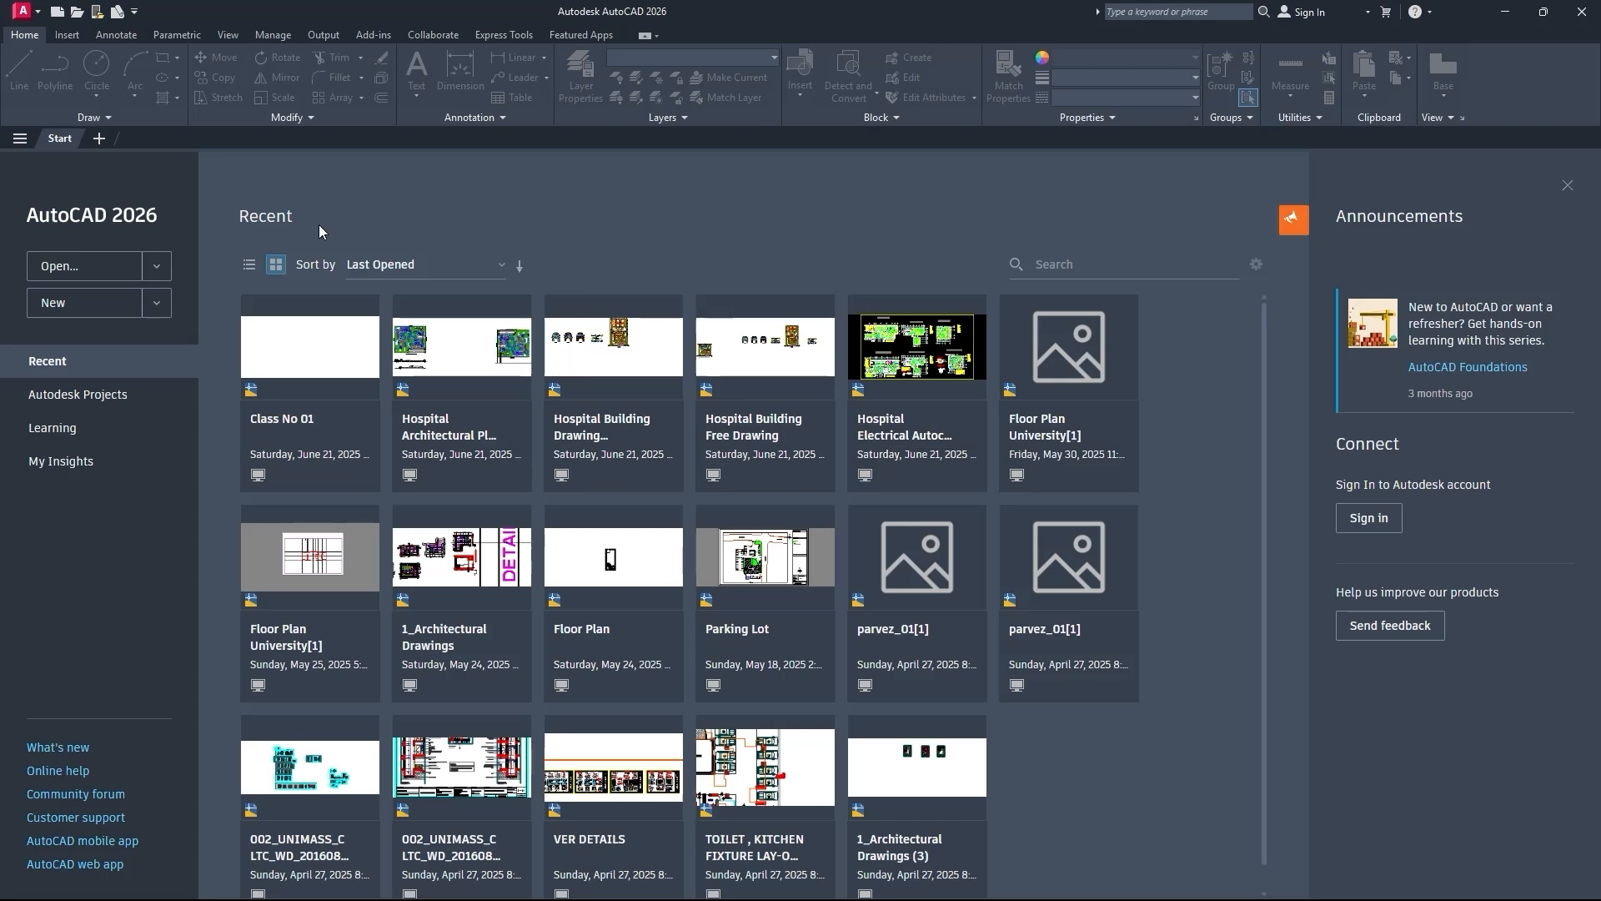
Review the recent drawings in list and grid view, and the Autodesk Projects, Learning and My Insights pages.
click(249, 266)
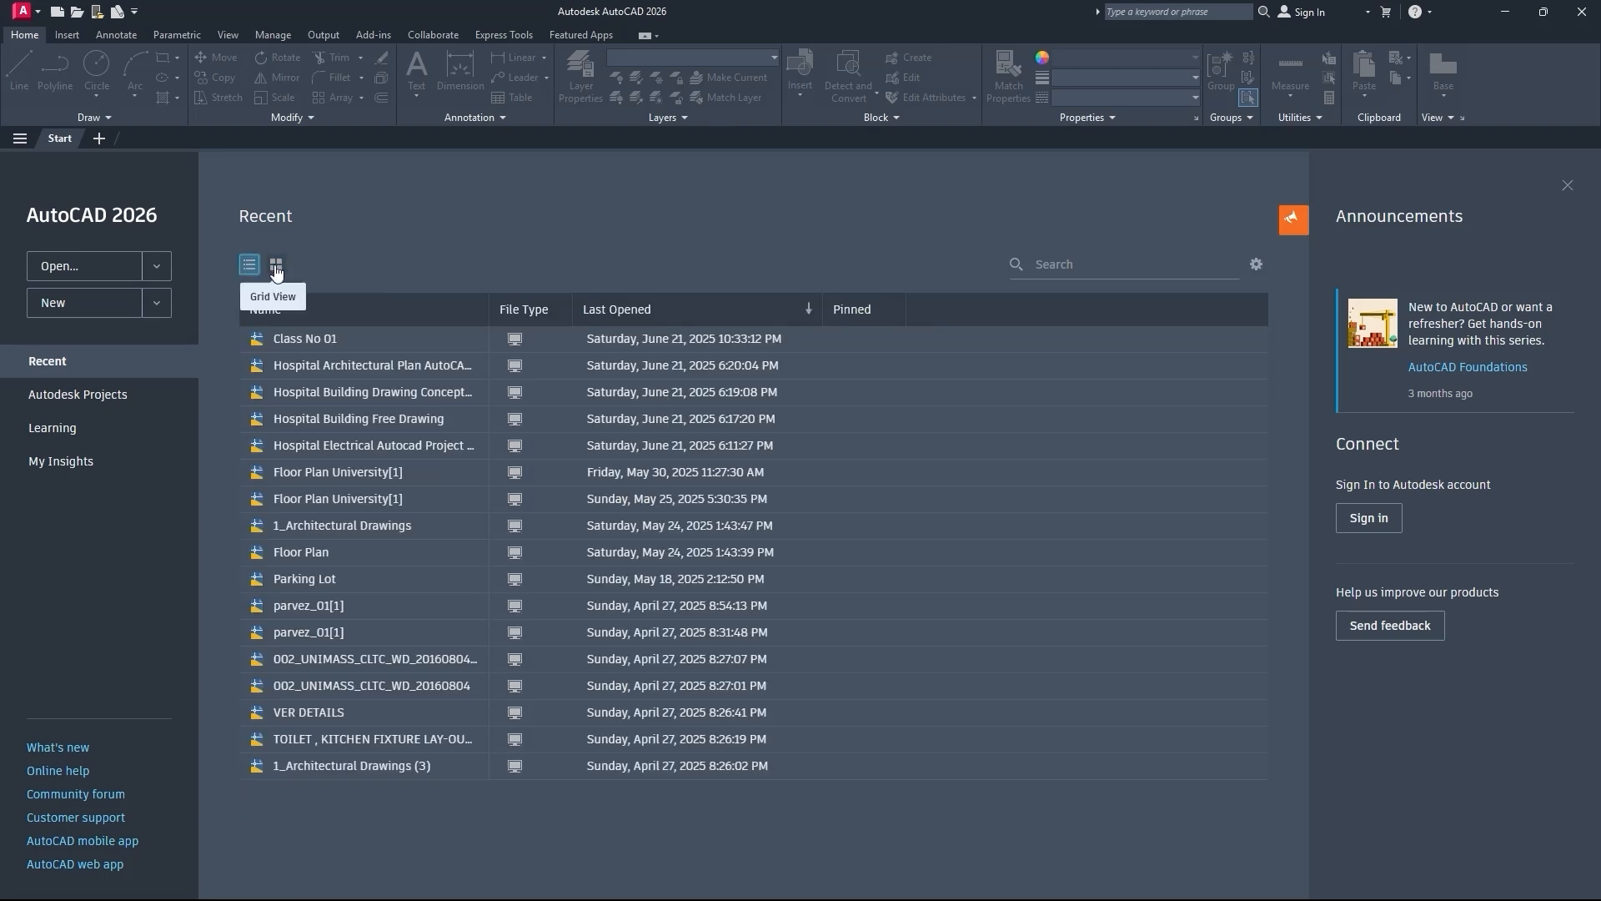
click(276, 265)
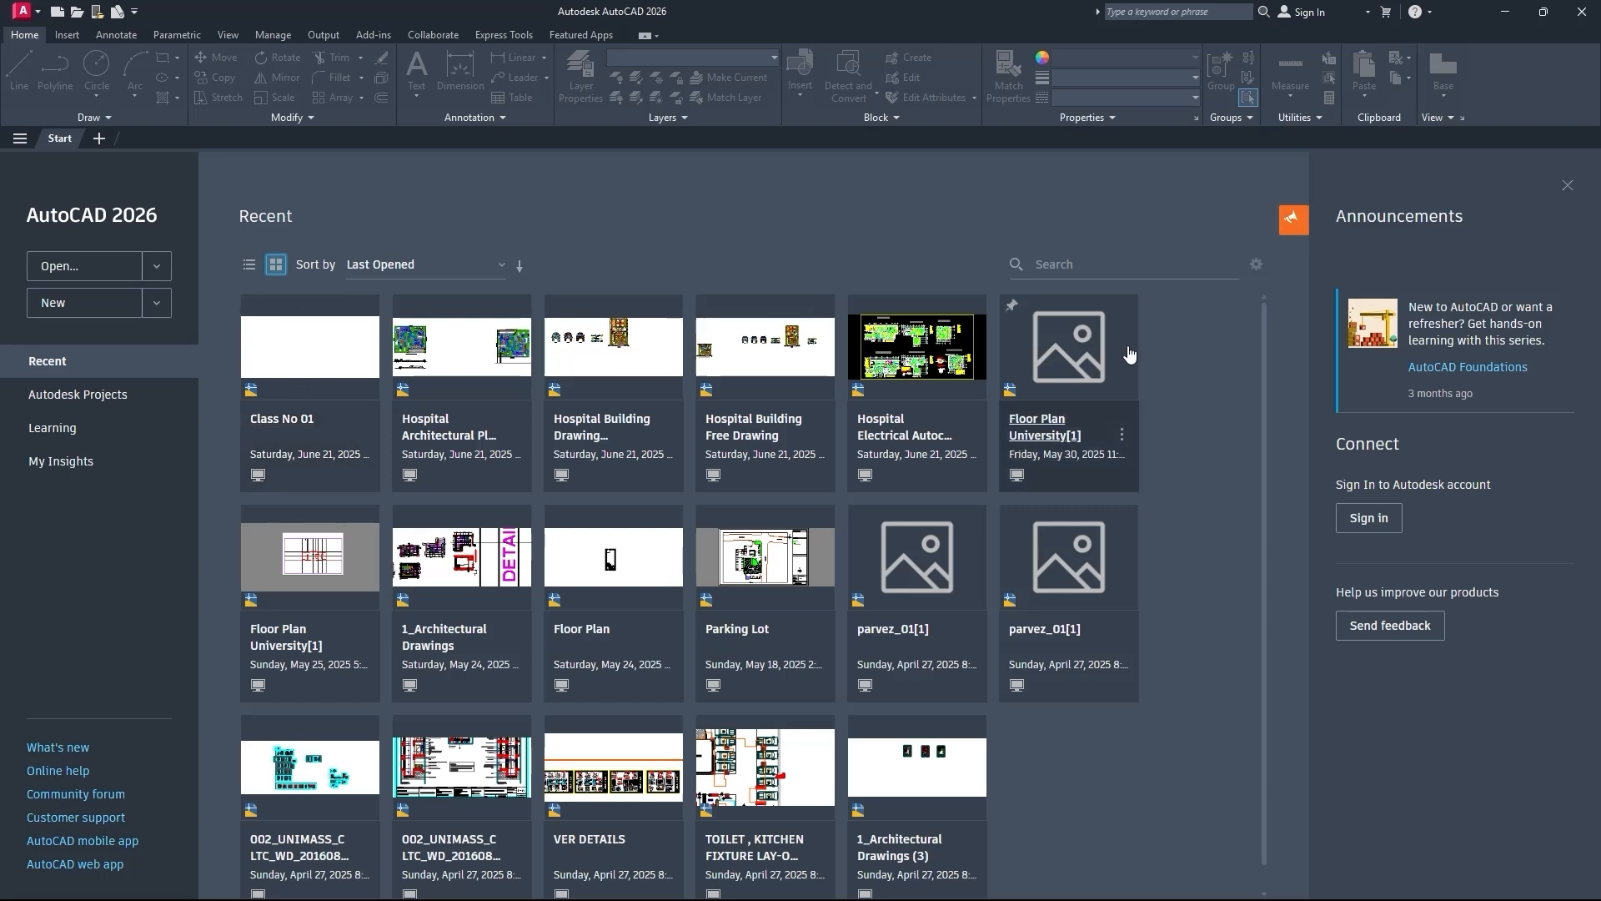
click(253, 306)
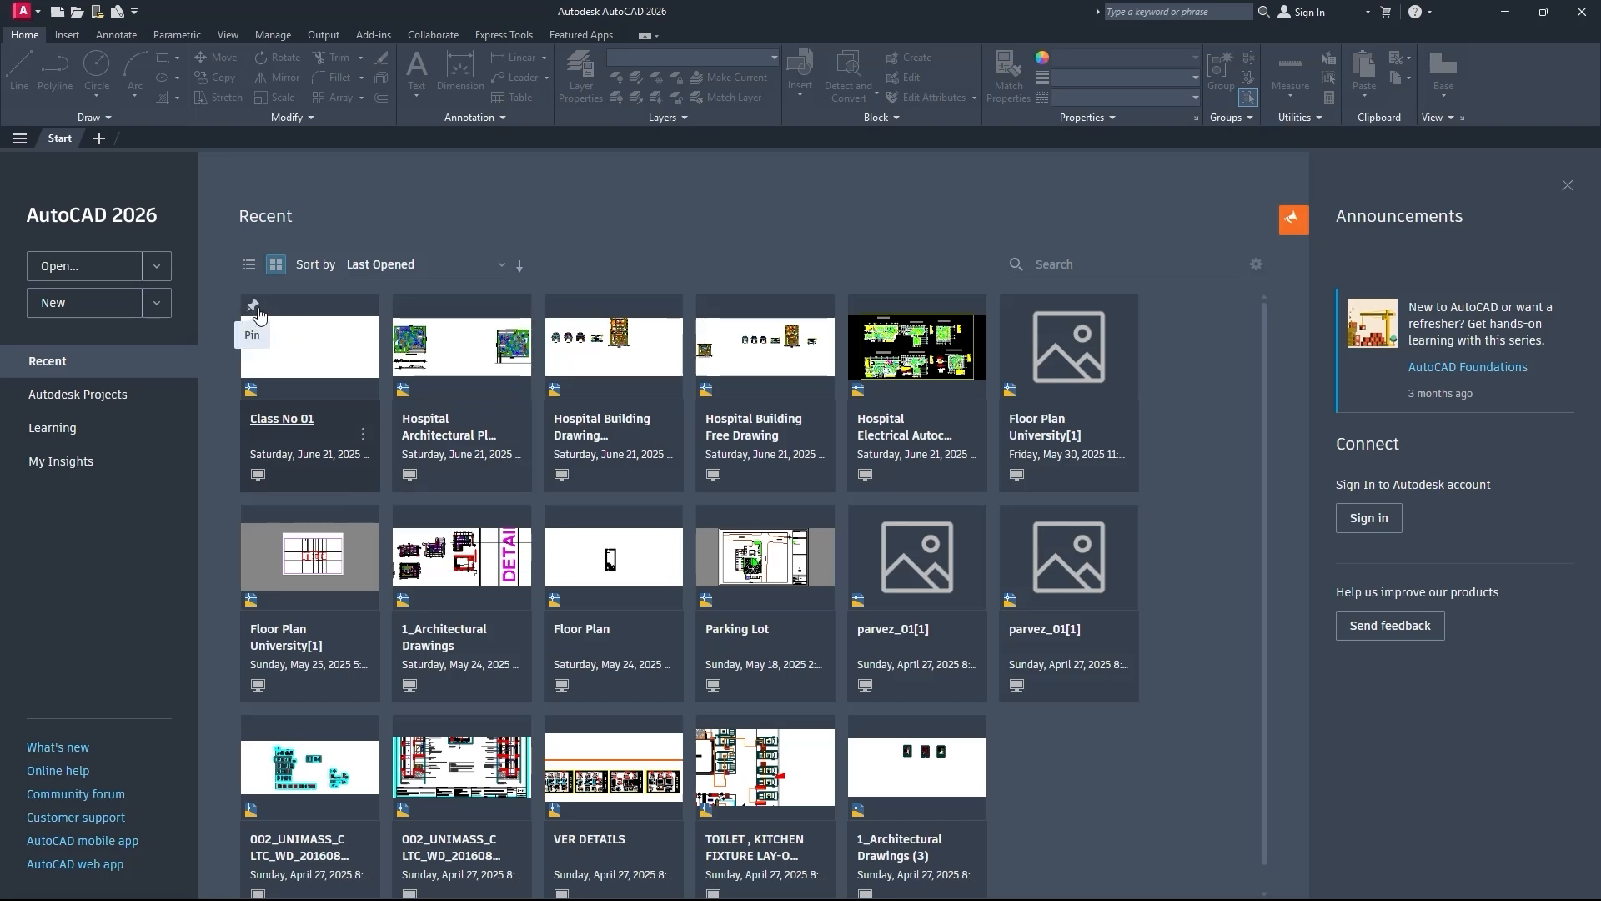
click(88, 399)
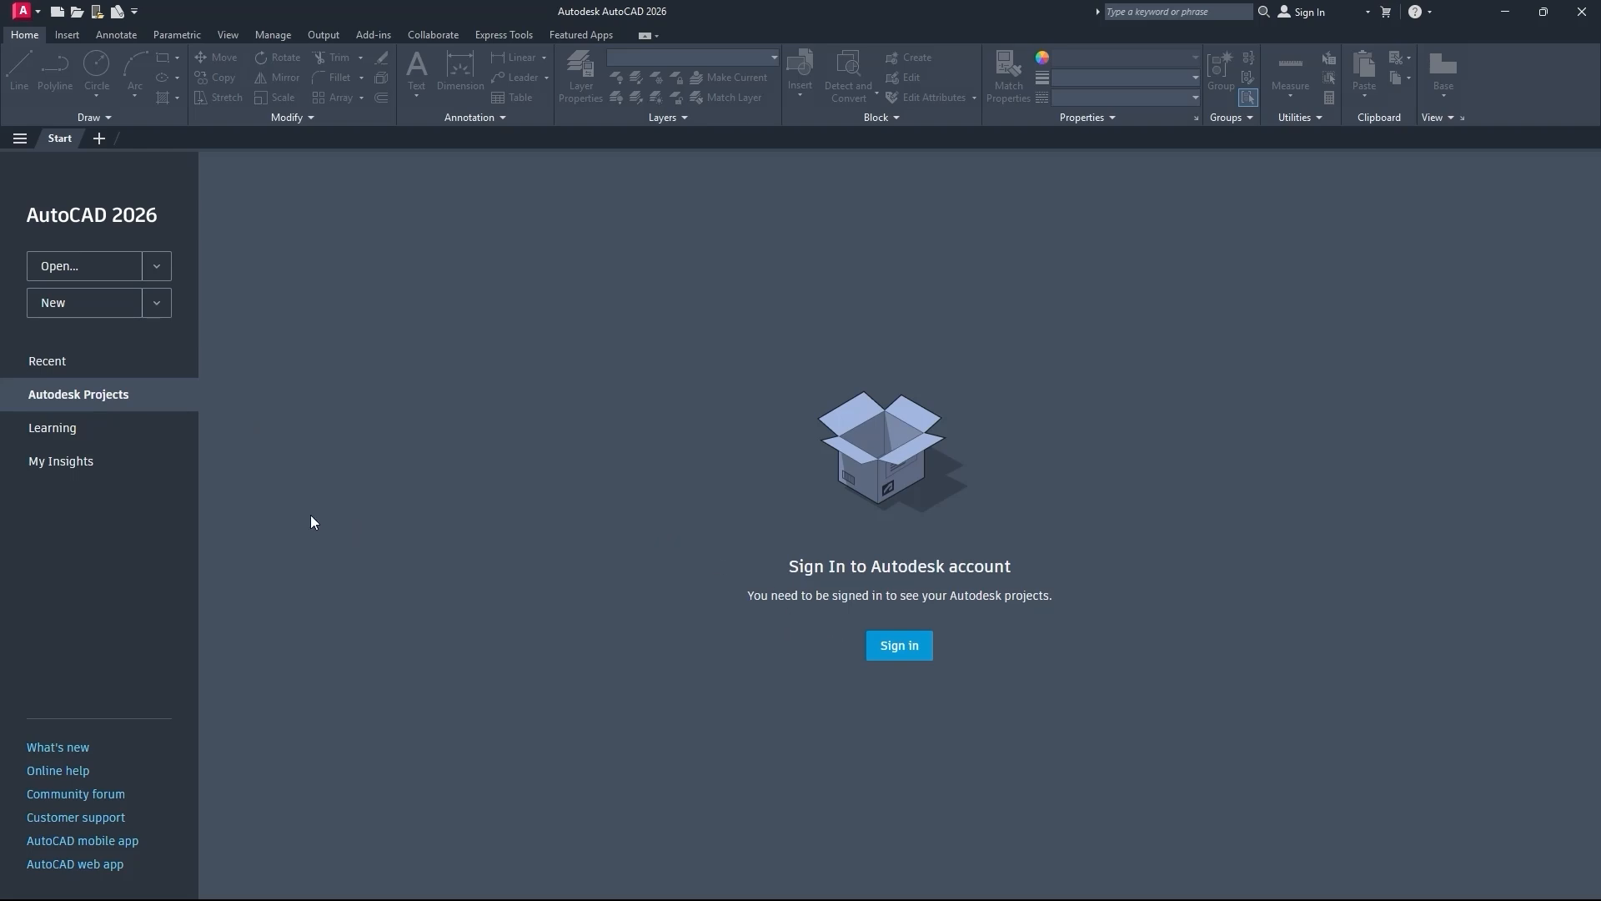
click(134, 440)
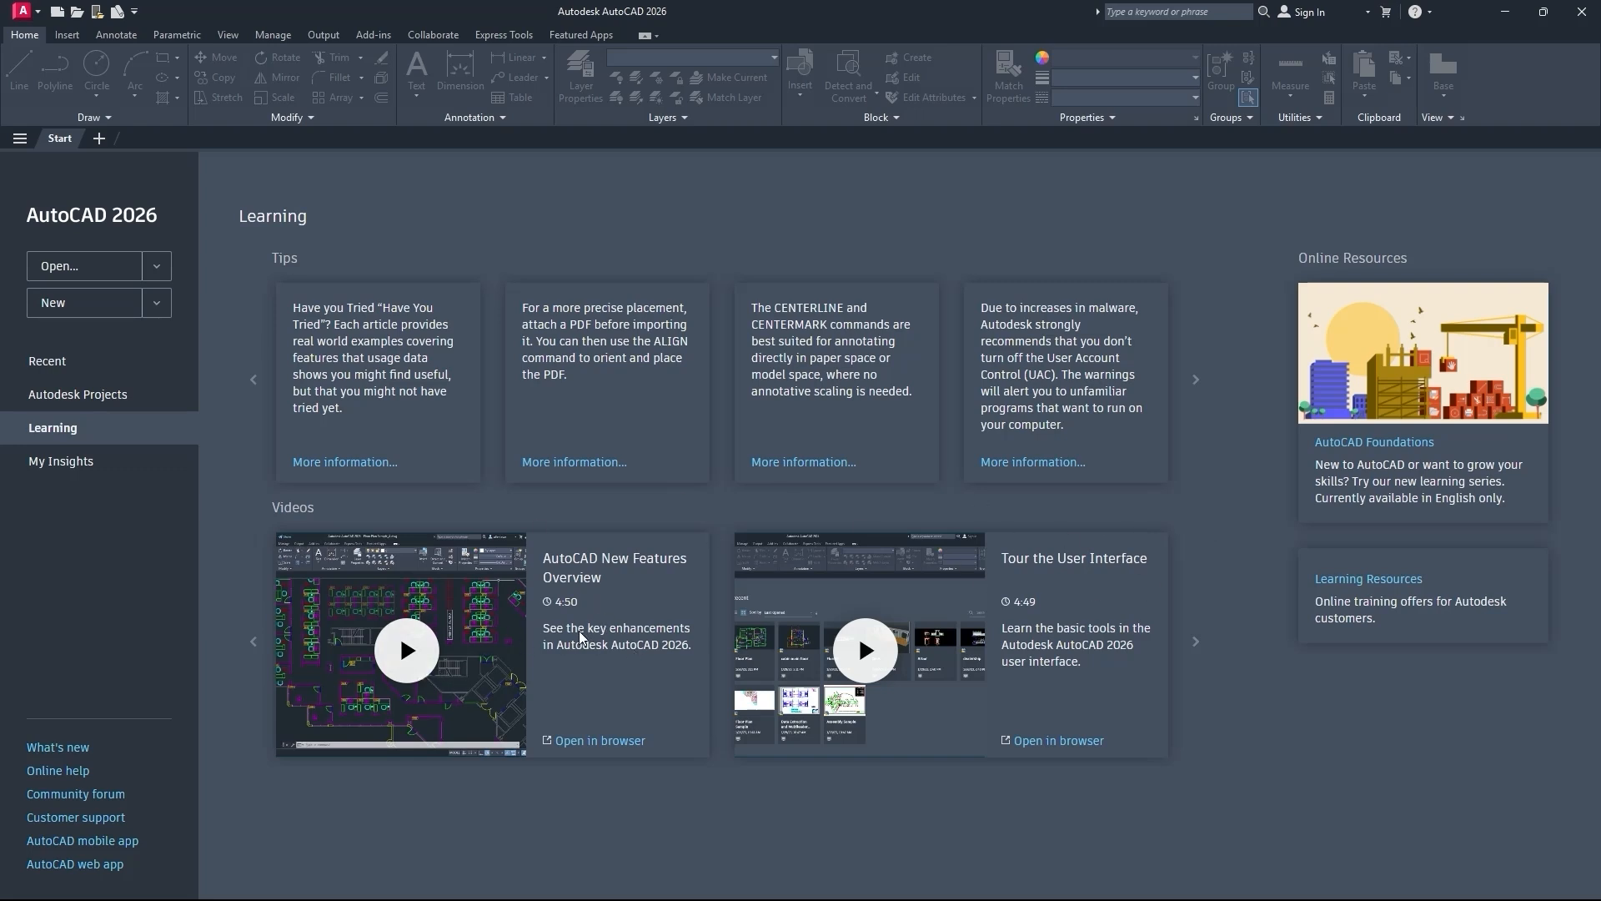
click(113, 467)
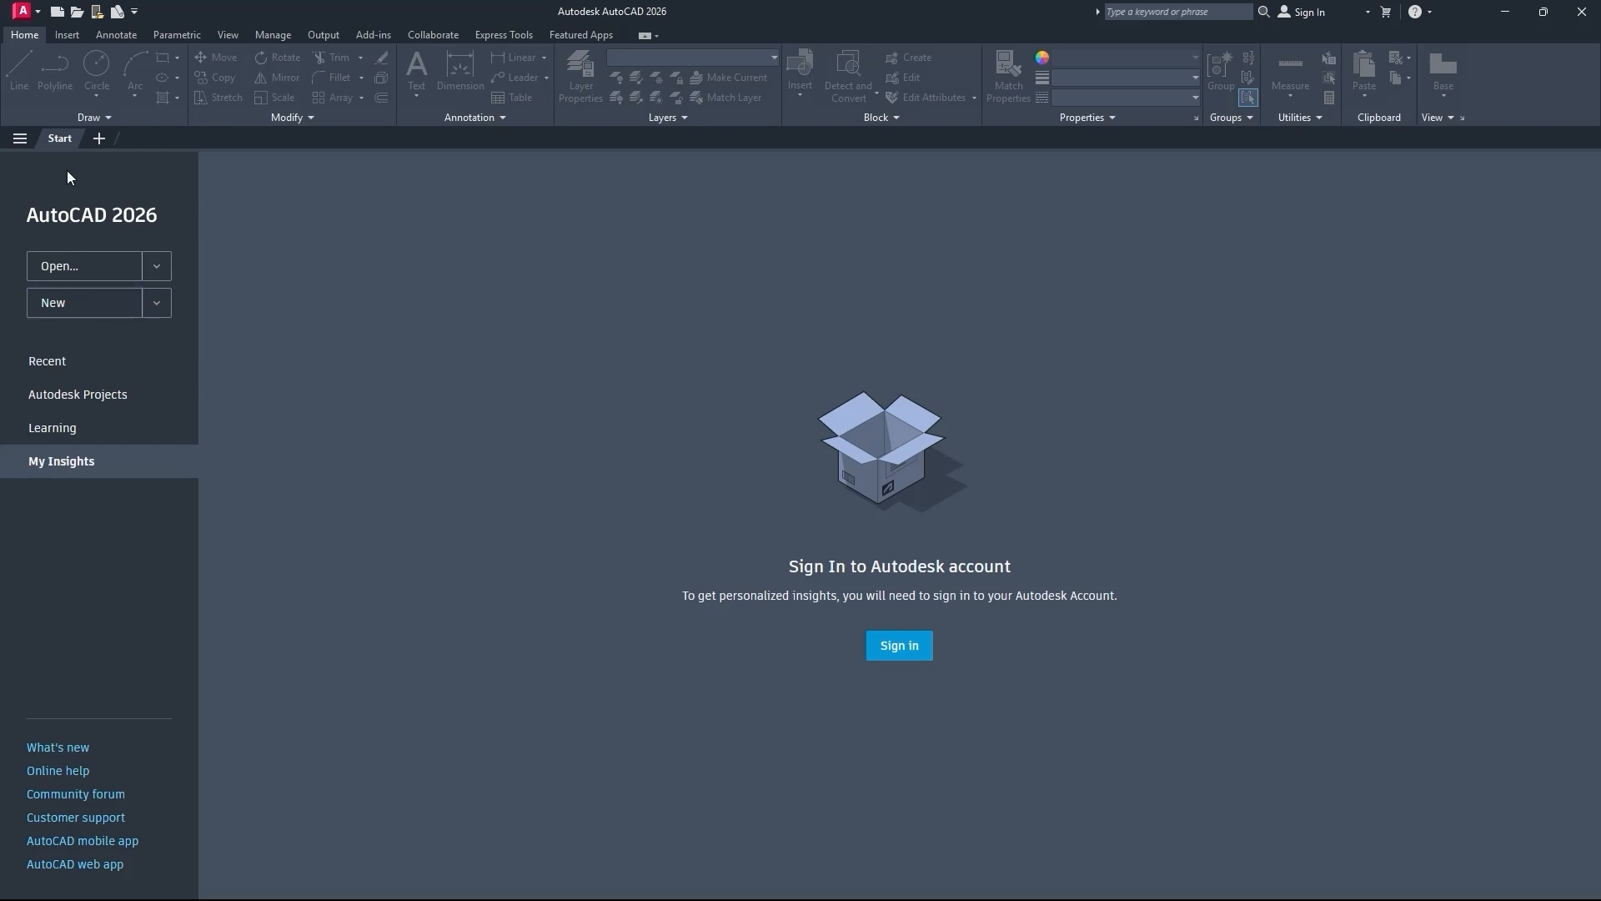
Create a new drawing and draw a random chain of connected, crossing line segments across the drawing area.
click(101, 141)
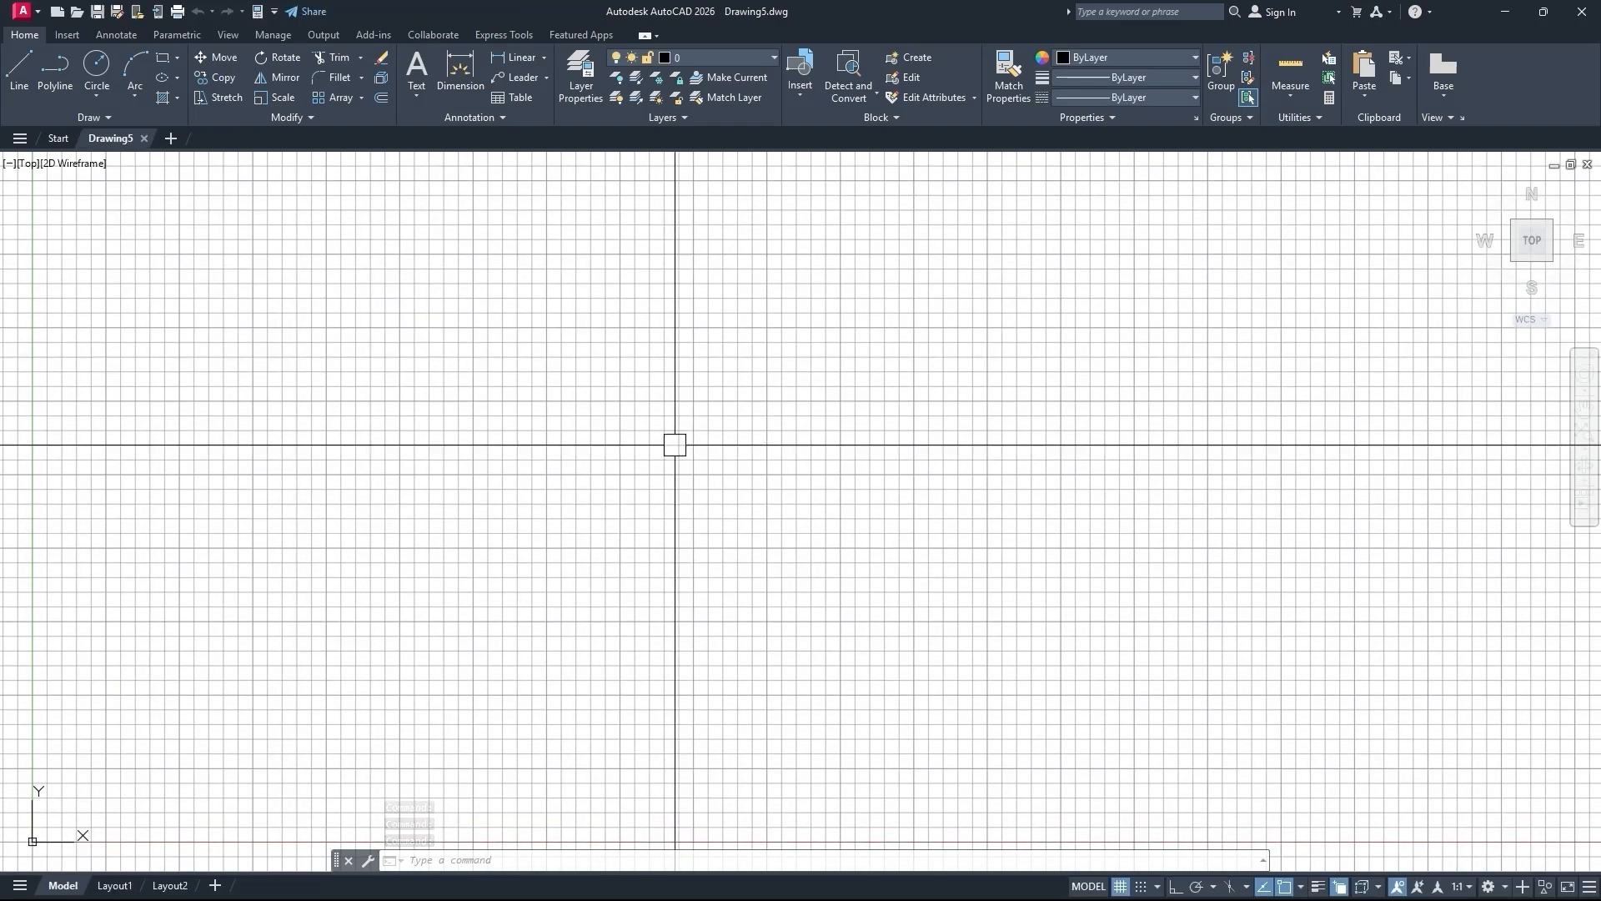
click(18, 67)
click(266, 539)
click(569, 218)
click(875, 546)
click(474, 702)
click(1030, 383)
click(1076, 281)
click(694, 242)
click(693, 518)
click(503, 421)
click(739, 314)
click(900, 296)
click(968, 446)
click(871, 595)
click(1012, 303)
click(1116, 293)
click(1115, 485)
click(932, 567)
click(862, 531)
click(1219, 393)
click(1245, 373)
click(1174, 285)
click(884, 331)
click(602, 440)
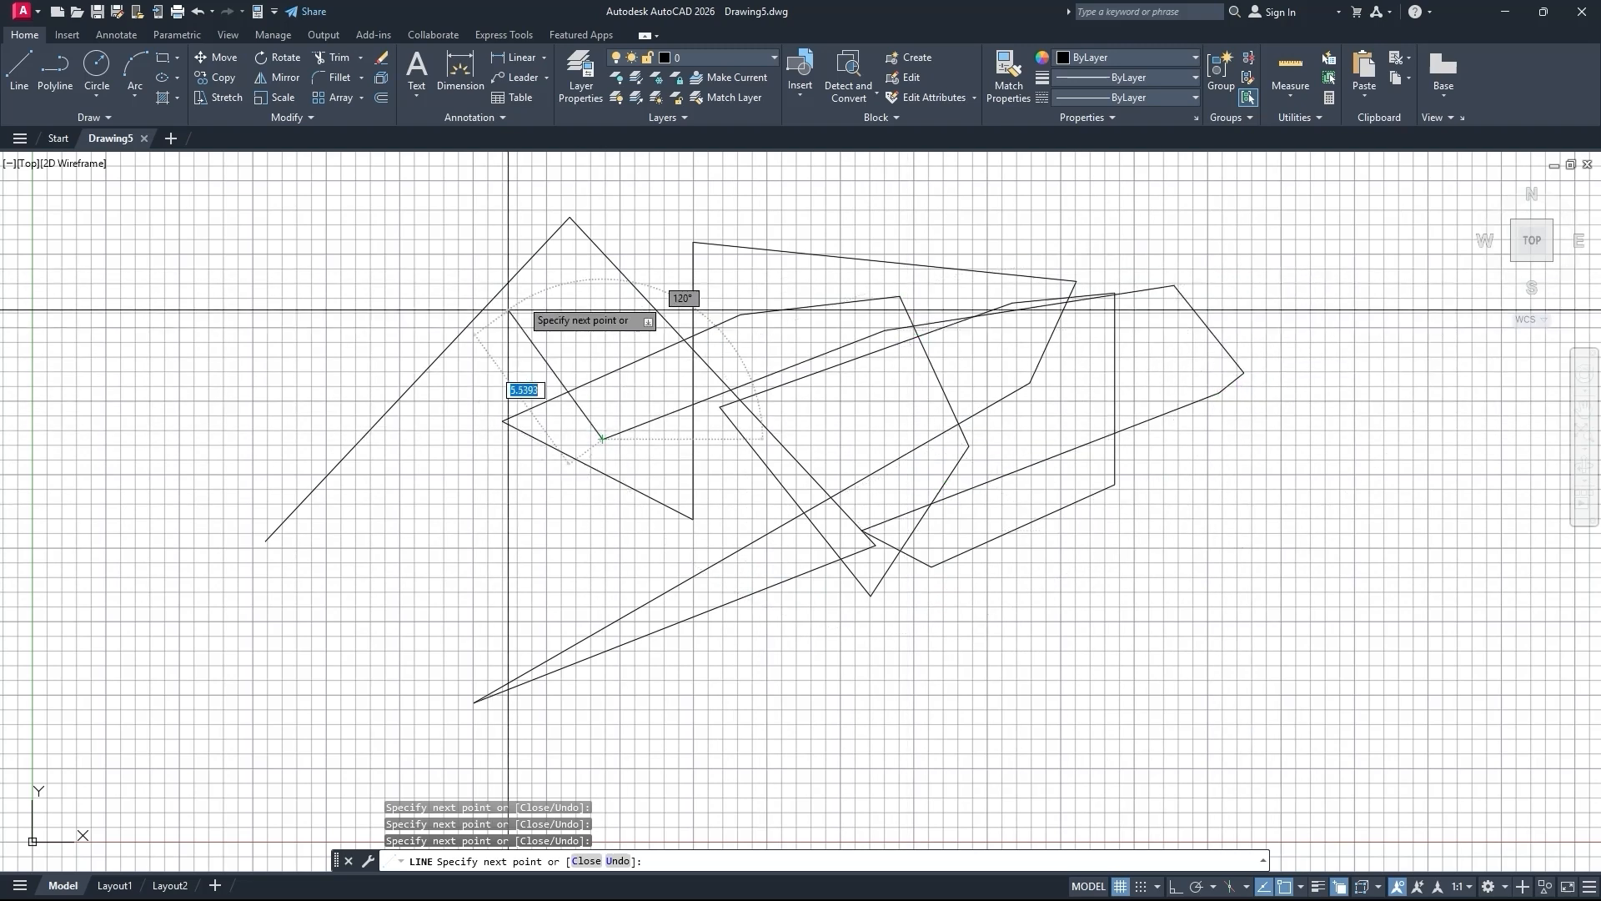
key(Escape)
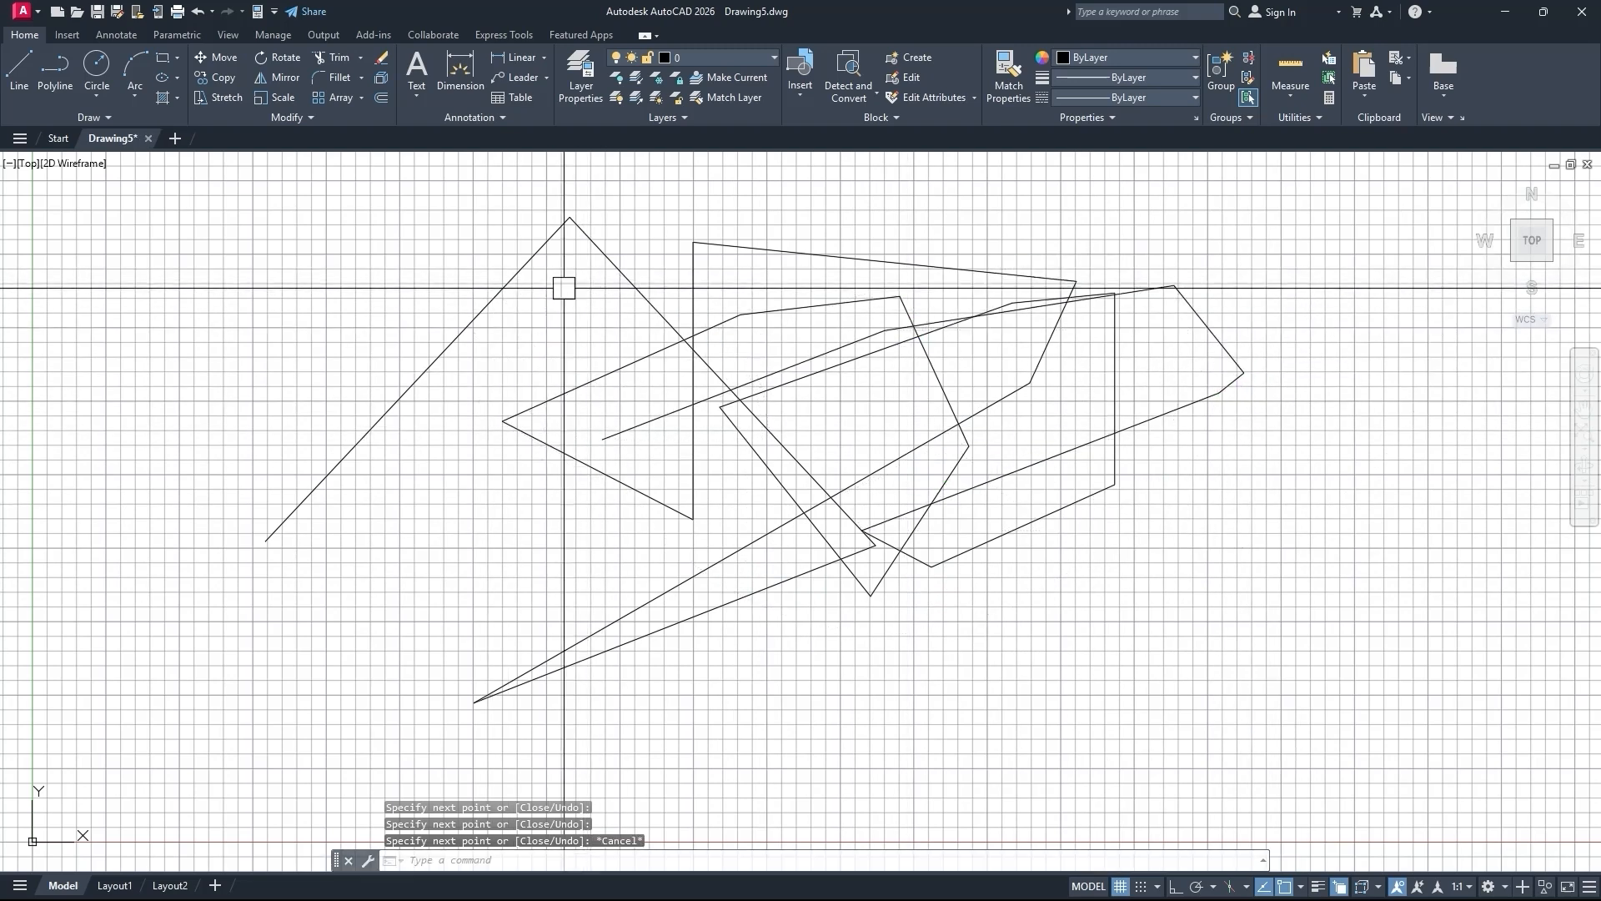
Create a second new drawing from the Start page and draw another random chain of connected line segments in it.
click(59, 138)
click(84, 304)
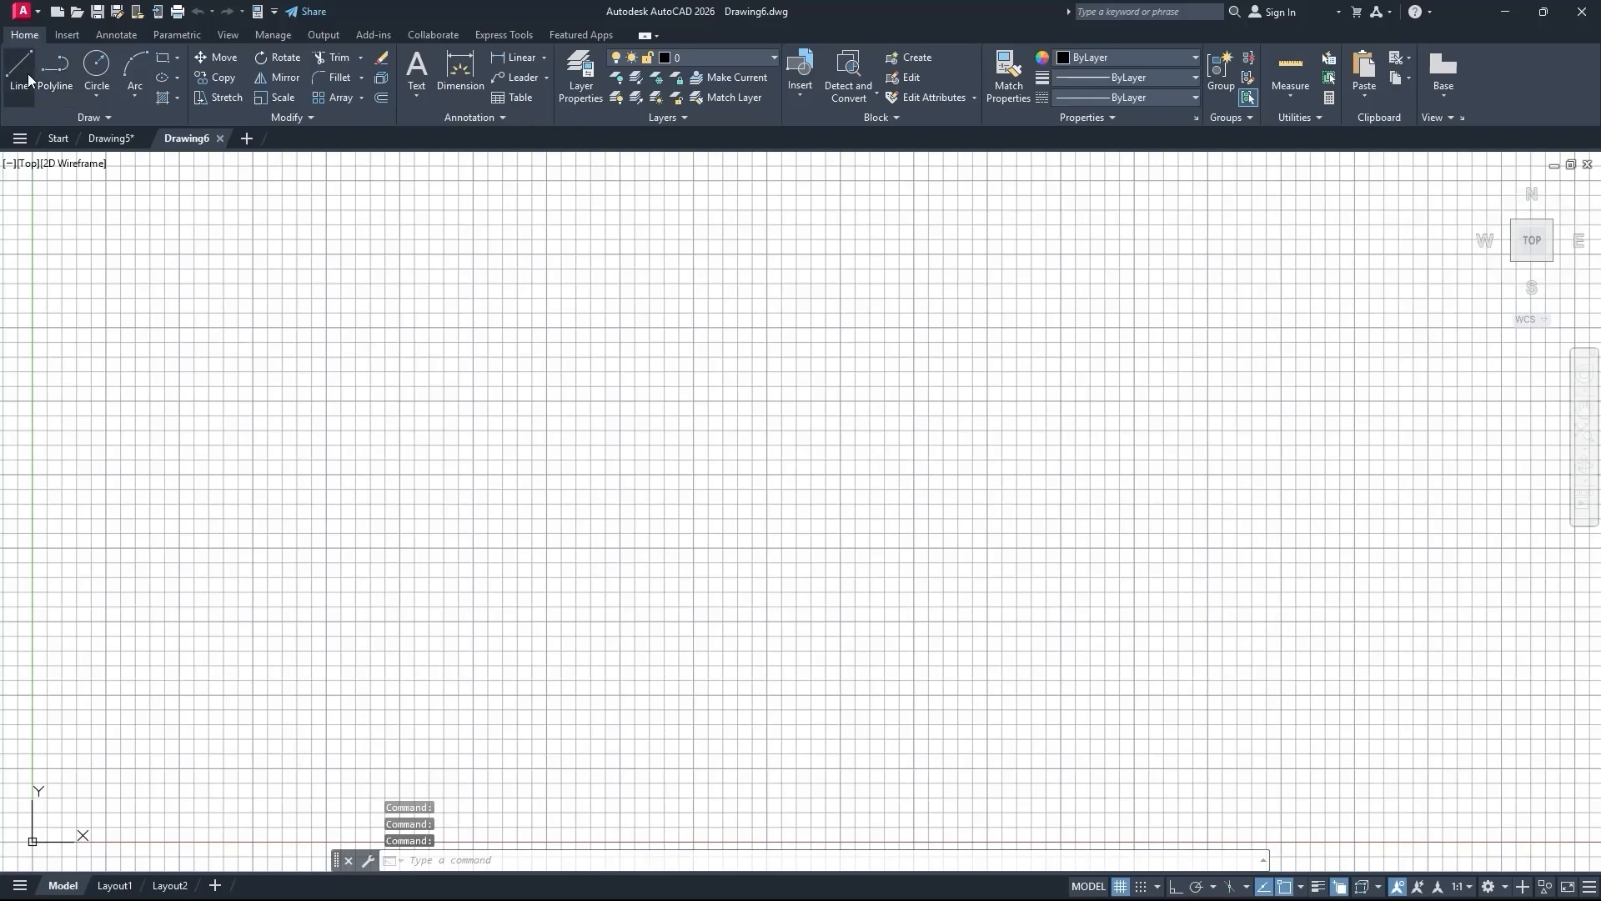
click(29, 81)
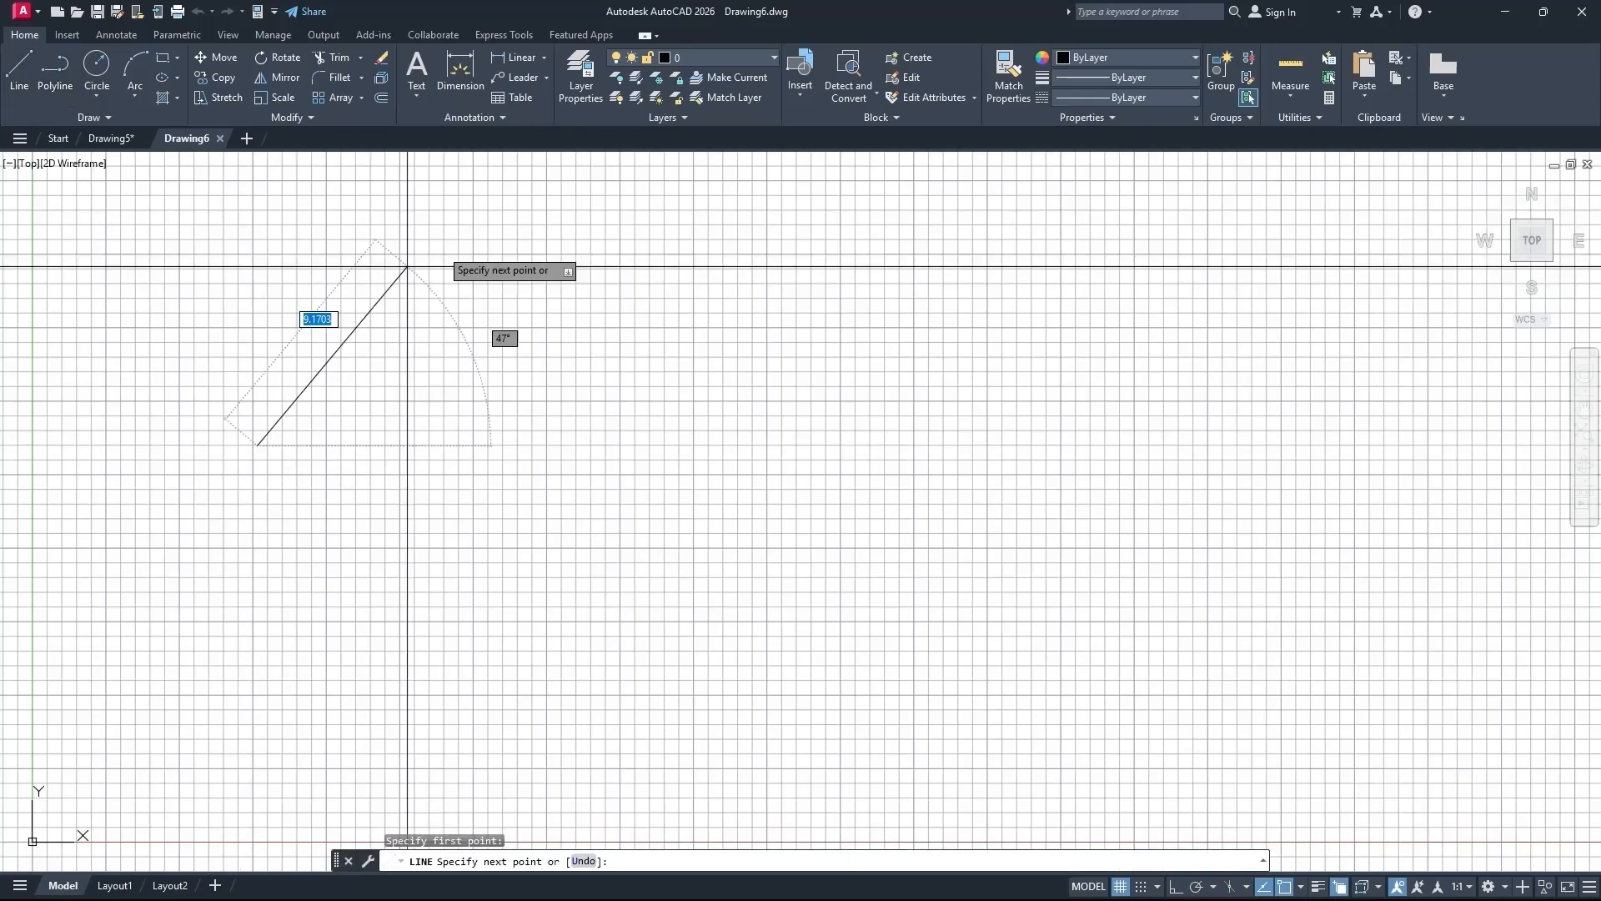
click(258, 445)
click(547, 215)
click(773, 481)
click(538, 612)
click(900, 583)
click(1056, 414)
click(1057, 274)
click(448, 555)
click(369, 569)
click(1291, 331)
click(837, 250)
click(628, 435)
click(398, 617)
click(160, 431)
click(424, 312)
click(738, 437)
click(867, 503)
click(1068, 504)
click(1106, 338)
click(873, 307)
key(Escape)
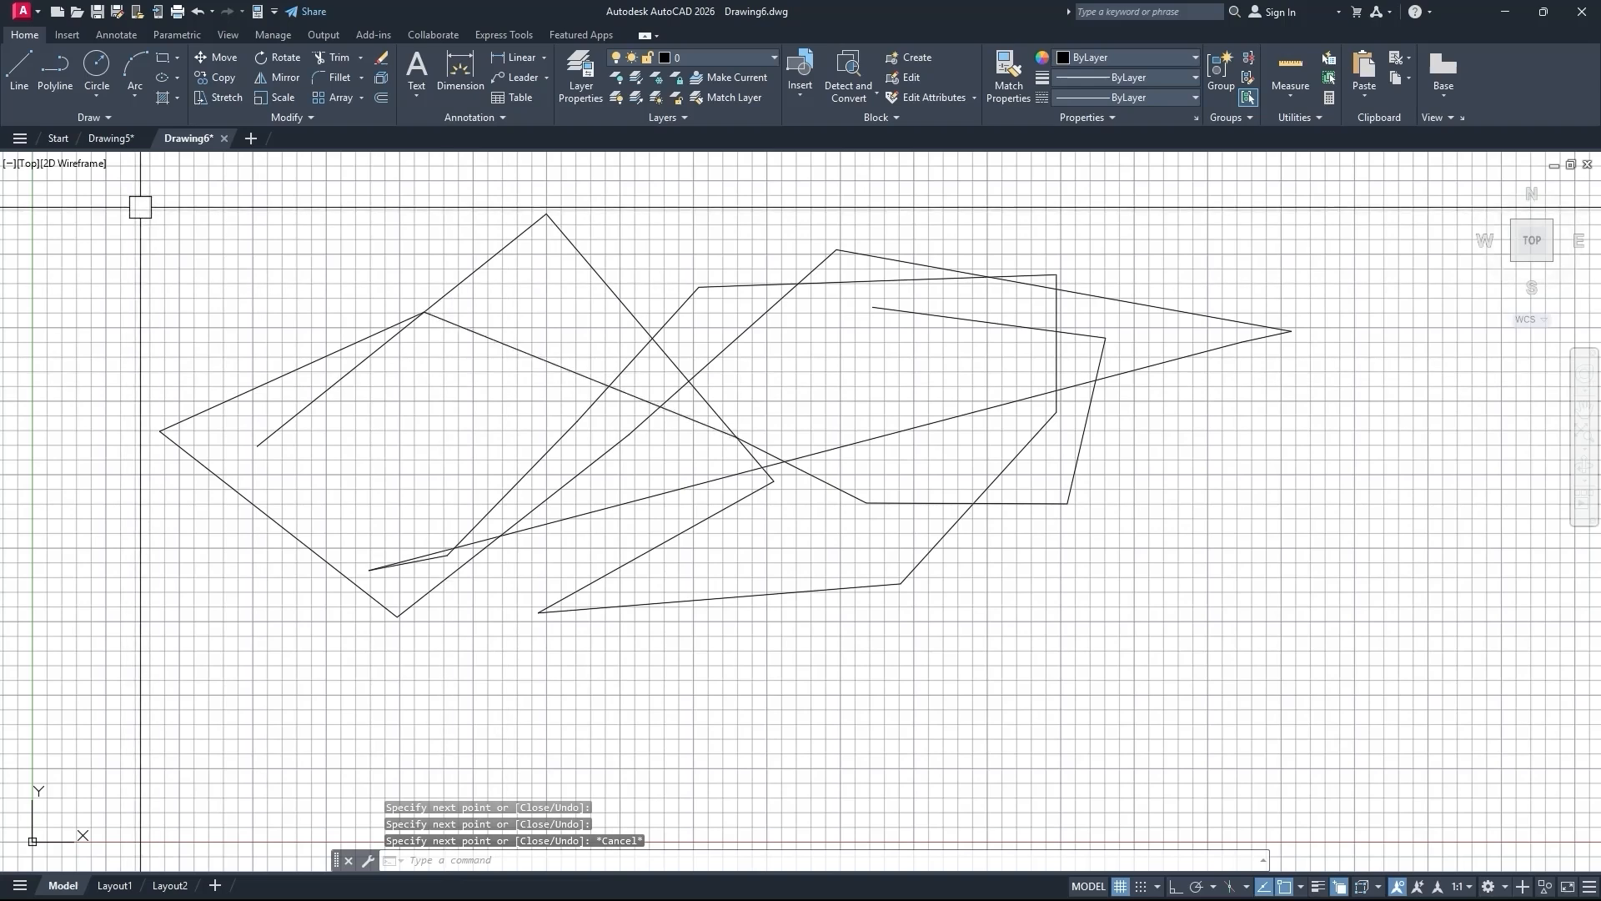
Switch to Drawing5, view the Start page, and return to Drawing5.
click(111, 138)
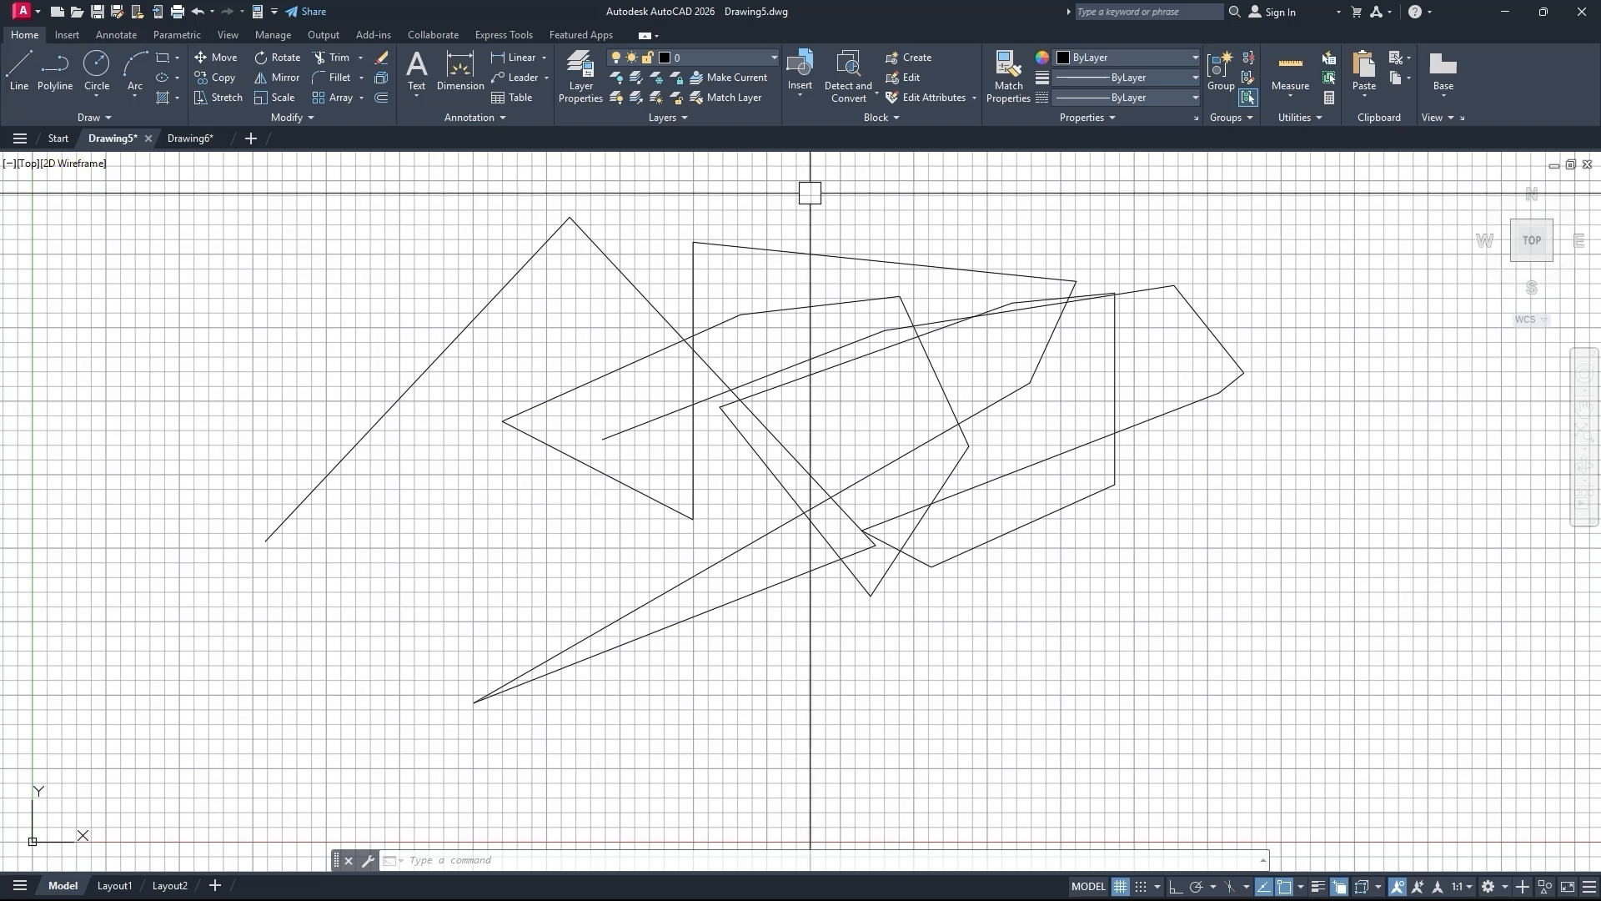
click(59, 137)
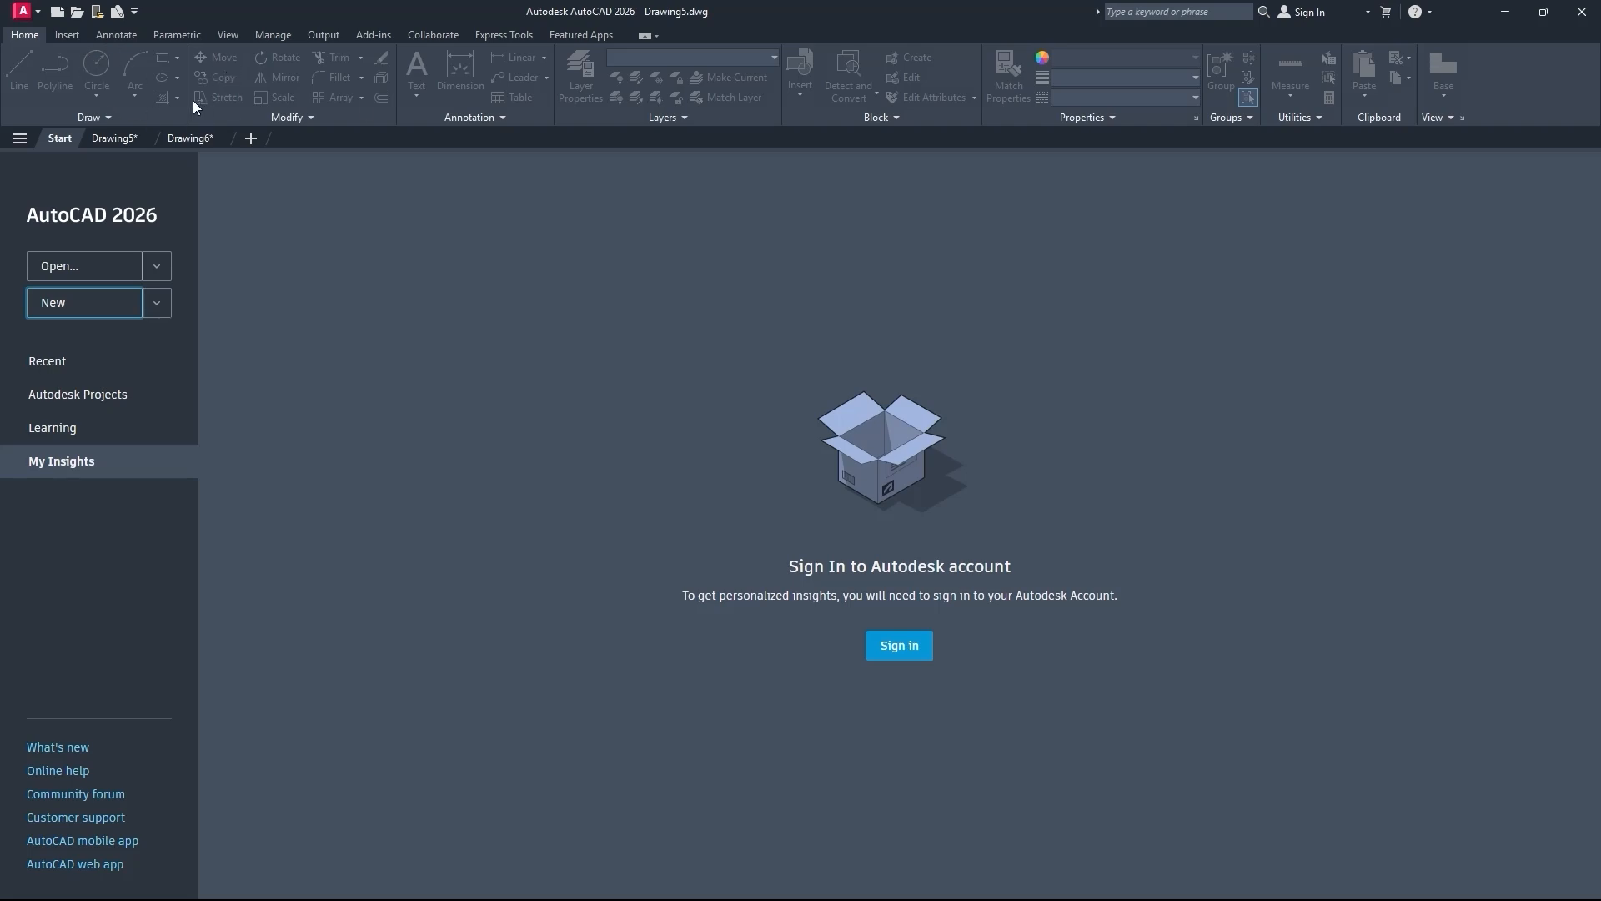
mouse_move(120, 134)
click(120, 138)
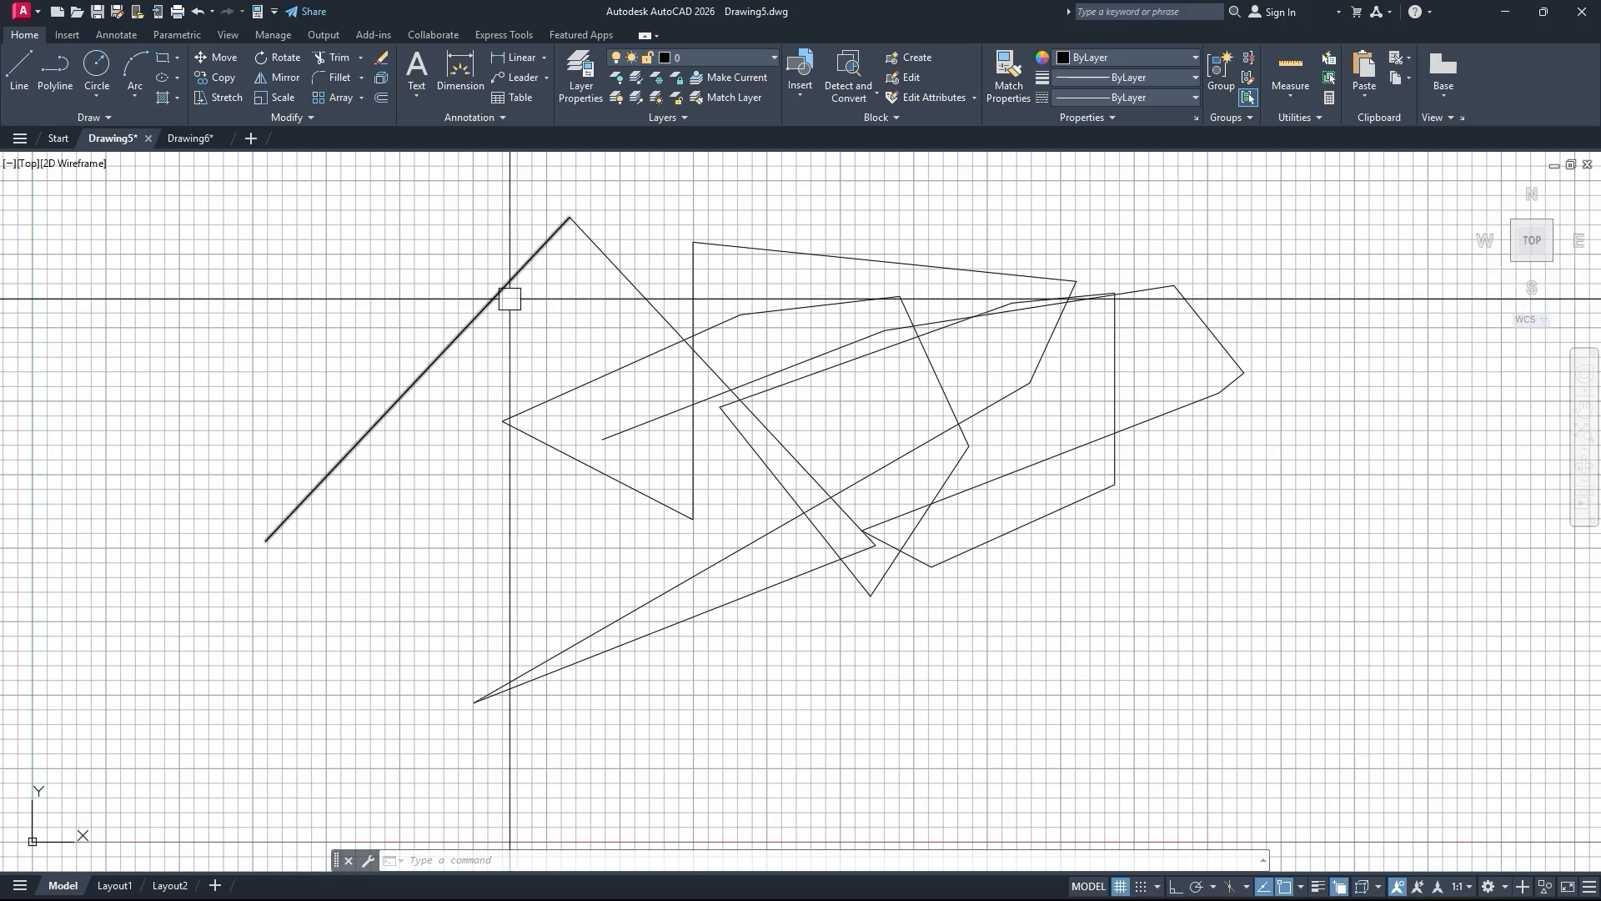
Capture the title bar area, outline its tool groups, file name, drawing tab and window controls with red rectangles, and discard the capture.
key(super+shift+s)
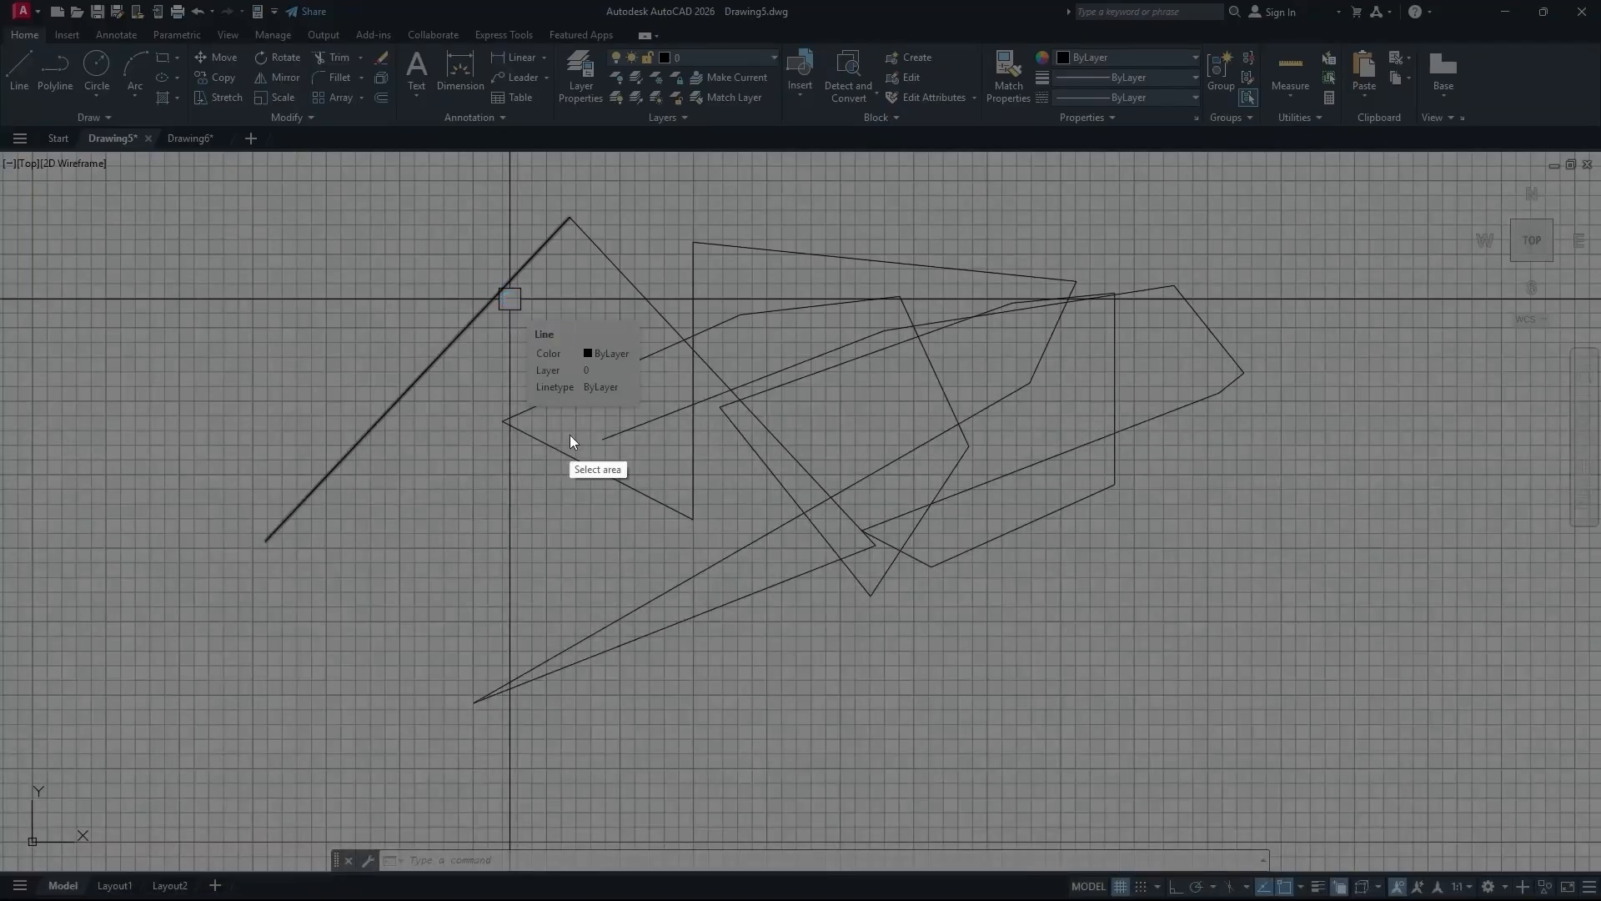
drag(2, 1, 1600, 26)
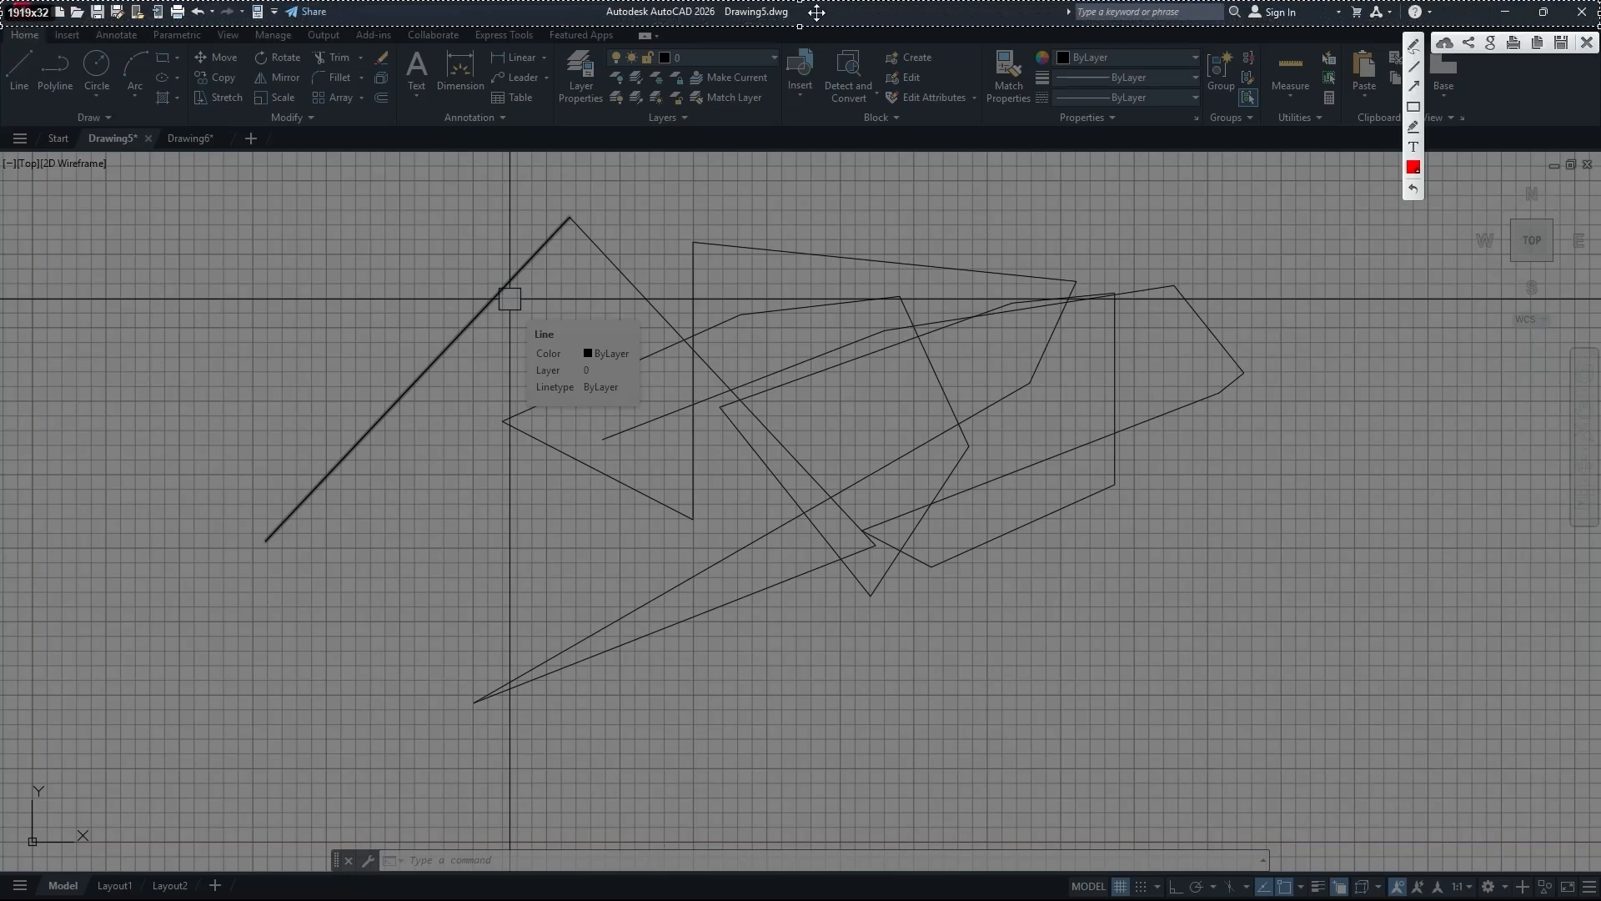
click(1413, 106)
mouse_move(2, 2)
mouse_down()
mouse_move(288, 10)
mouse_move(345, 27)
mouse_up()
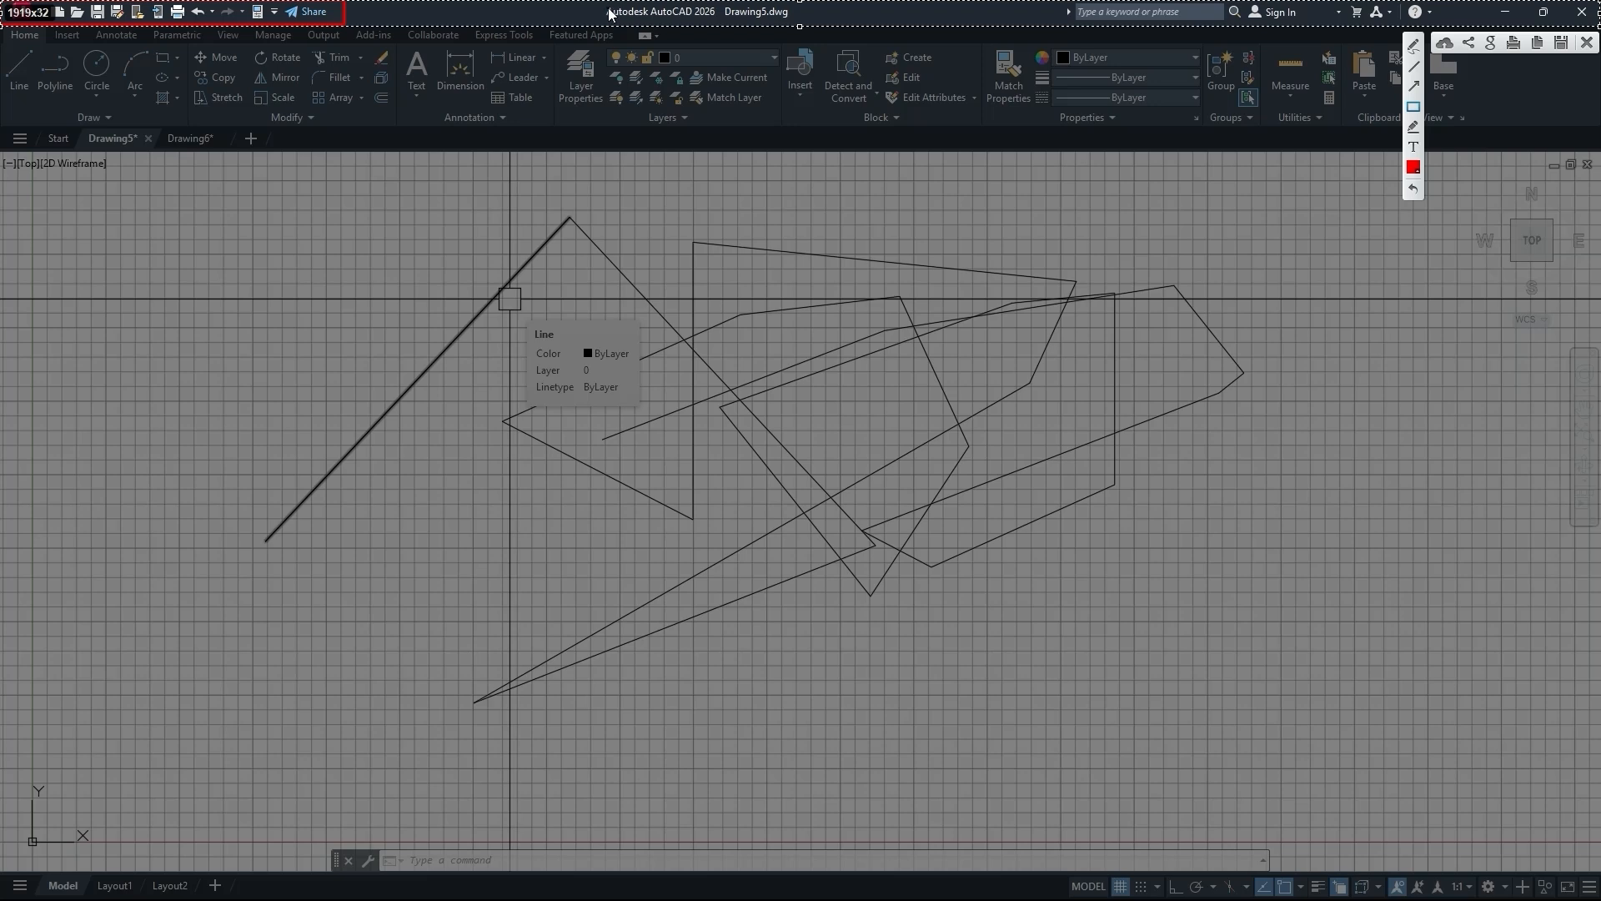
mouse_move(597, 2)
mouse_down()
mouse_move(655, 23)
mouse_move(798, 28)
mouse_up()
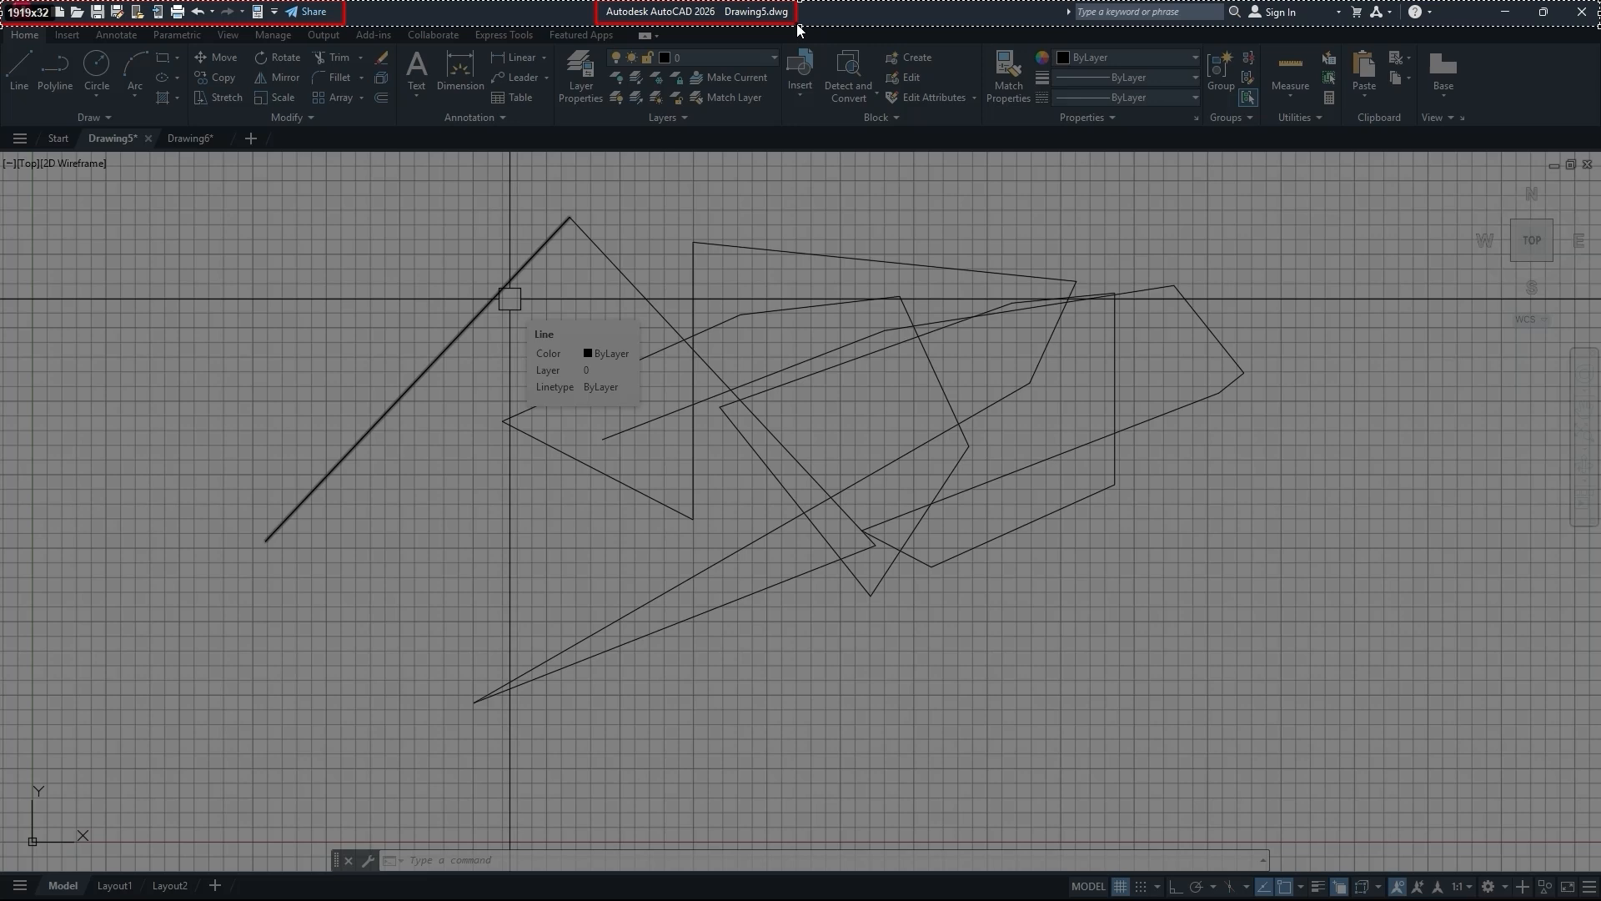
drag(78, 122, 149, 152)
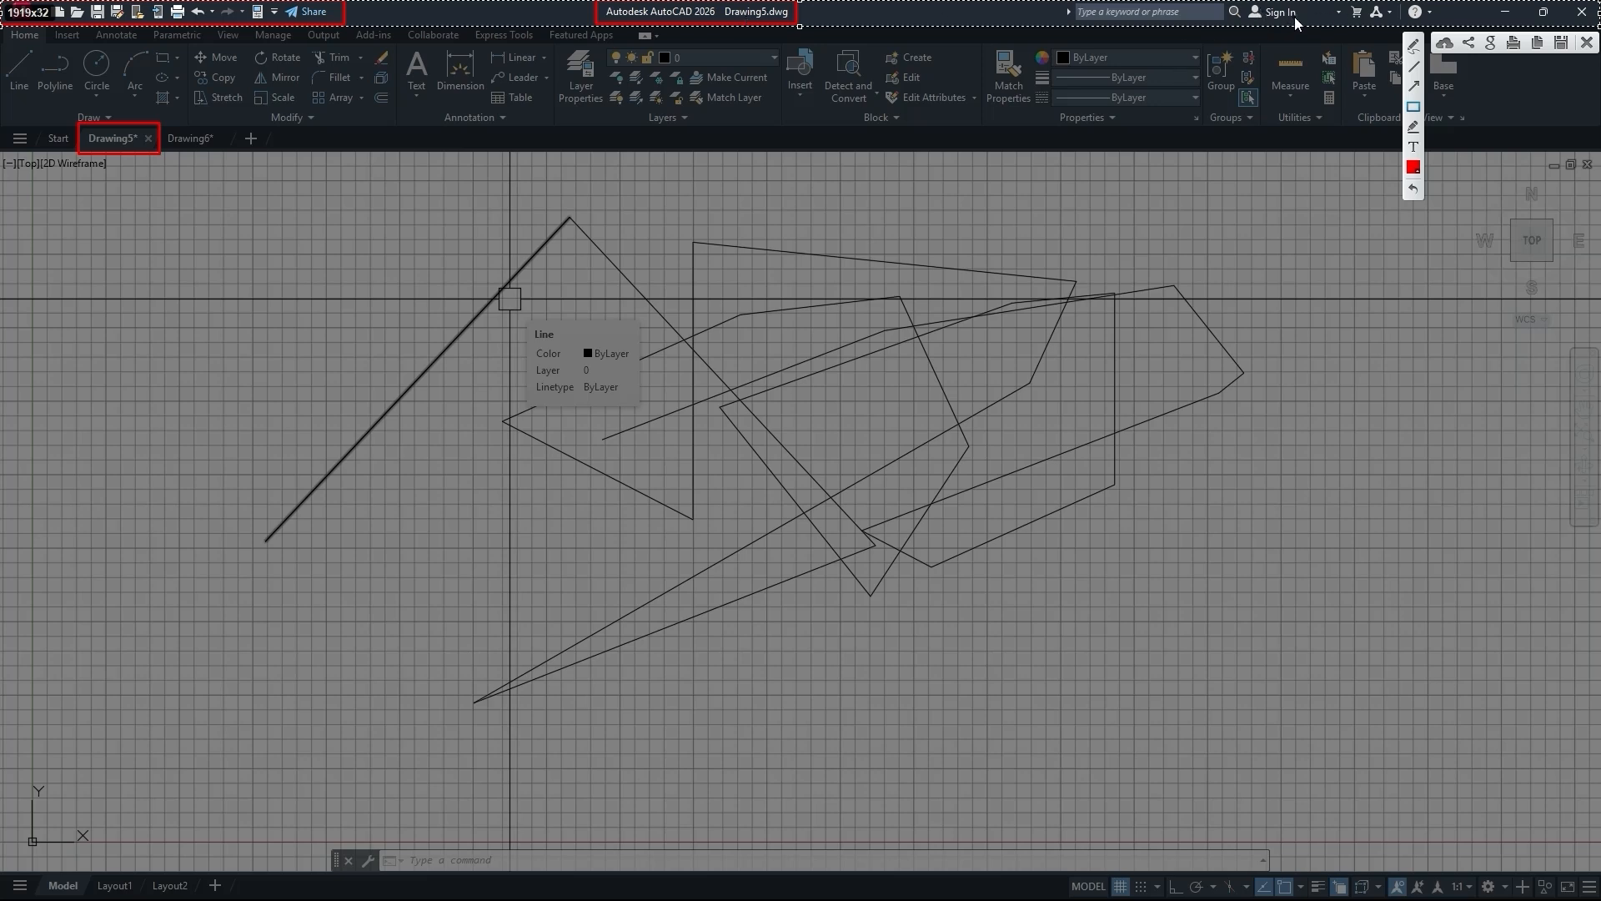
drag(1402, 4, 1440, 25)
drag(1345, 2, 1367, 21)
drag(1493, 4, 1588, 22)
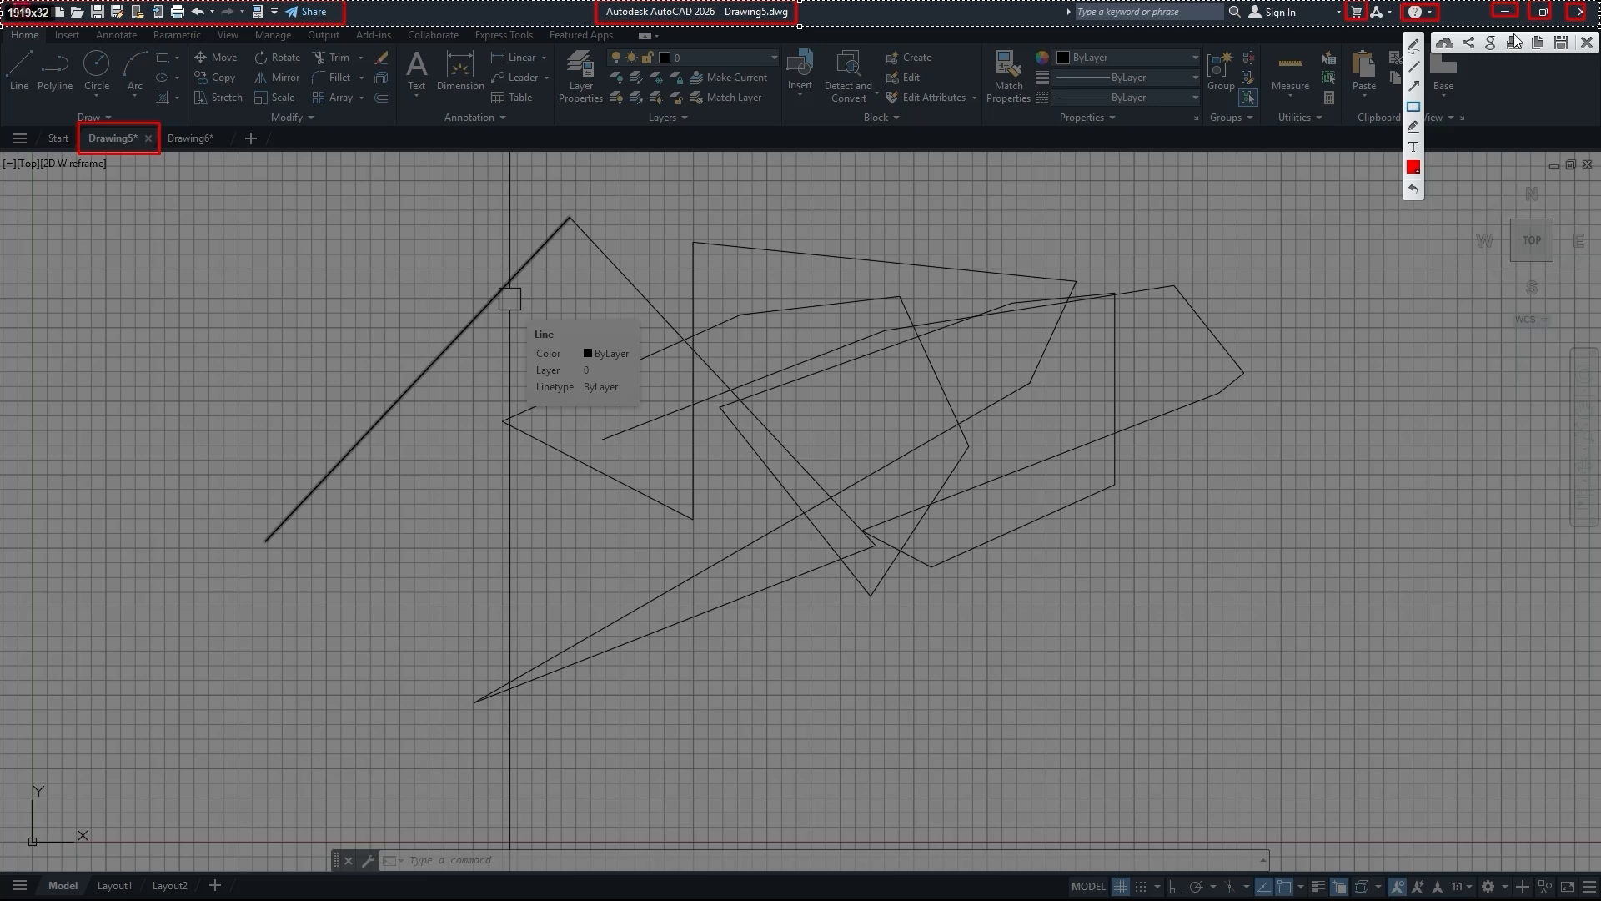
click(1586, 46)
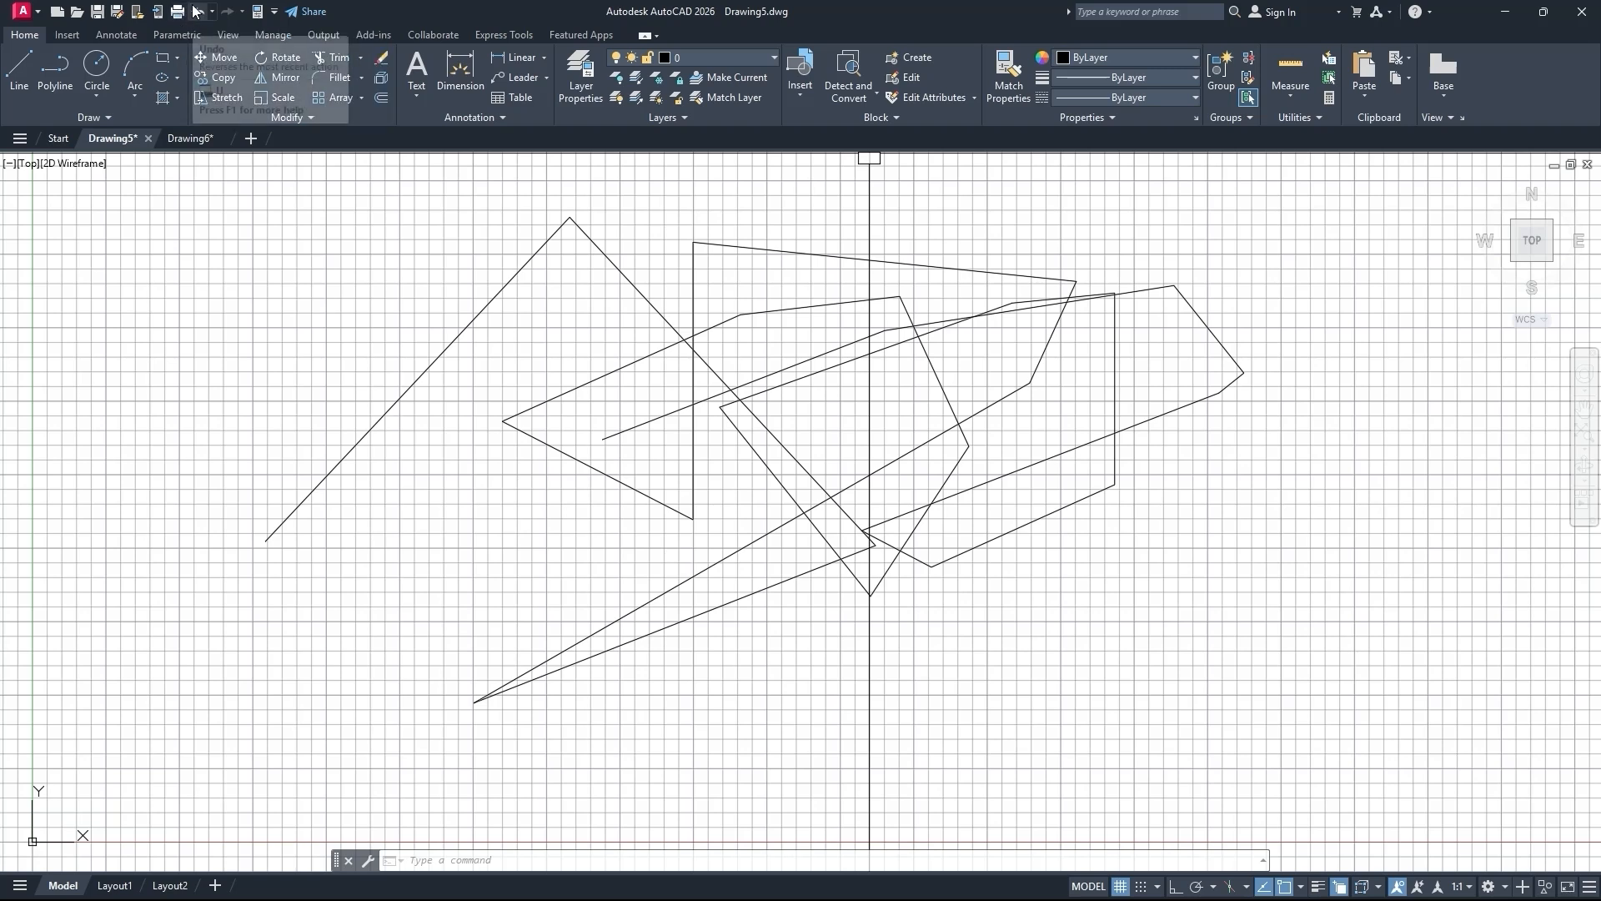
Examine the application menu's options for creating and printing drawings, and close it.
click(38, 13)
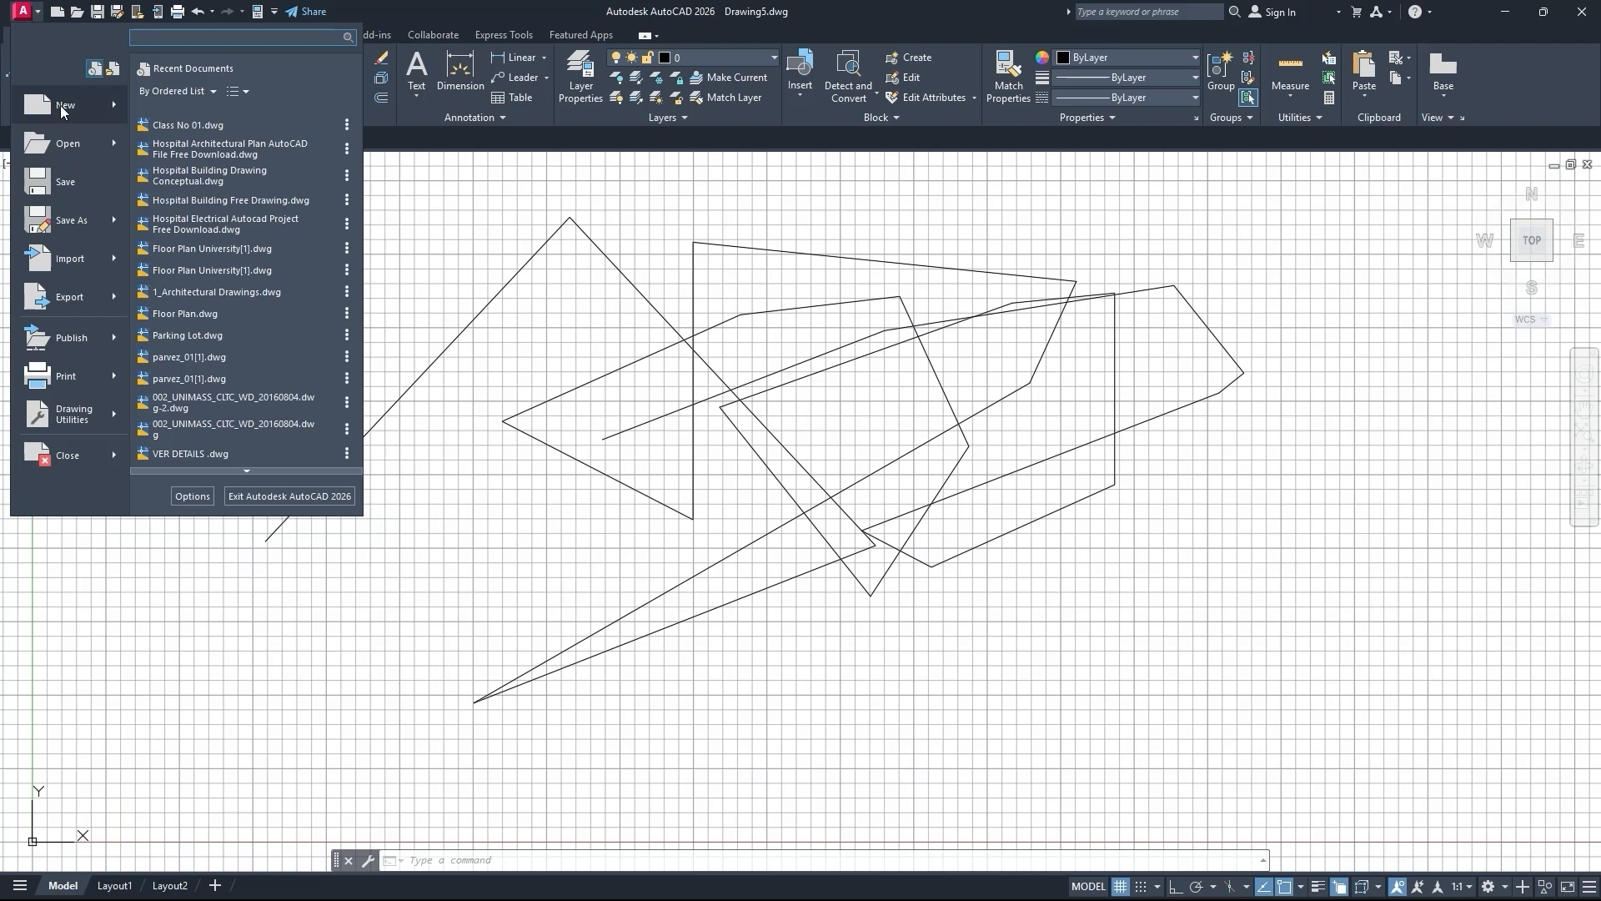
mouse_move(63, 110)
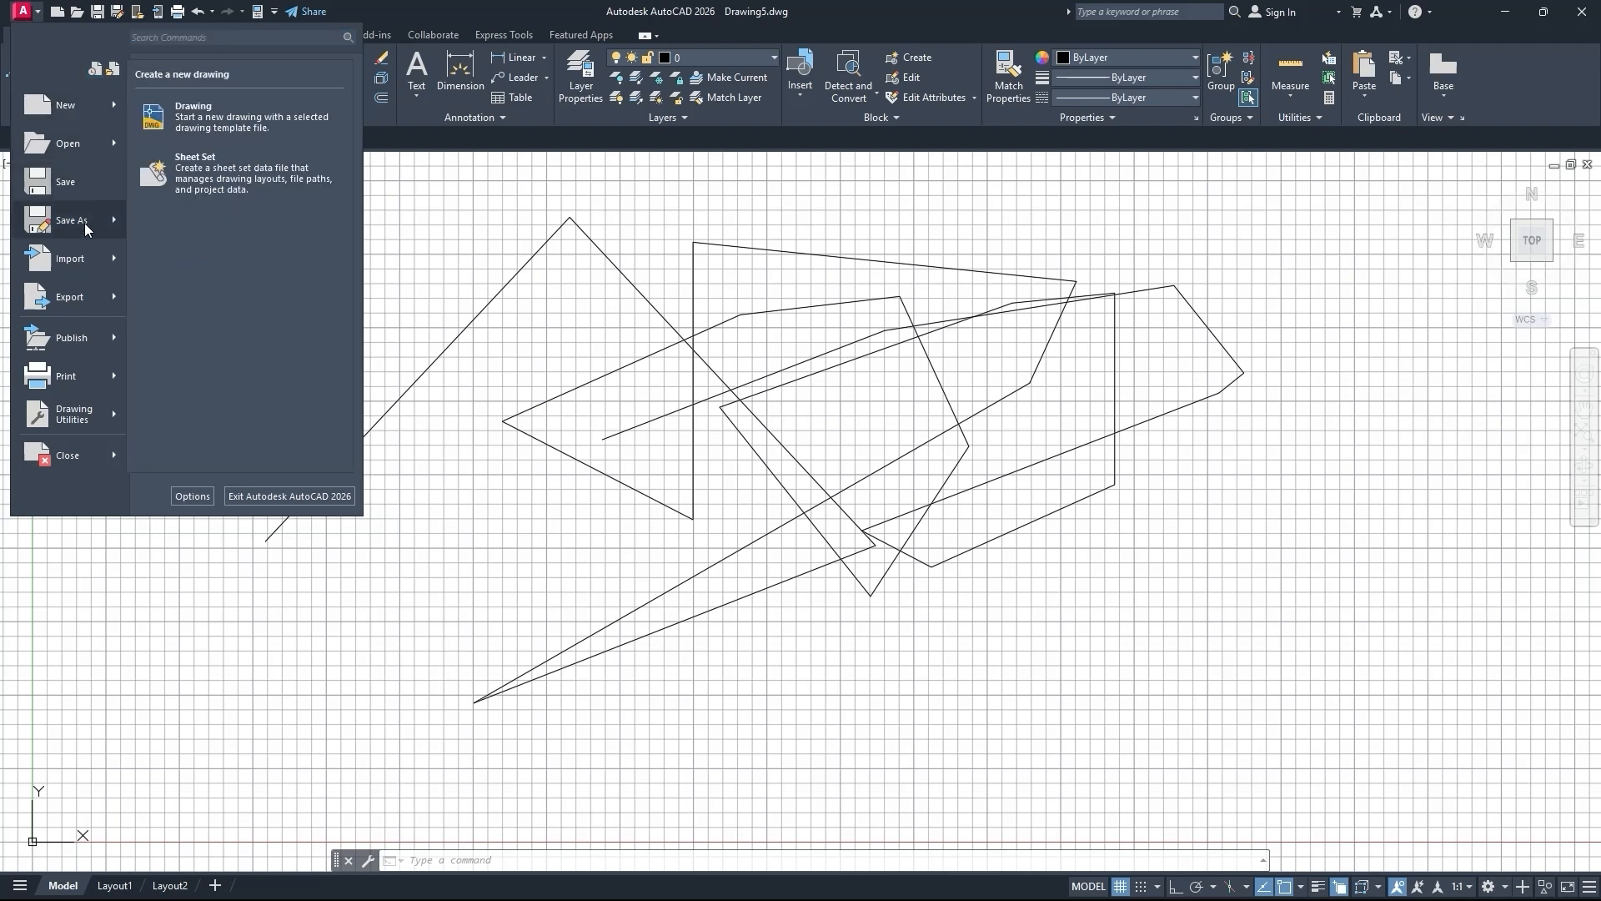
mouse_move(82, 393)
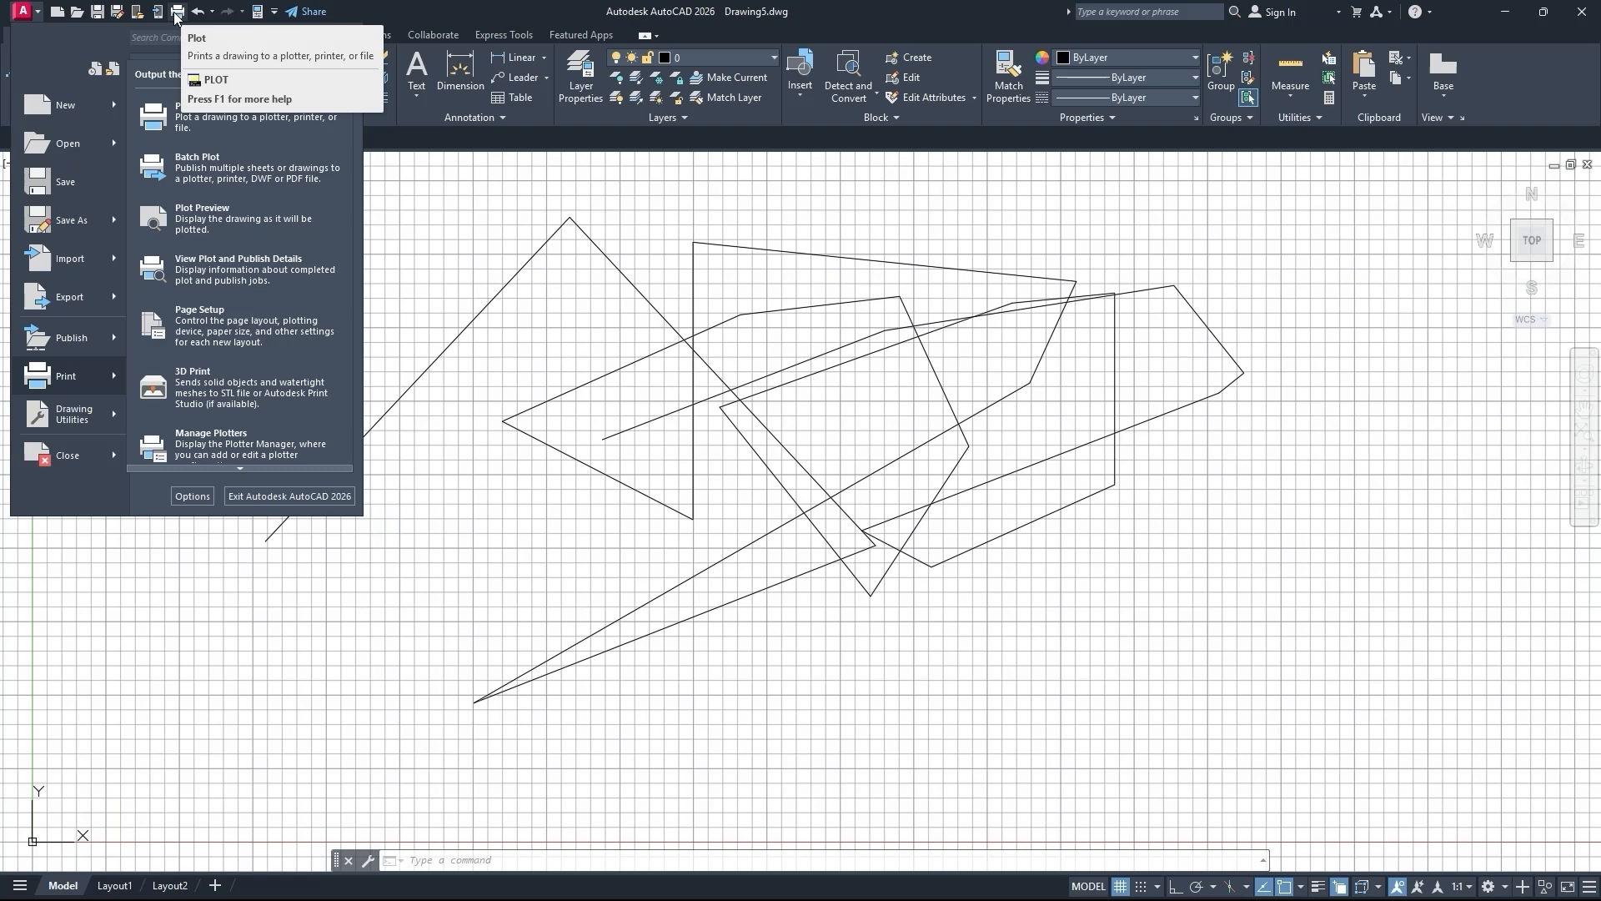
click(364, 8)
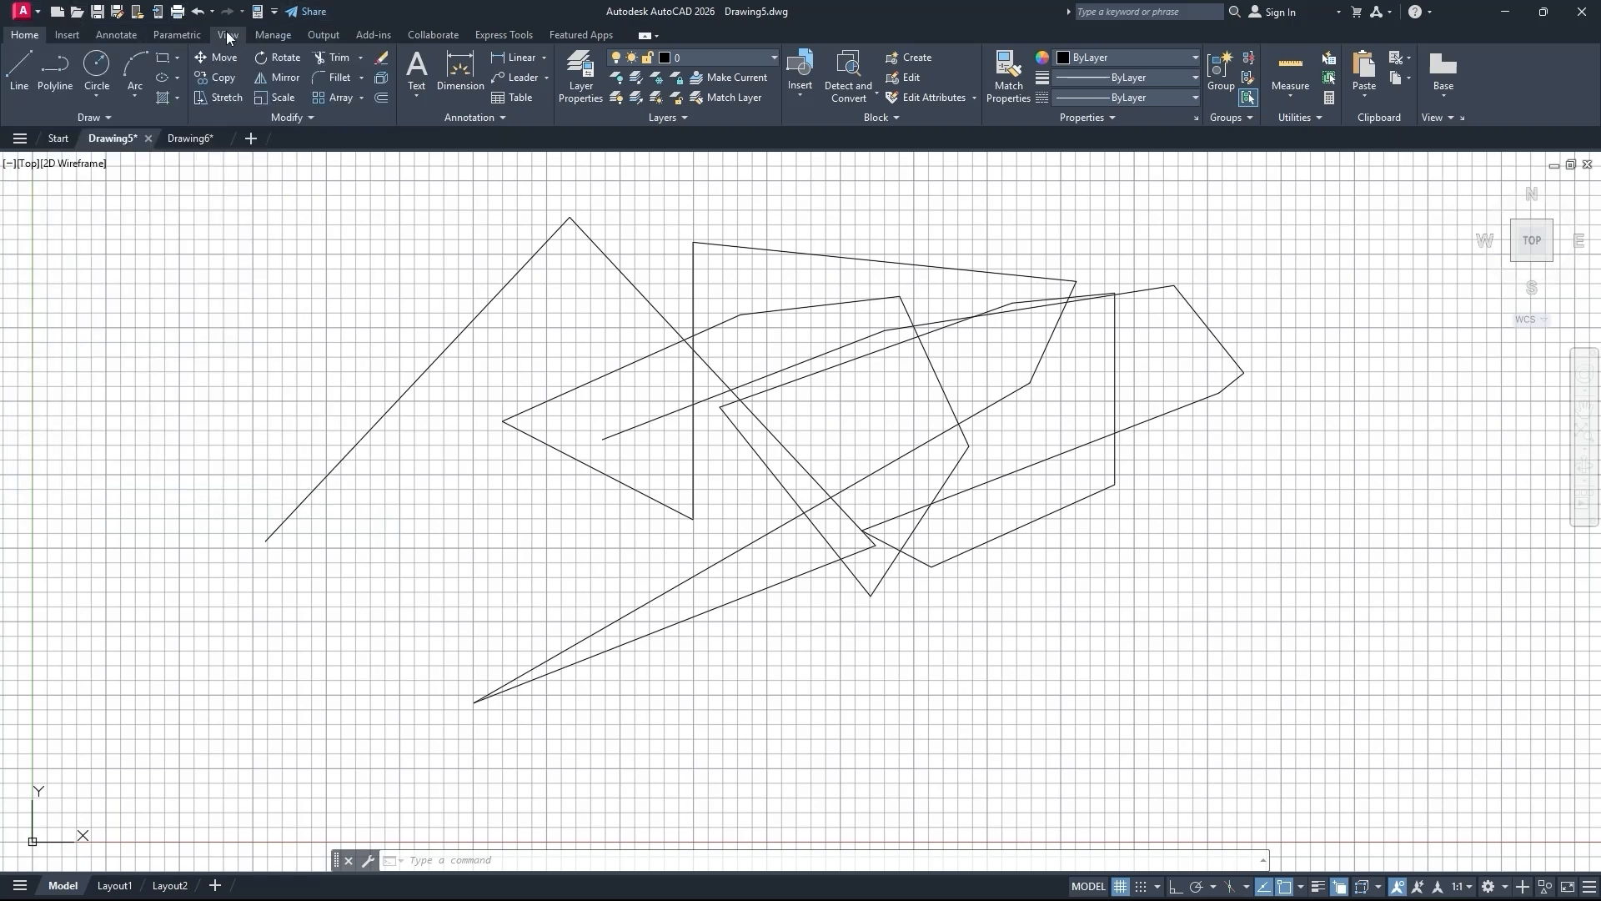
Add Batch Plot to the Quick Access Toolbar, remove it again, and review the toolbar's customization options.
click(274, 13)
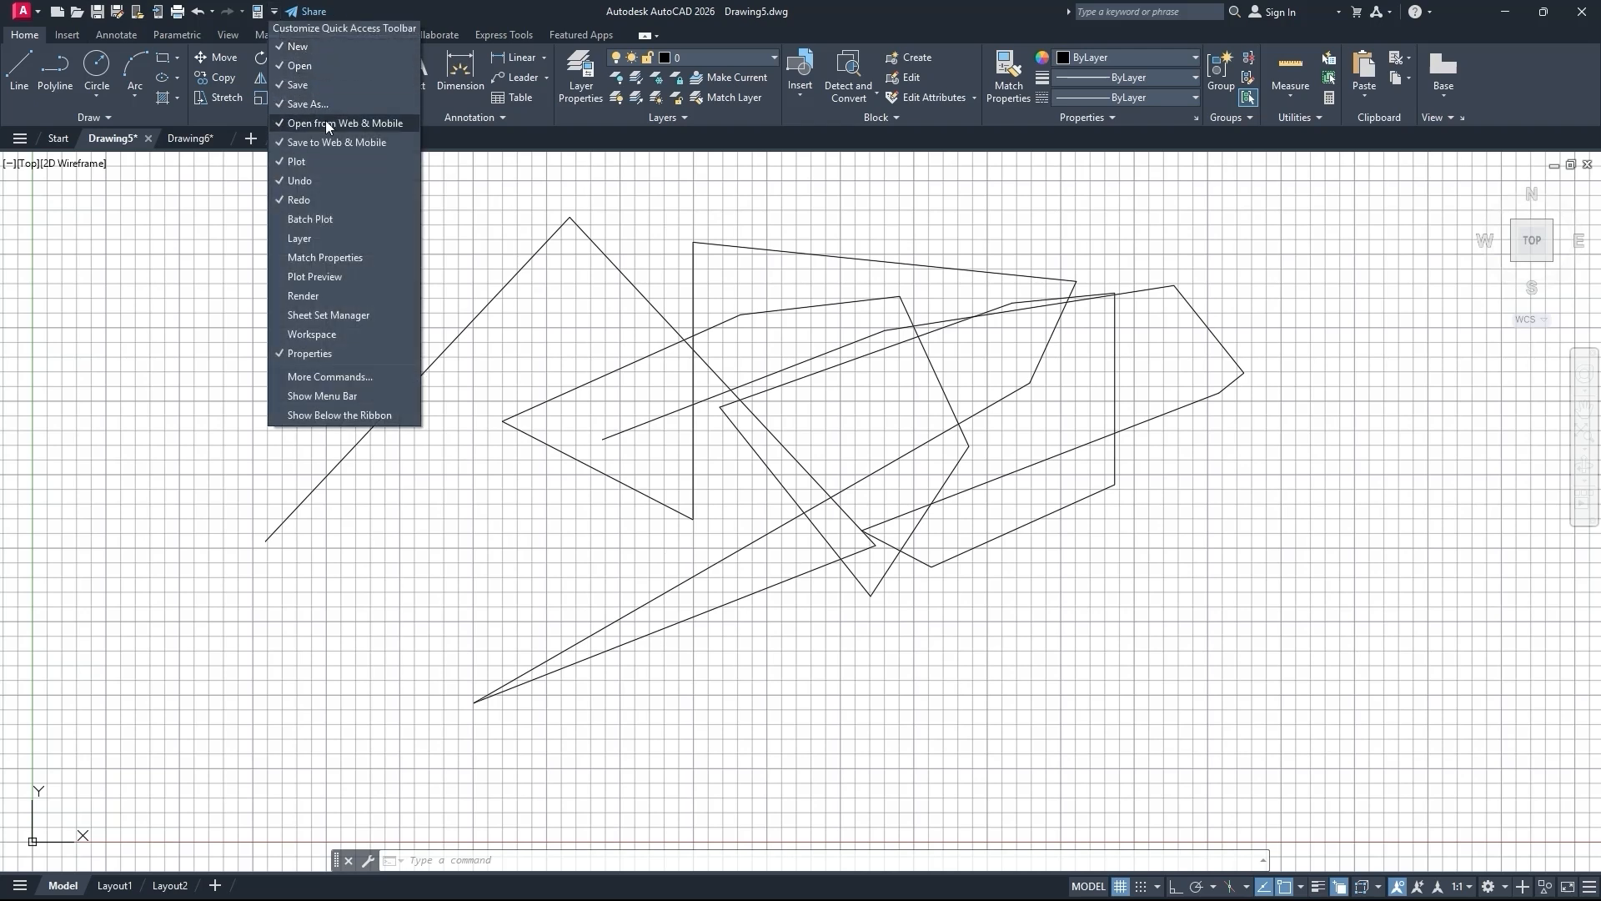
click(320, 220)
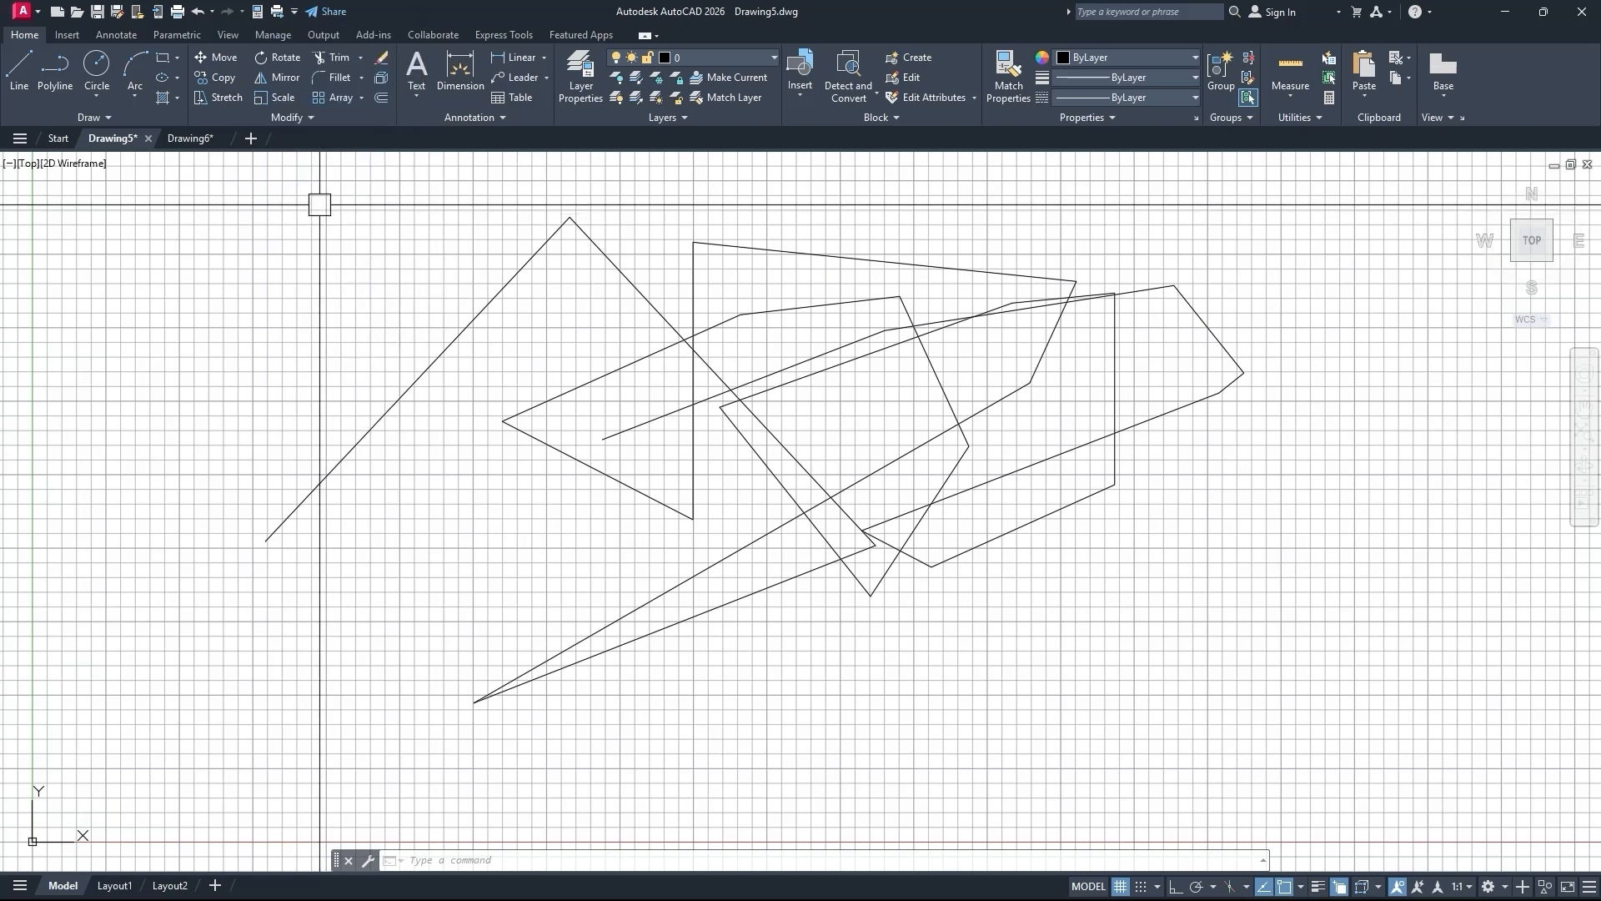
click(294, 11)
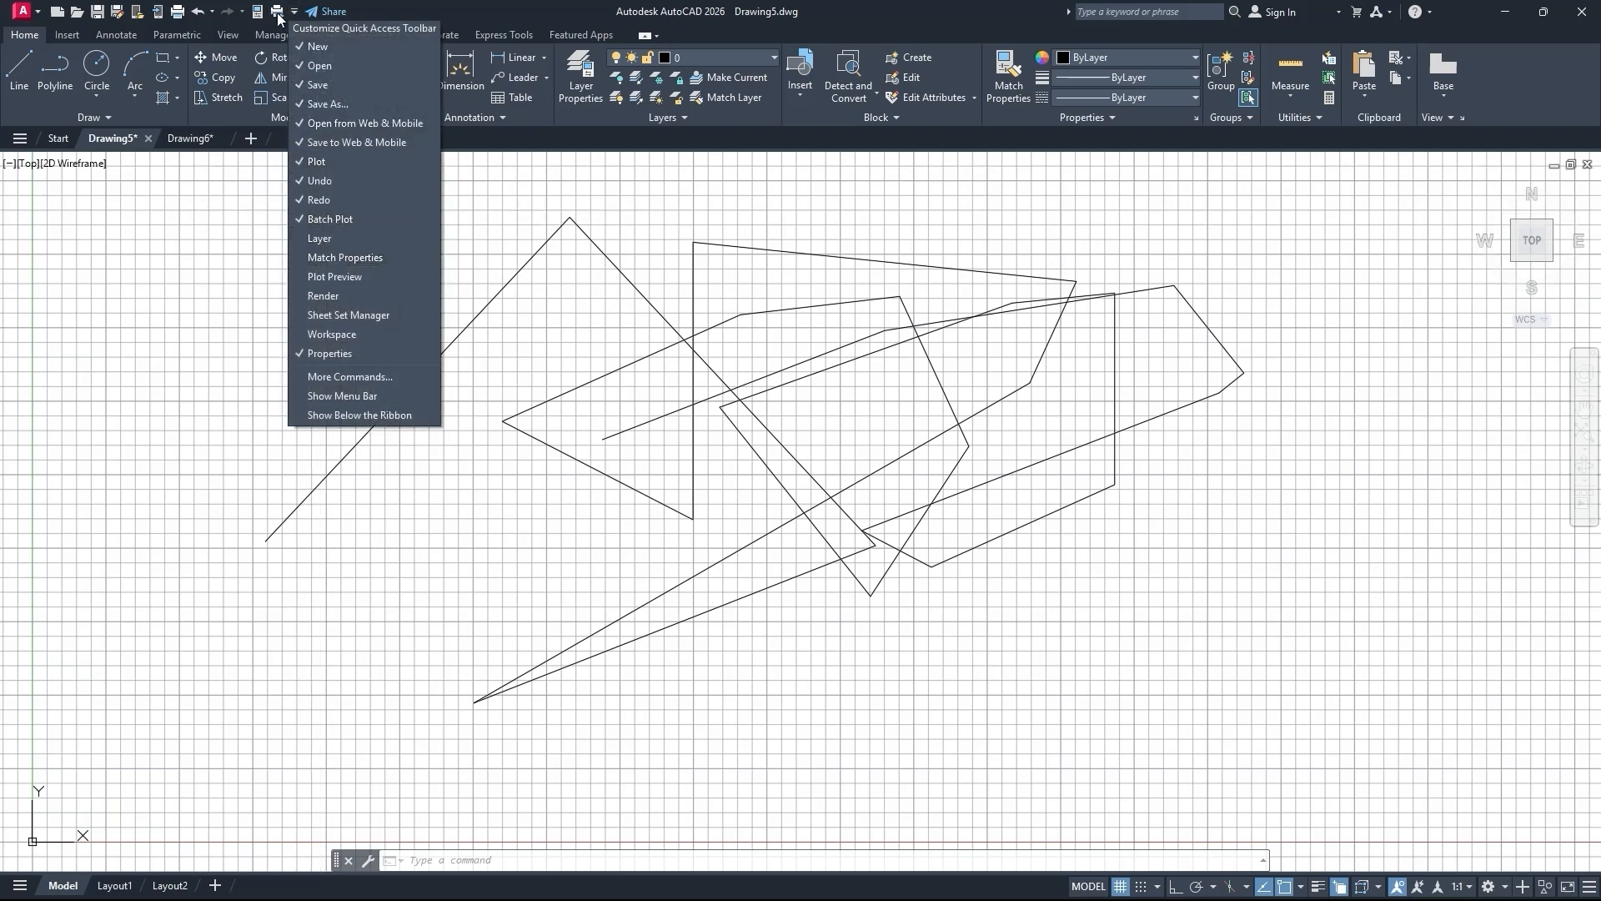
click(318, 218)
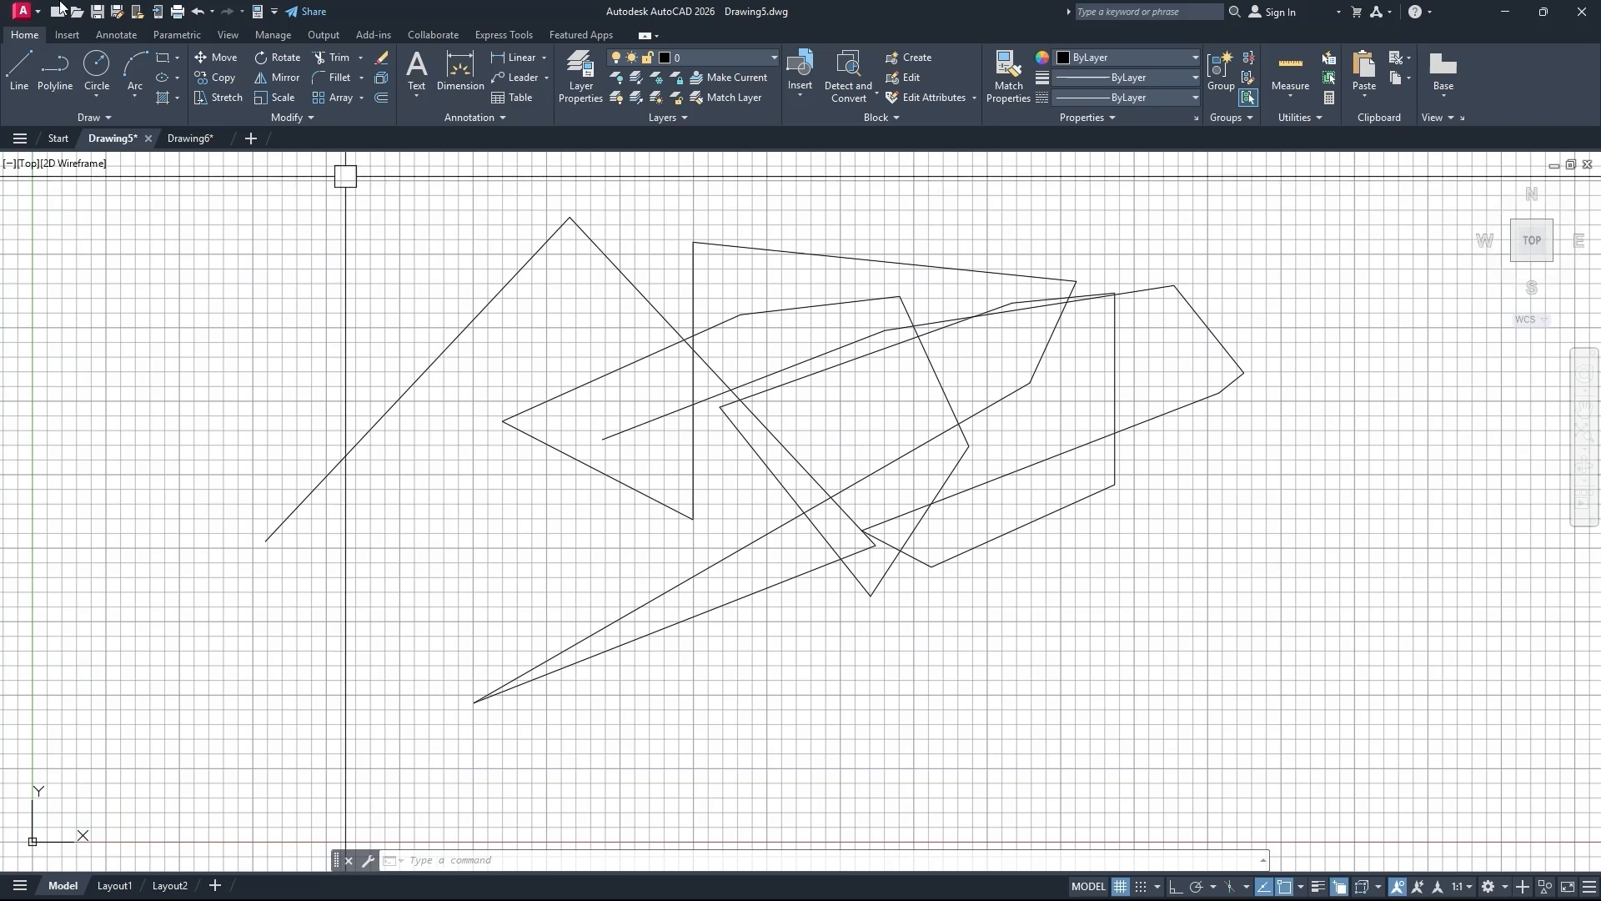
click(275, 12)
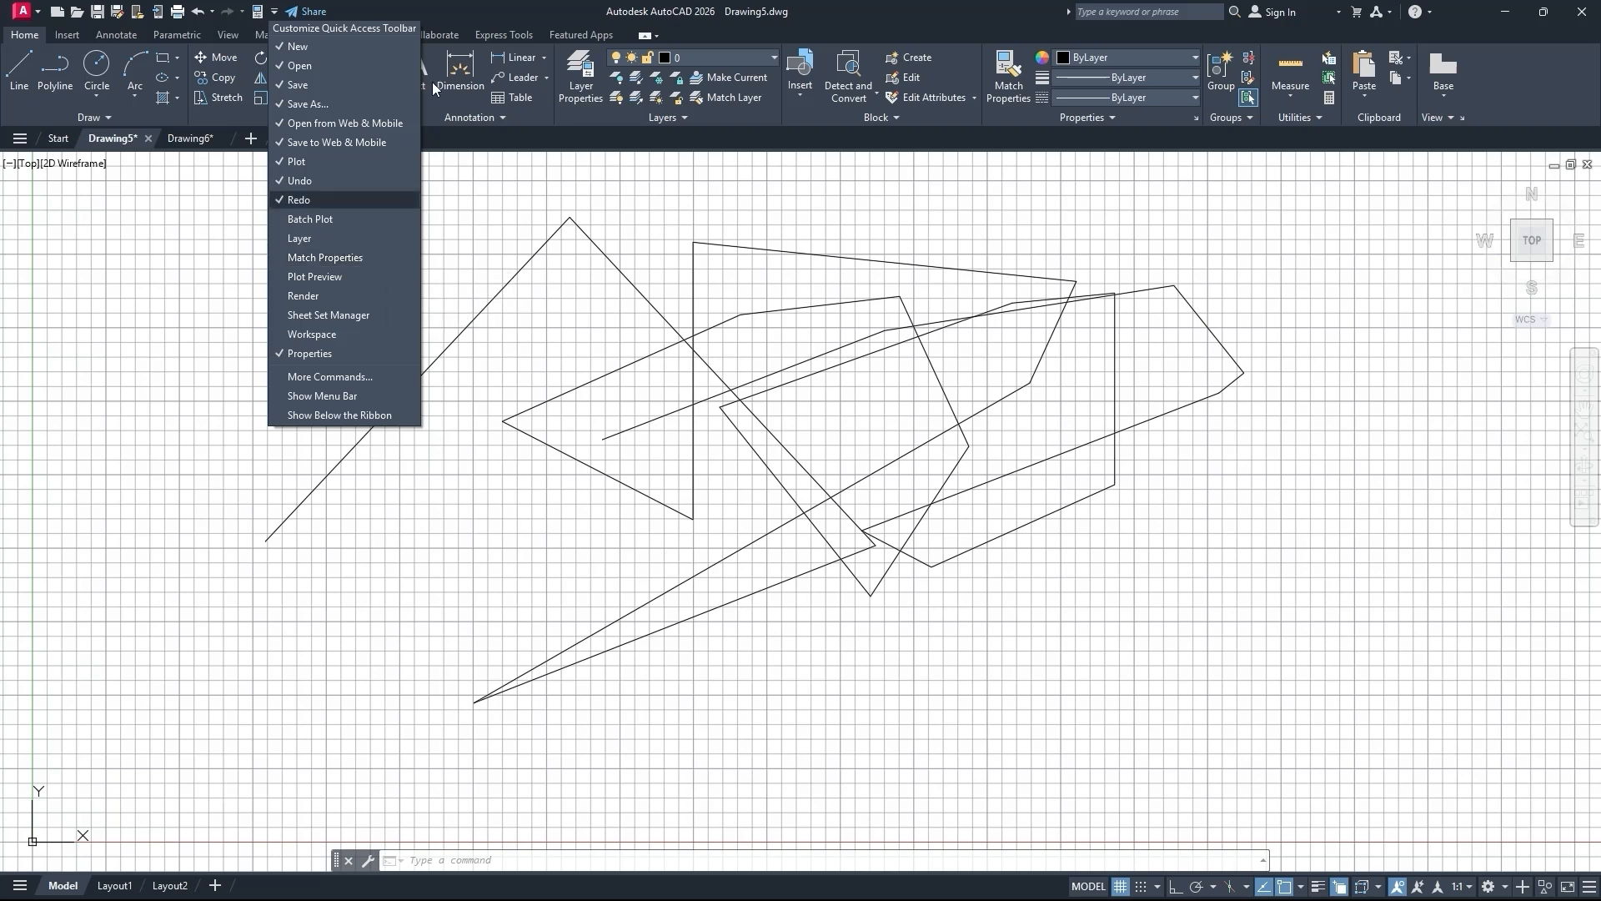
click(466, 5)
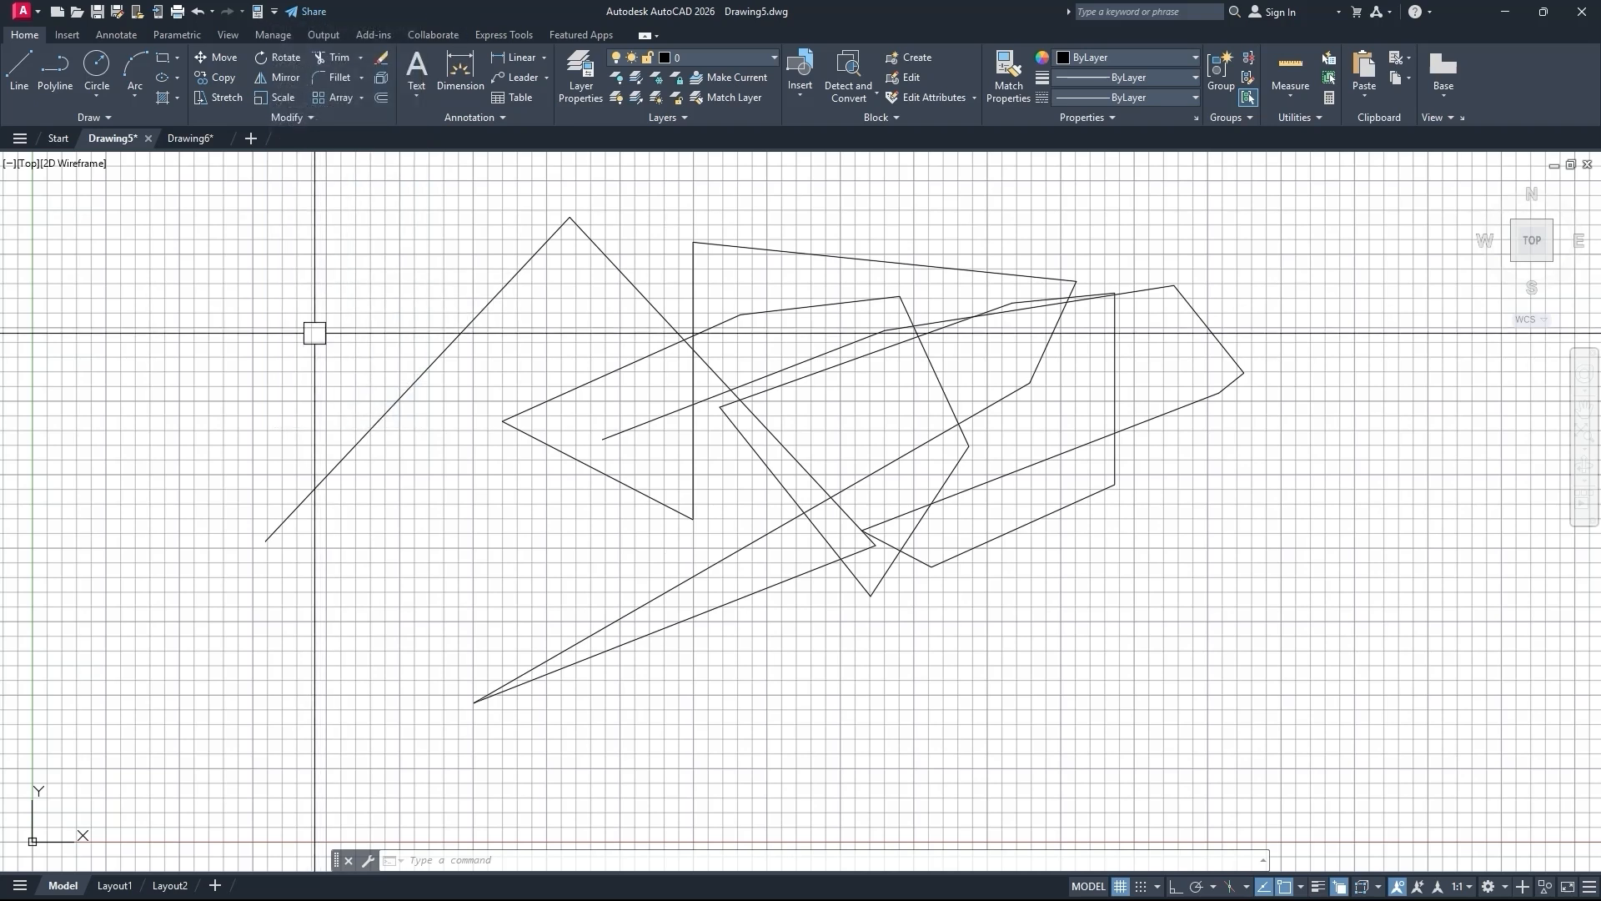
Capture the full ribbon area to highlight it, and discard the capture.
key(Print)
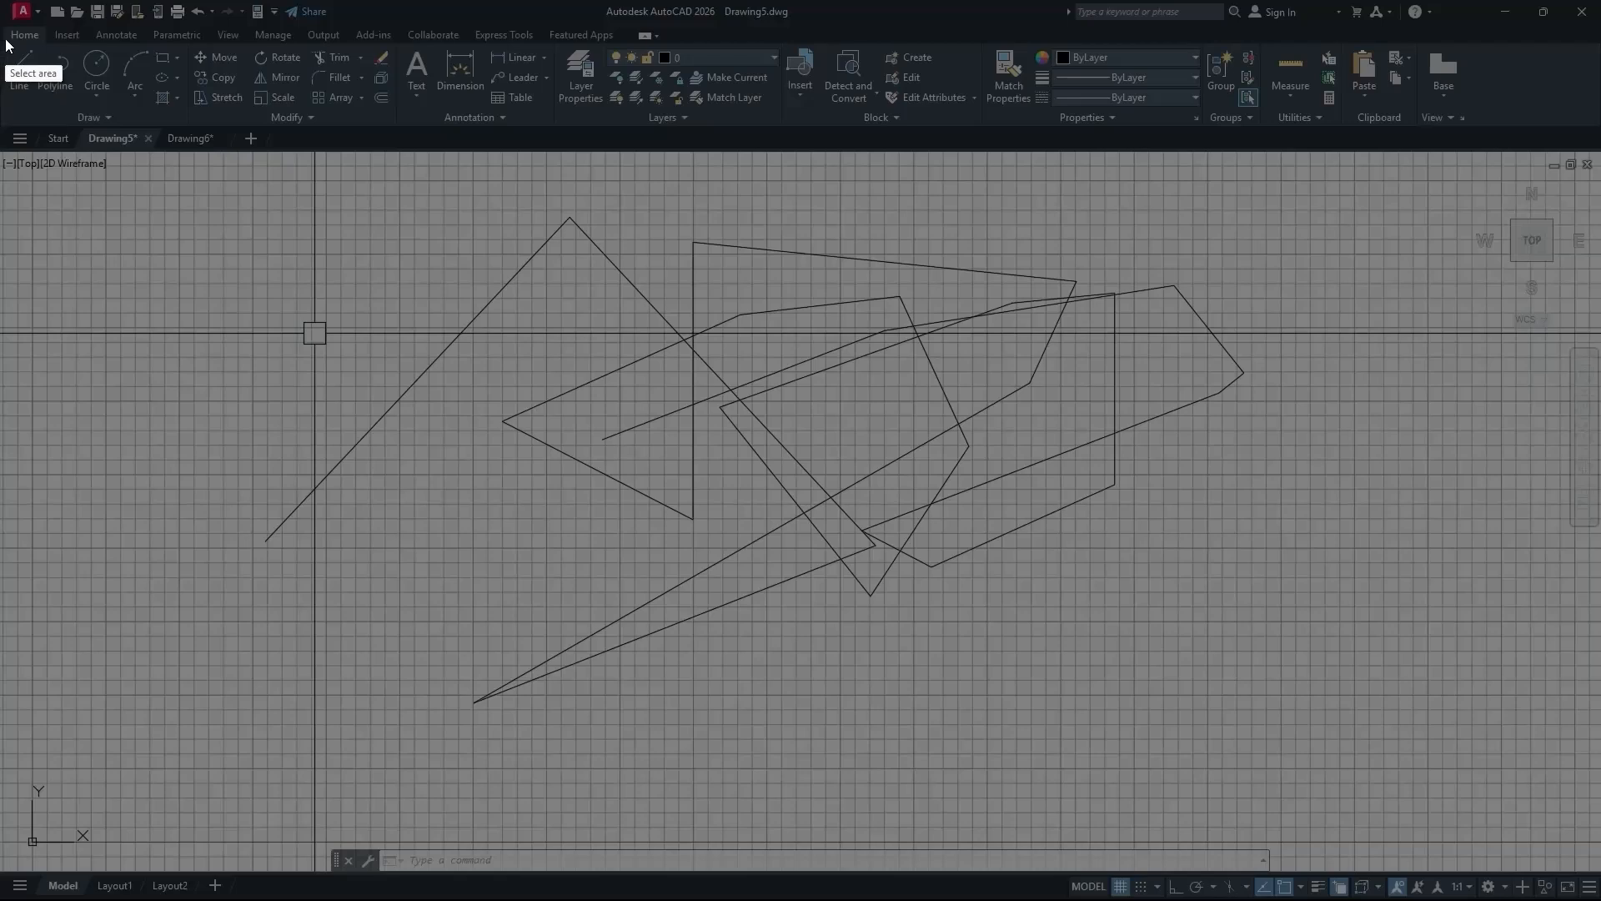
drag(1, 24, 1597, 128)
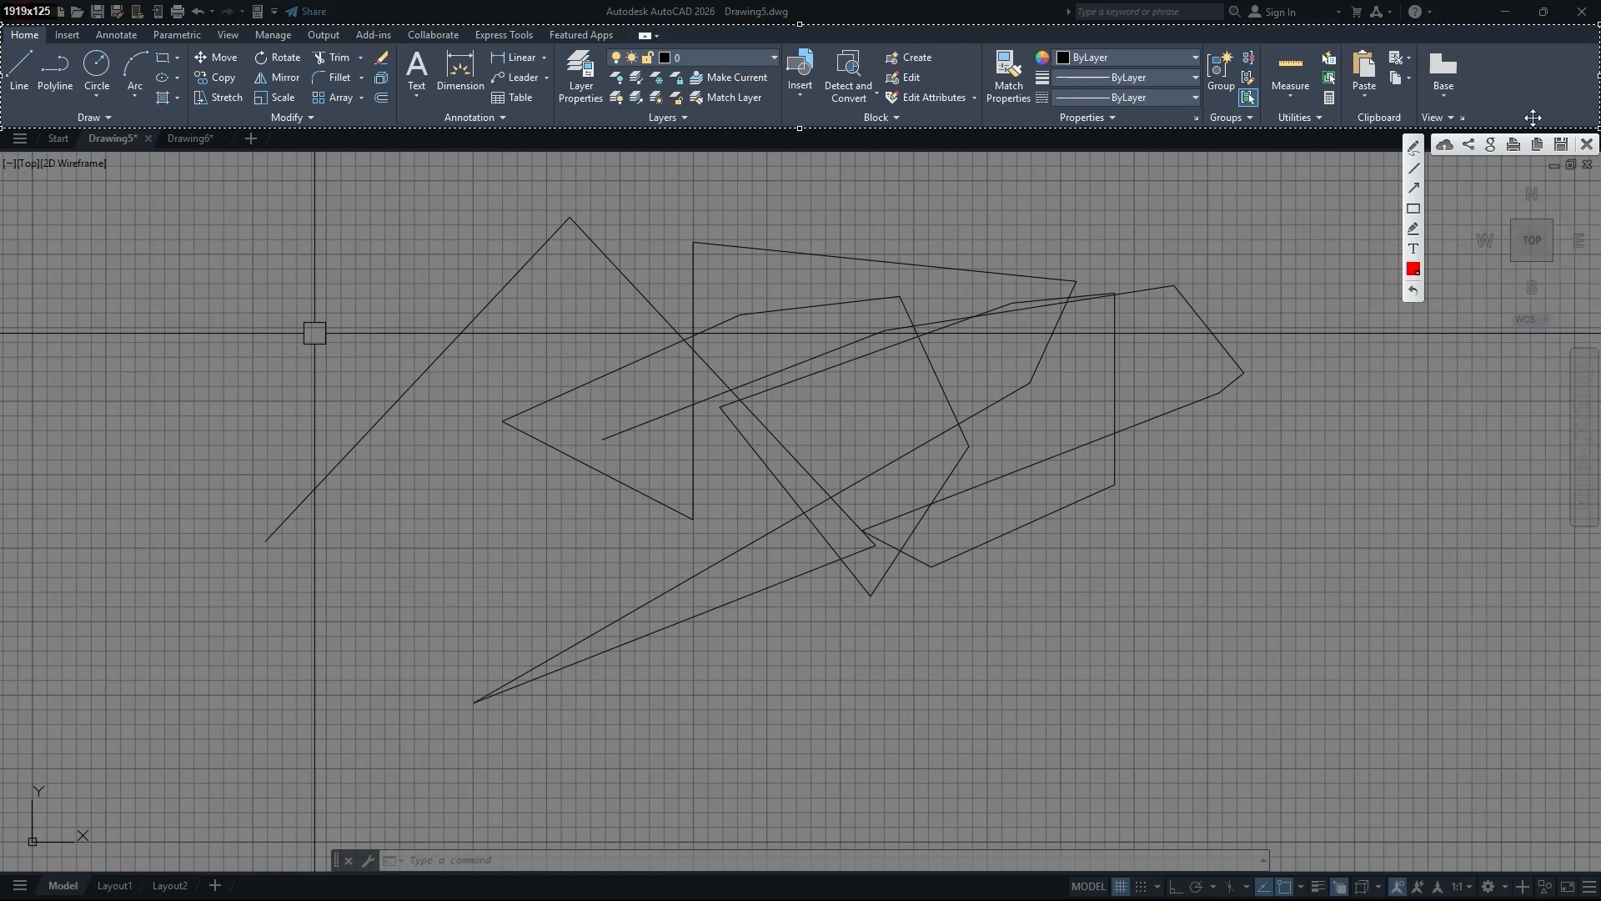
click(1587, 144)
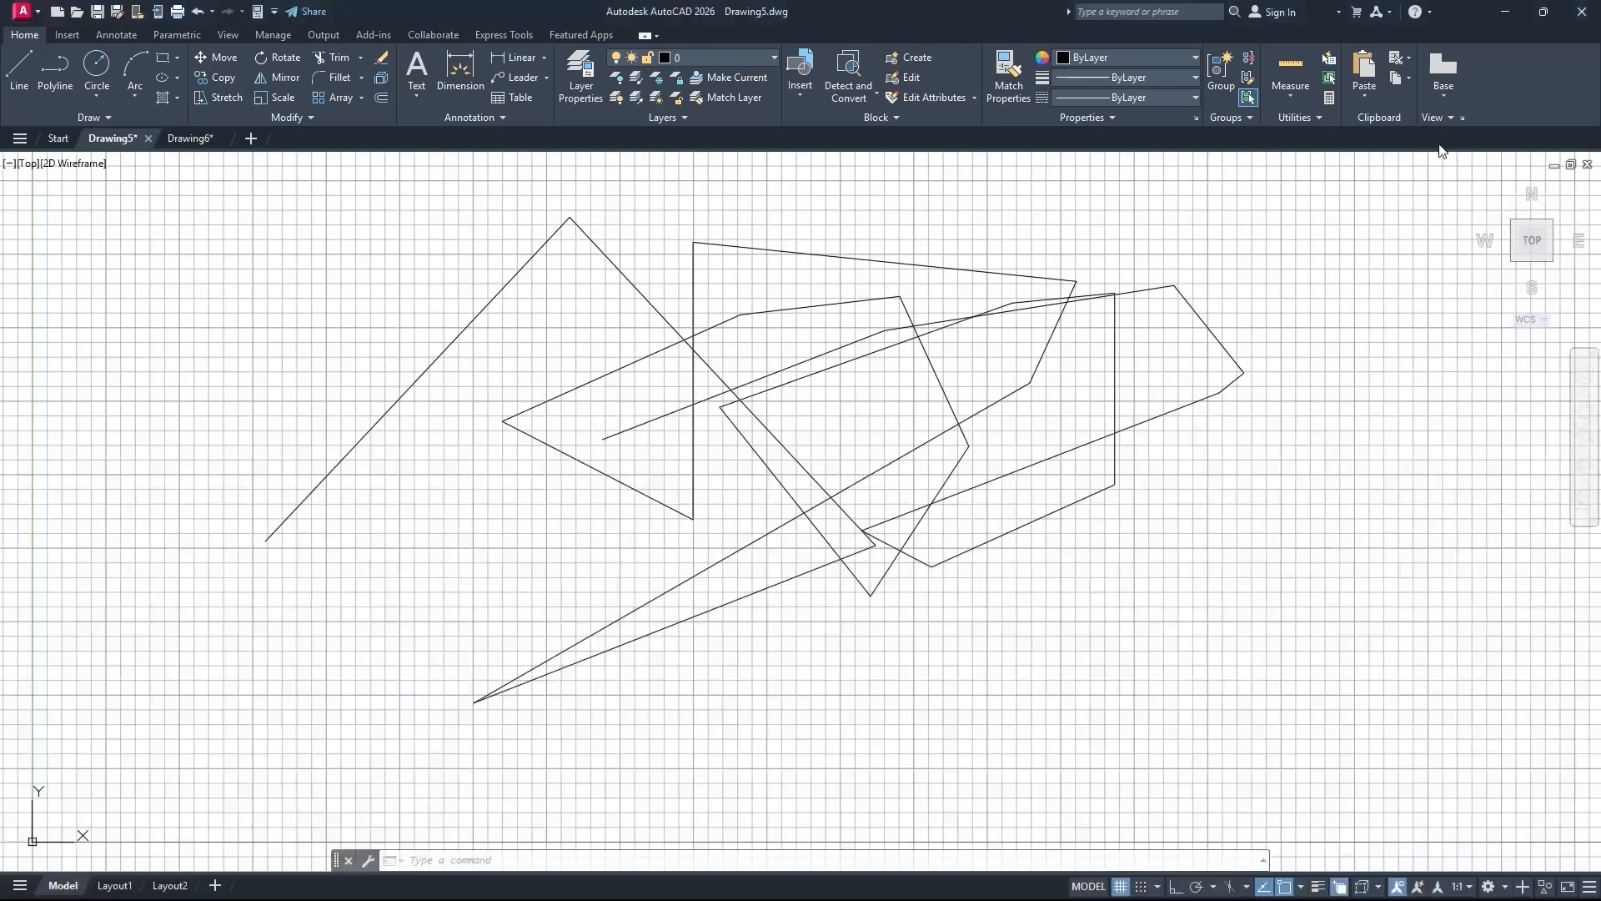
Leaf through the ribbon tool sets from Insert to Featured Apps, and return to the Home tools.
click(72, 37)
click(171, 35)
click(39, 37)
click(67, 35)
click(116, 35)
click(177, 35)
click(230, 36)
click(273, 35)
click(323, 35)
click(373, 35)
click(433, 35)
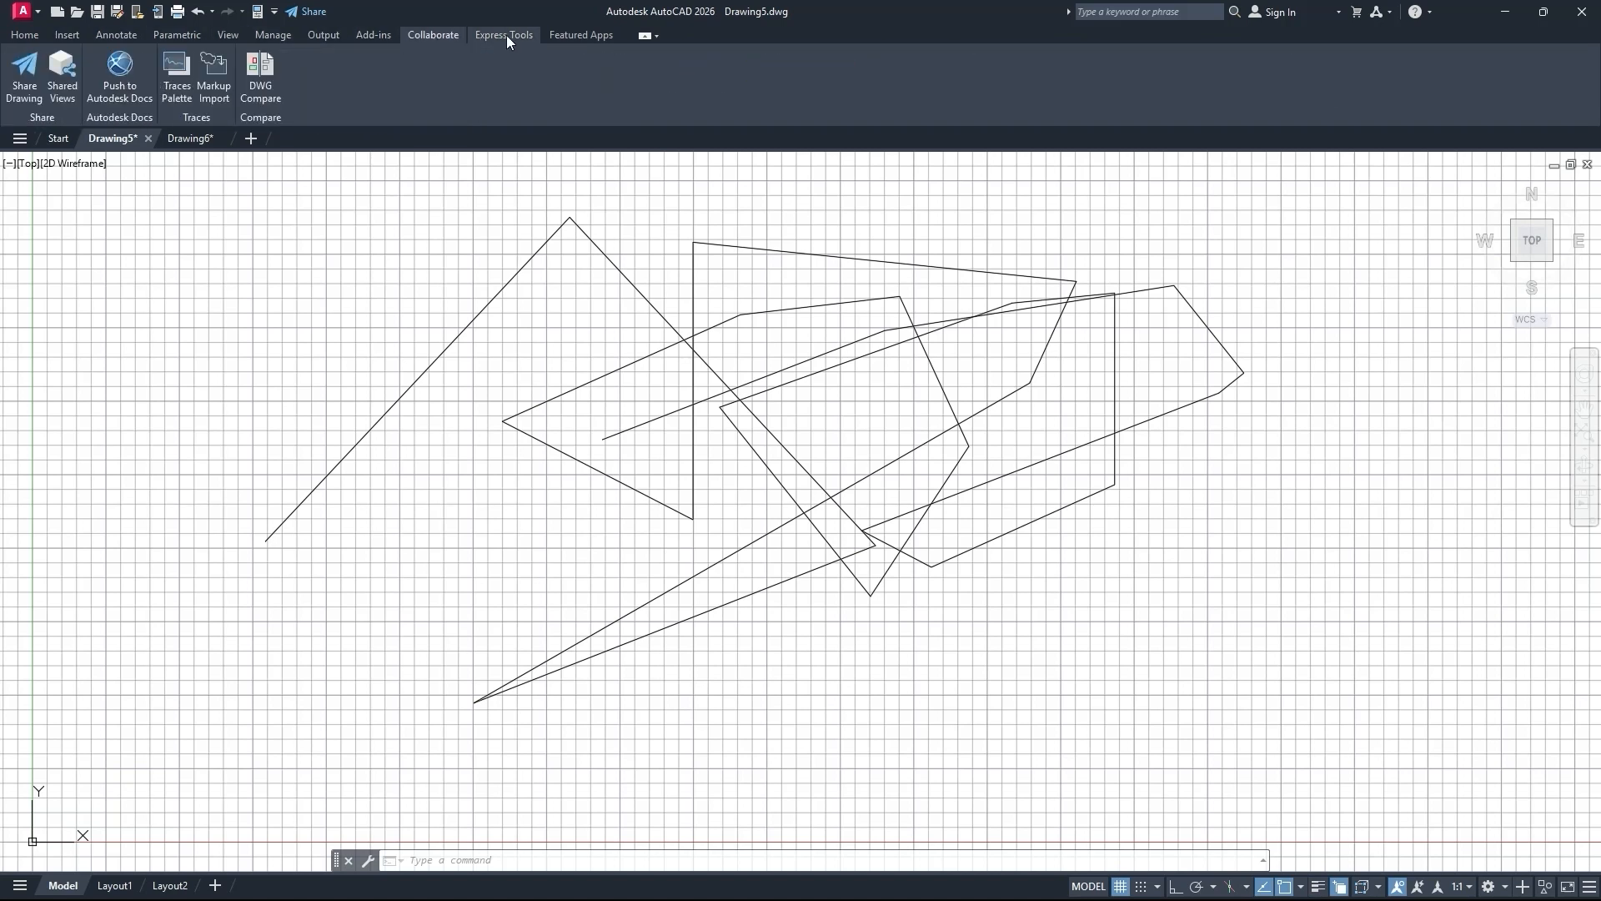
click(504, 35)
click(581, 35)
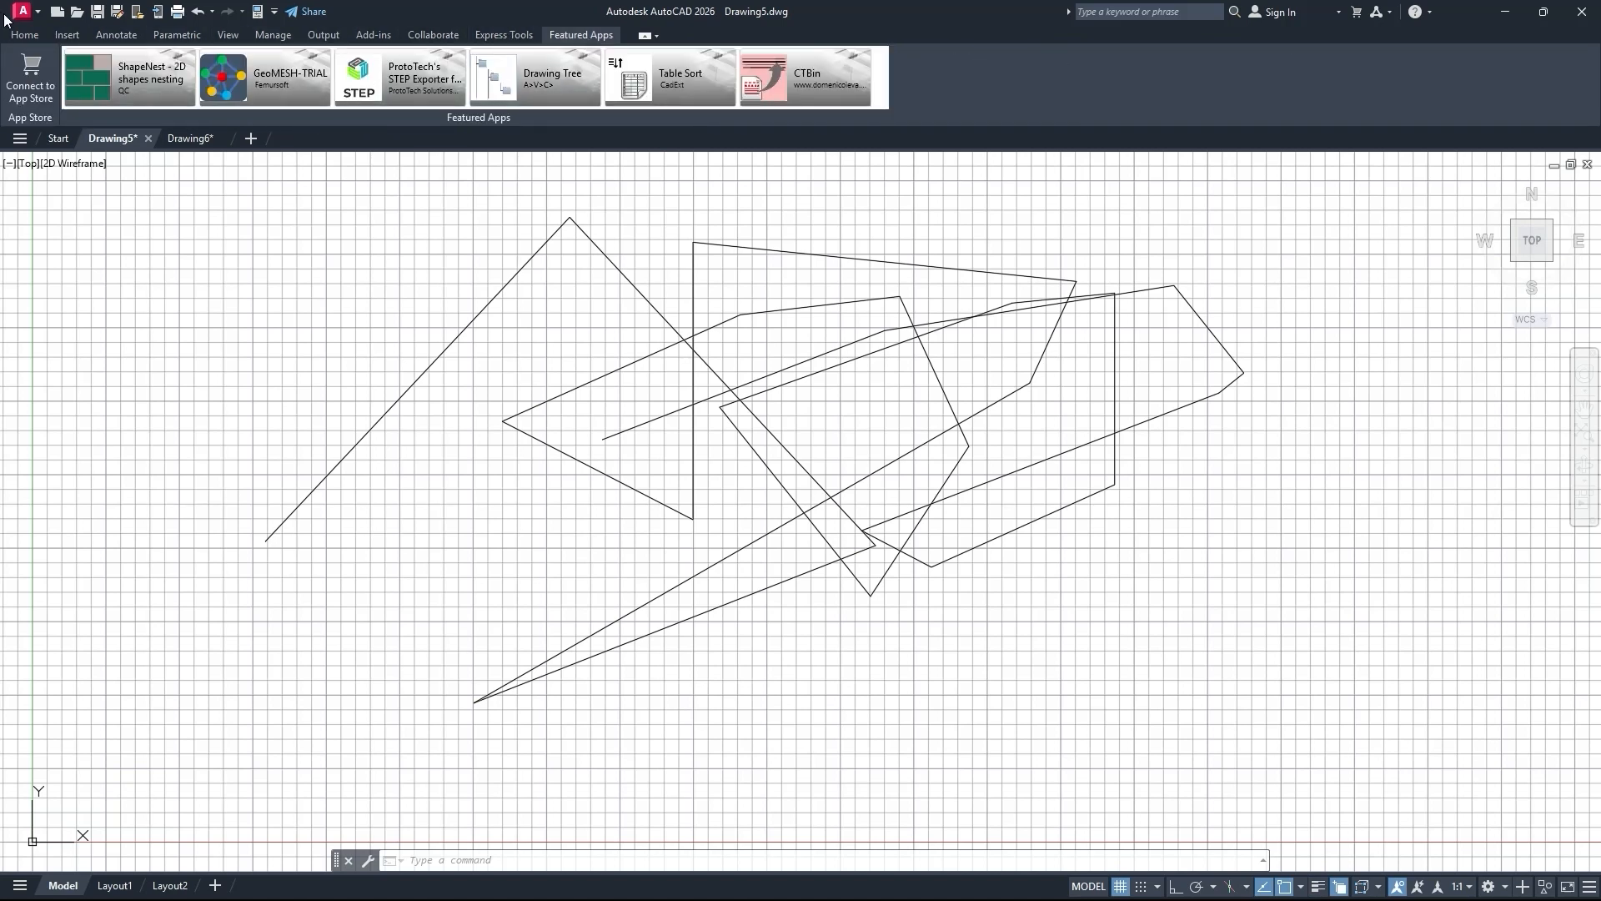
click(23, 35)
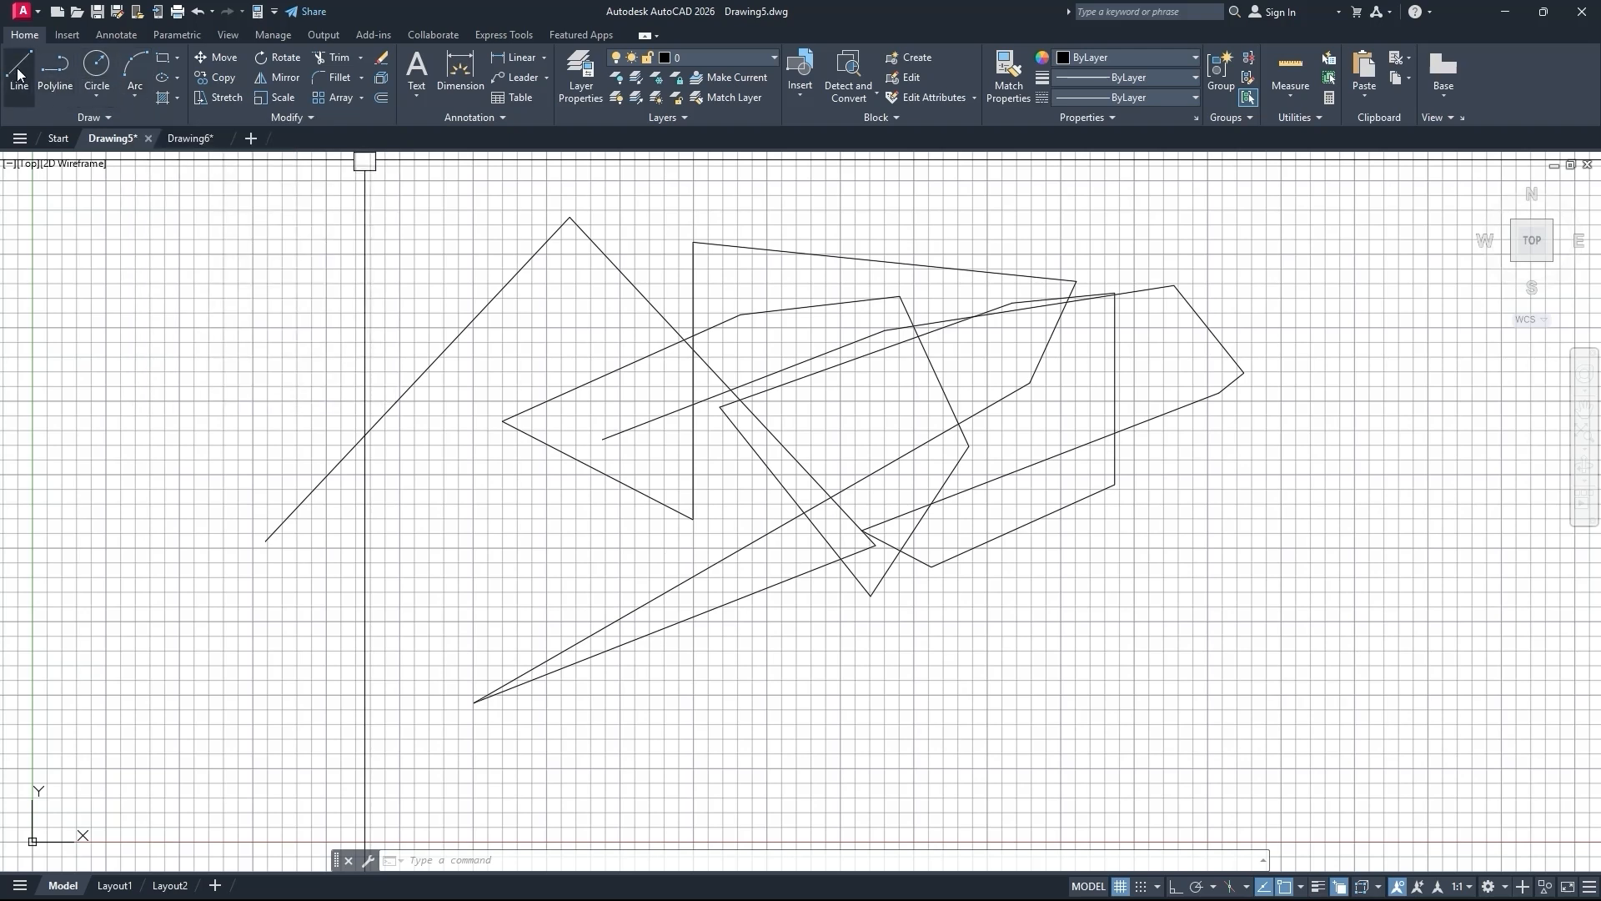
Draw a circle with a radius of about 3.2 and a three-point arc beside it, left of the existing lines.
click(98, 67)
click(196, 360)
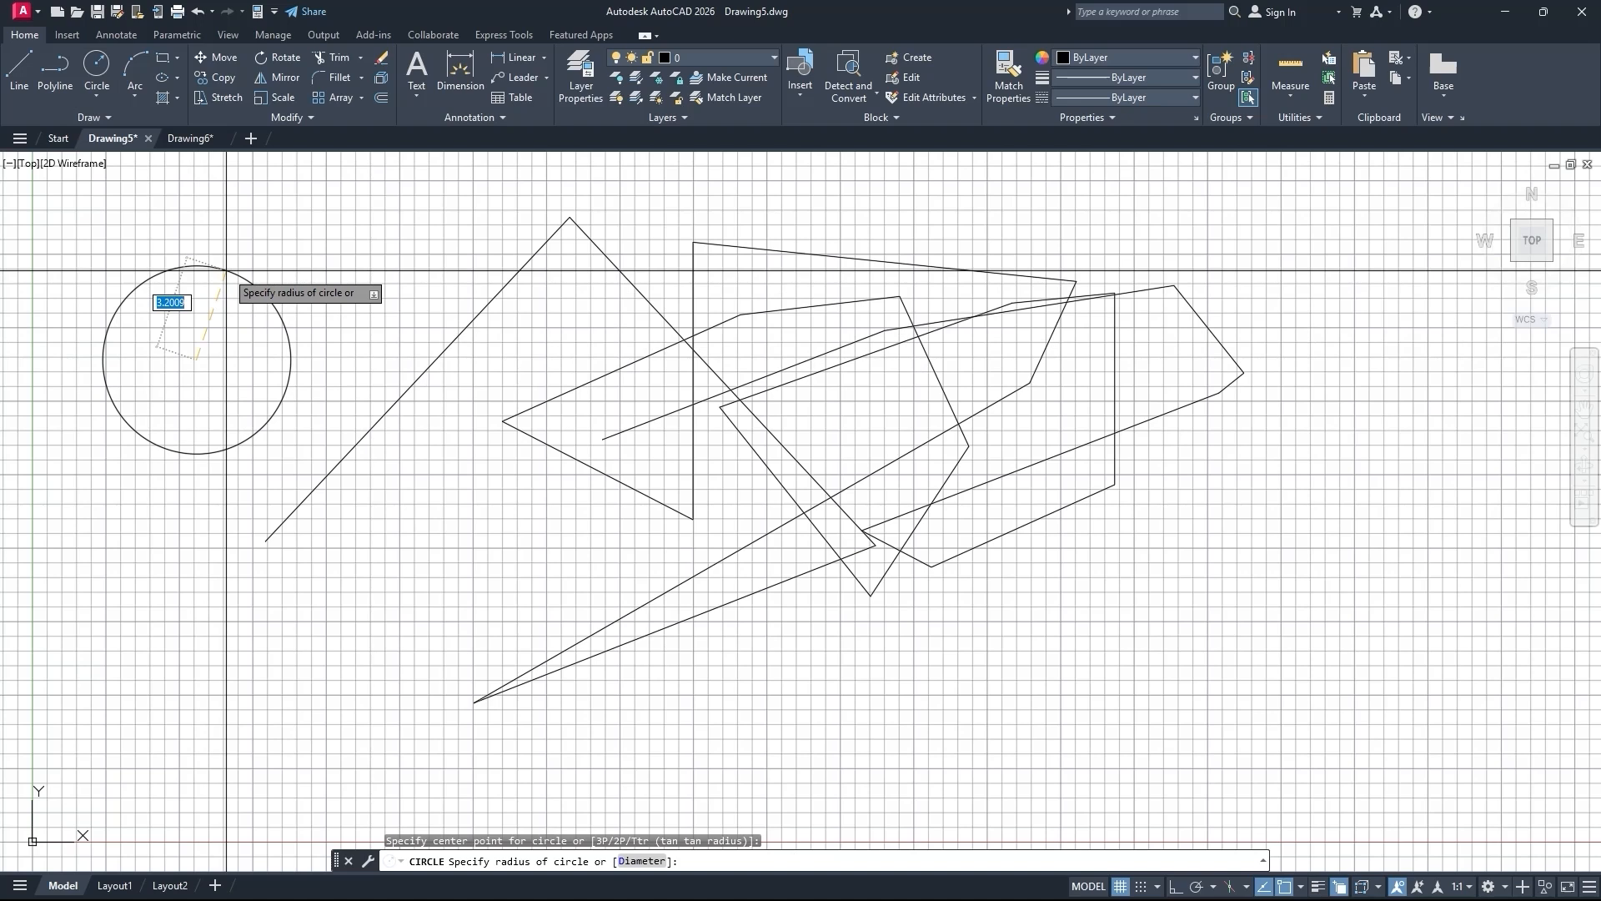
click(196, 267)
click(134, 86)
click(292, 298)
click(386, 205)
click(437, 282)
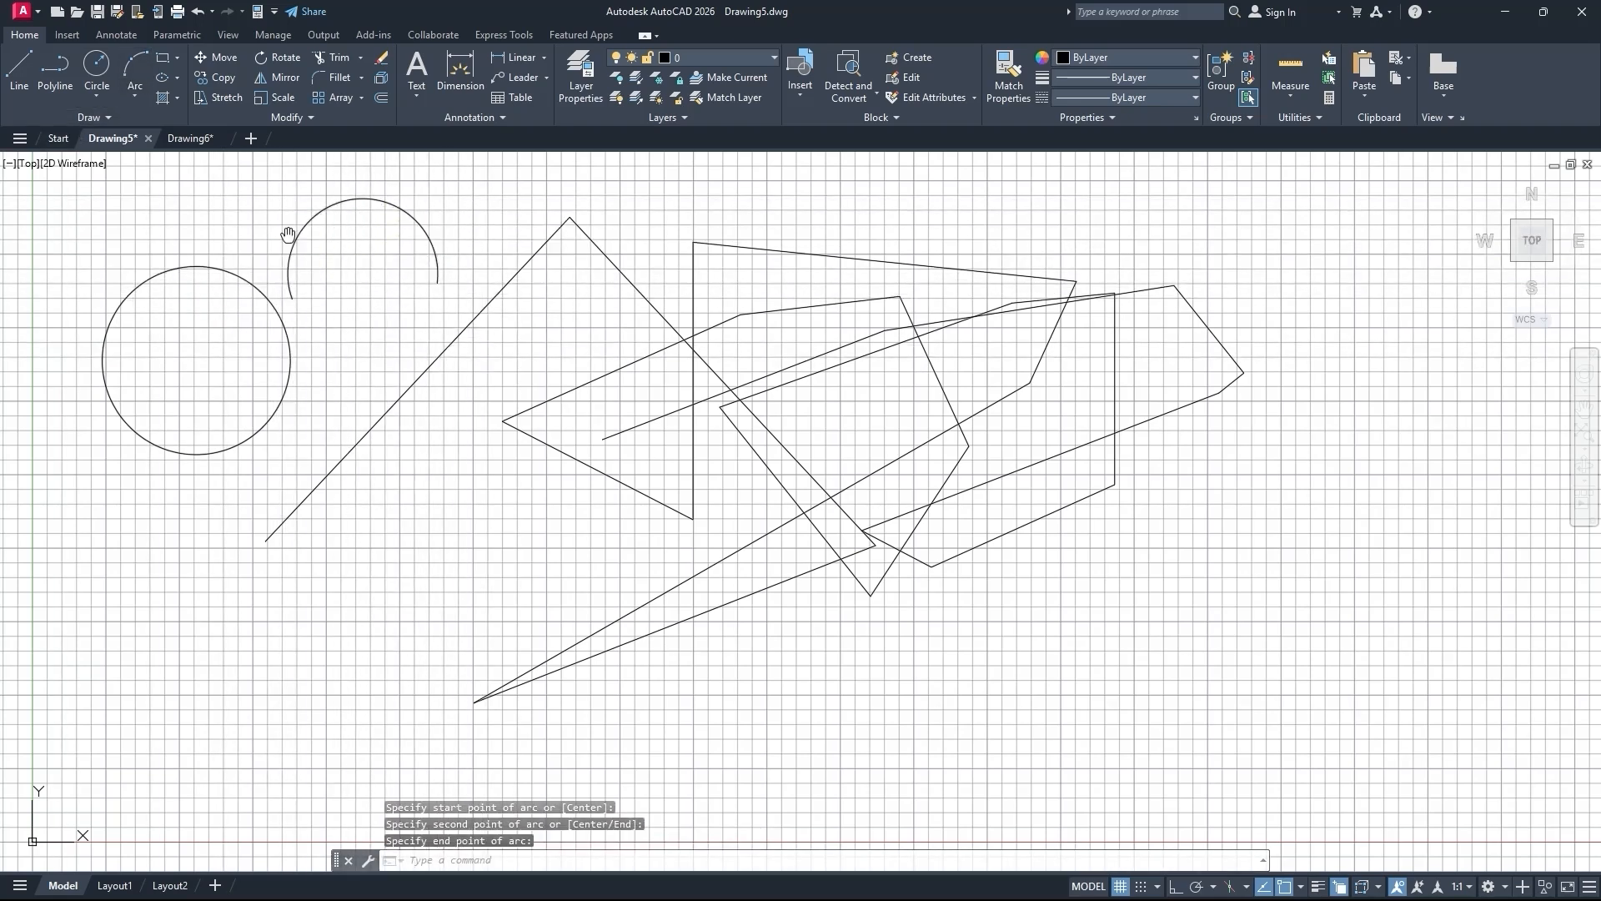
middle_drag(288, 234, 354, 312)
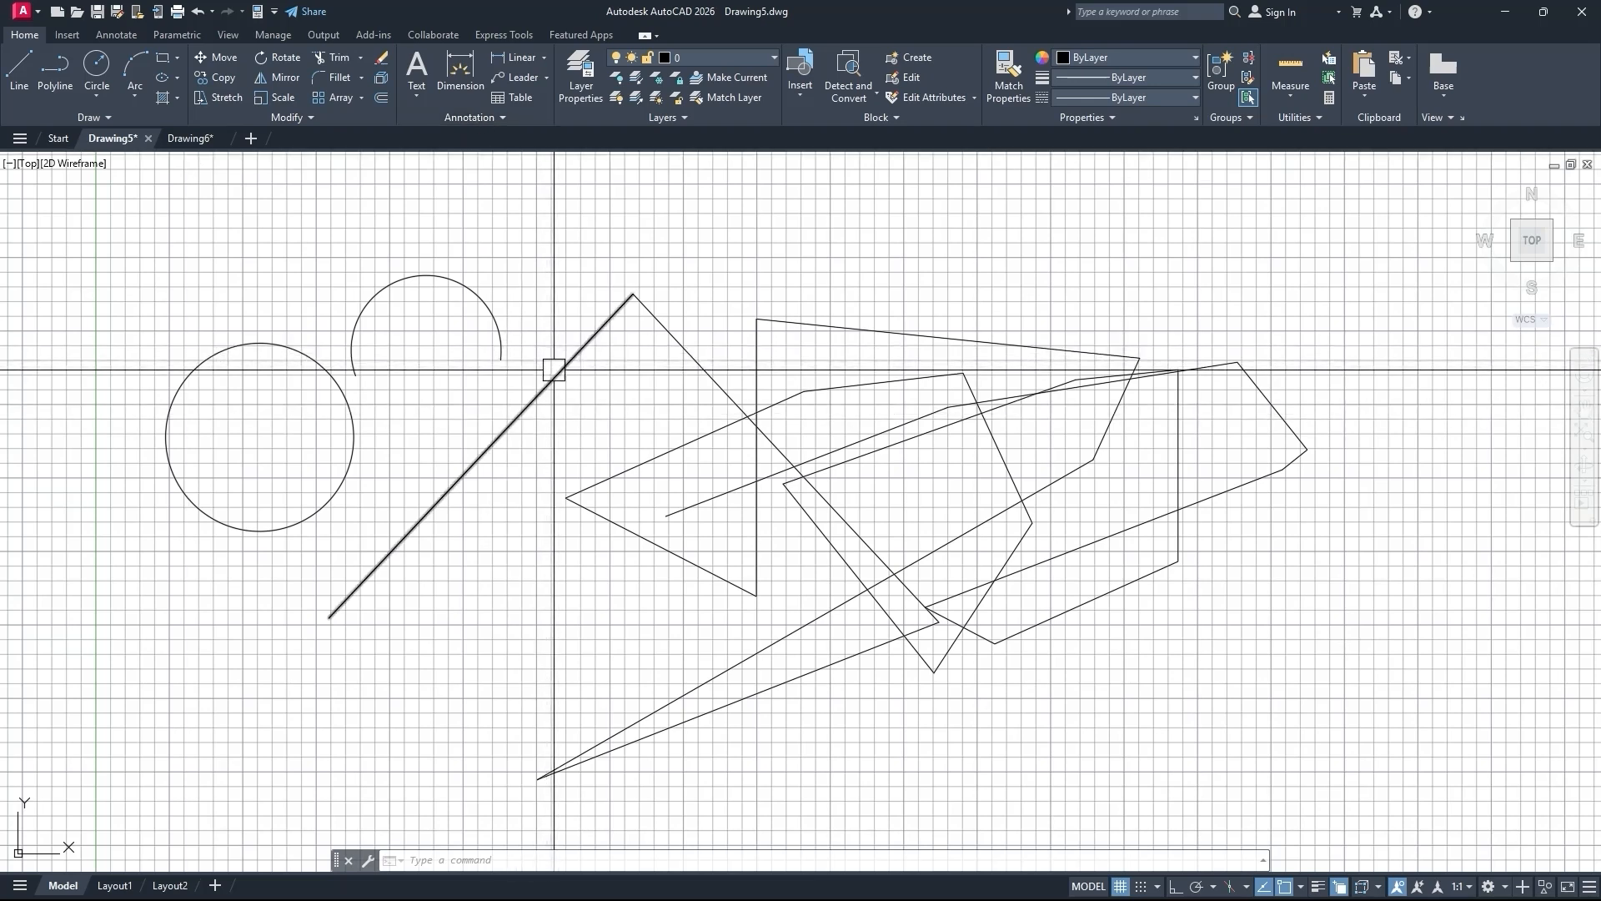
Review the Insert tools, and compare the Home annotation tools, including the leader options, with the full Annotate tool set.
mouse_move(553, 369)
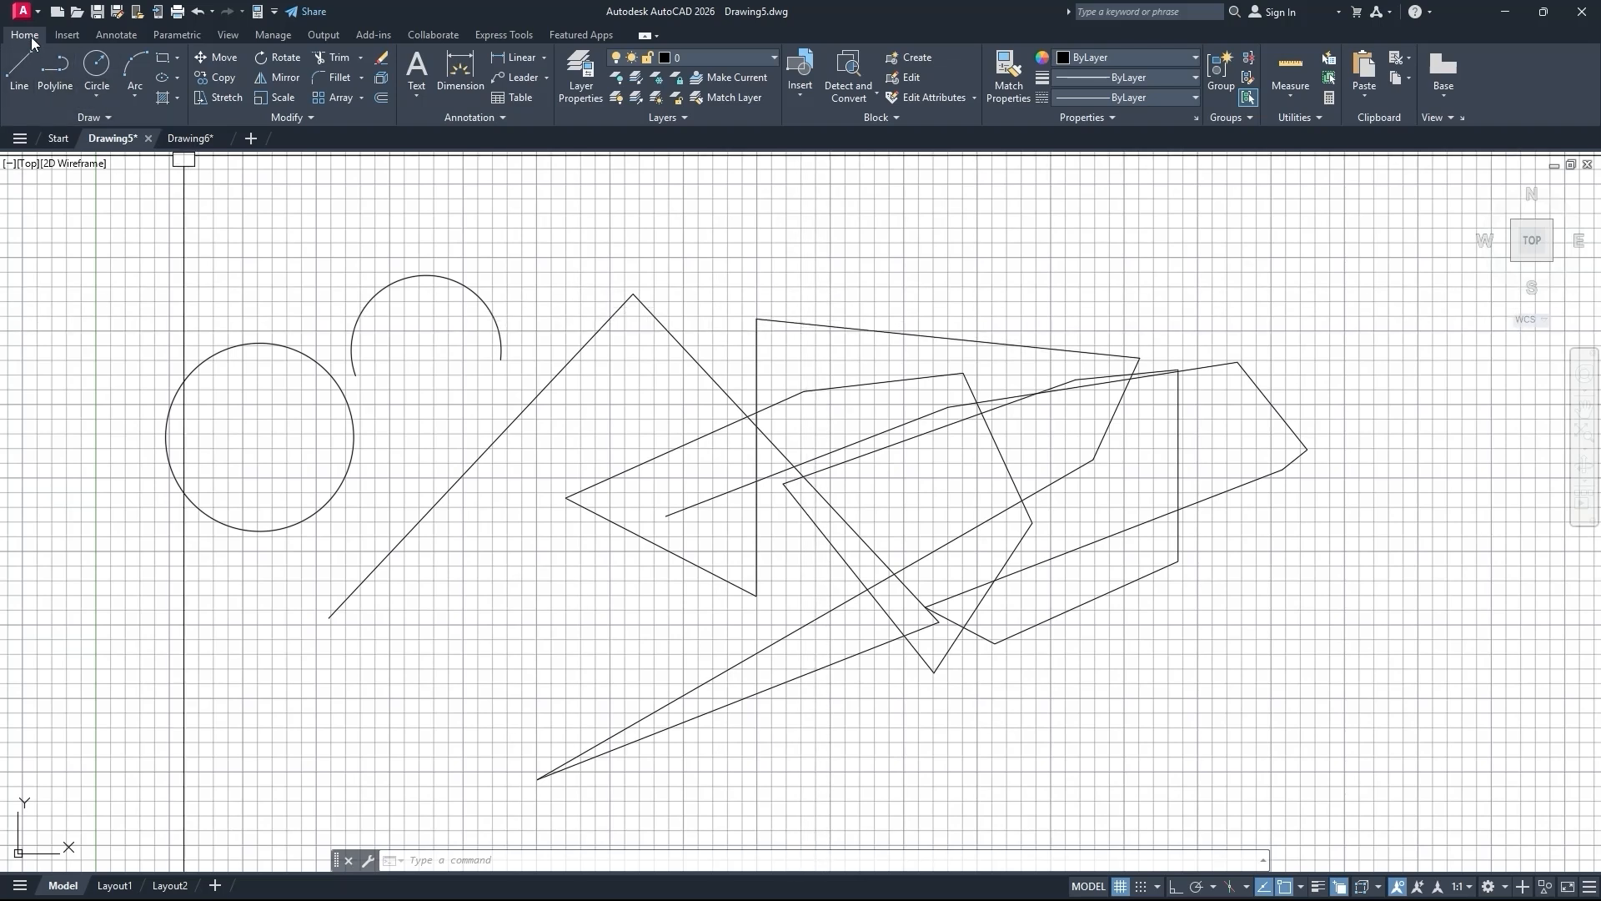
click(66, 36)
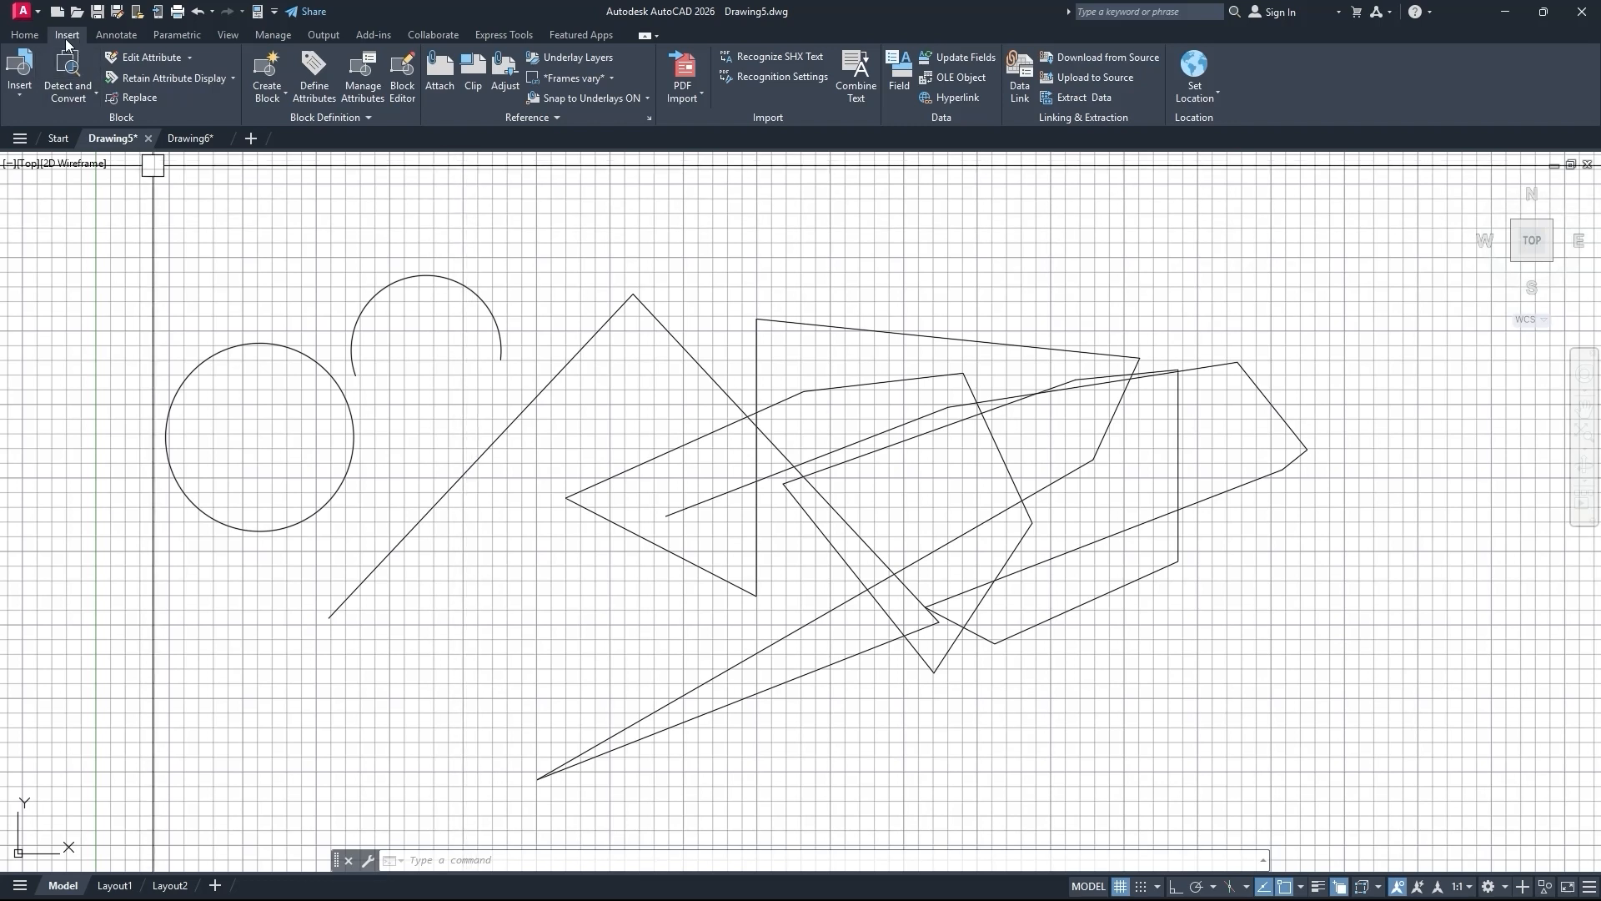
click(107, 34)
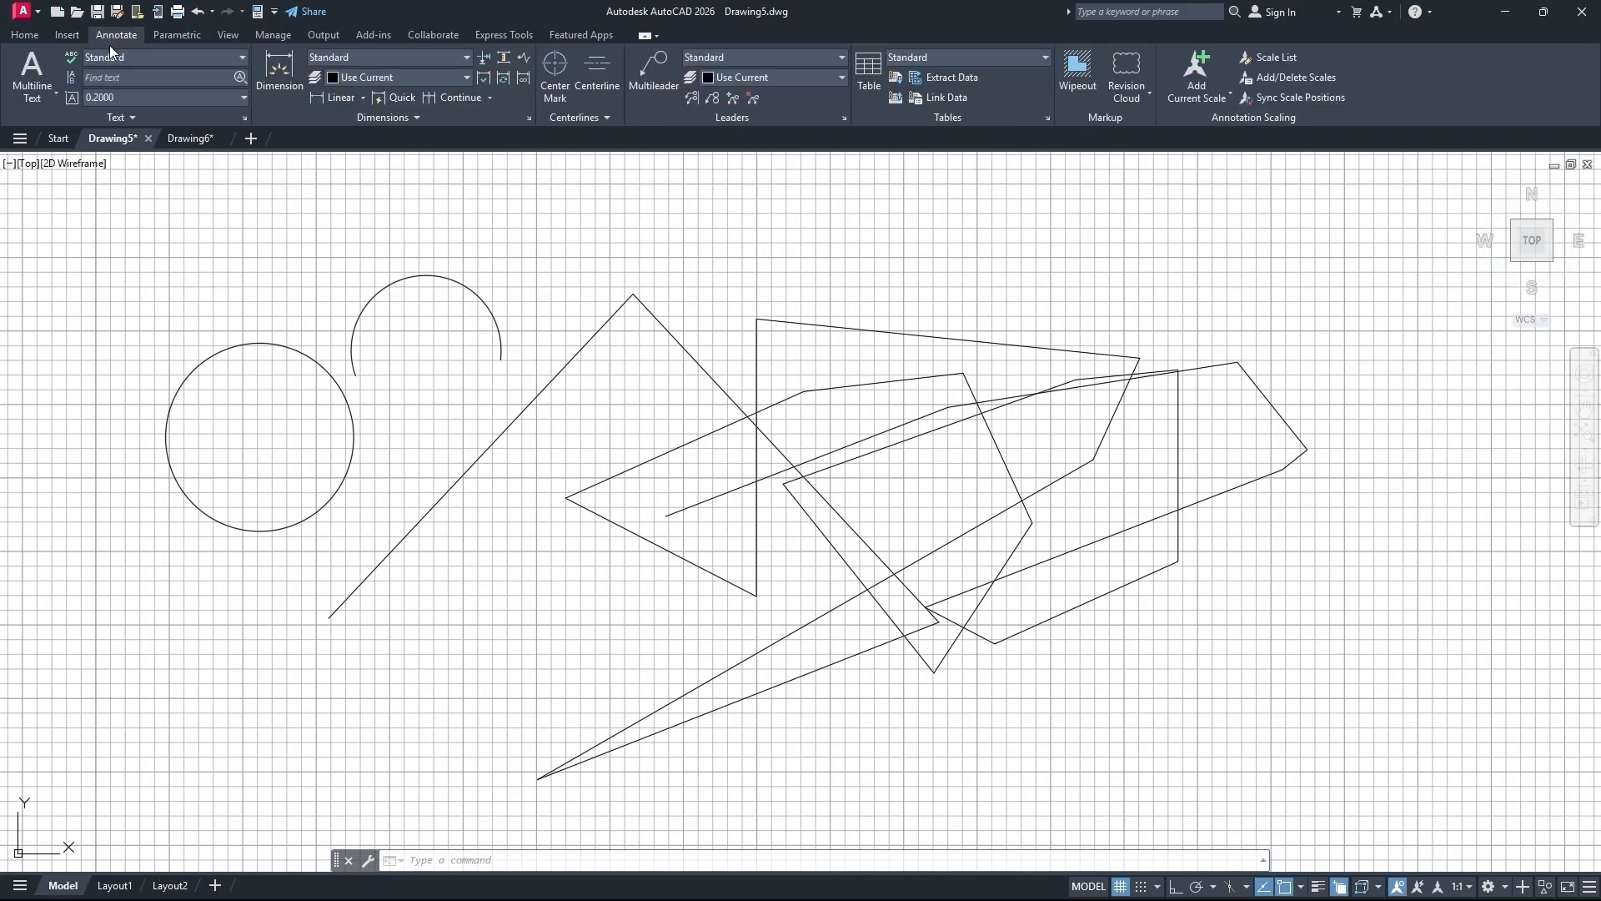
click(35, 35)
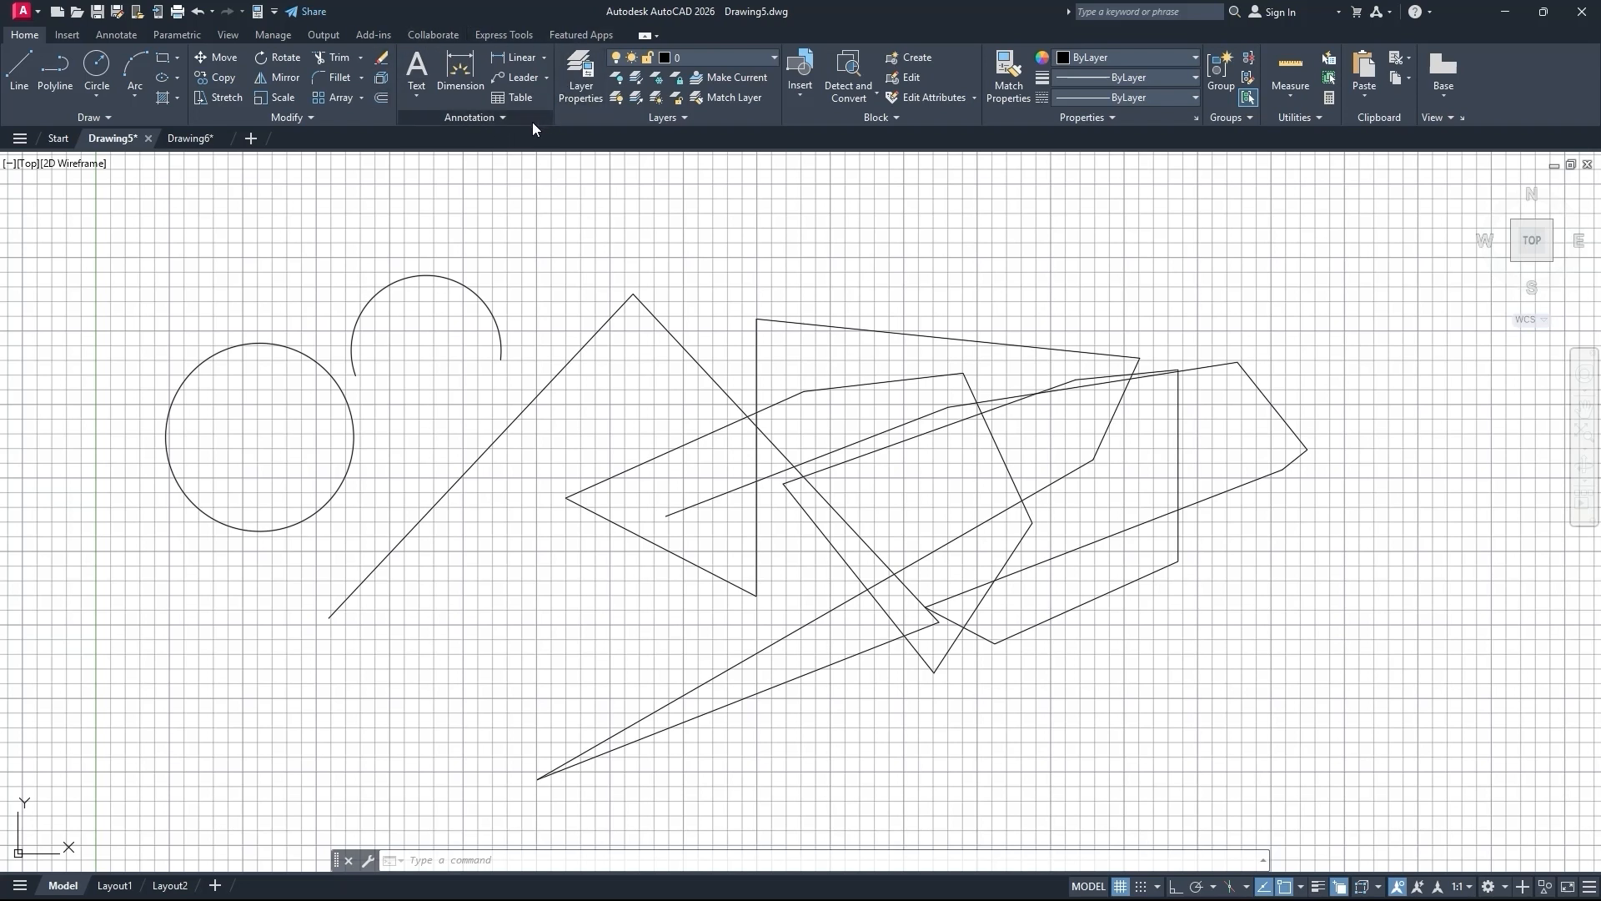
click(547, 78)
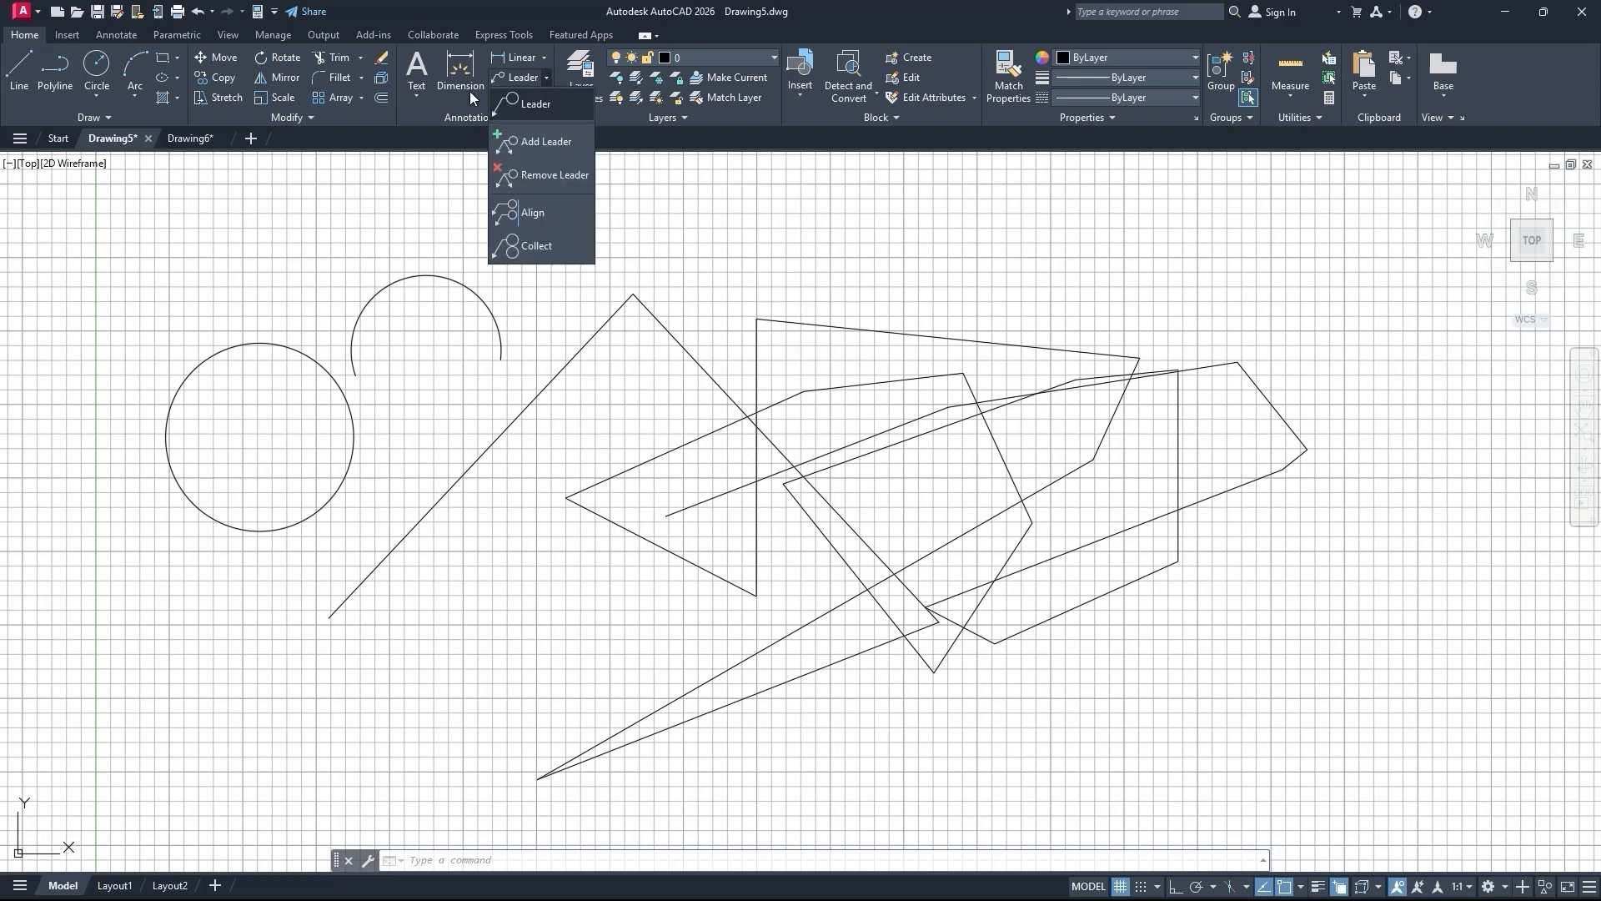
click(118, 36)
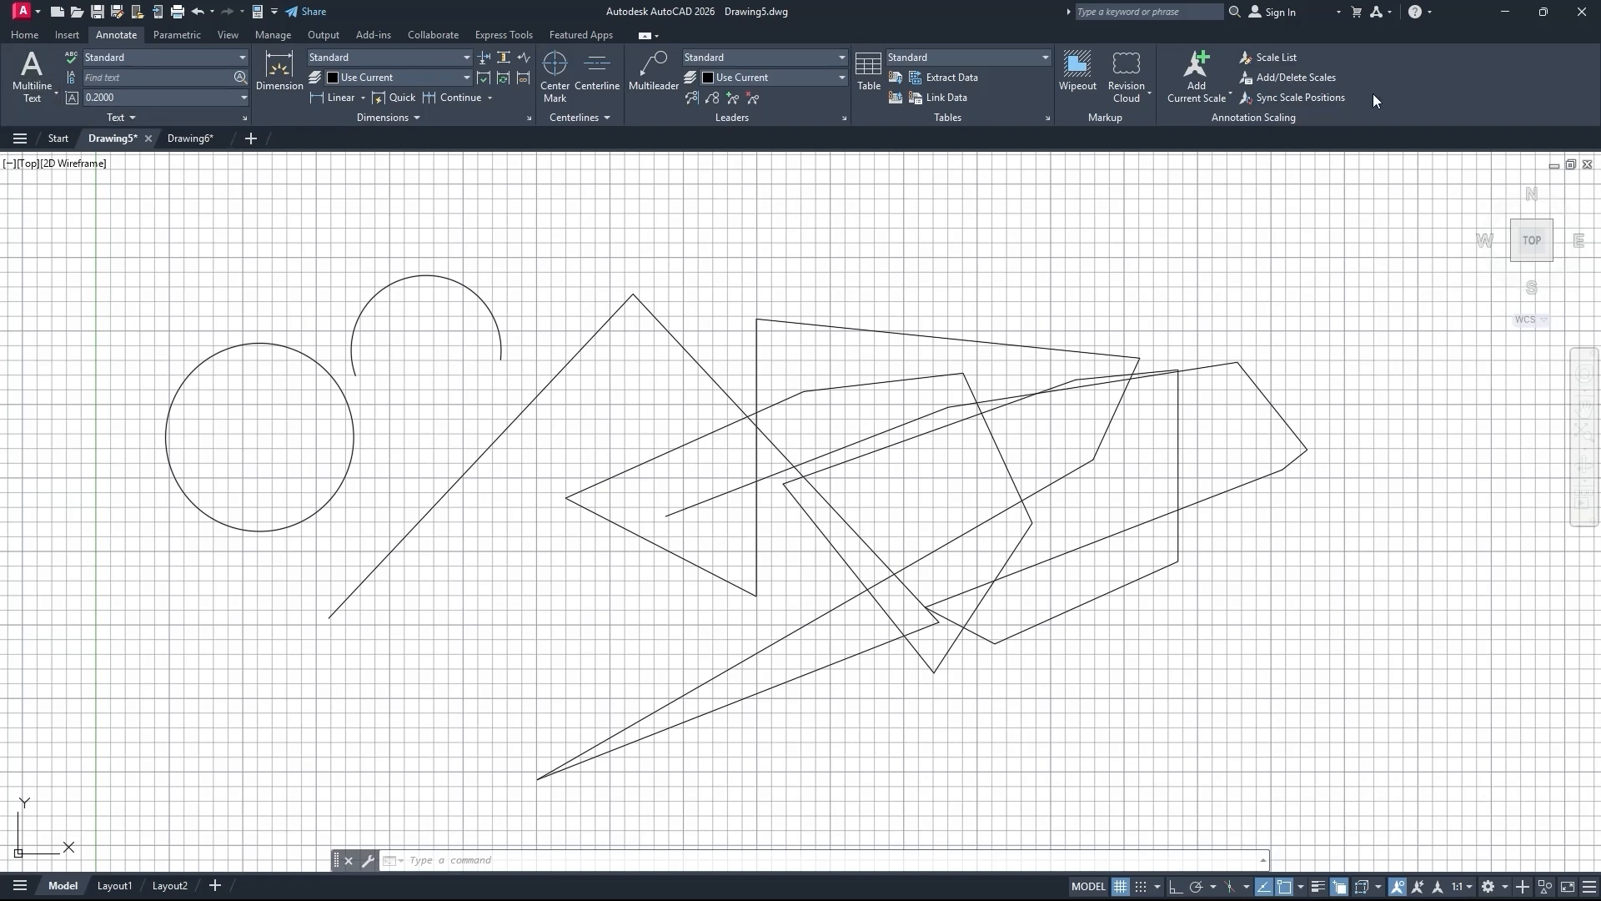
click(25, 35)
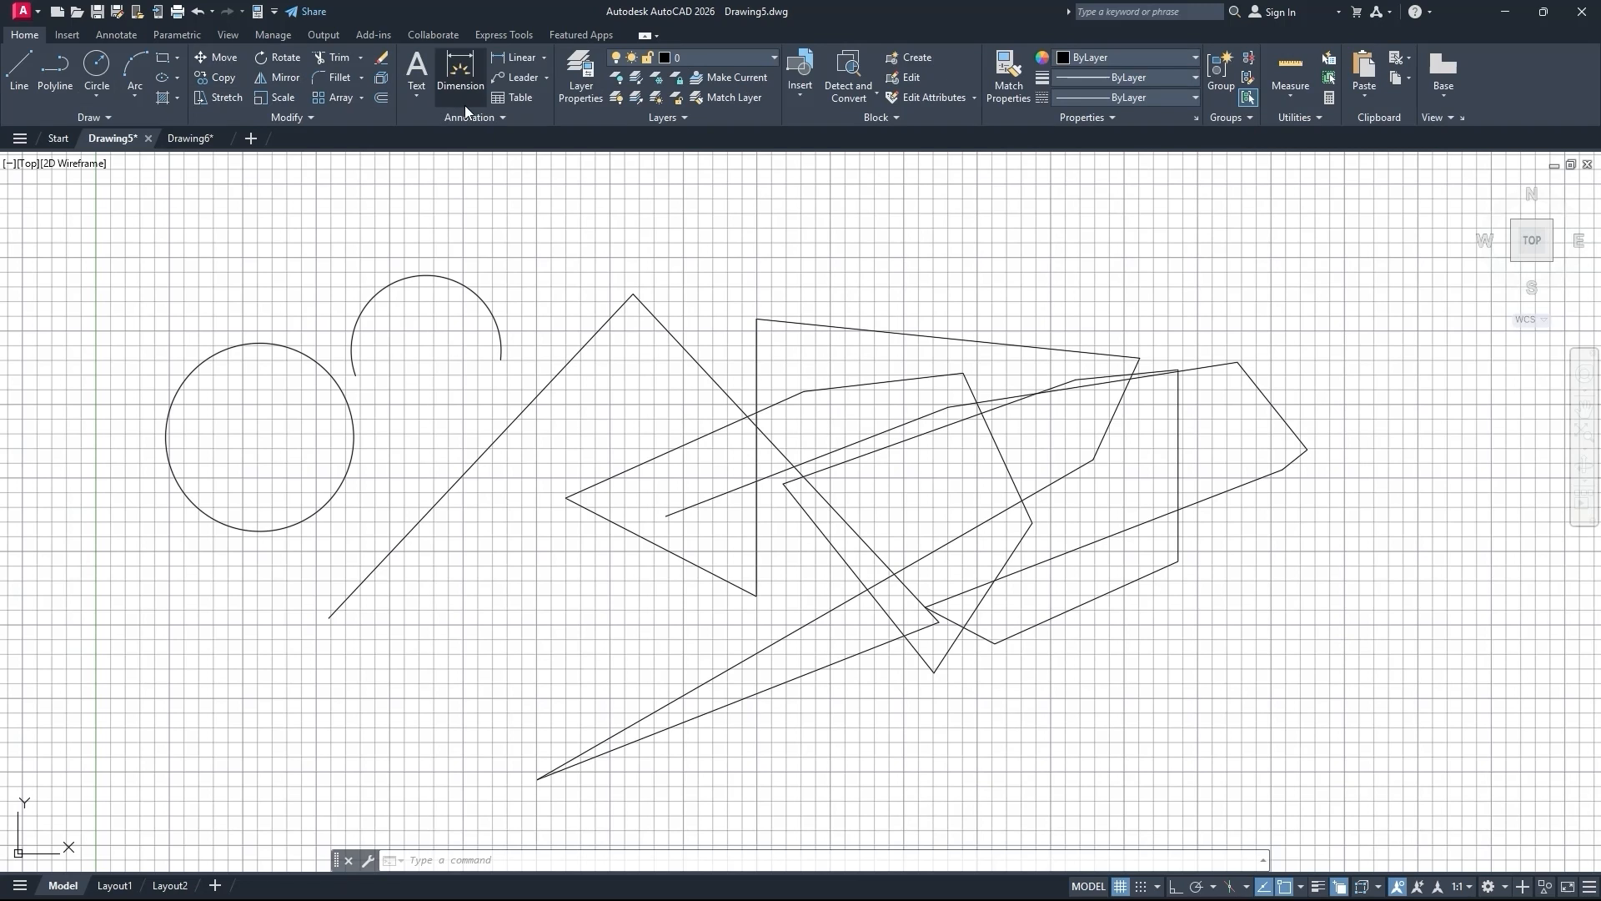
click(117, 34)
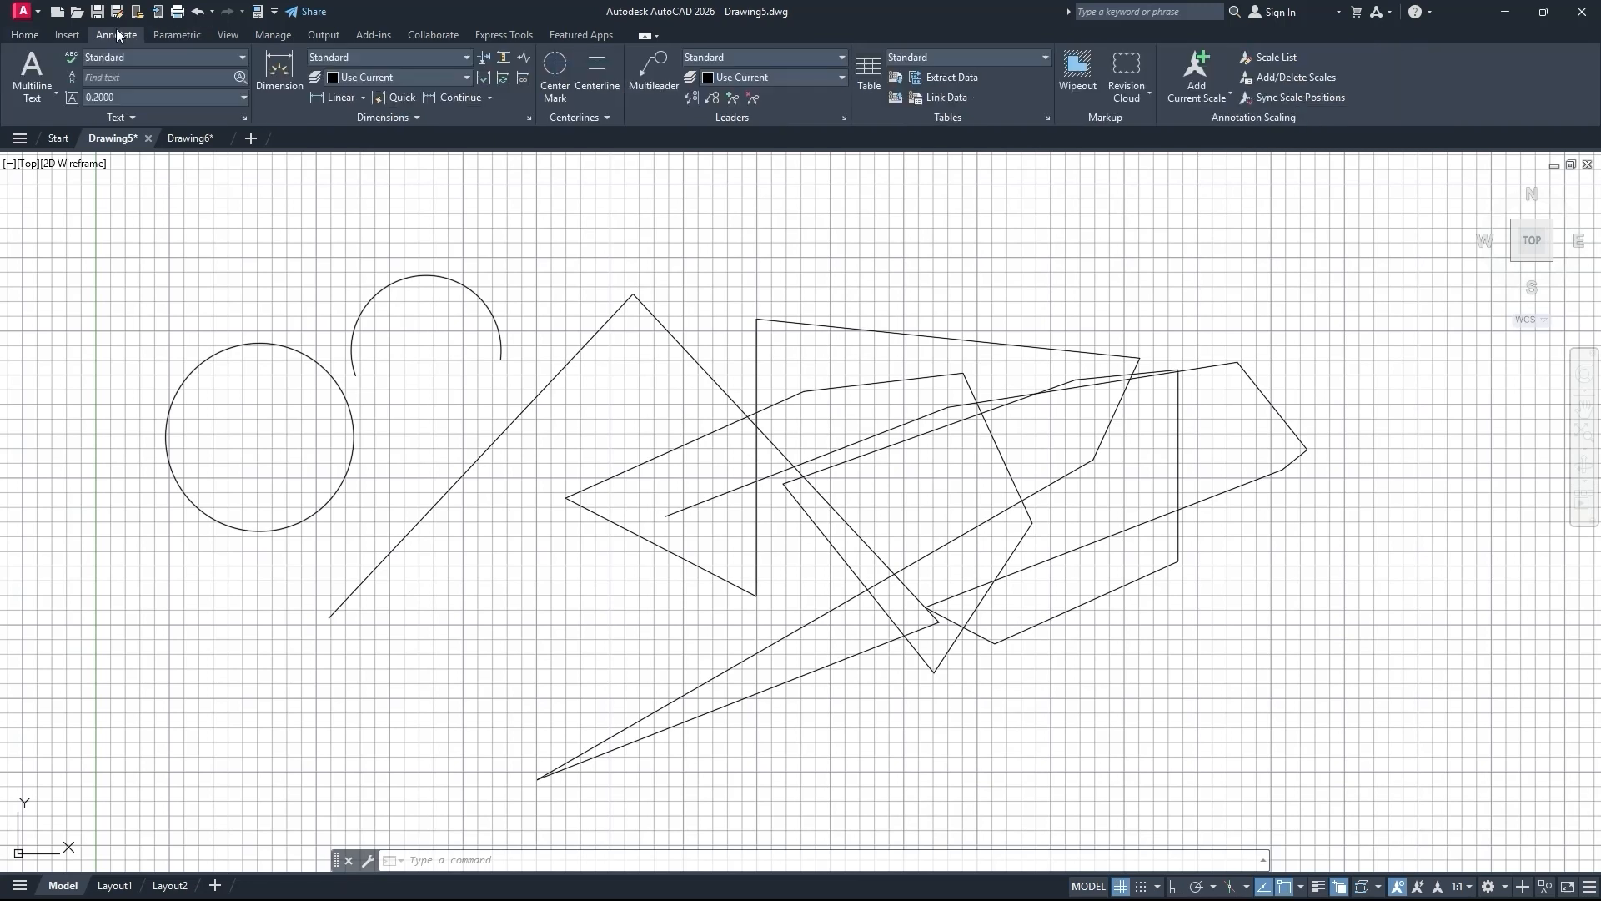
click(17, 35)
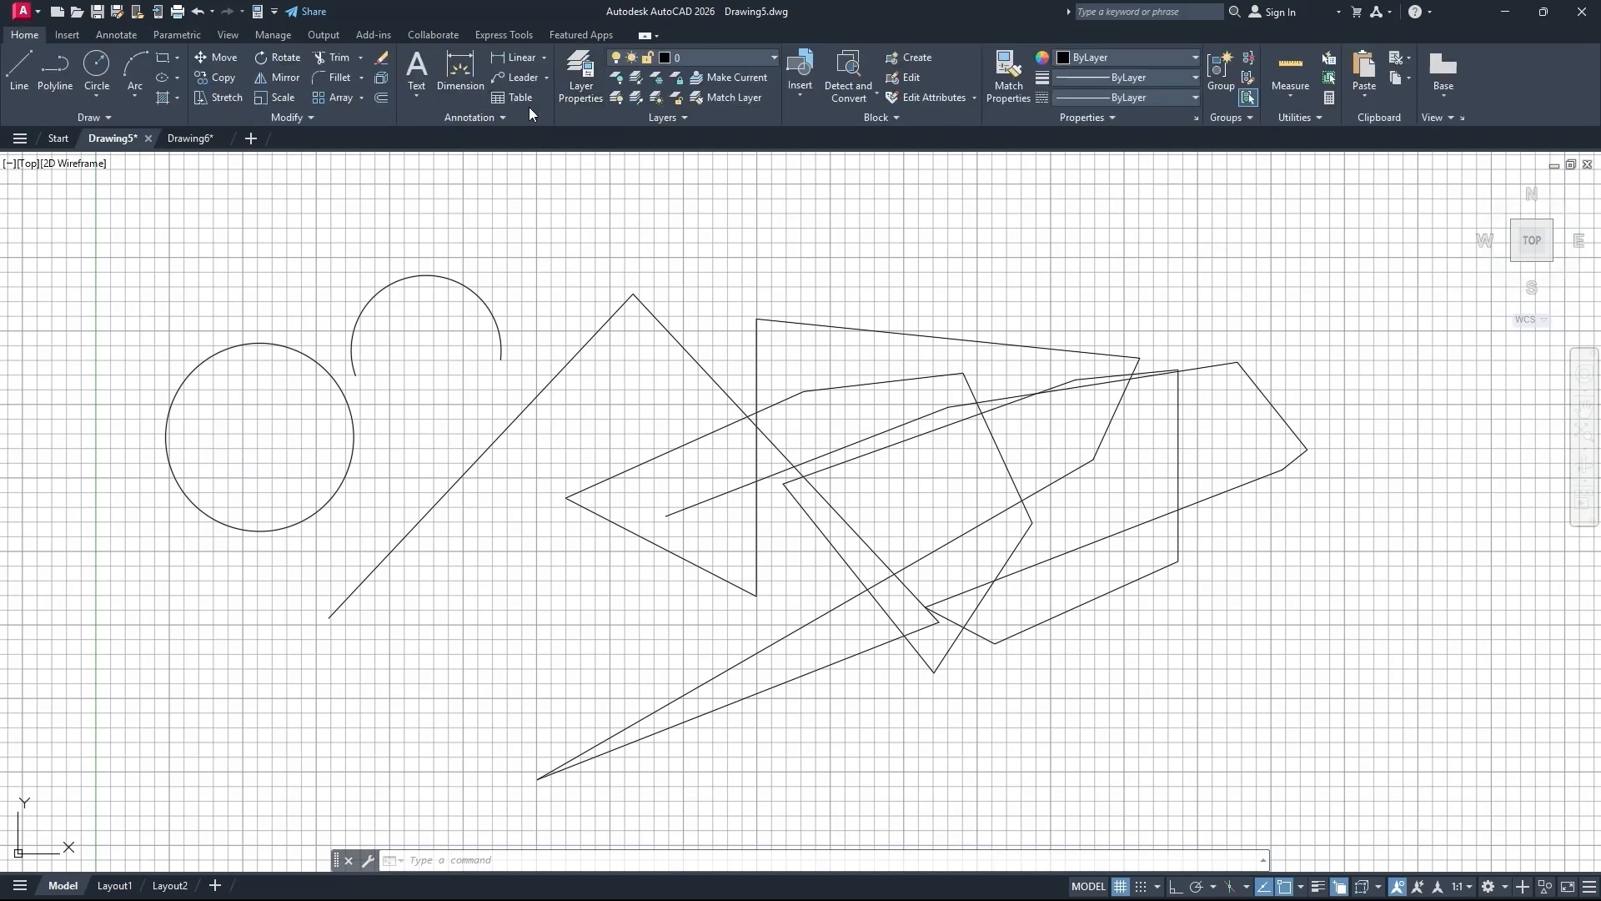
click(105, 34)
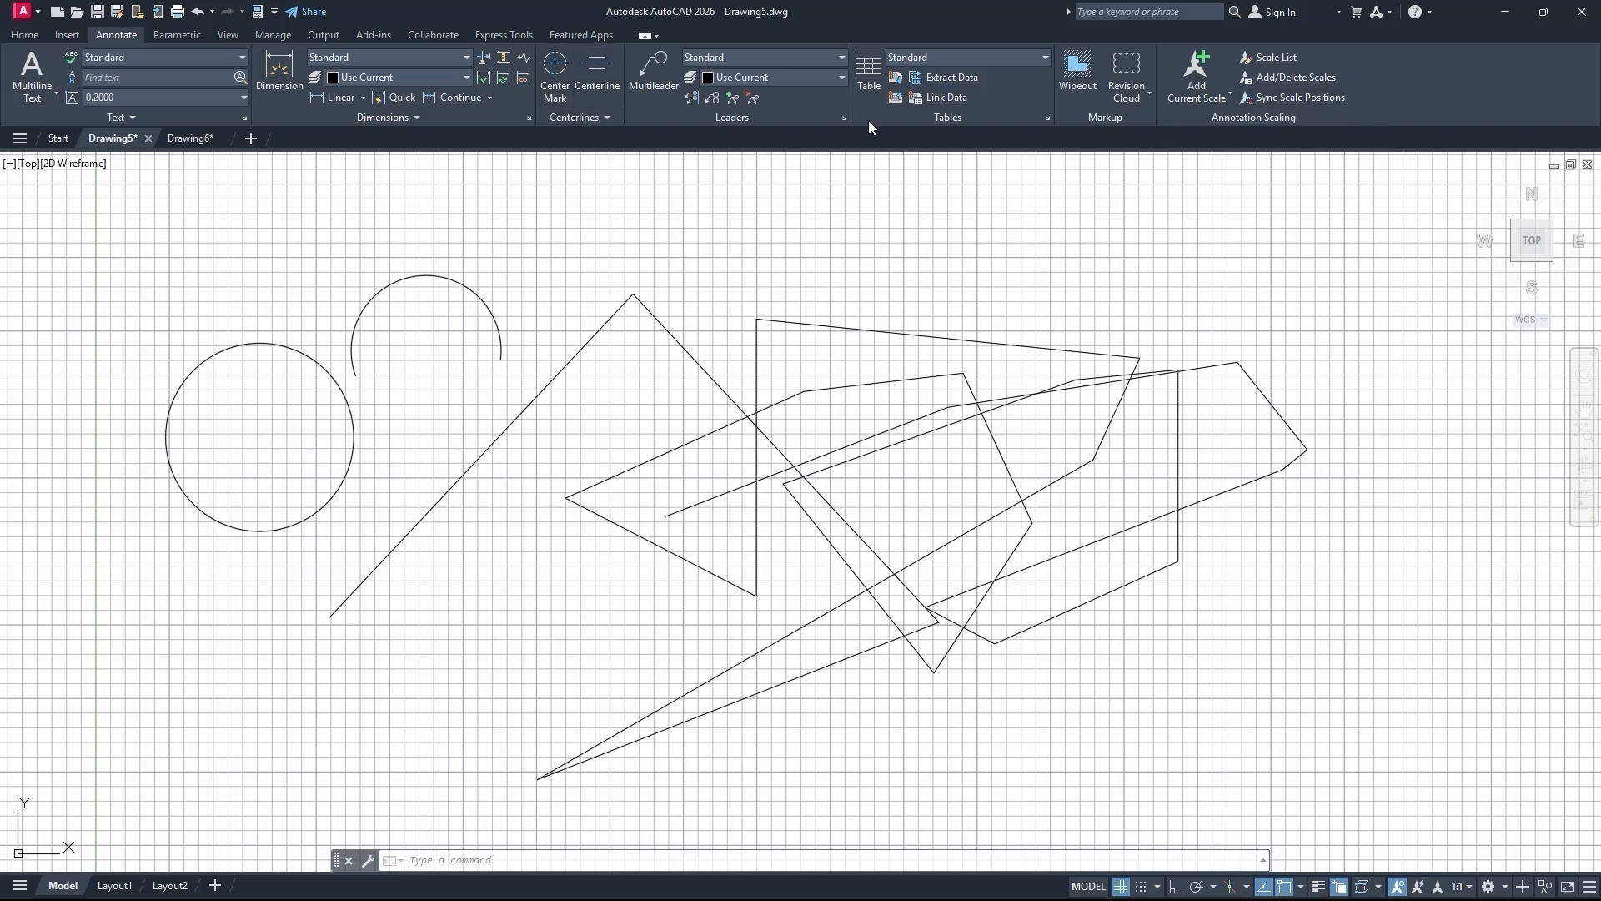
Examine the Parametric, View, Manage, Output, Add-ins, Collaborate, Express Tools and Featured Apps tool sets, and return to Home.
click(187, 38)
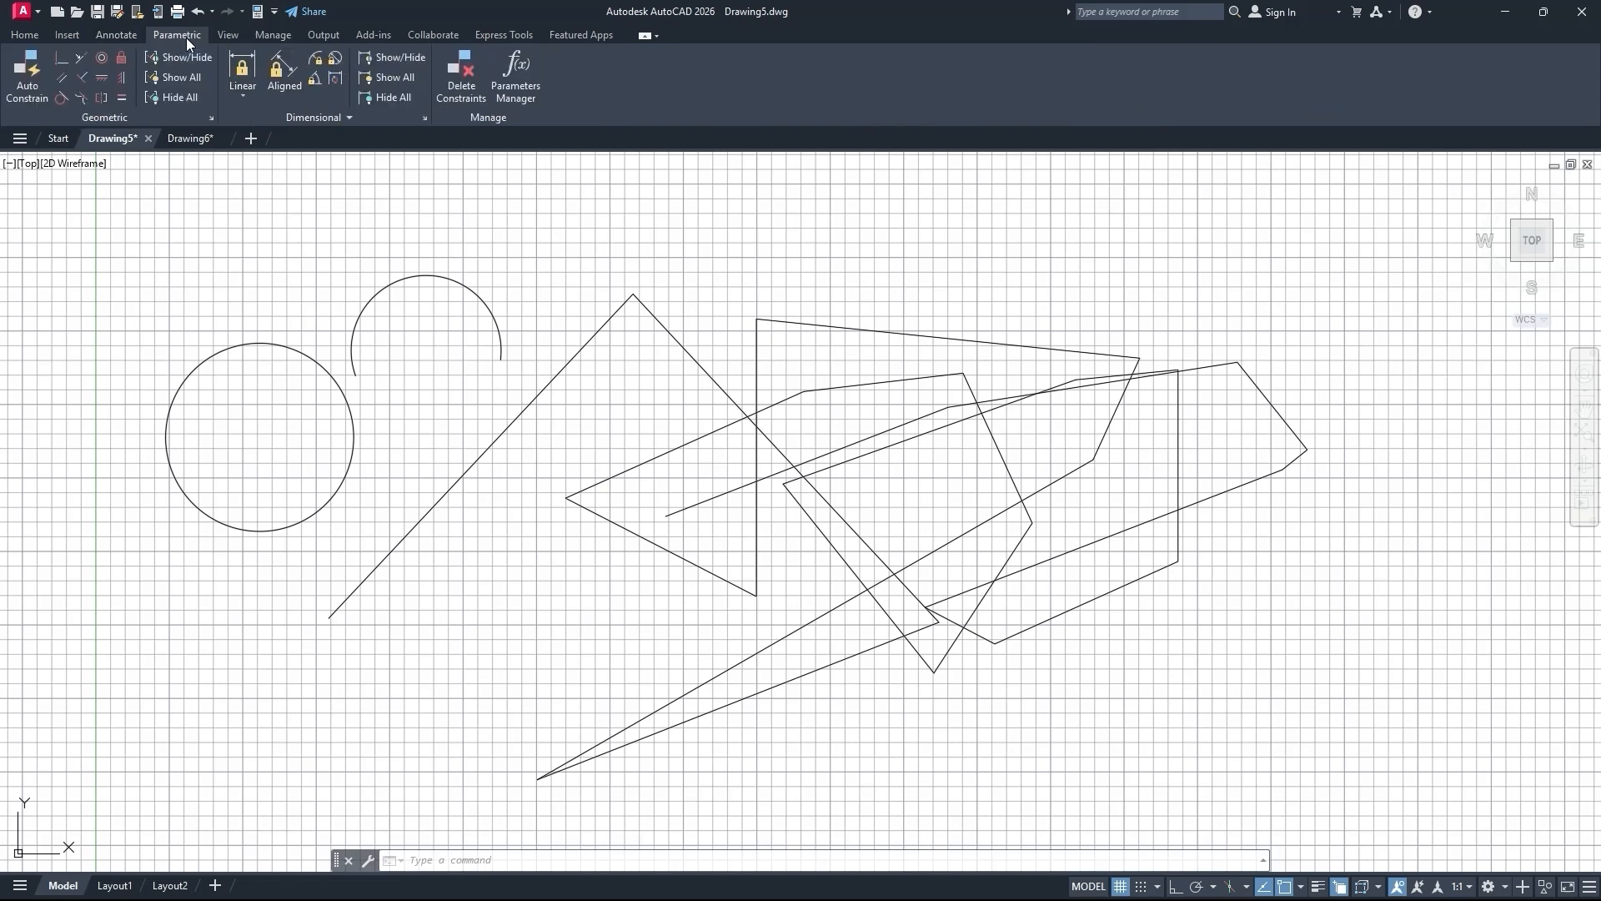
click(231, 32)
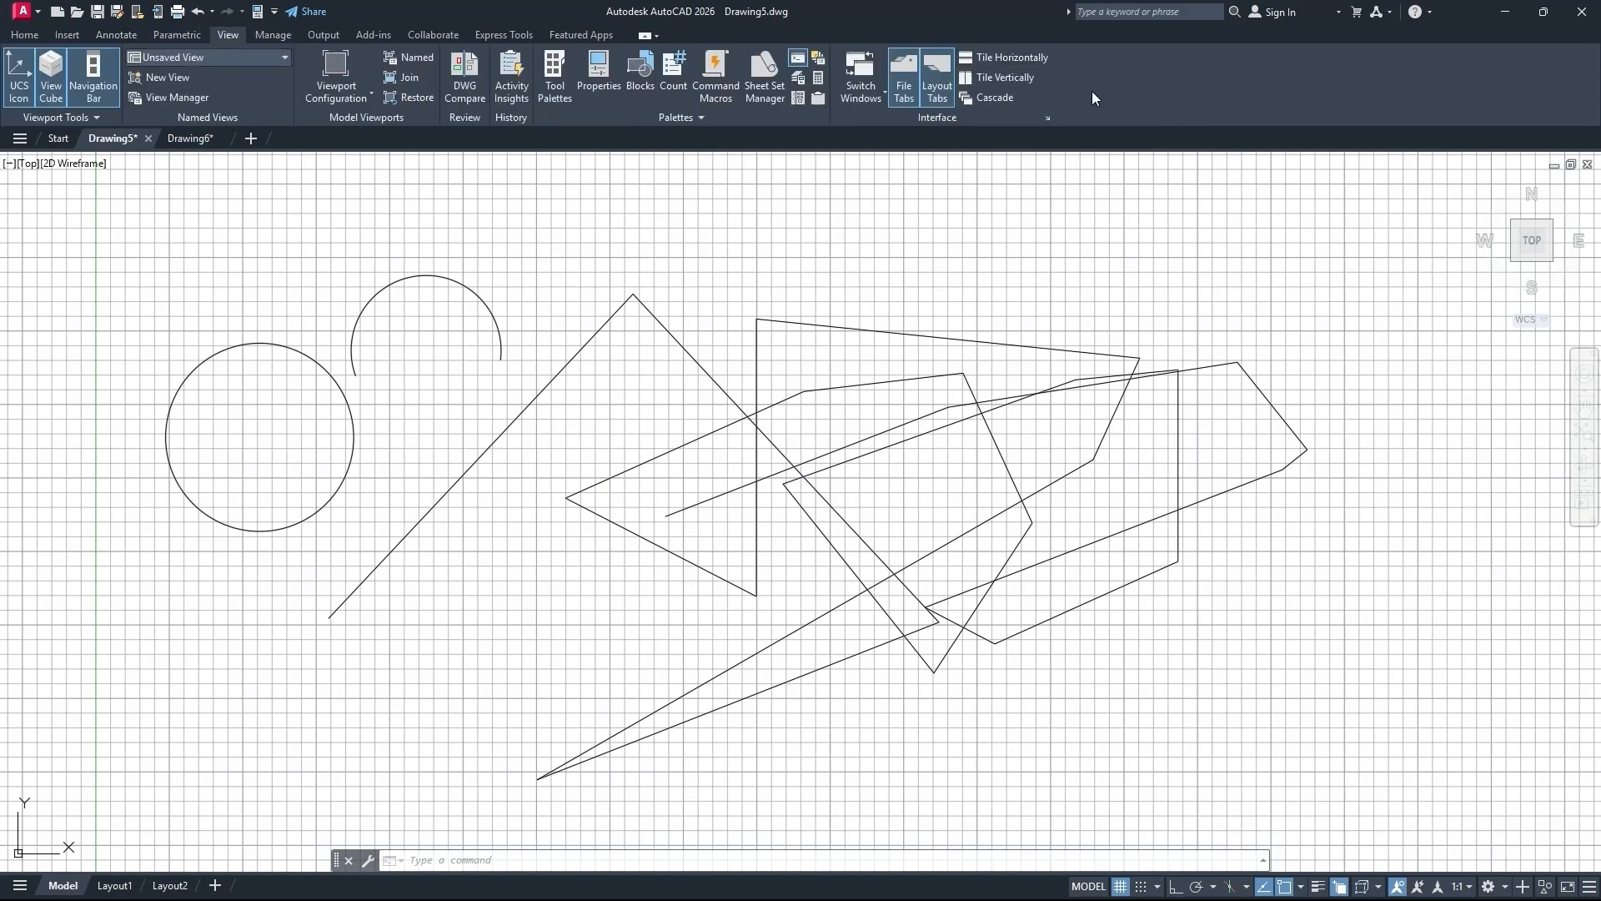
click(271, 37)
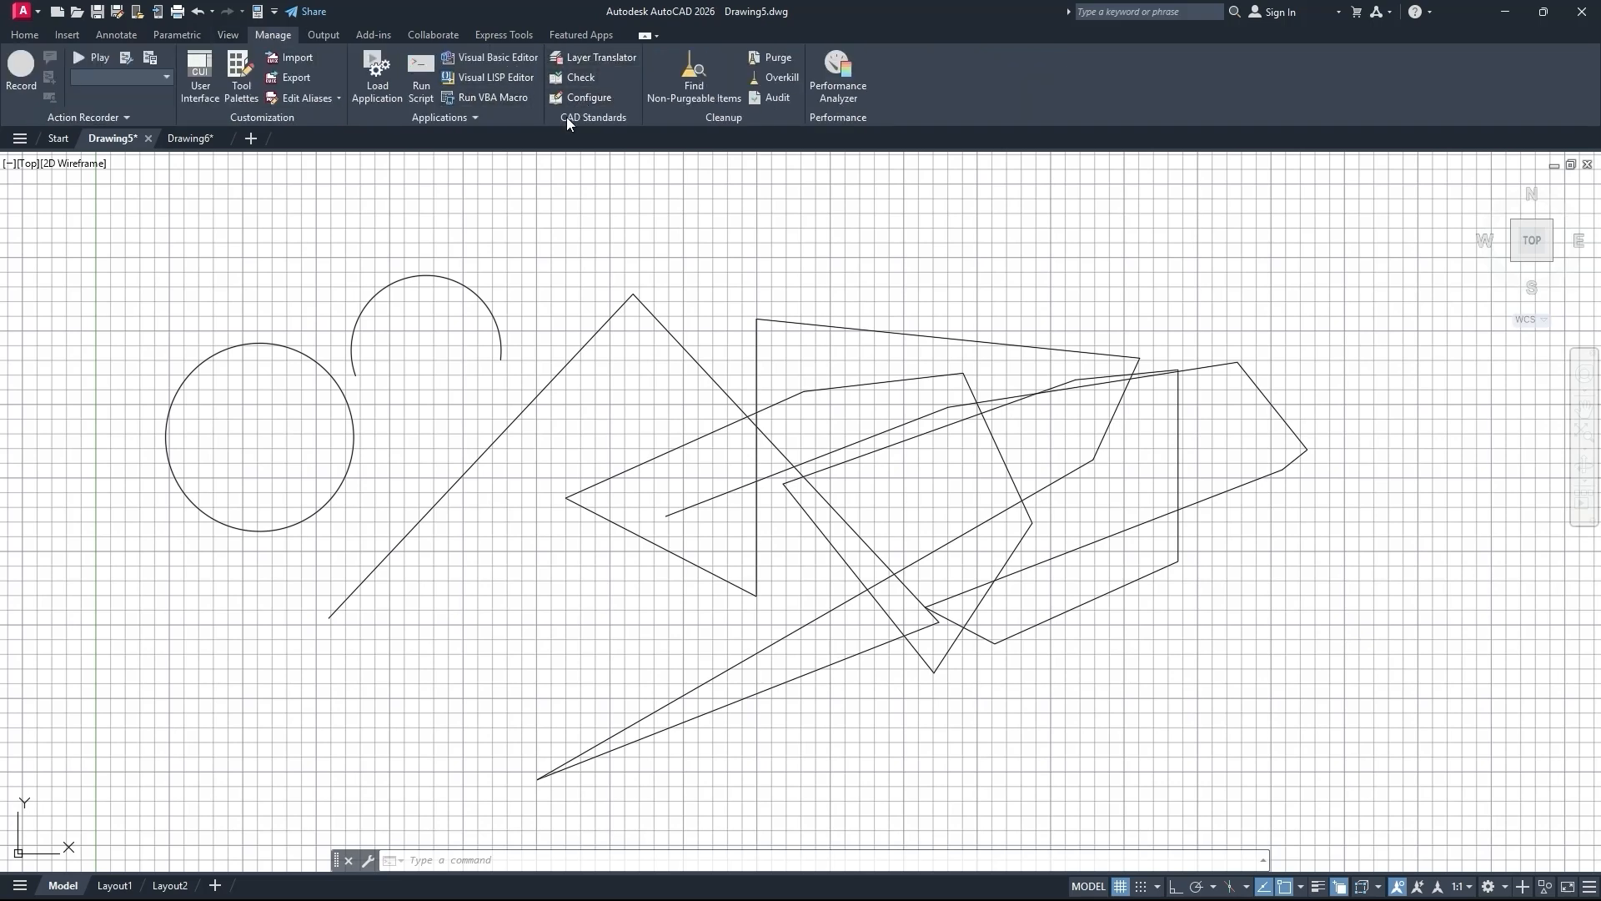
click(323, 36)
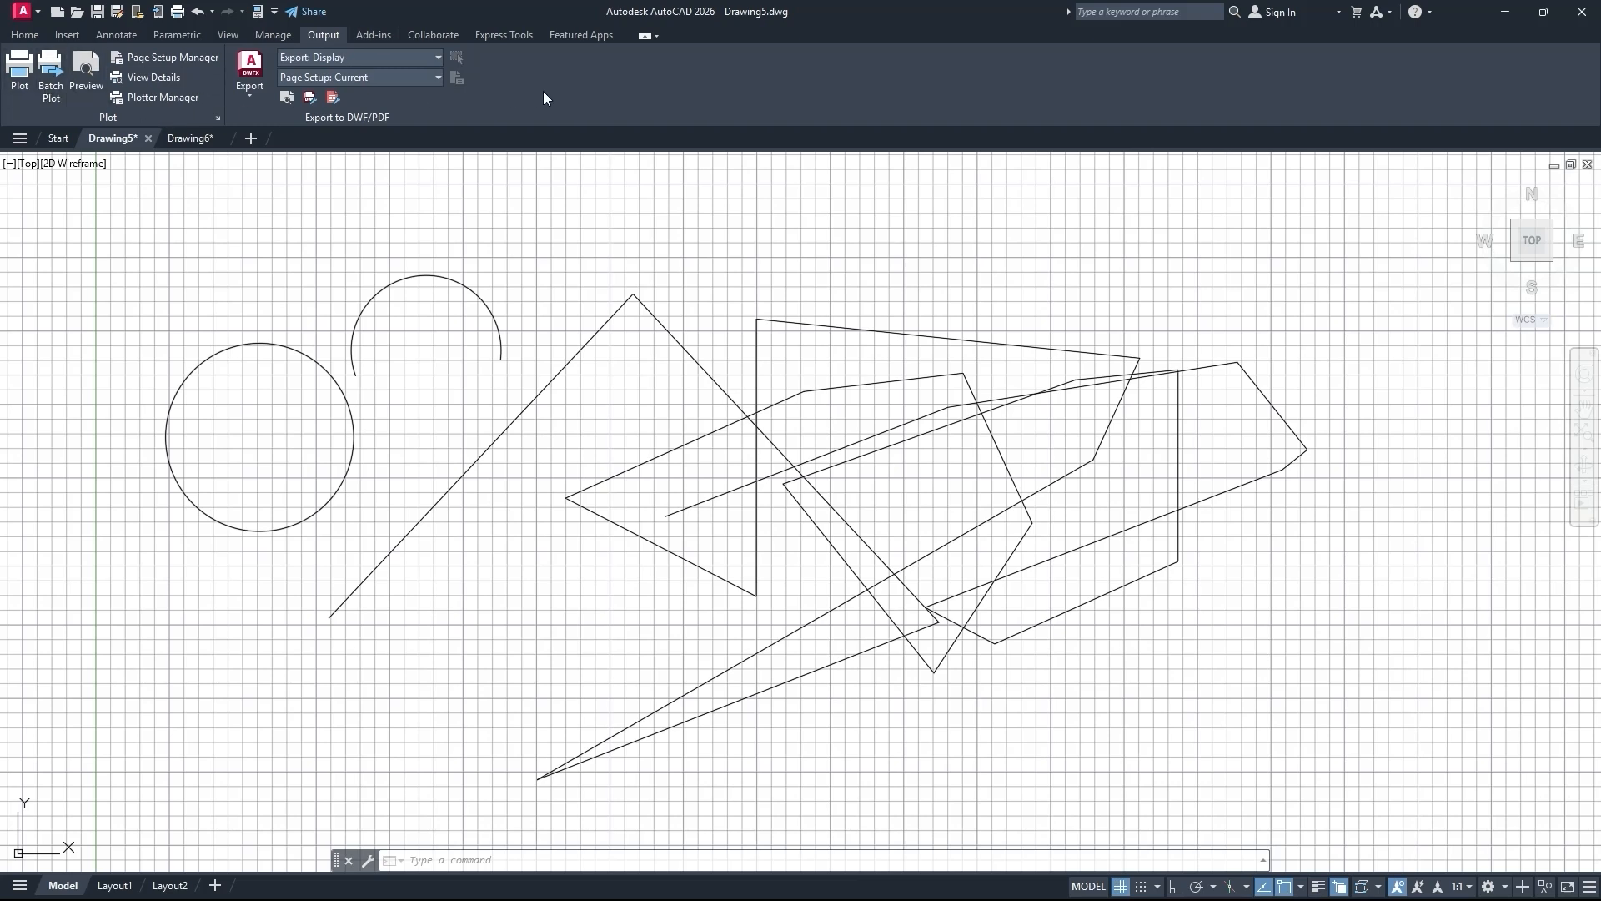
click(389, 37)
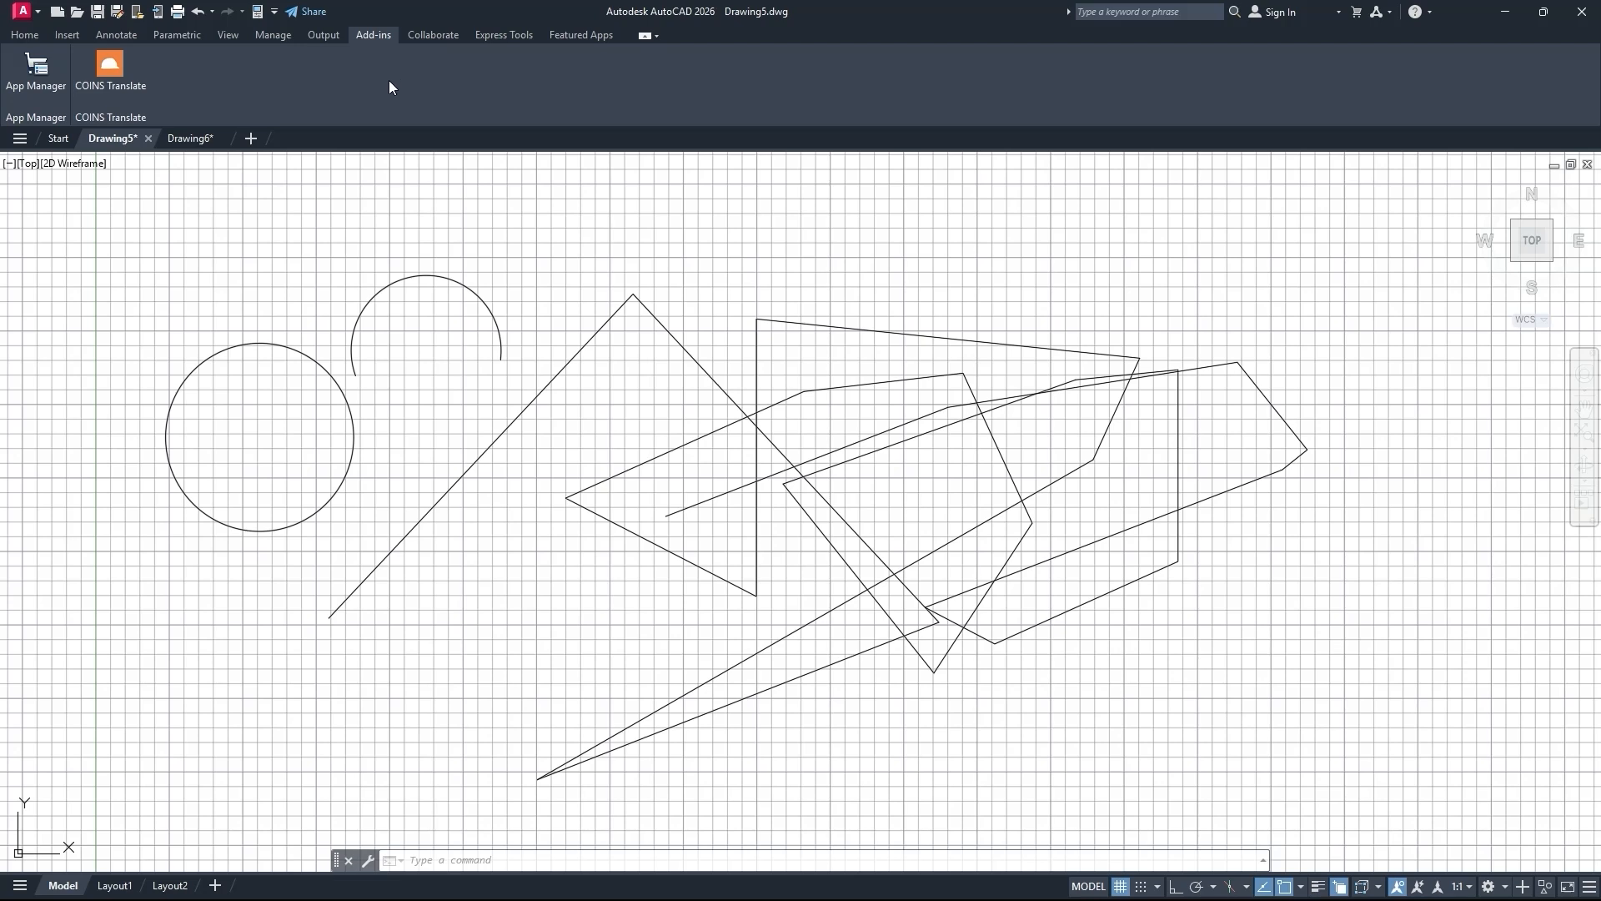
click(431, 36)
click(501, 36)
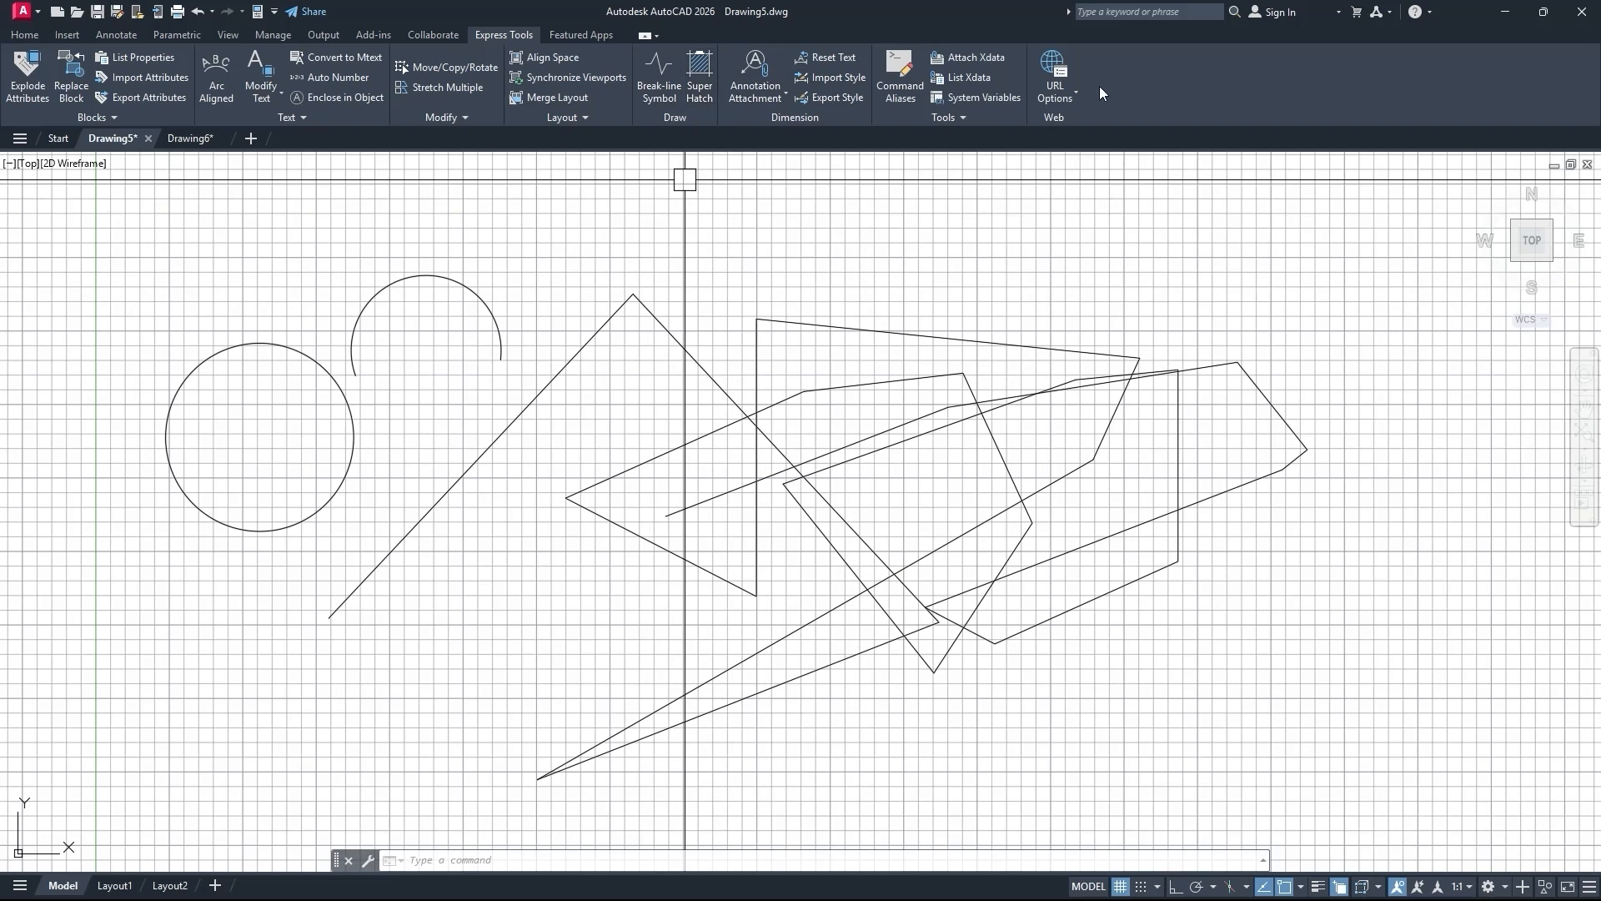
click(583, 35)
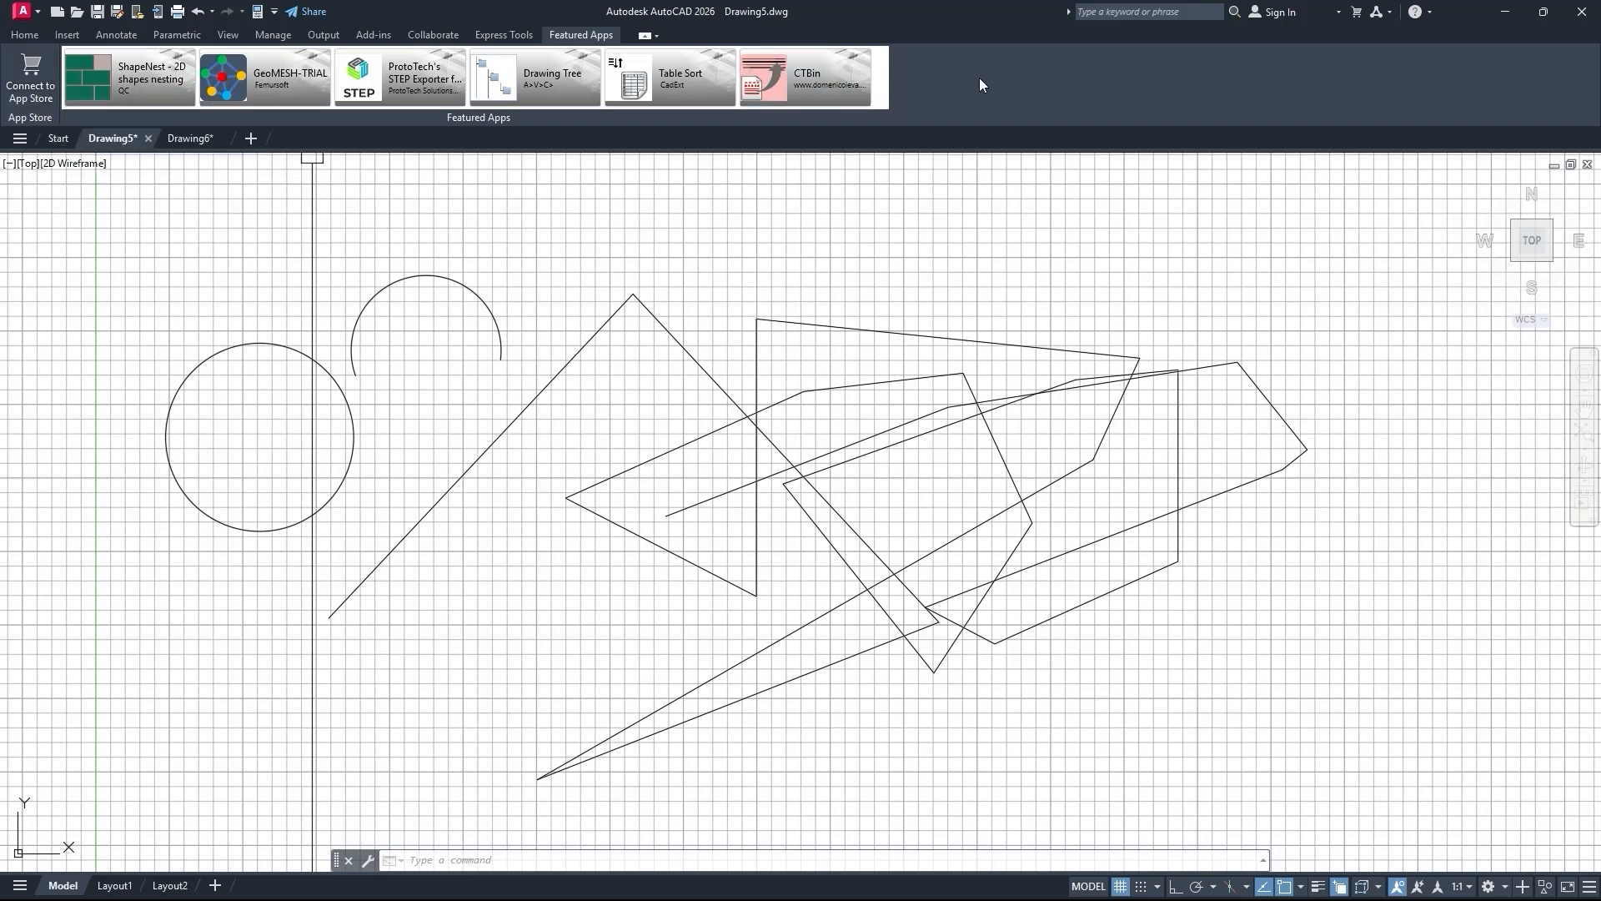
click(25, 35)
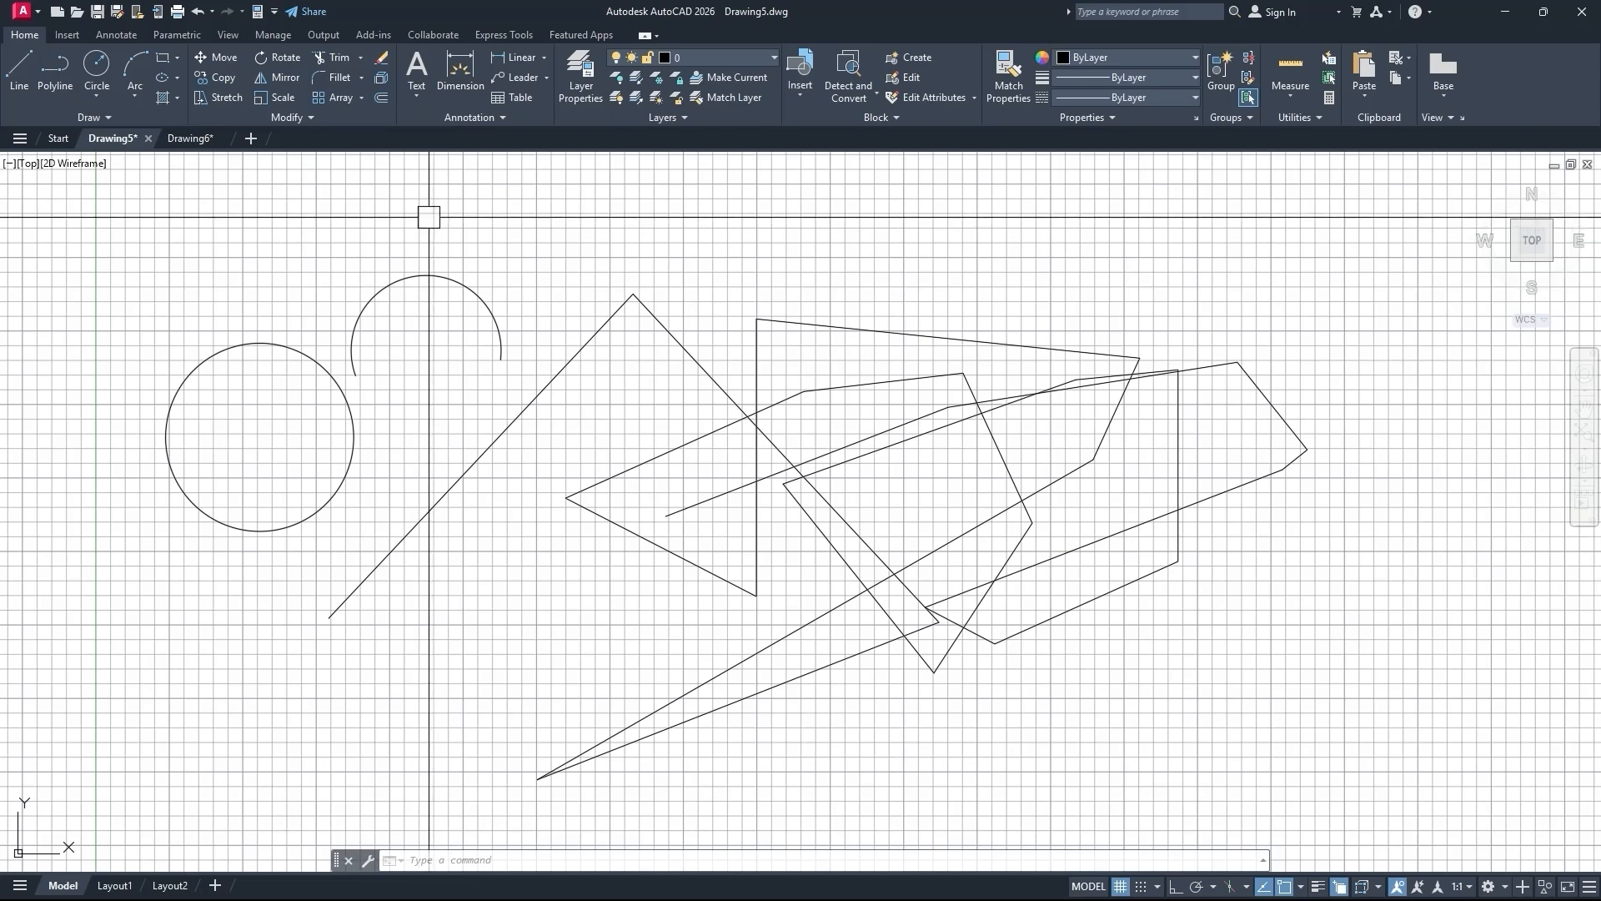
Capture the full-width file tab bar to highlight it, and discard the capture.
key(super+shift+s)
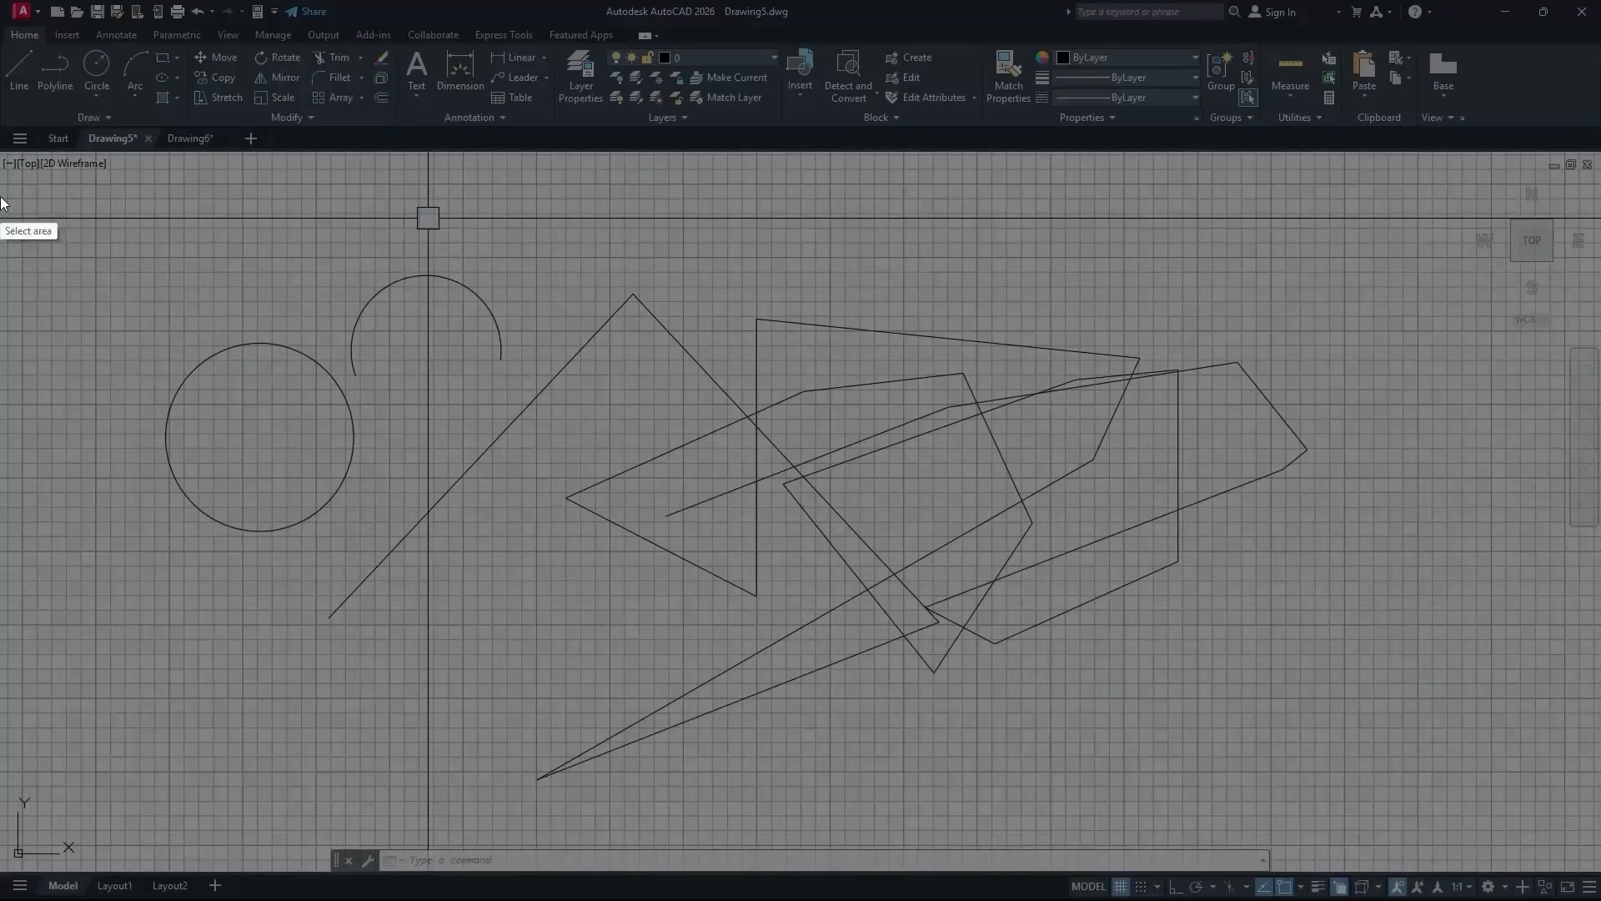
mouse_move(0, 123)
mouse_down()
mouse_move(1033, 154)
mouse_move(1597, 150)
mouse_up()
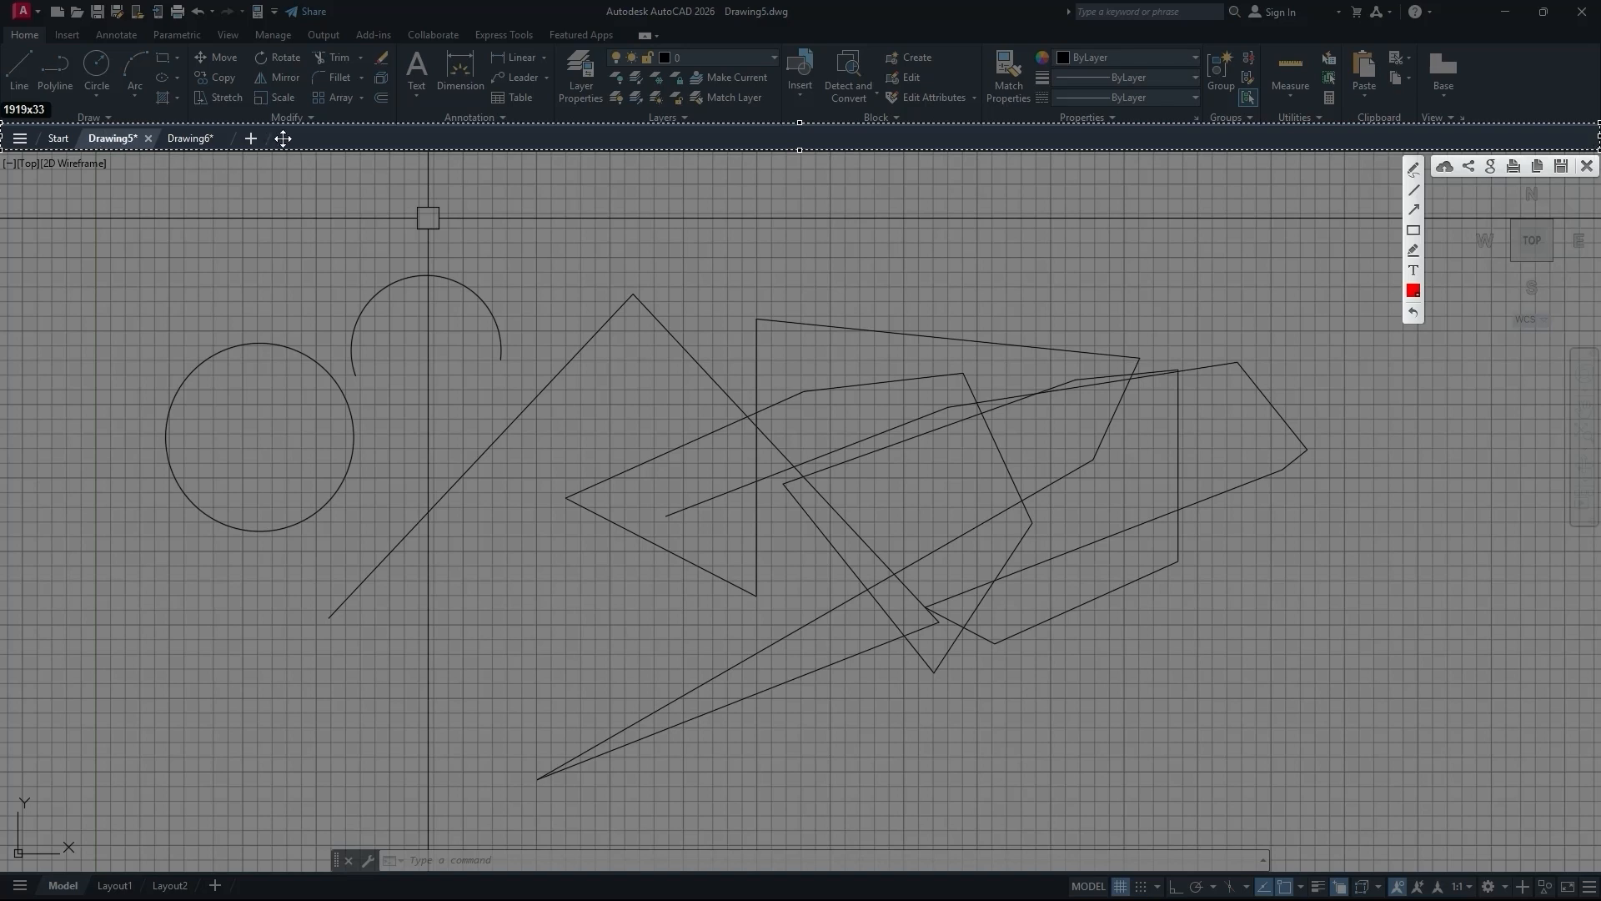
click(1587, 166)
Switch back and forth between Drawing6 and Drawing5 to compare the open drawings, ending on Drawing5.
click(201, 142)
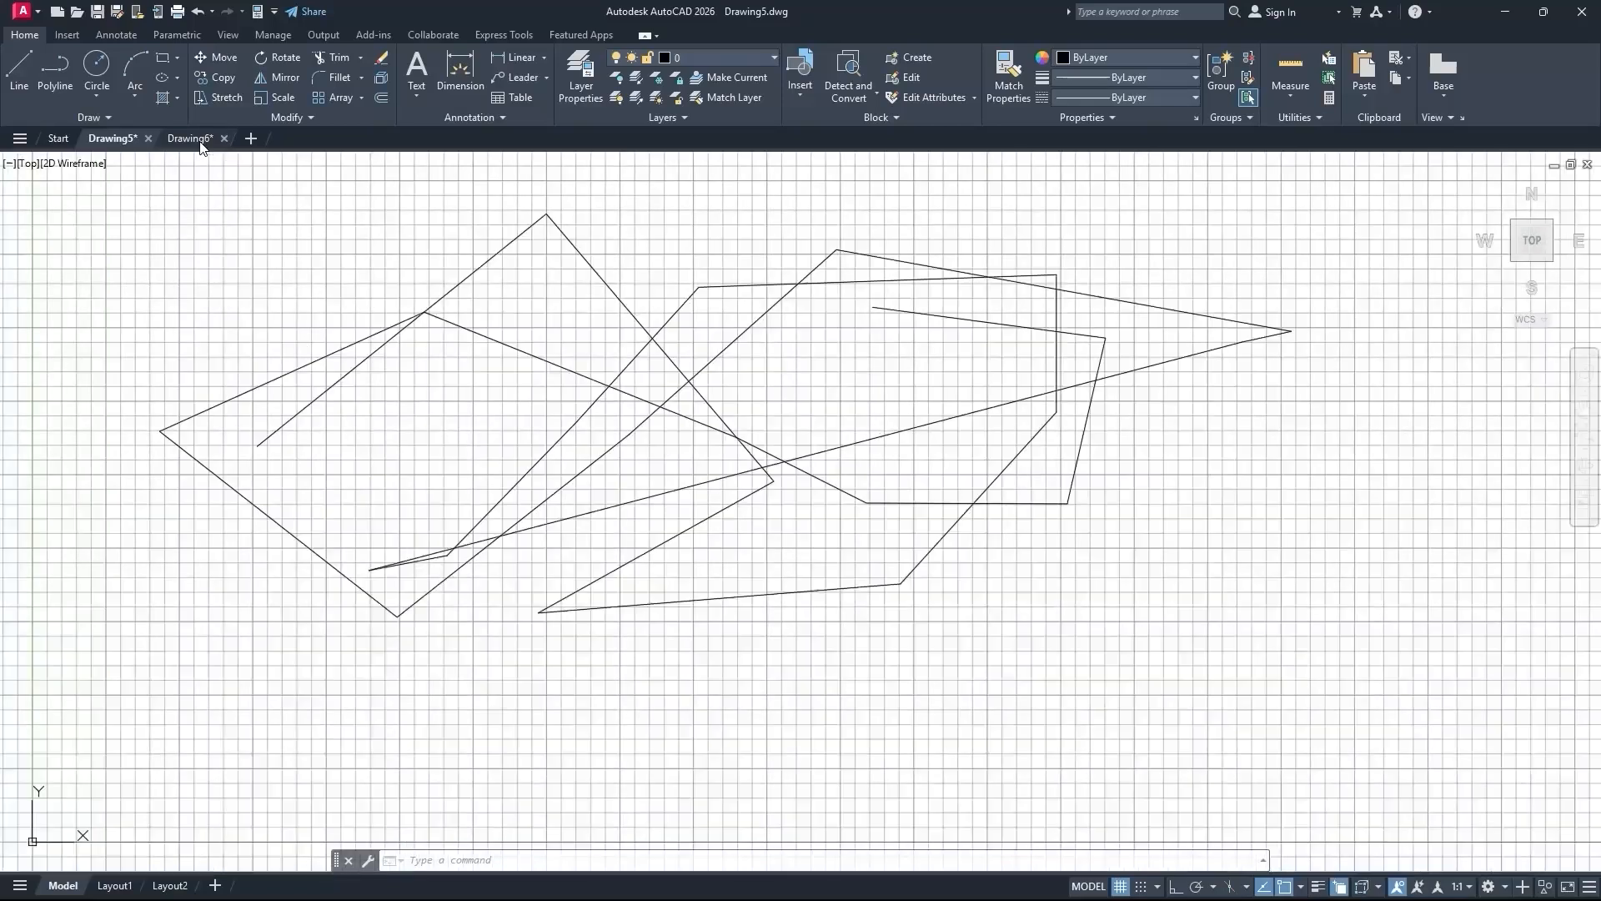
click(120, 147)
click(197, 143)
click(107, 148)
click(199, 150)
click(114, 146)
click(187, 146)
click(123, 146)
click(198, 148)
click(117, 146)
click(194, 146)
click(127, 149)
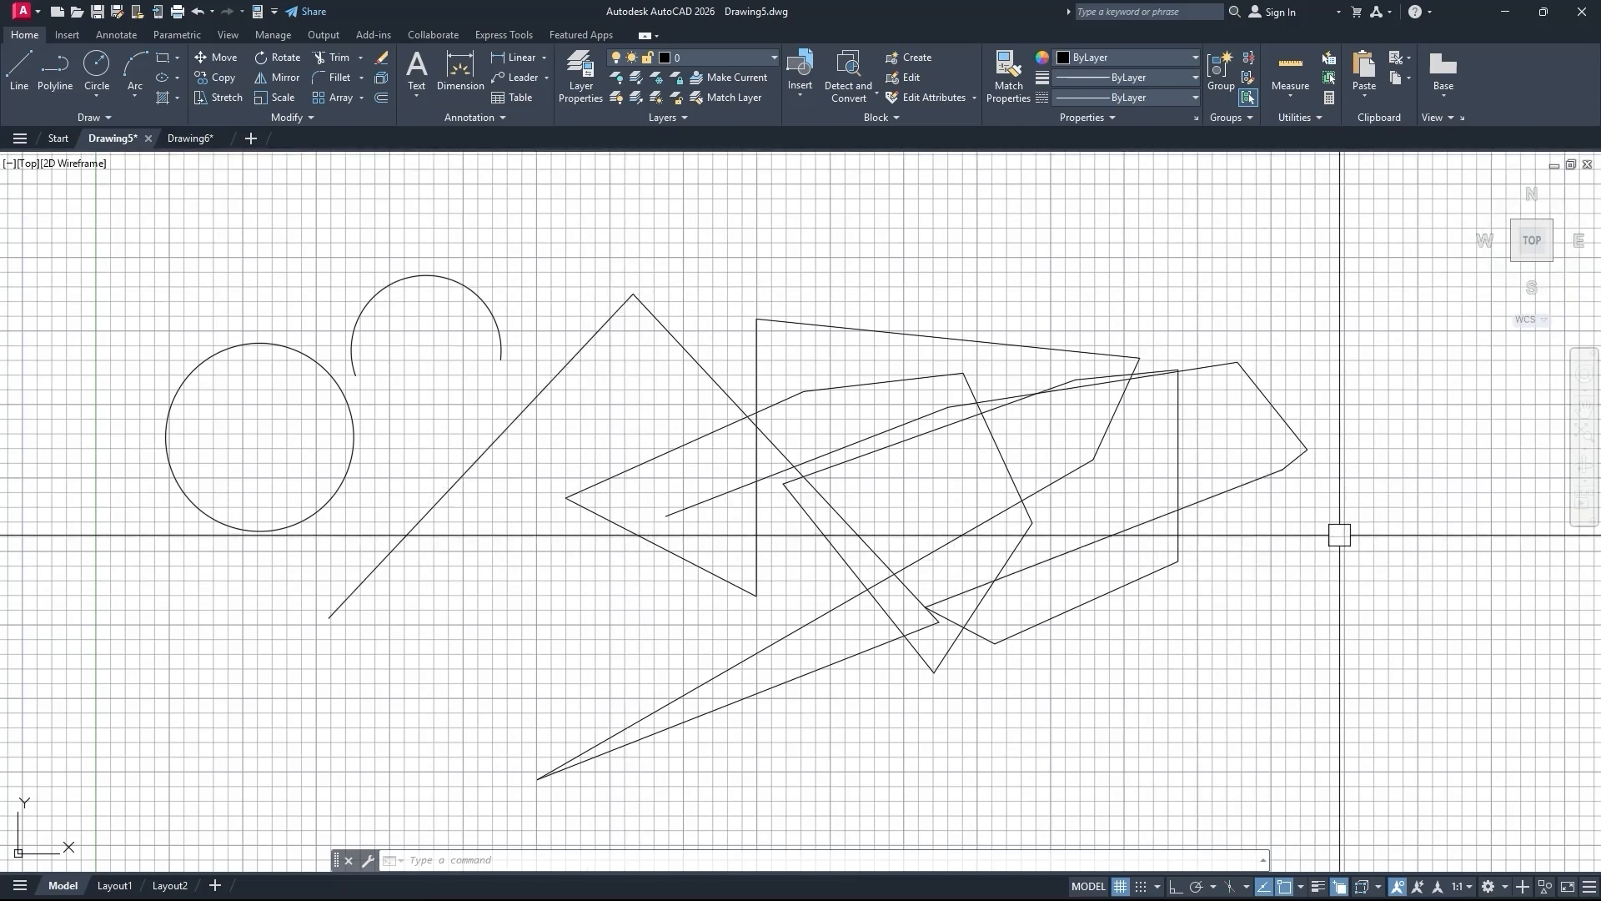
Capture the whole drawing area to highlight it, and discard the capture.
key(Print)
mouse_move(2, 154)
mouse_down()
mouse_move(1485, 609)
mouse_move(1597, 872)
mouse_up()
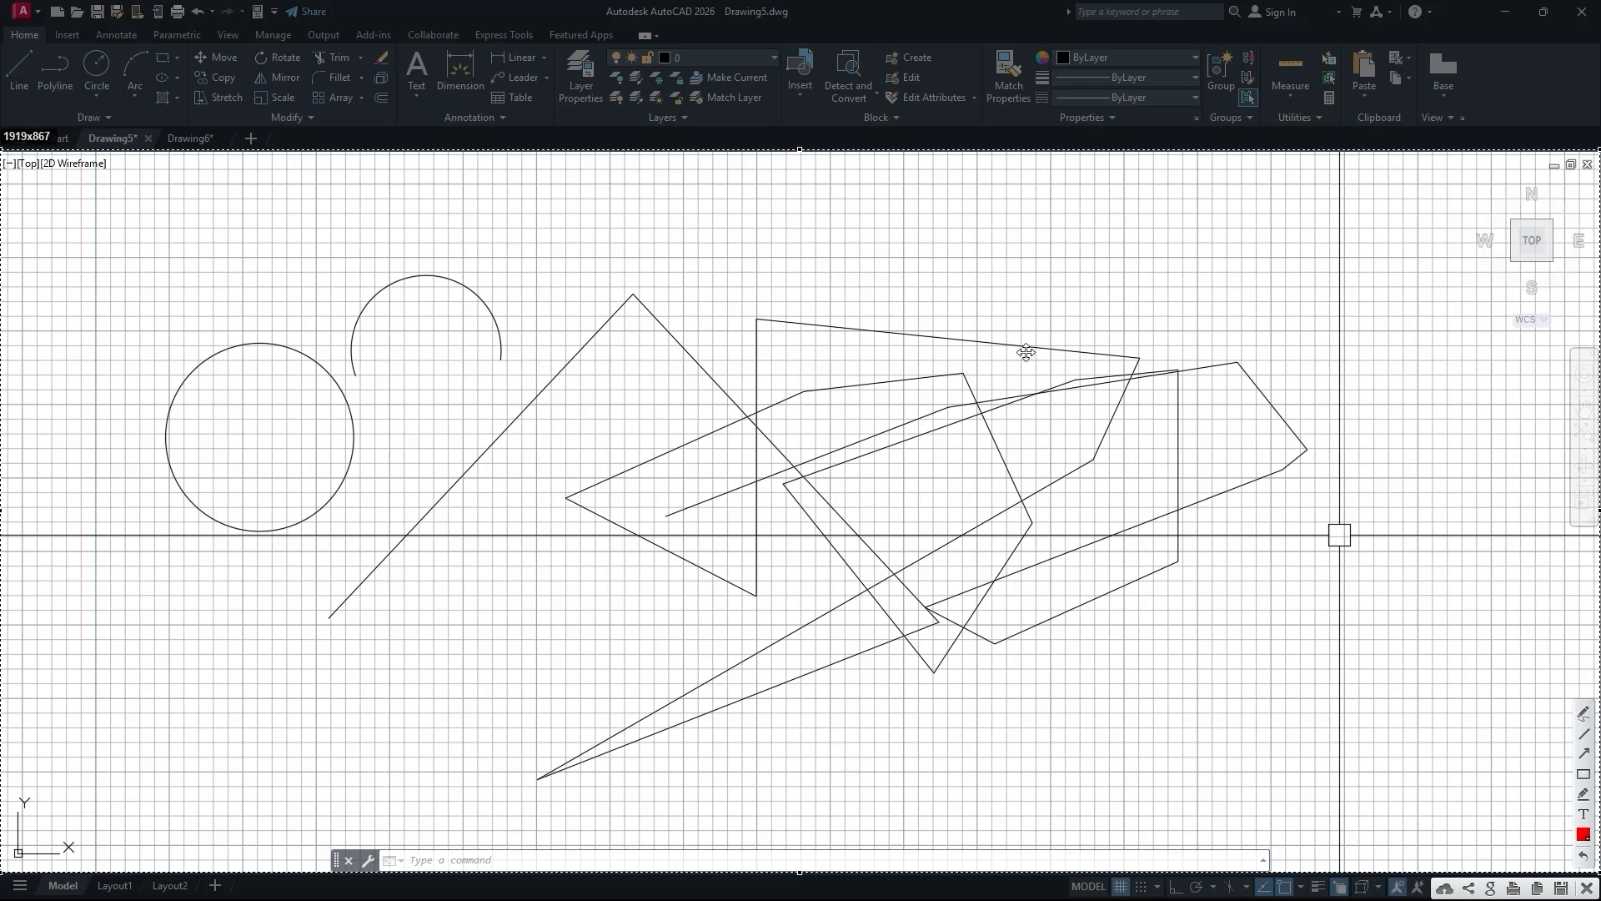
key(Escape)
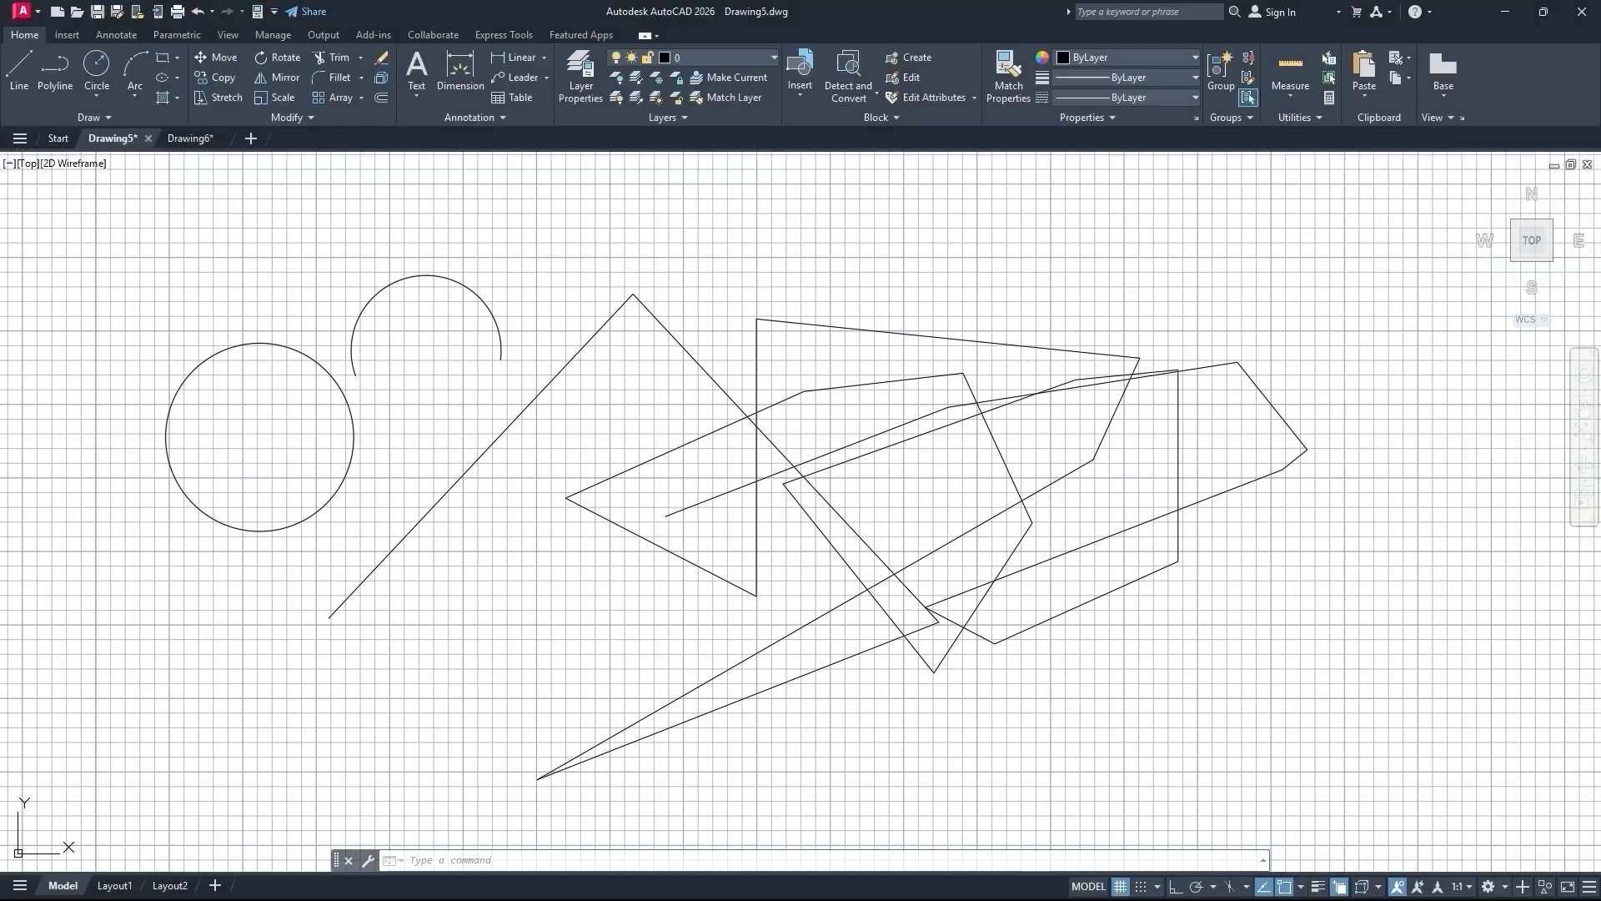
Draw a freehand chain of 16 connected lines across the existing lines in Drawing5, and end the Line command.
click(20, 73)
click(553, 258)
click(876, 215)
click(1282, 314)
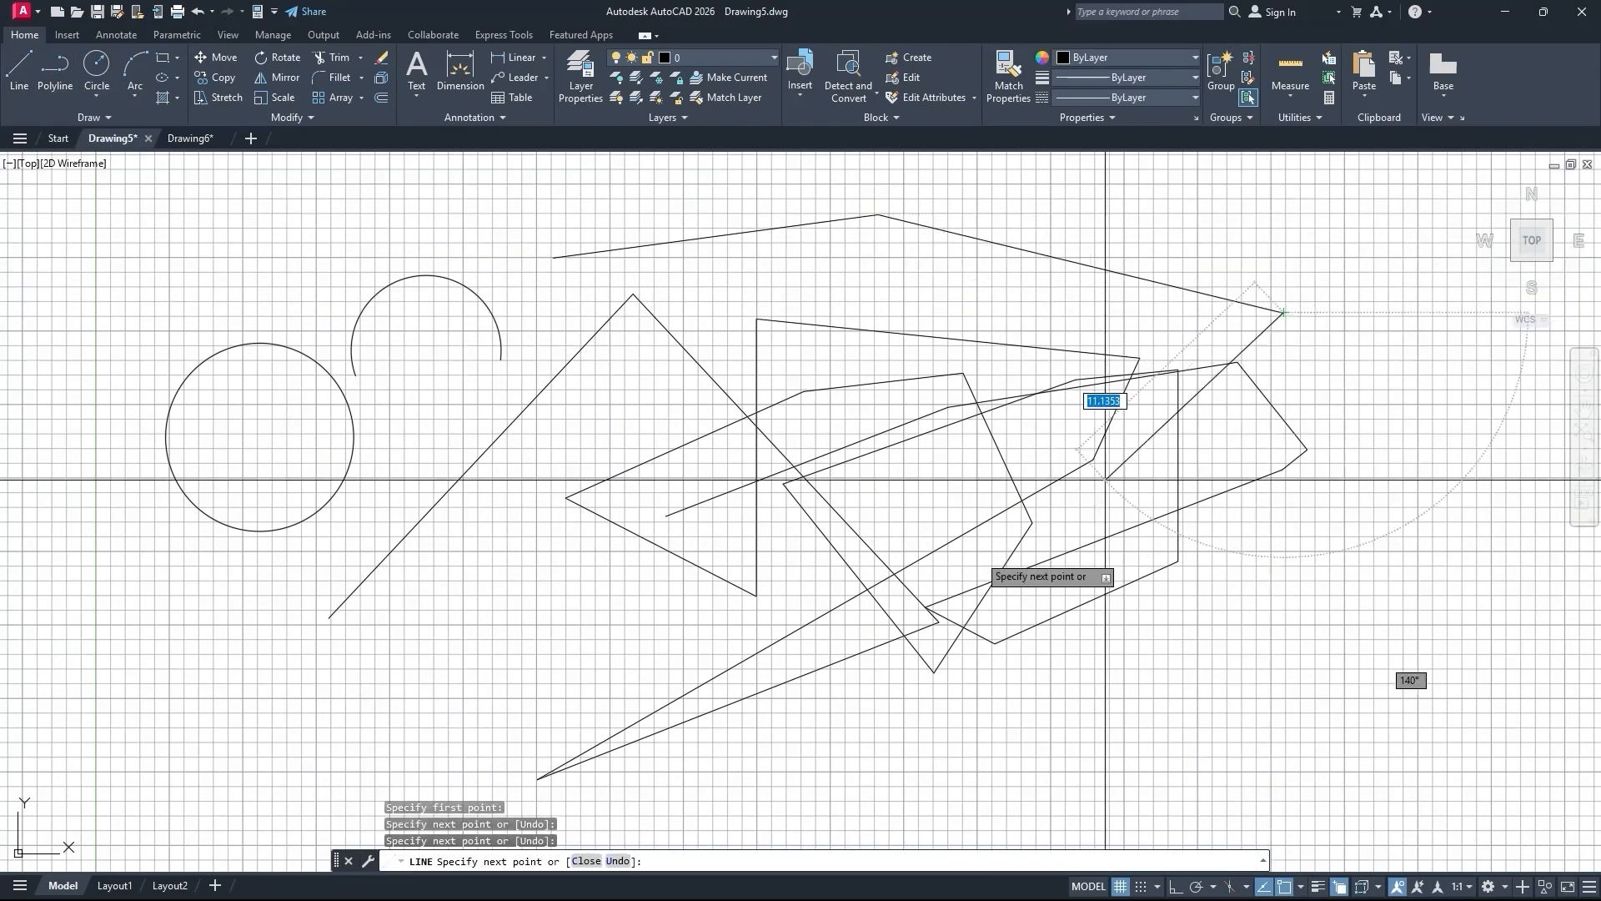
click(911, 592)
click(522, 509)
click(597, 333)
click(830, 247)
click(935, 314)
click(789, 375)
click(1027, 430)
click(1123, 357)
click(1301, 340)
click(1278, 508)
click(980, 636)
click(566, 702)
click(394, 604)
click(719, 320)
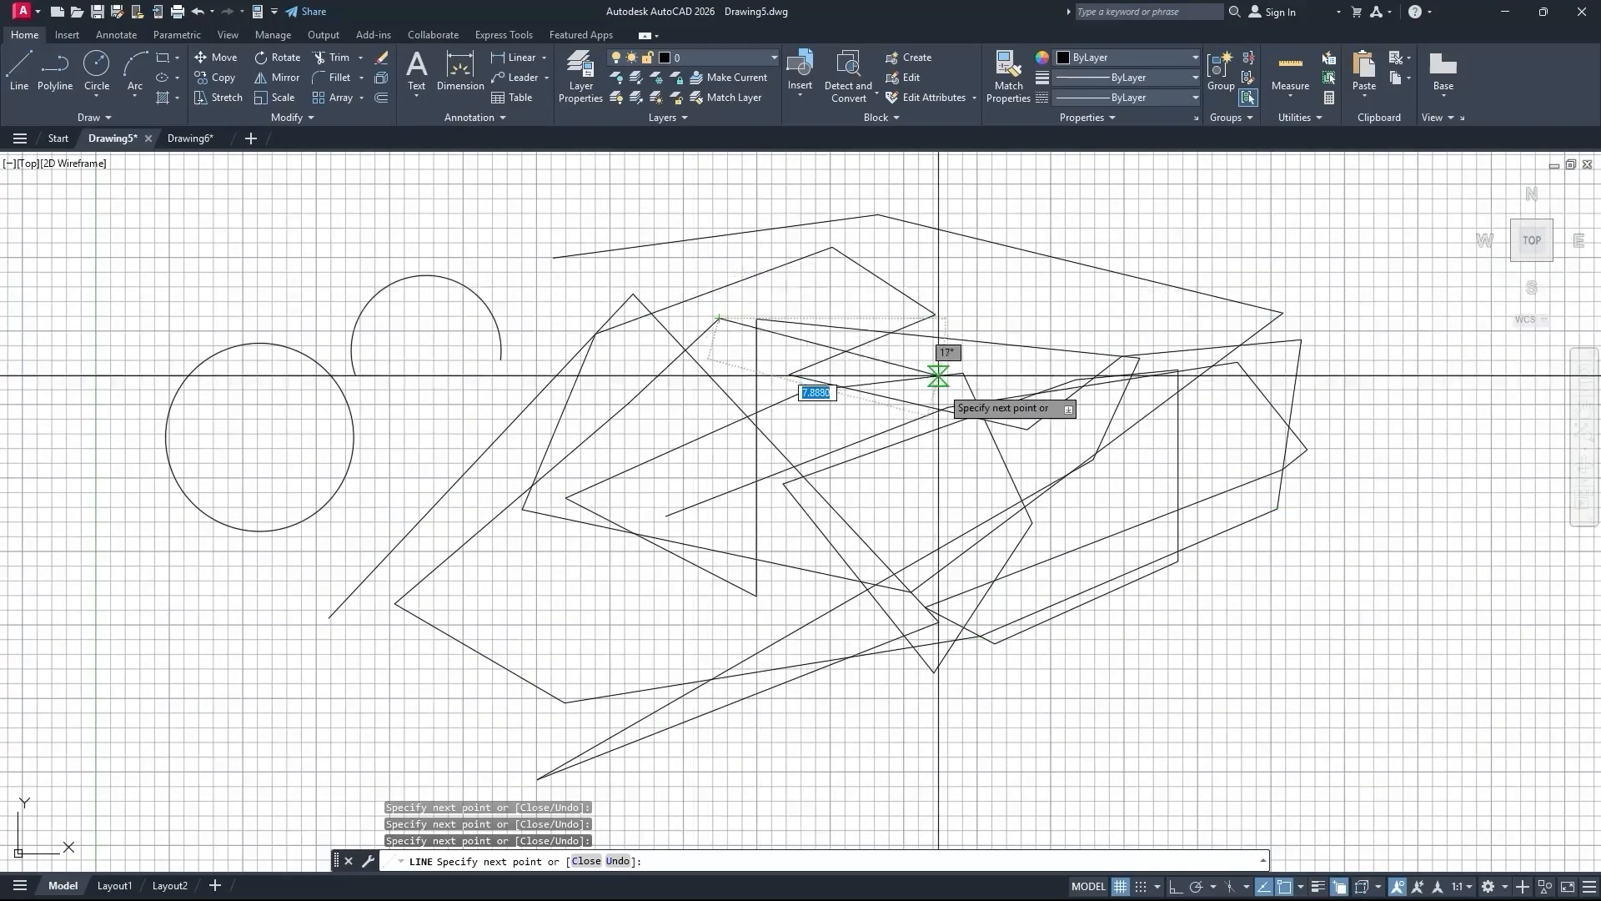
key(Escape)
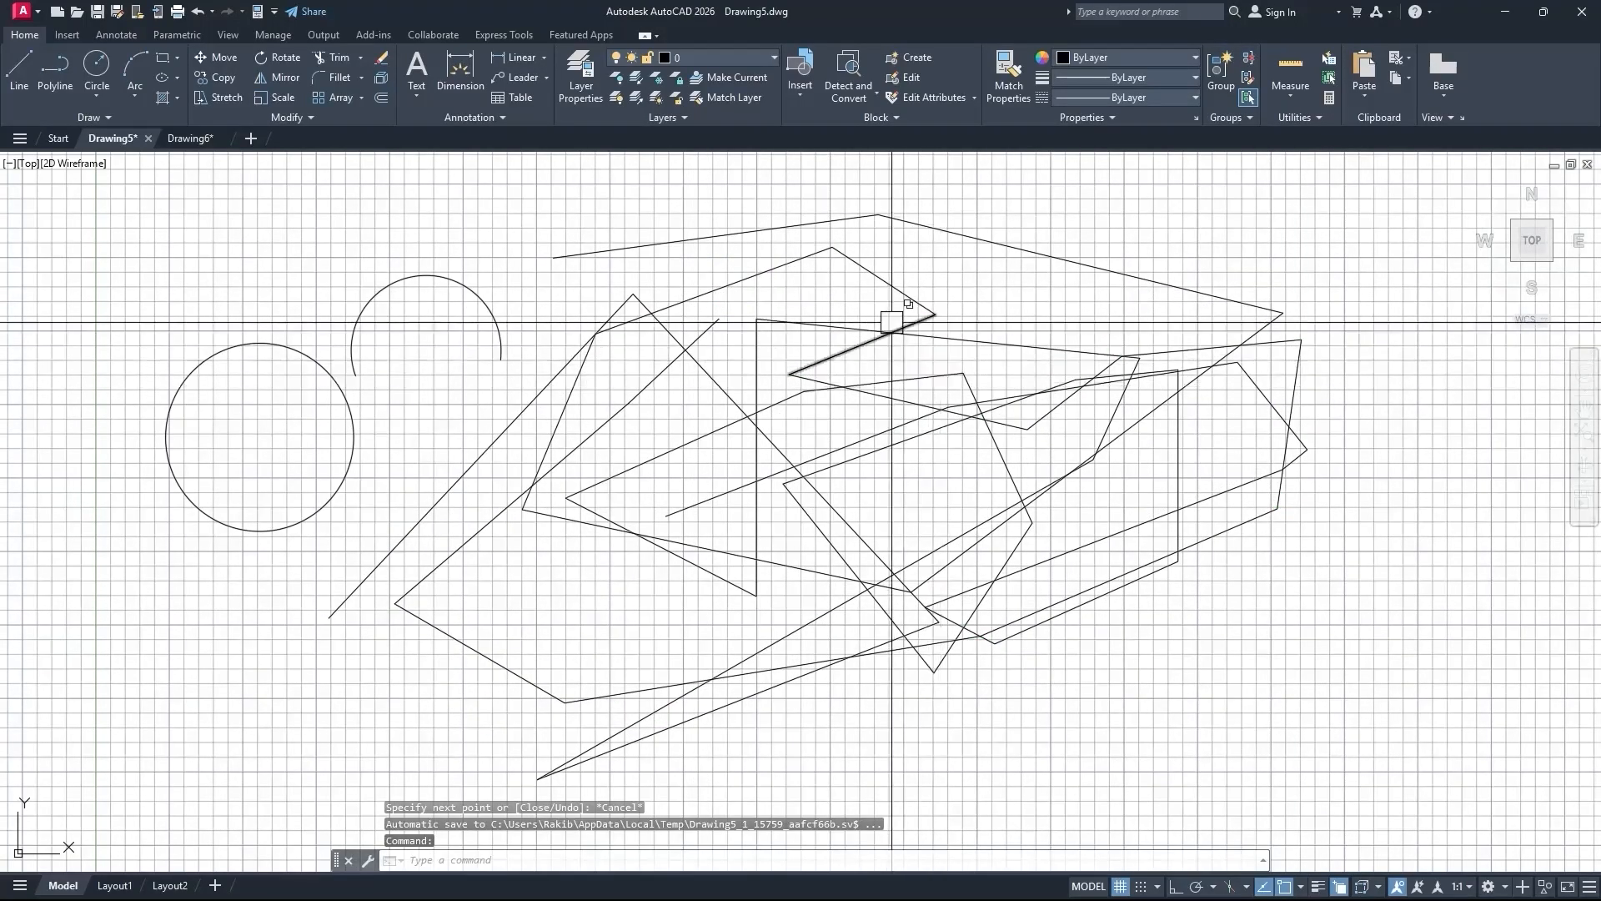
mouse_move(891, 322)
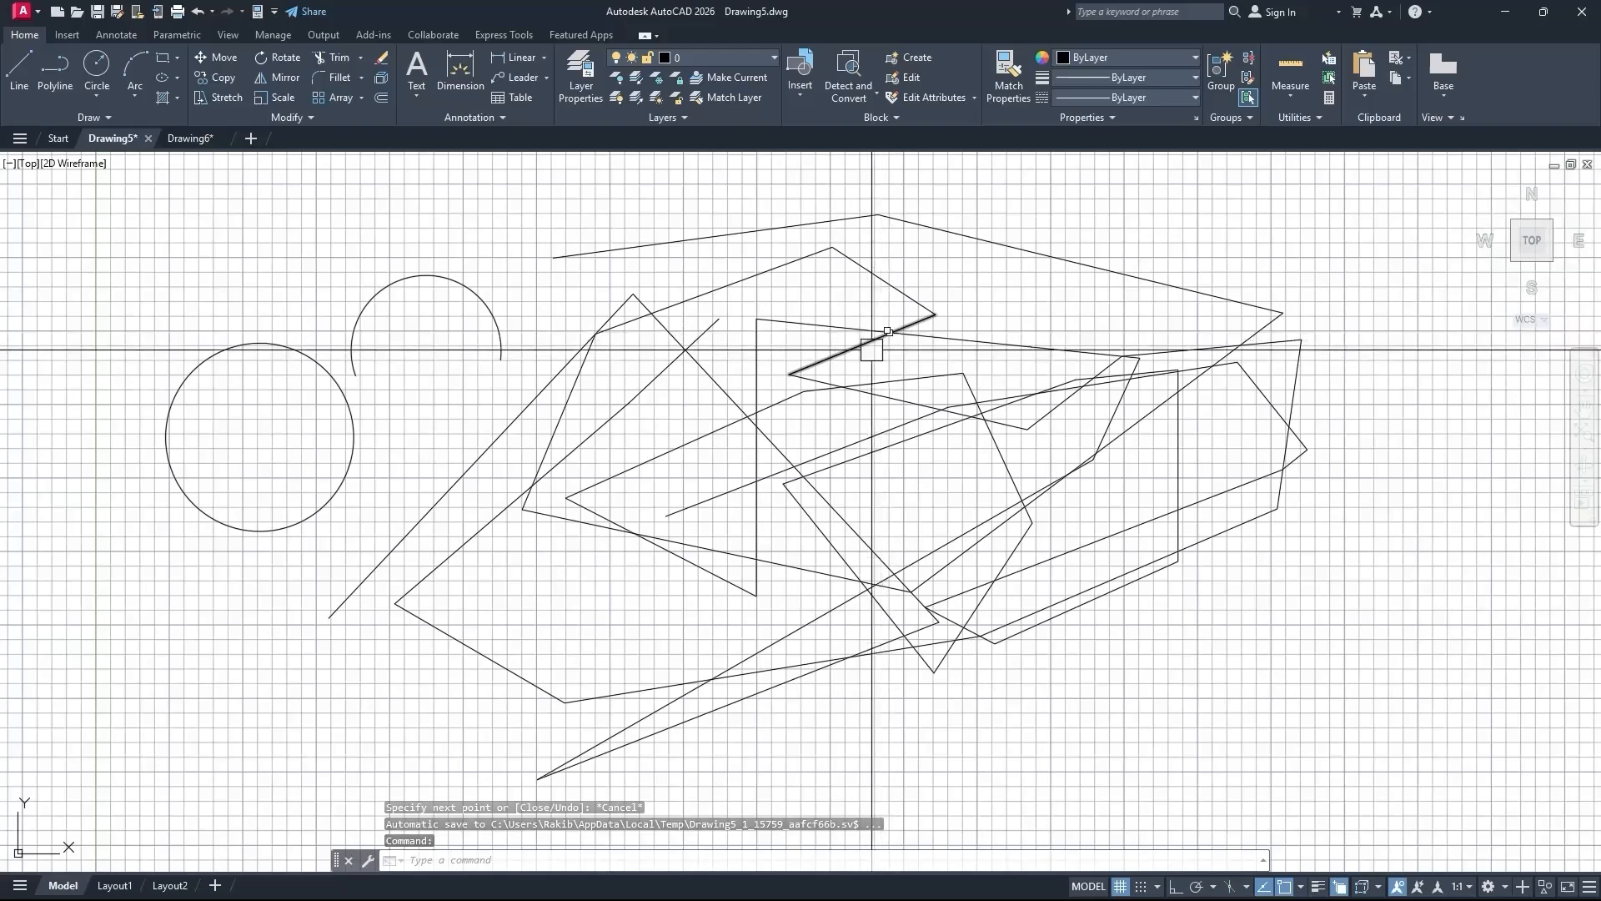
scroll(464, 286, down, 7)
scroll(411, 303, up, 5)
scroll(450, 283, down, 2)
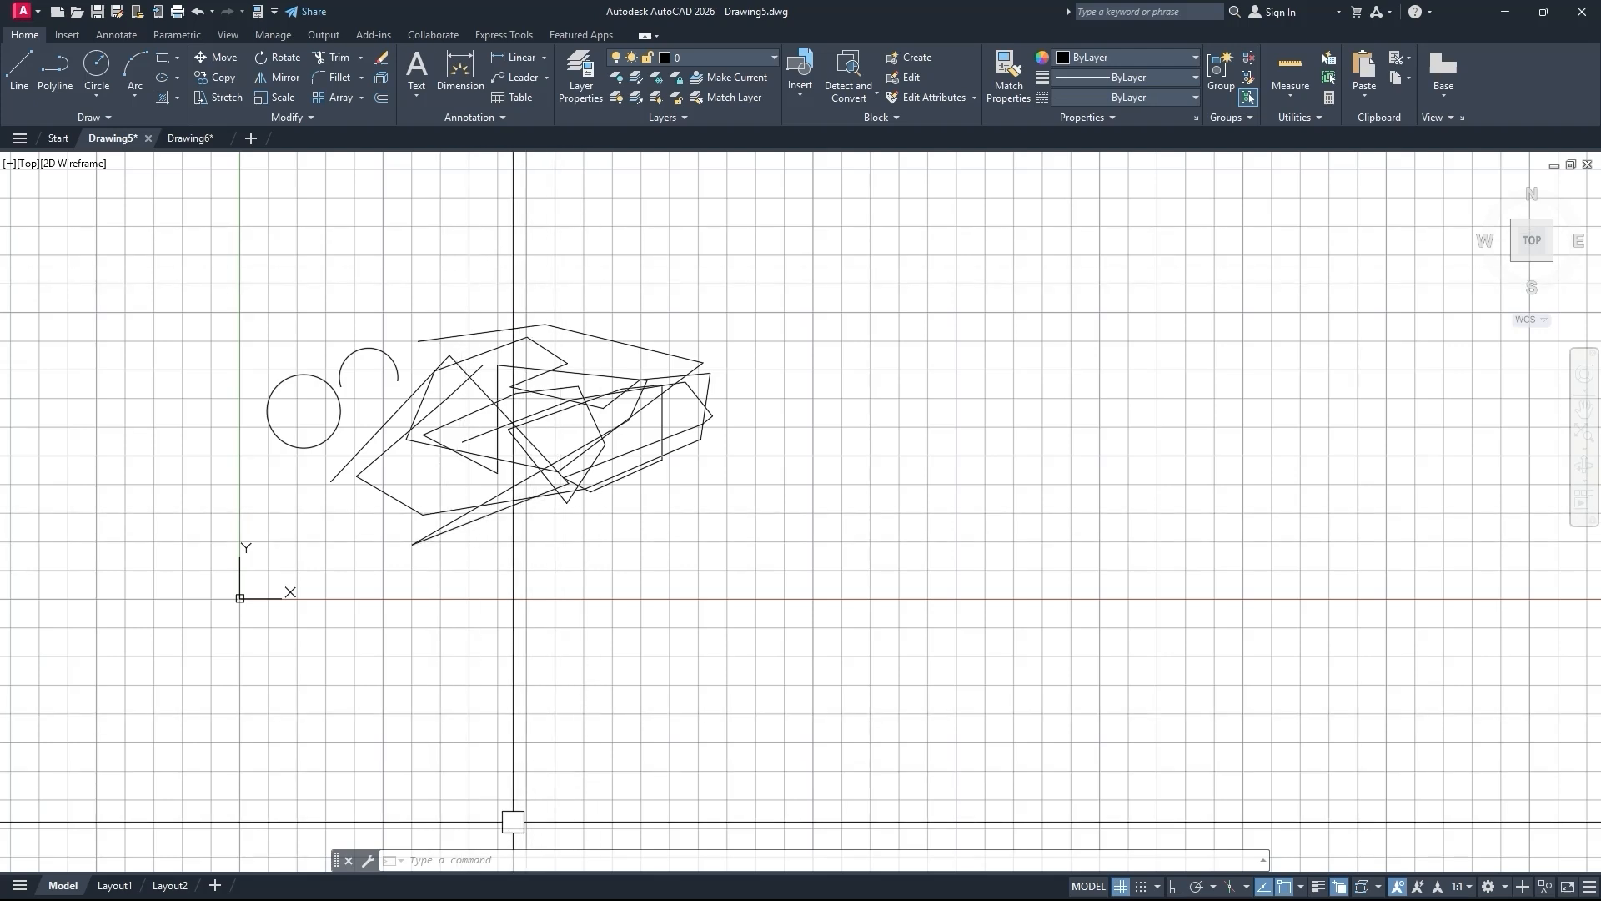
Move the command line to the upper drawing area, try it with a cancelled Line command, and return it to the lower edge.
drag(338, 866, 605, 262)
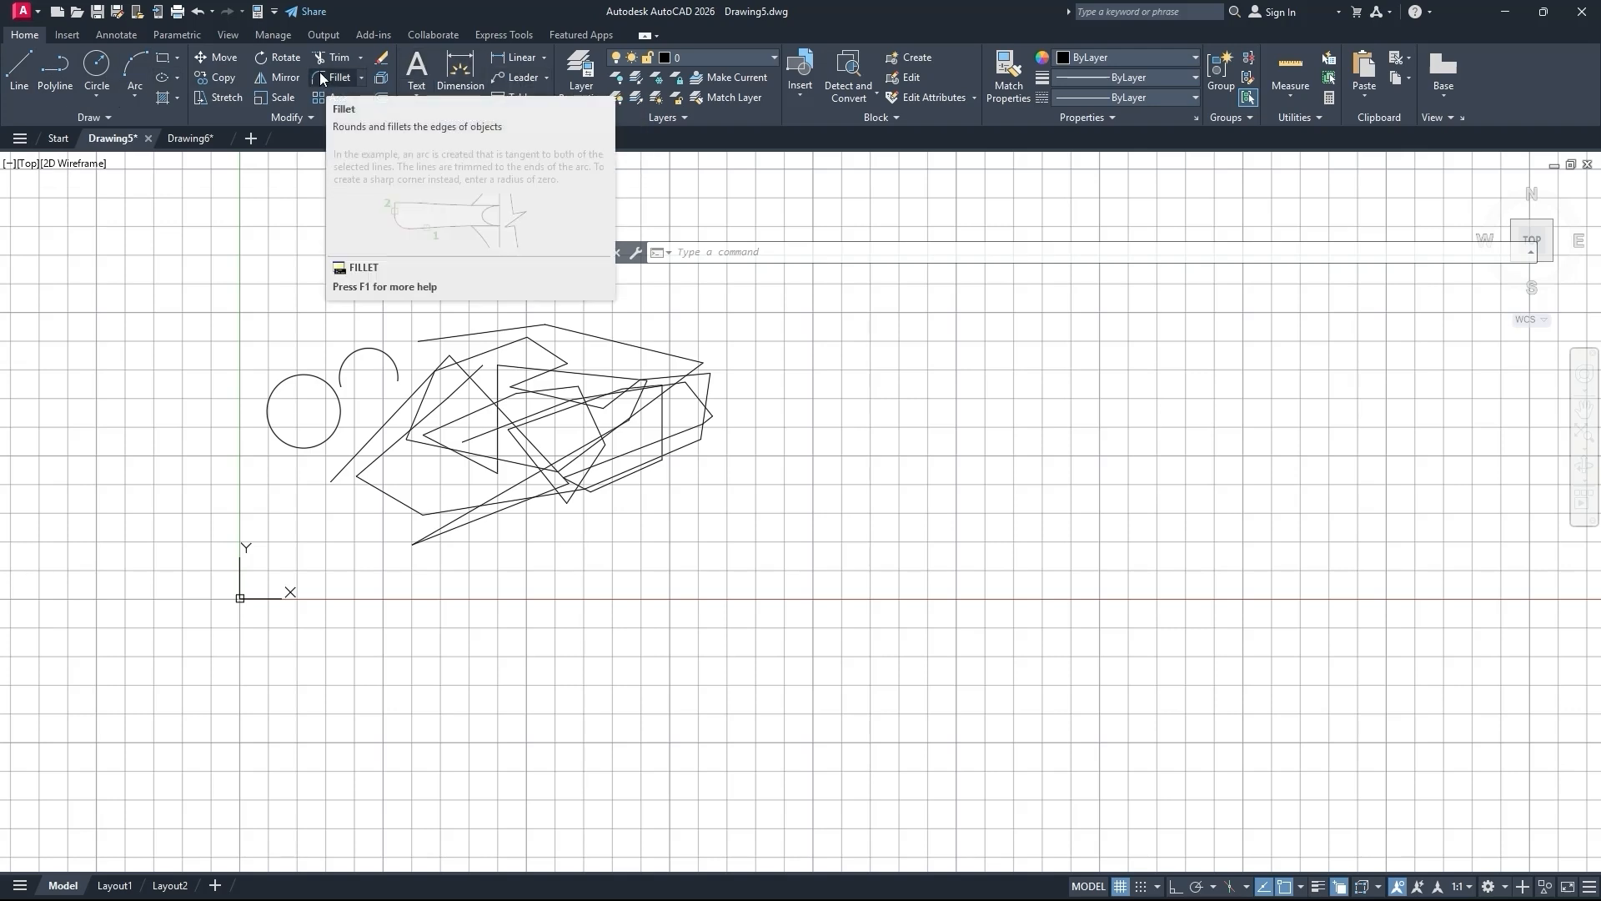
click(21, 92)
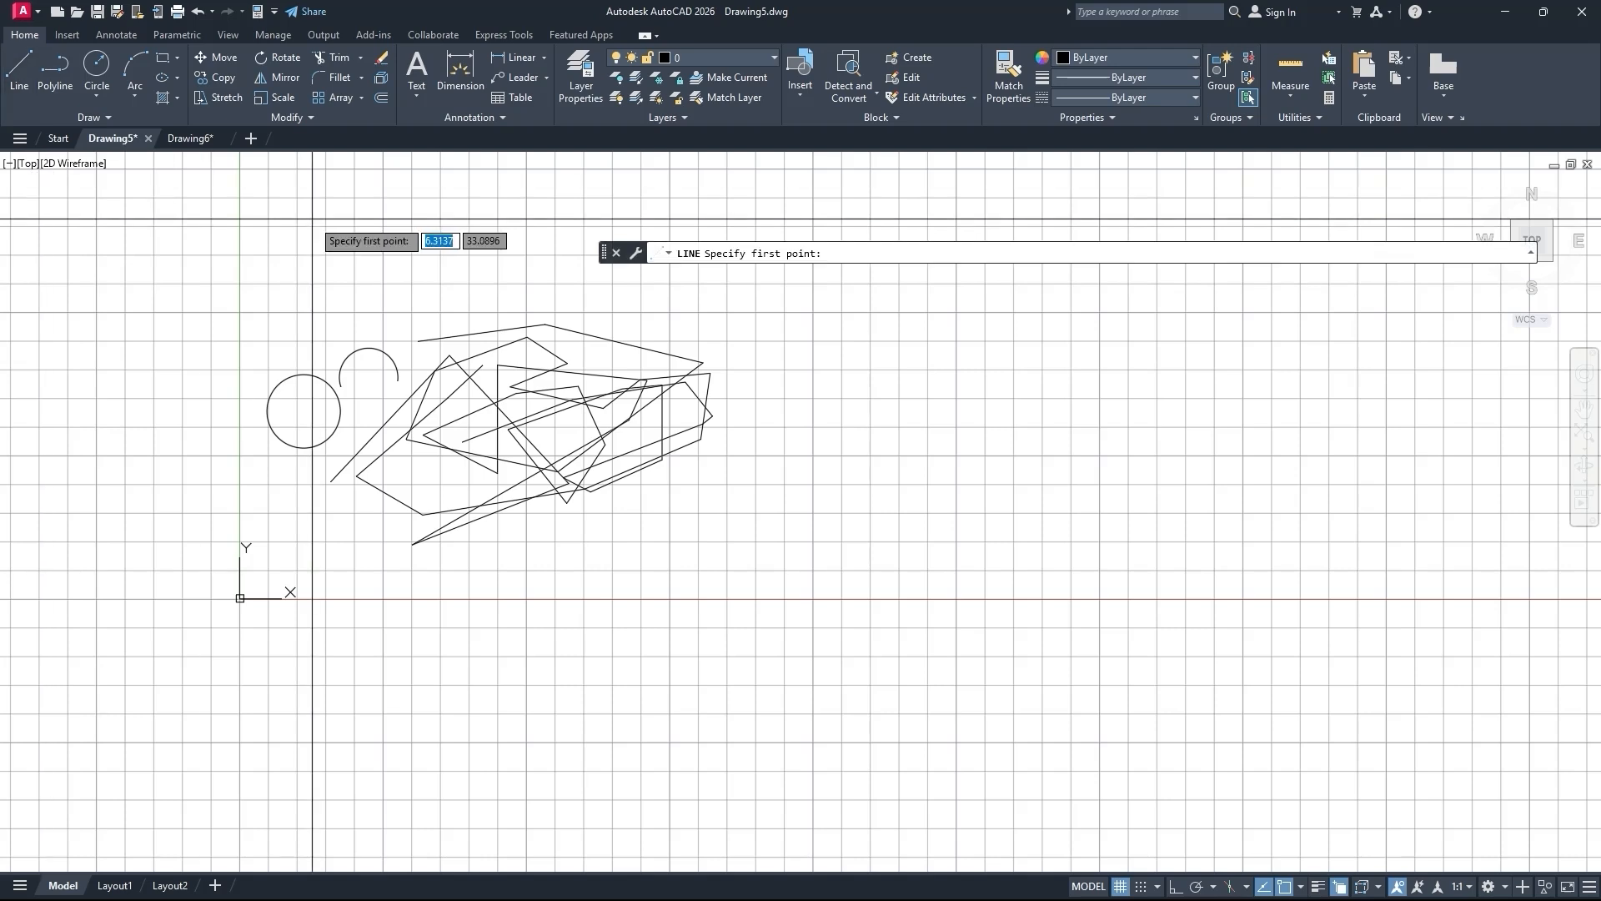
key(Escape)
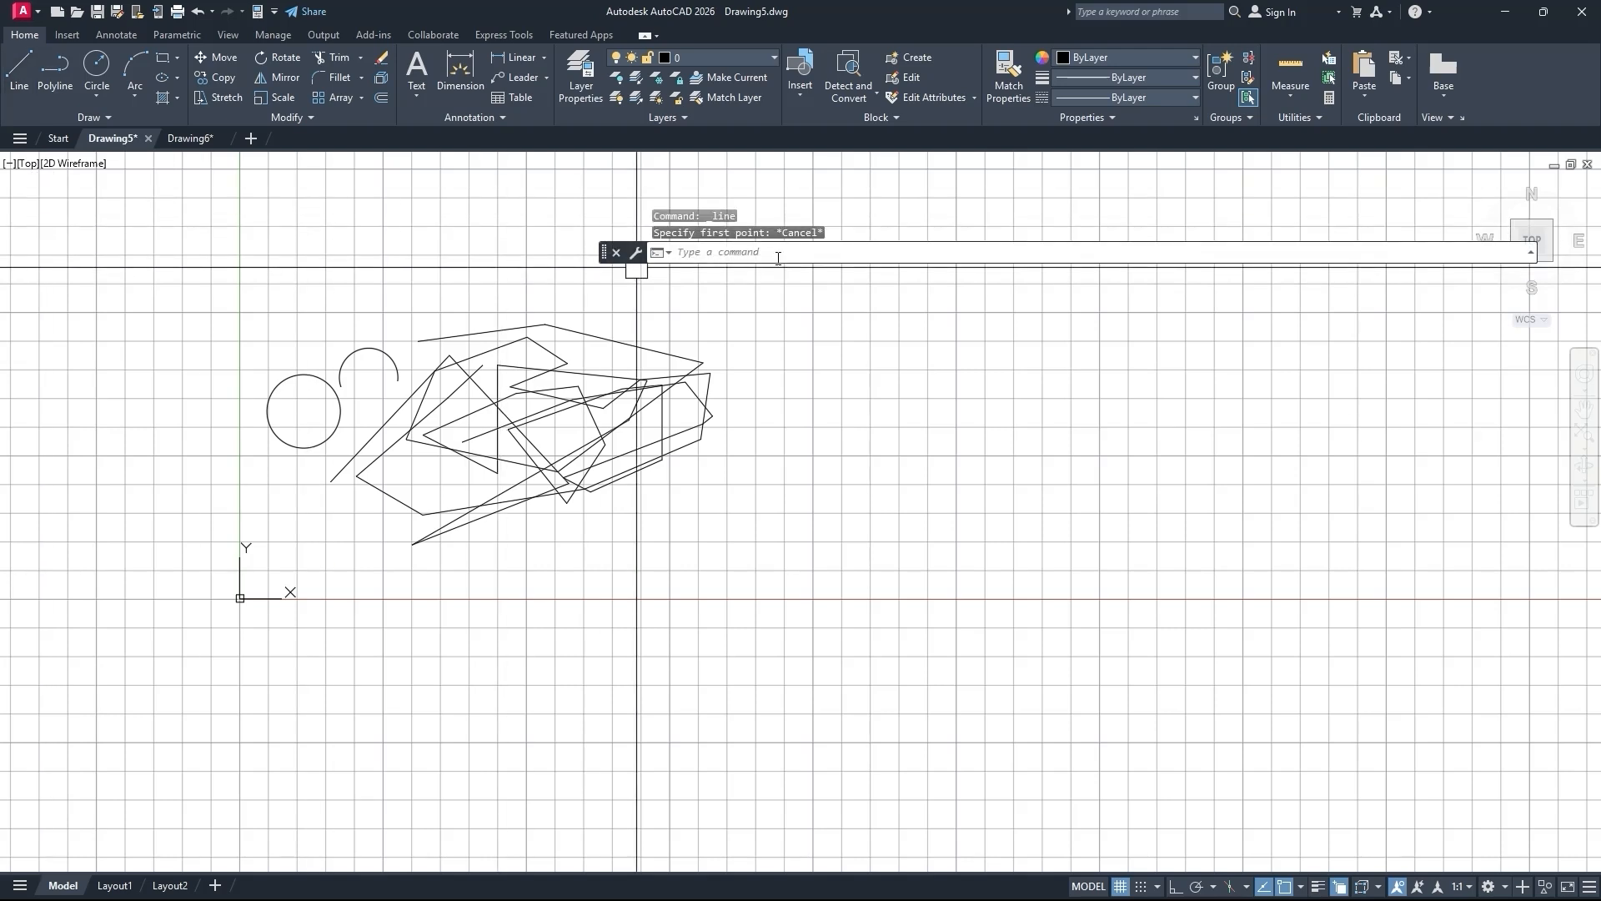
mouse_move(607, 257)
mouse_down()
mouse_move(534, 419)
mouse_move(454, 754)
mouse_move(385, 852)
mouse_up()
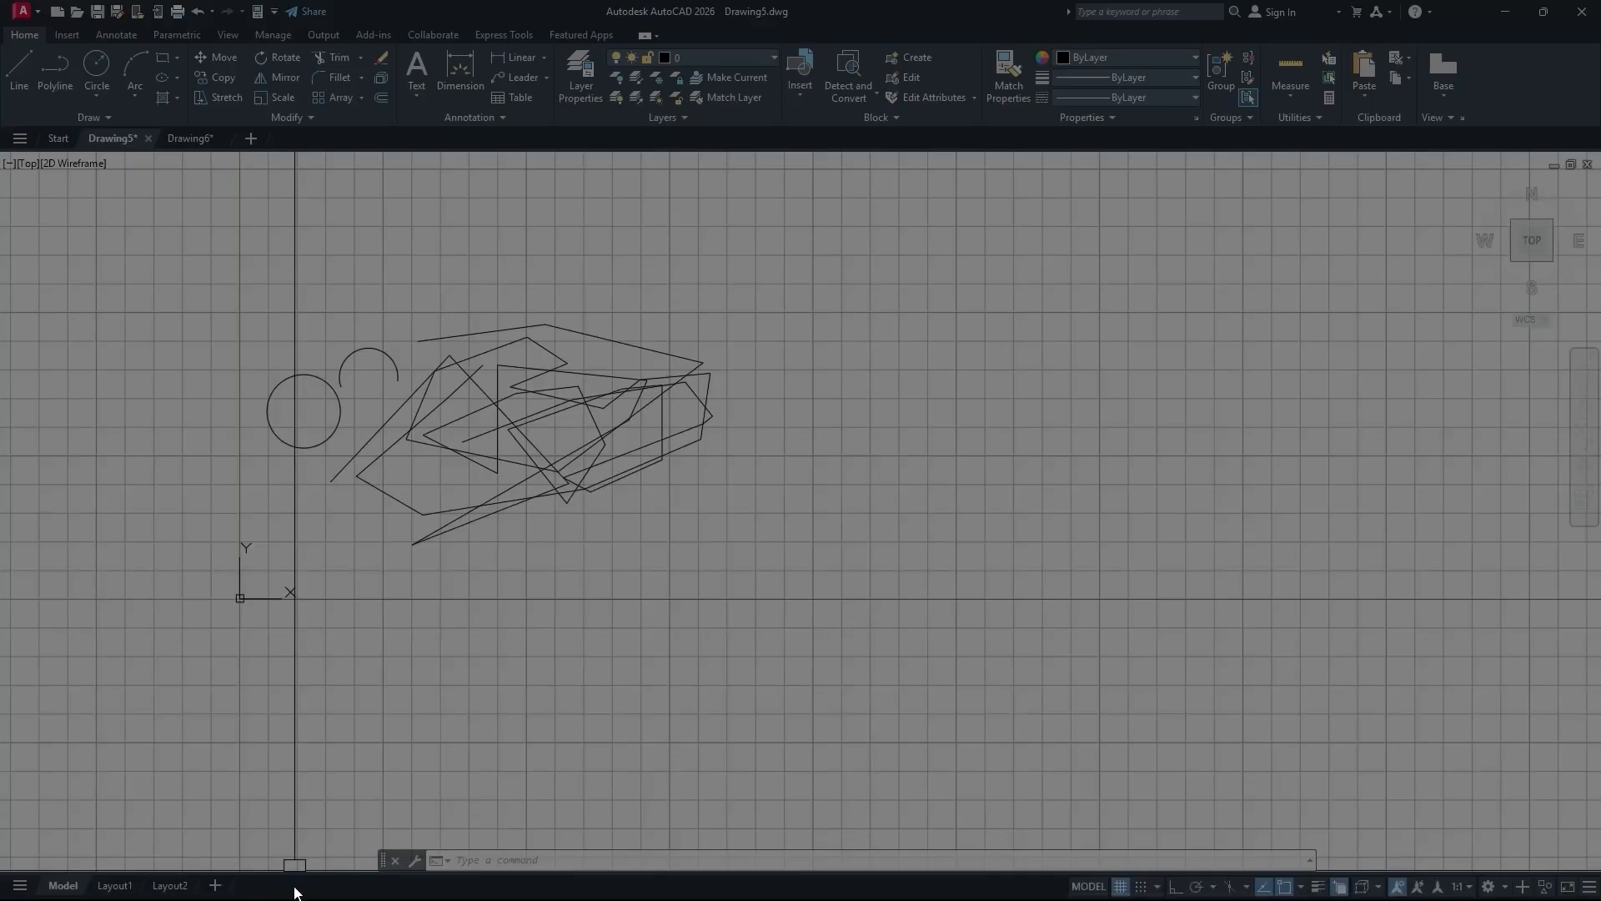
Capture the full-width status bar, outline its drawing toggles, layout tabs and an empty drawing region with red rectangles, and discard the capture.
drag(1, 870, 1599, 899)
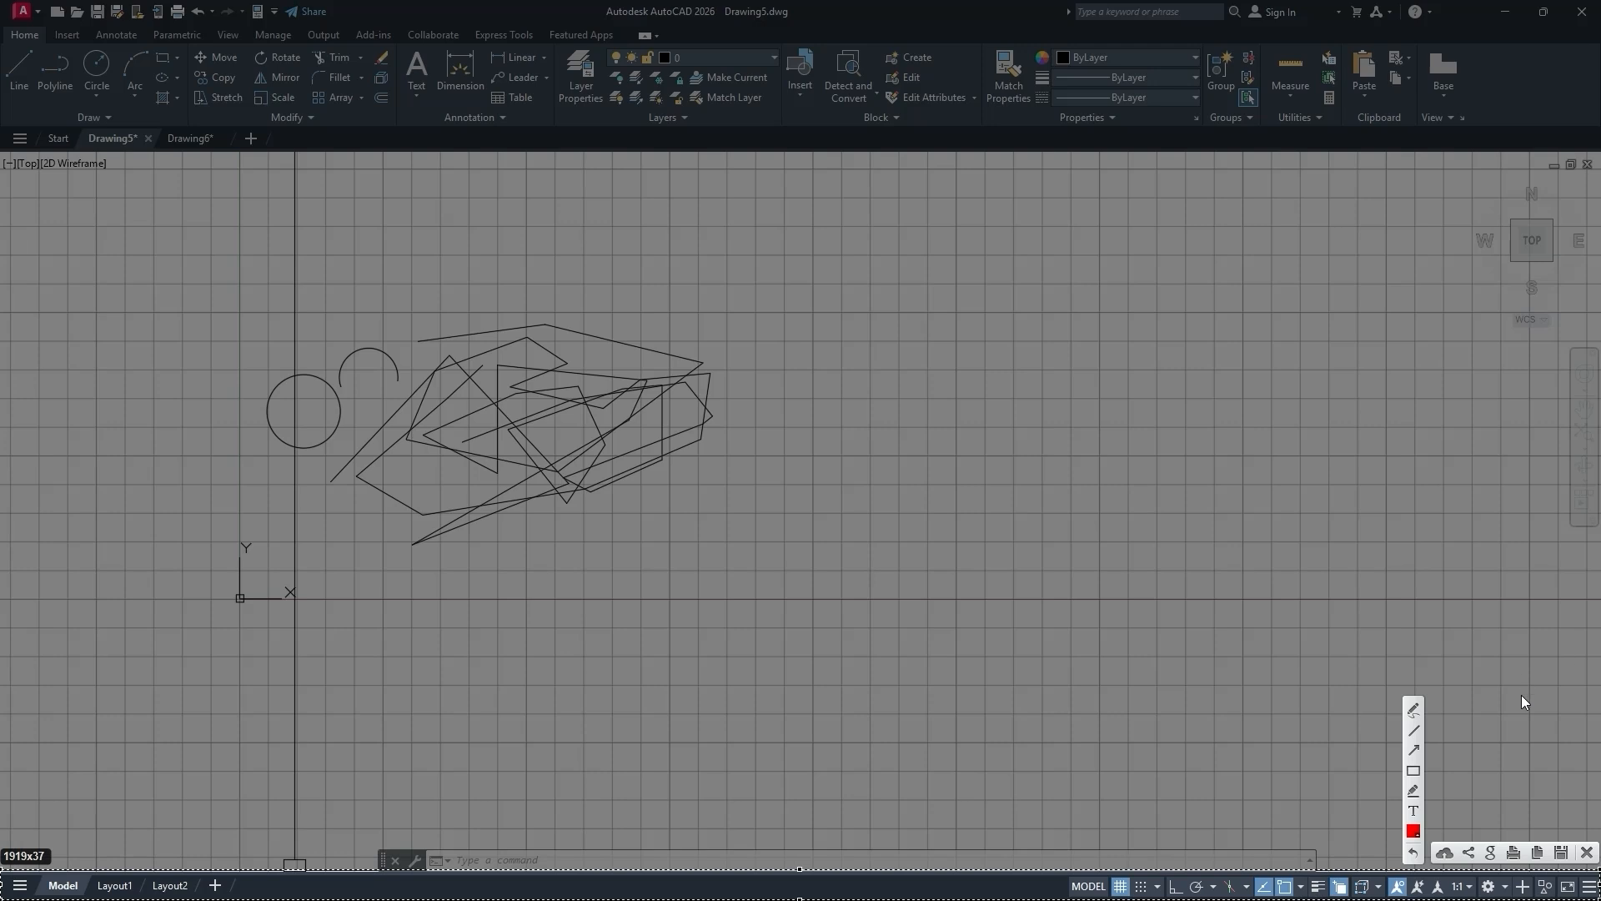
click(1413, 771)
mouse_move(1067, 872)
mouse_down()
mouse_move(1219, 899)
mouse_move(1600, 899)
mouse_up()
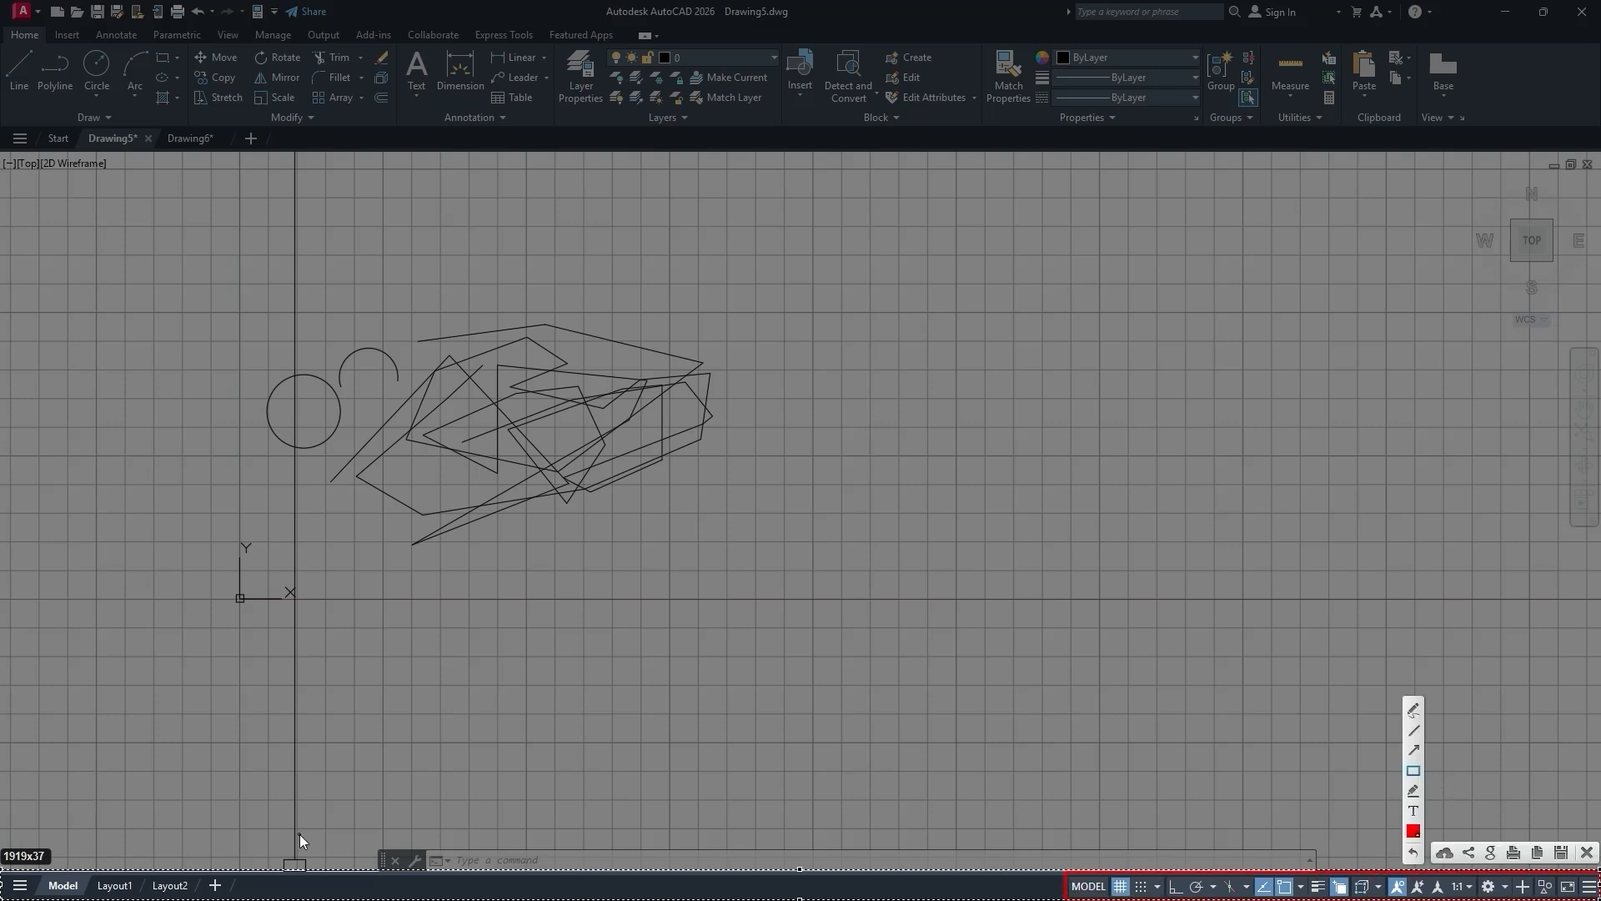
mouse_move(259, 872)
mouse_down()
mouse_move(250, 886)
mouse_move(2, 898)
mouse_up()
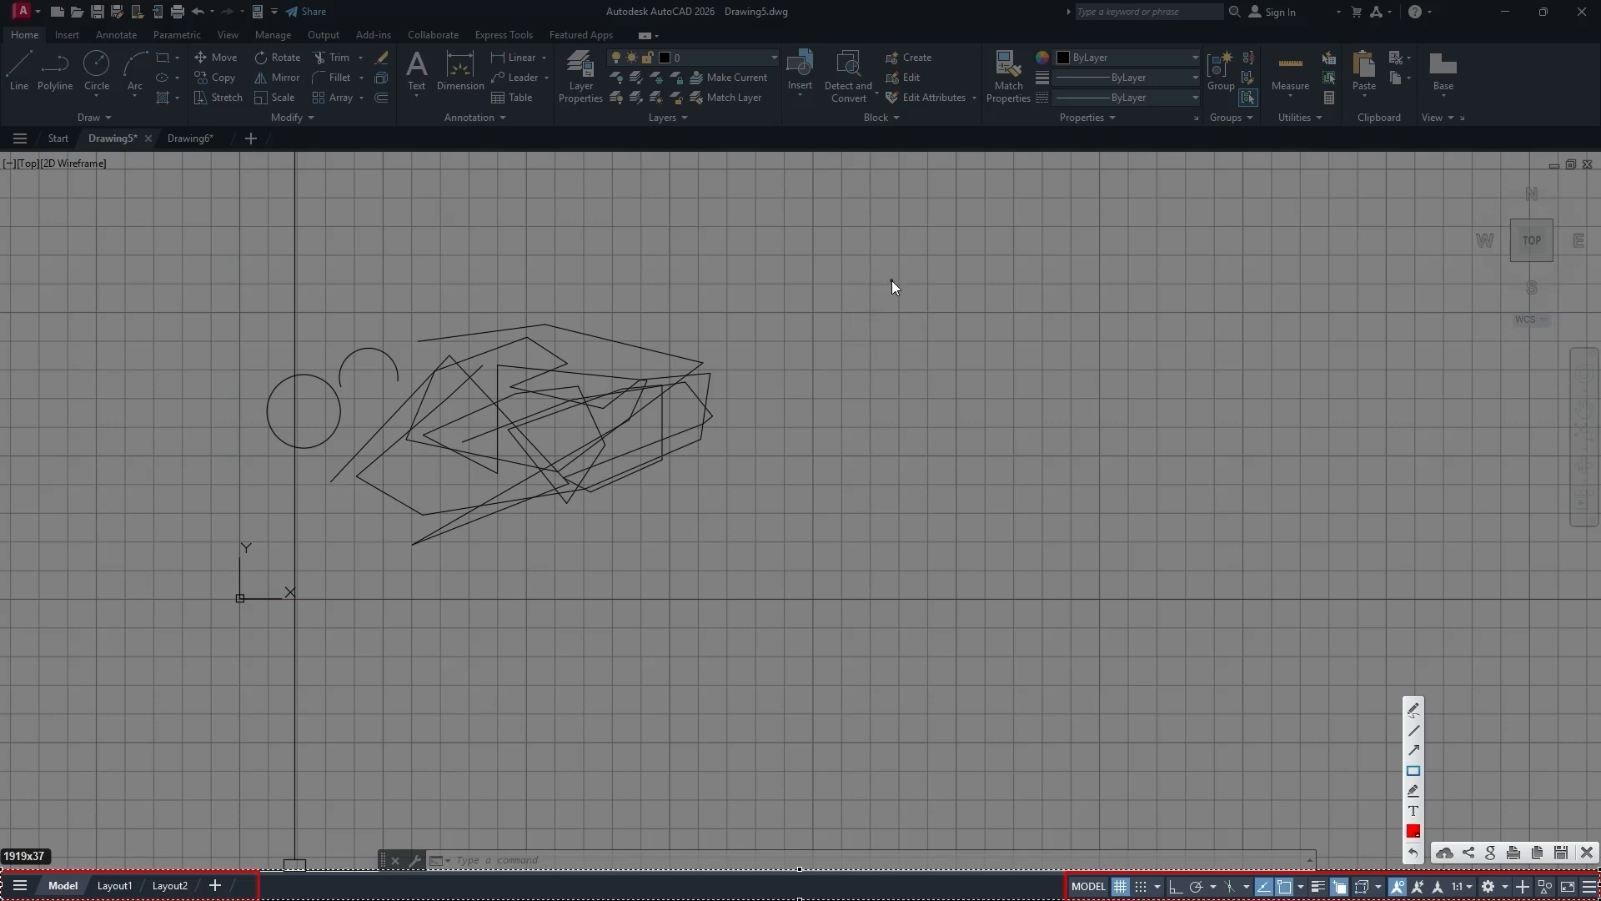
drag(845, 245, 1249, 548)
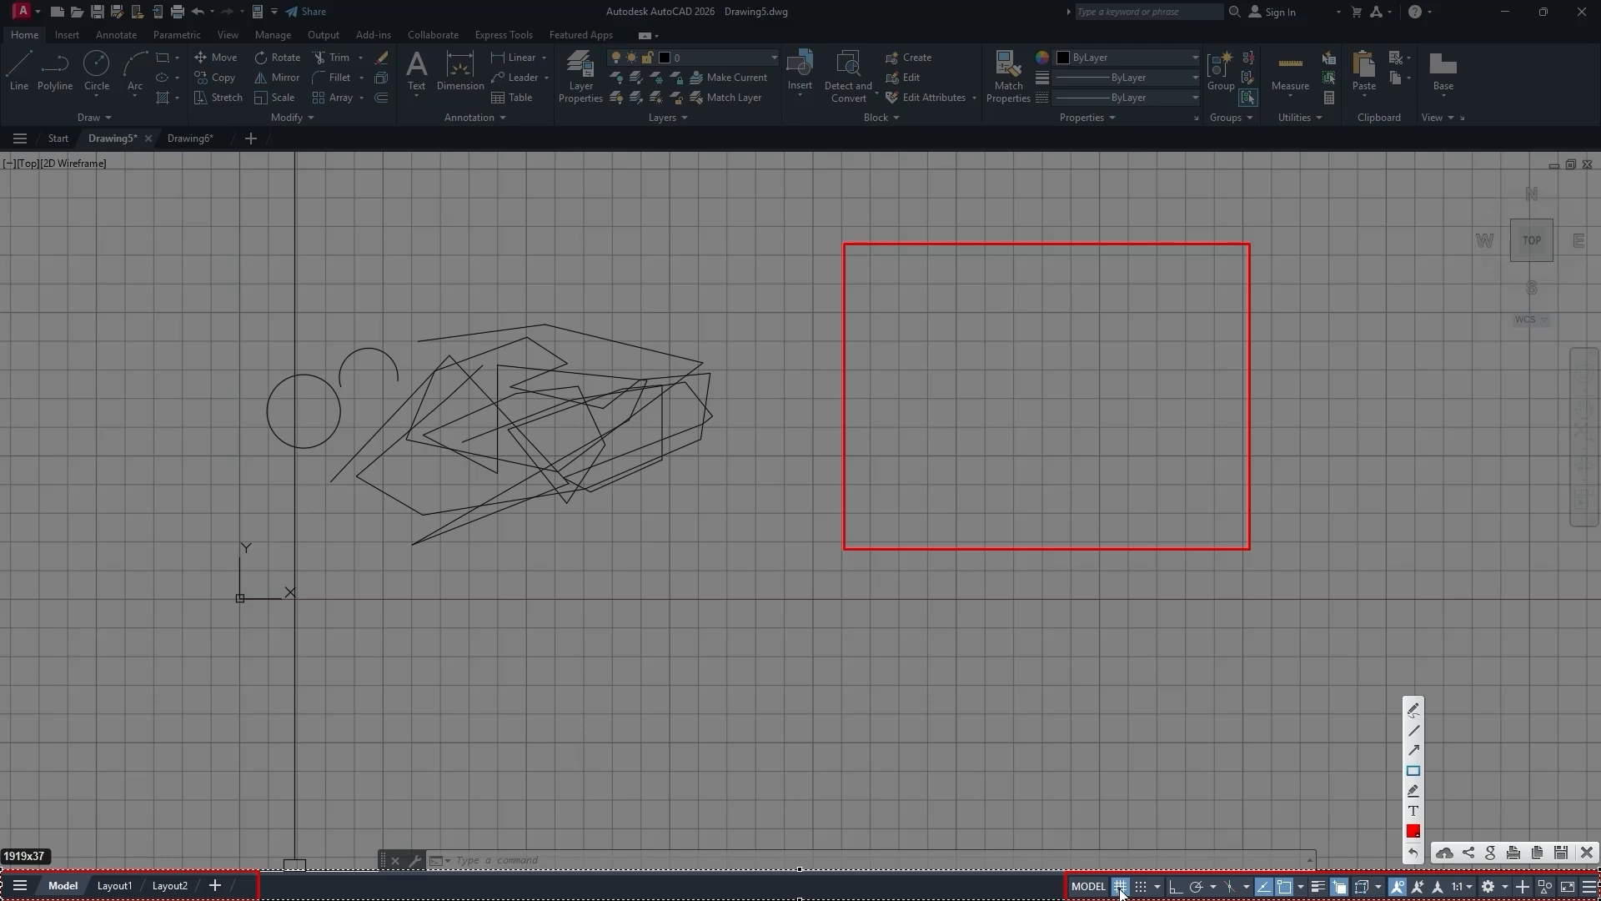
key(Escape)
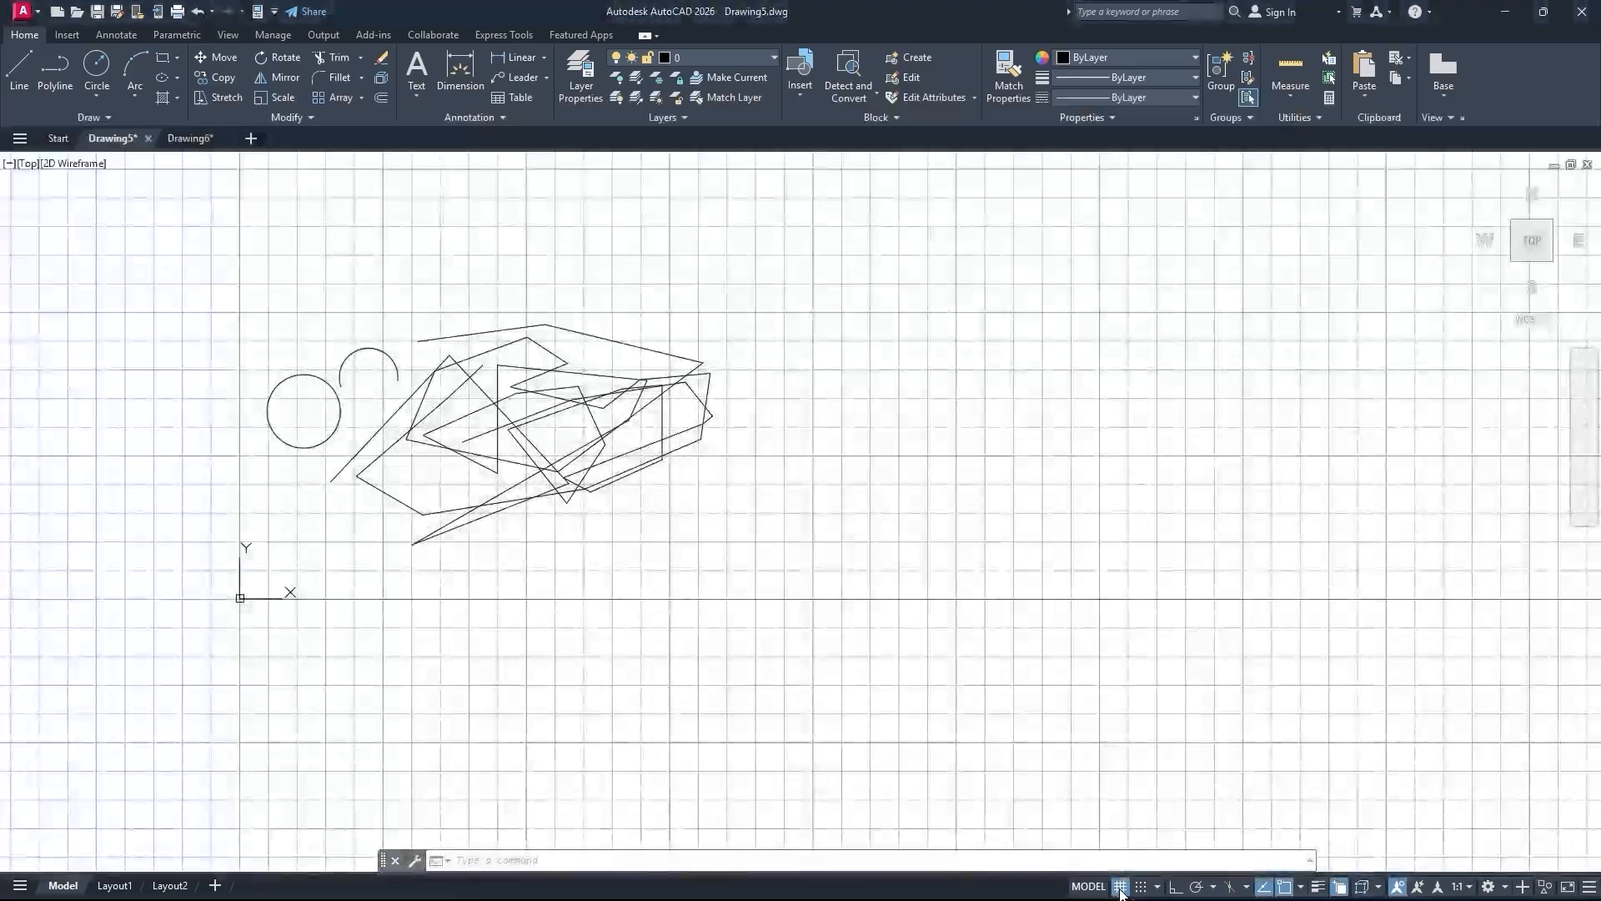
Turn off the grid display and check the status bar customization list without changing any entry.
click(1122, 891)
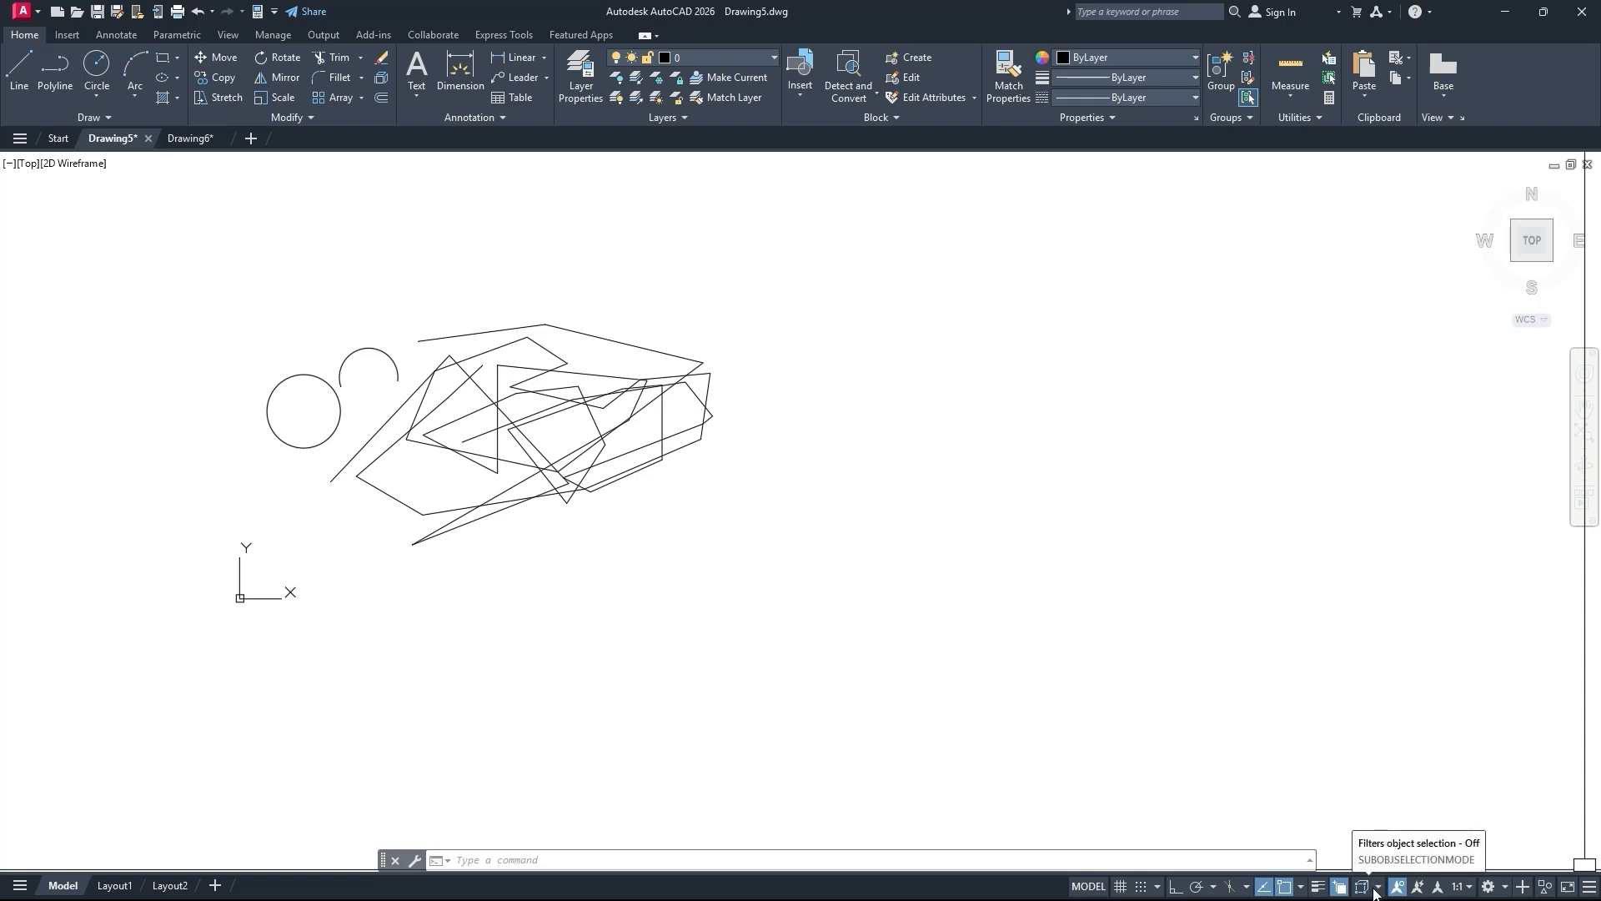
click(1590, 891)
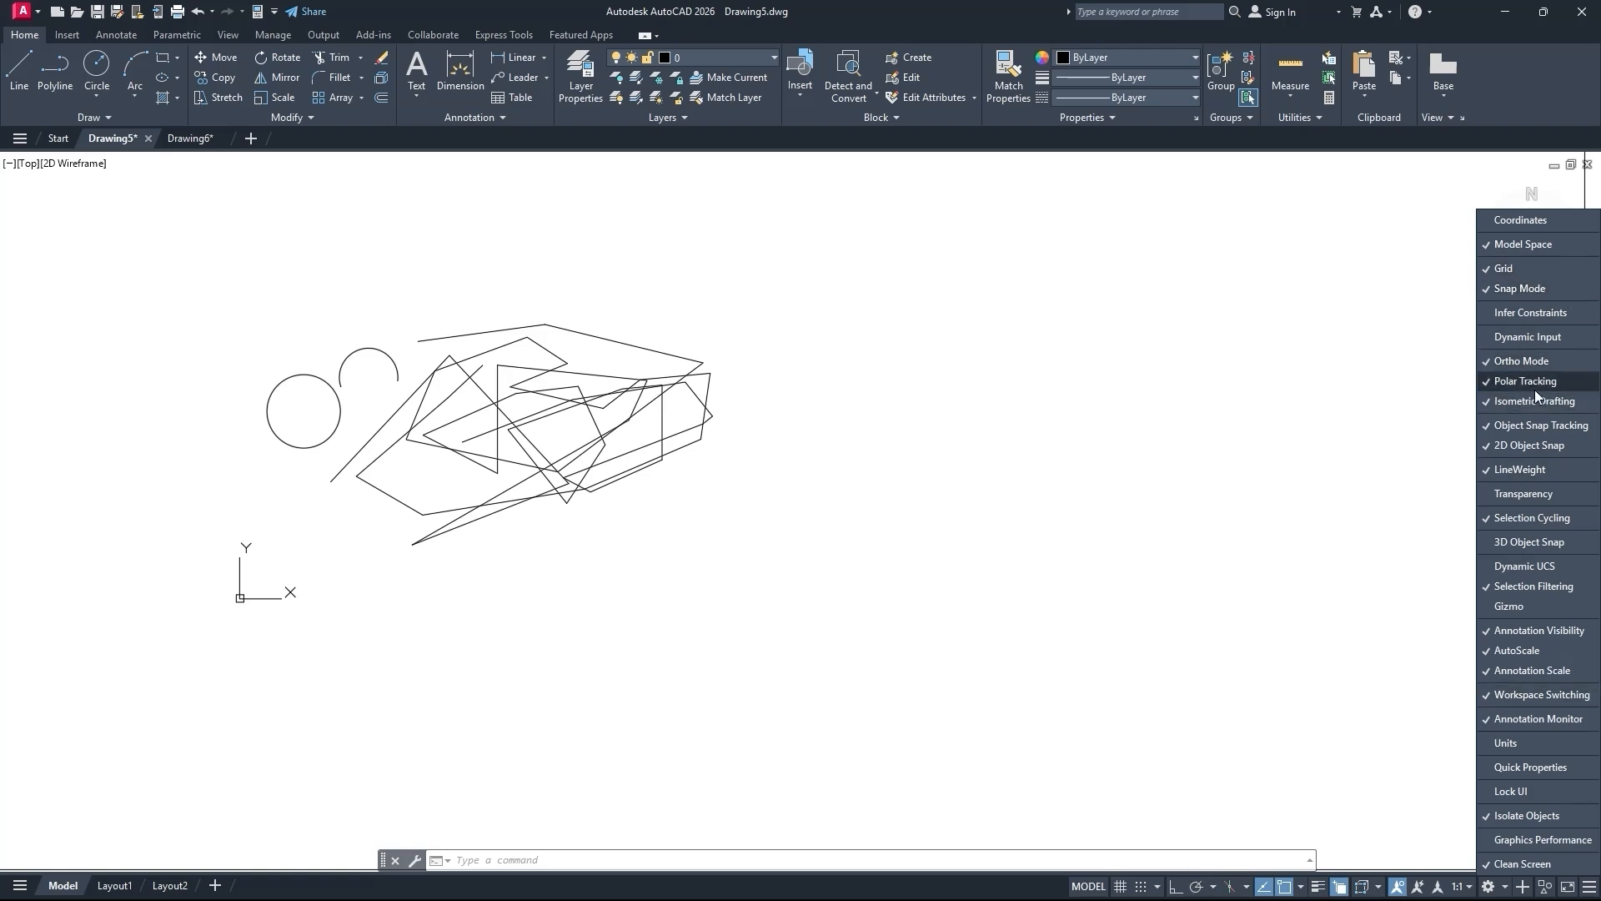
click(1089, 419)
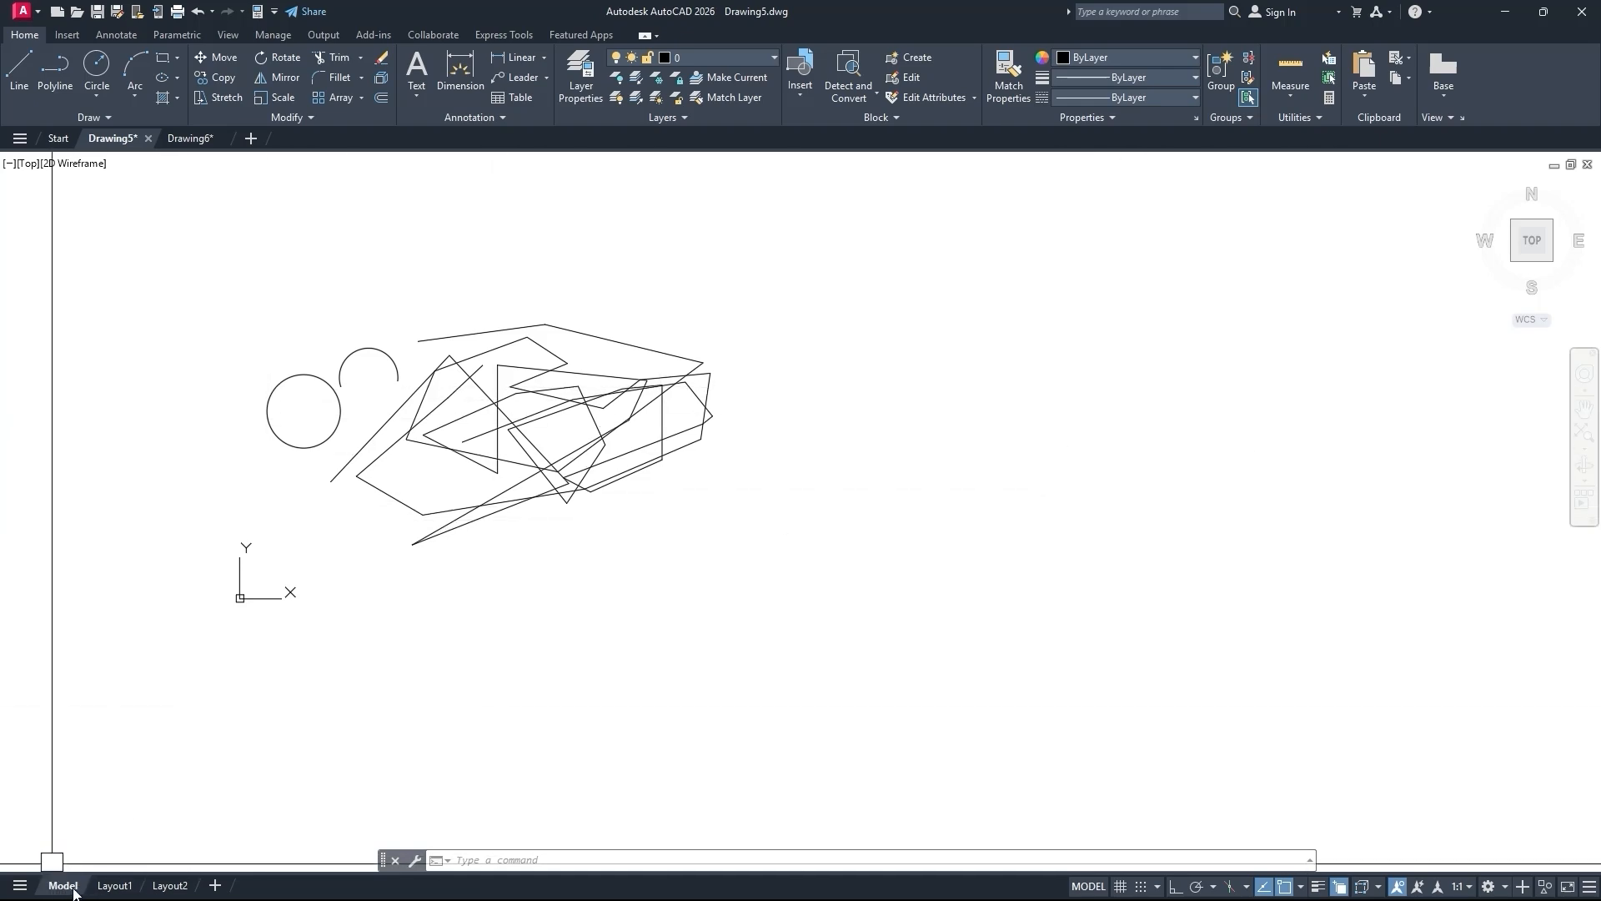
View the drawing on the Layout1 sheet and return to model space.
mouse_move(108, 893)
scroll(834, 425, down, 15)
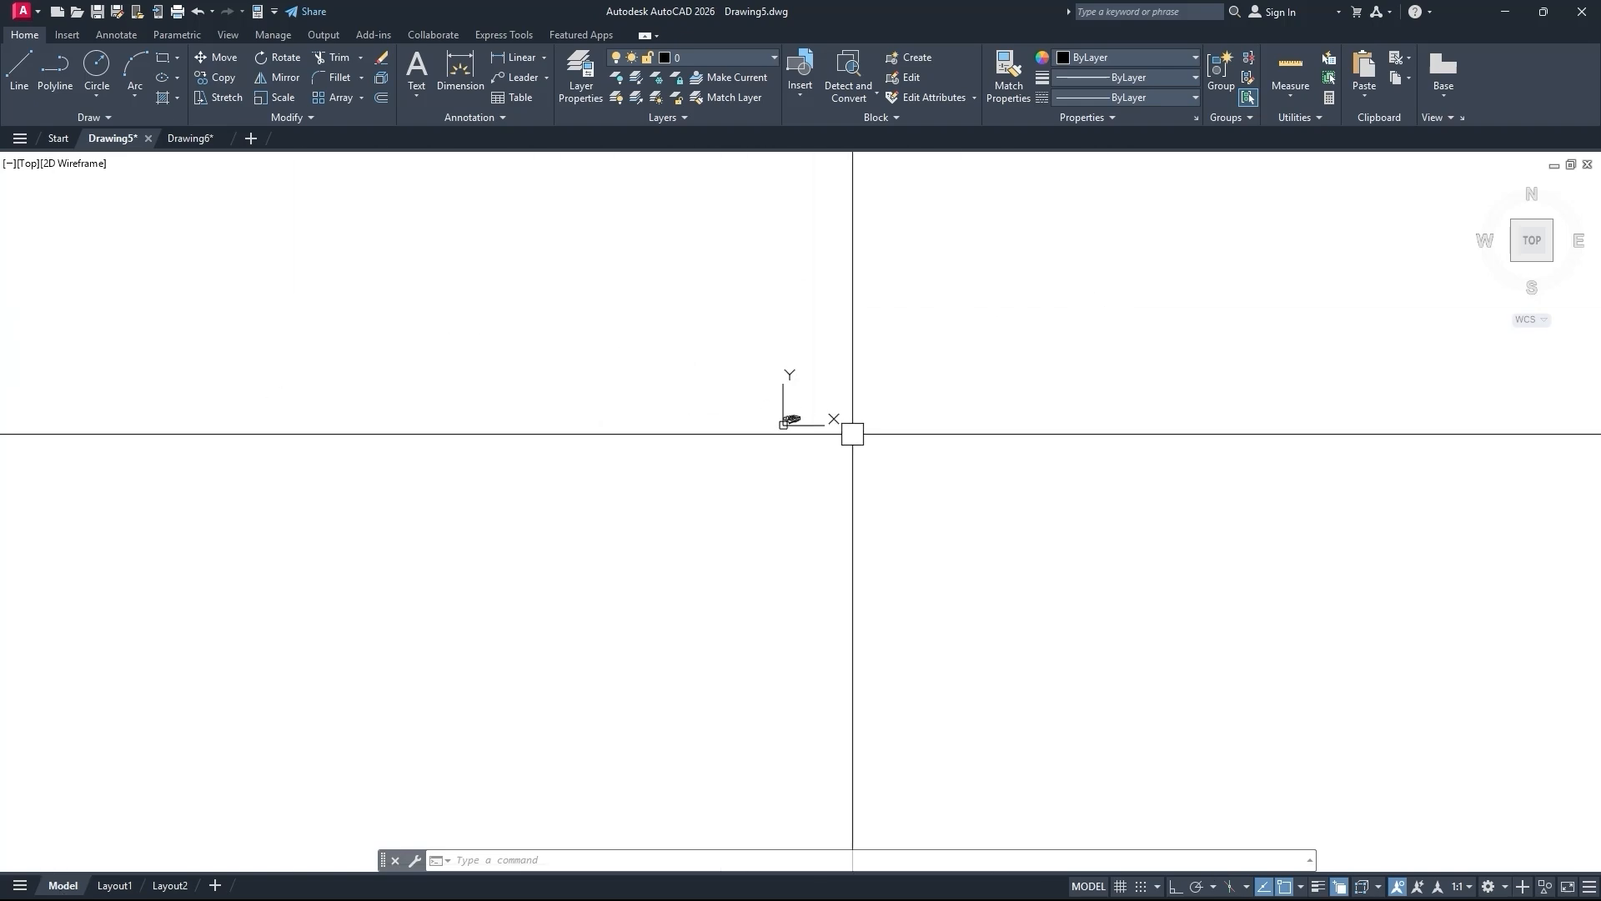
click(105, 888)
scroll(572, 347, down, 4)
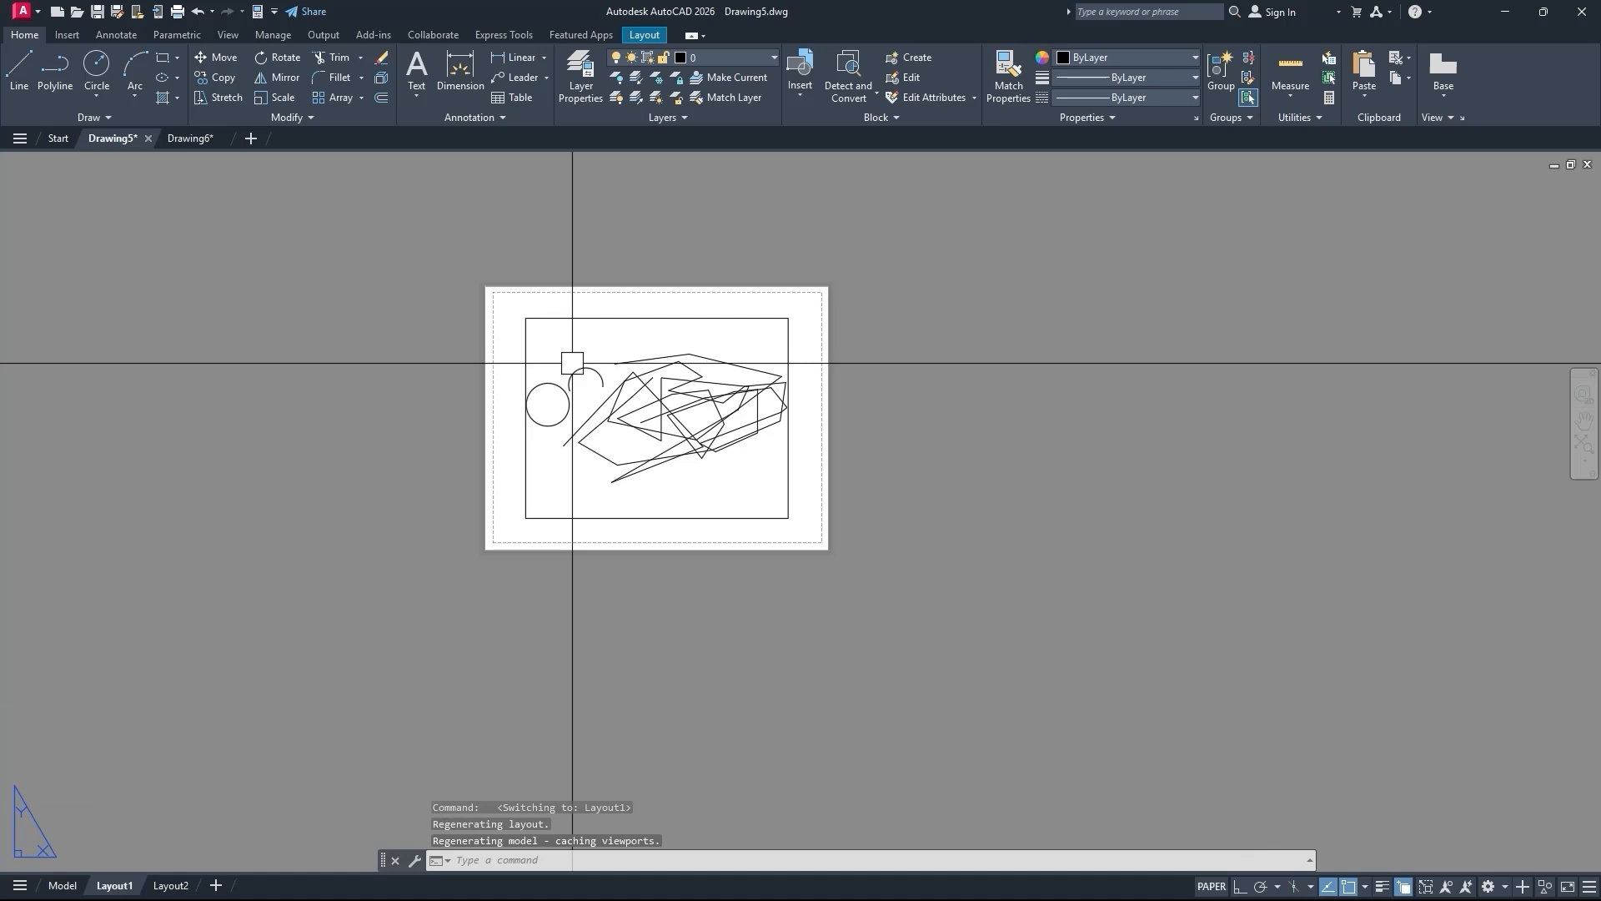
scroll(547, 347, up, 3)
scroll(551, 331, down, 1)
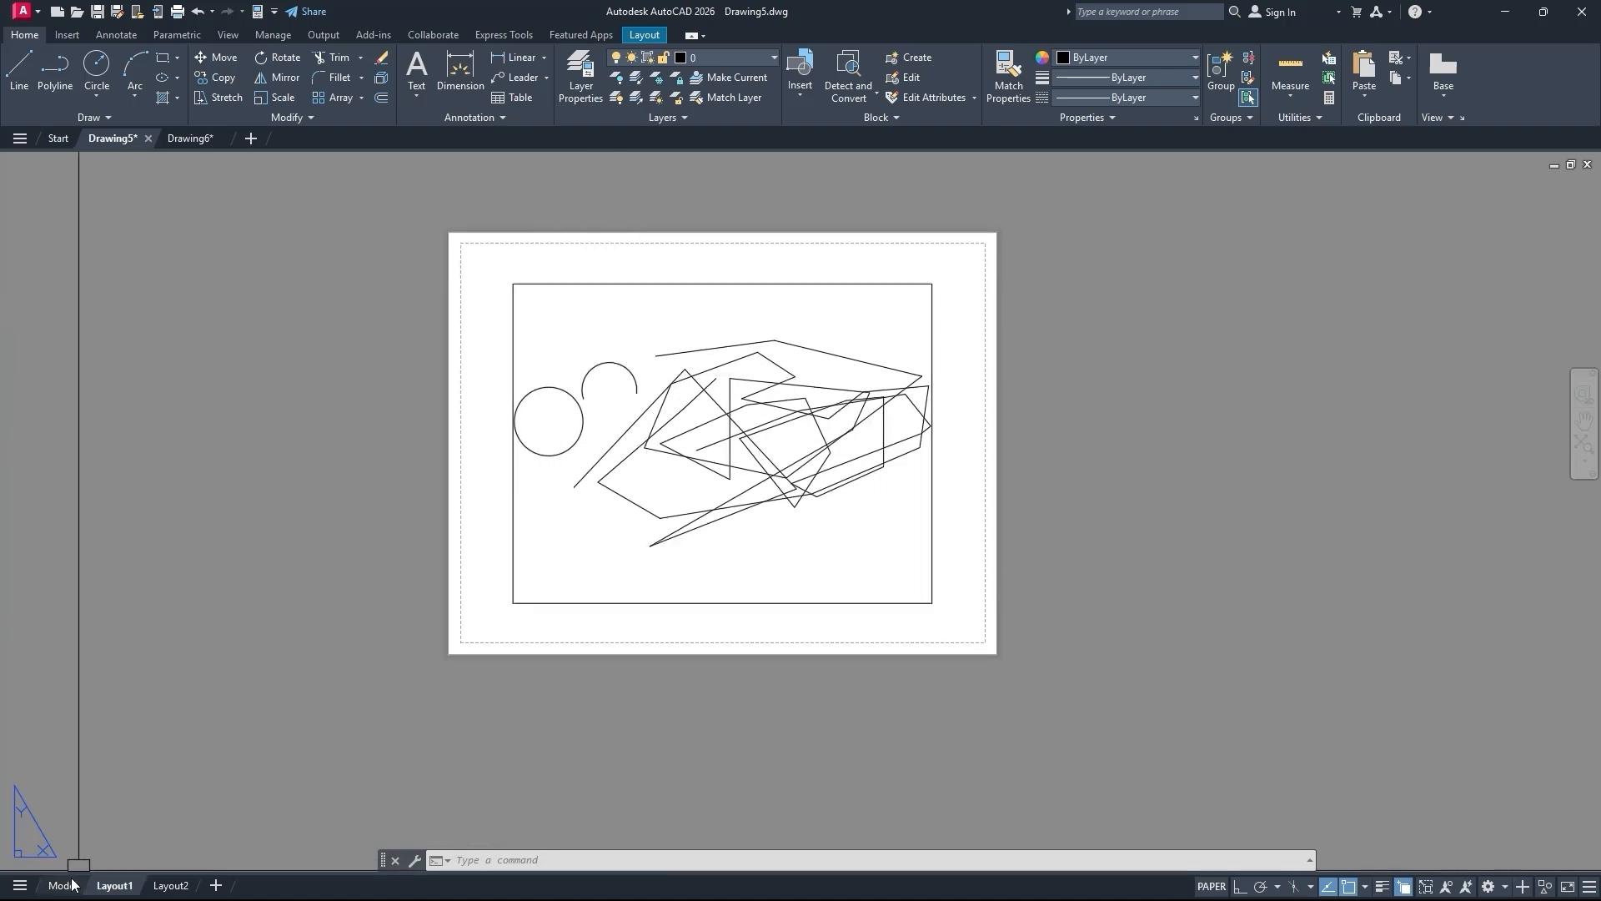
mouse_move(74, 887)
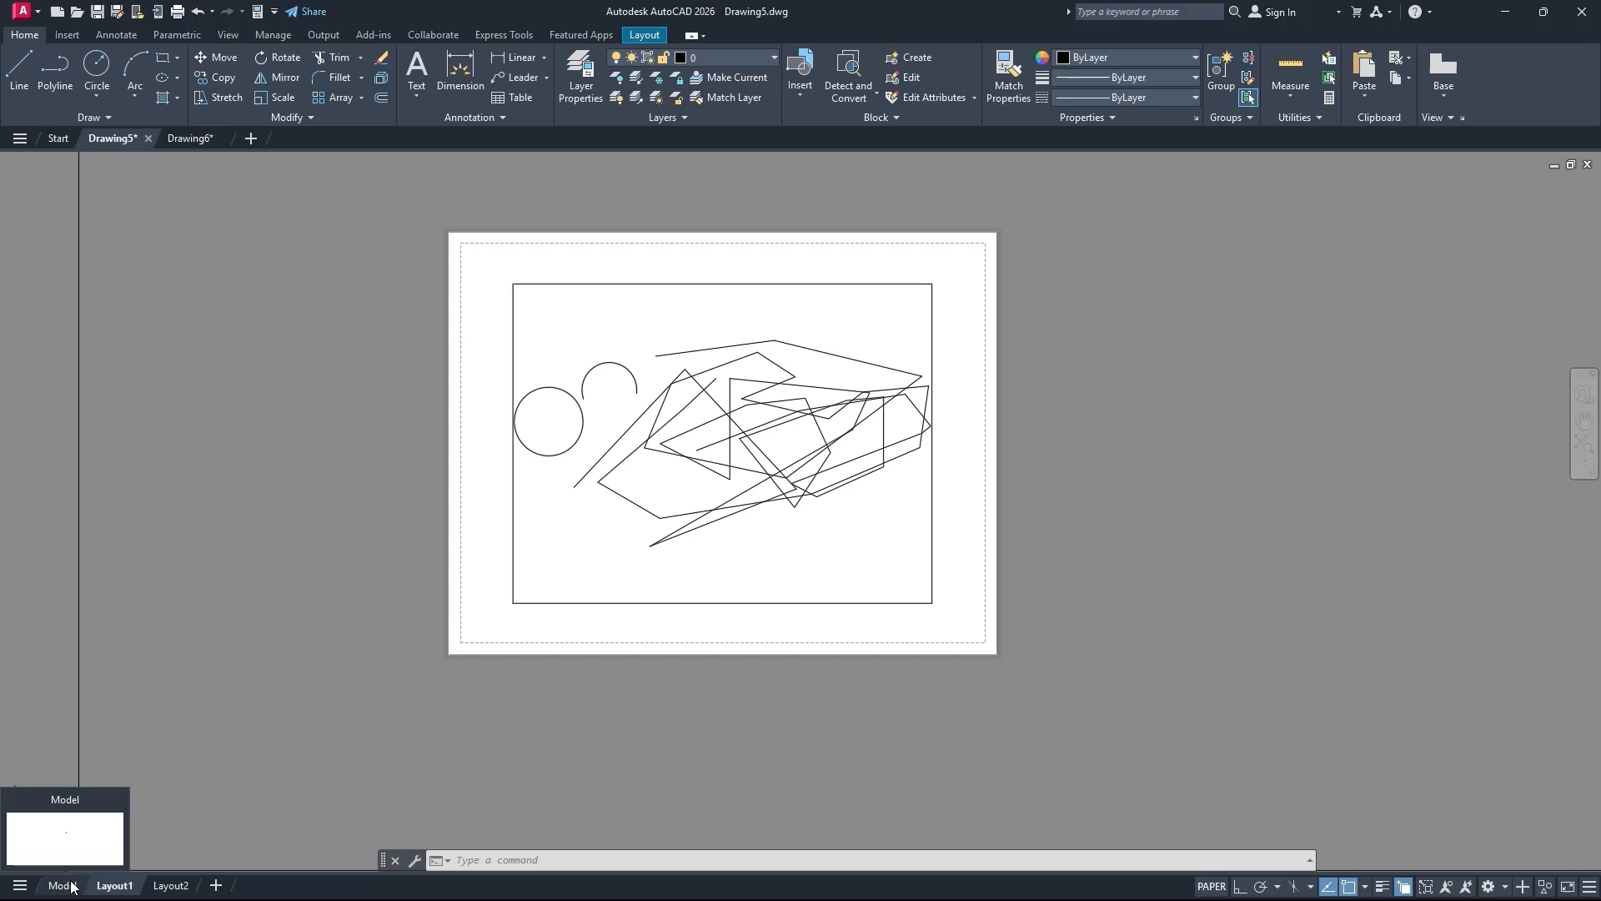
click(62, 886)
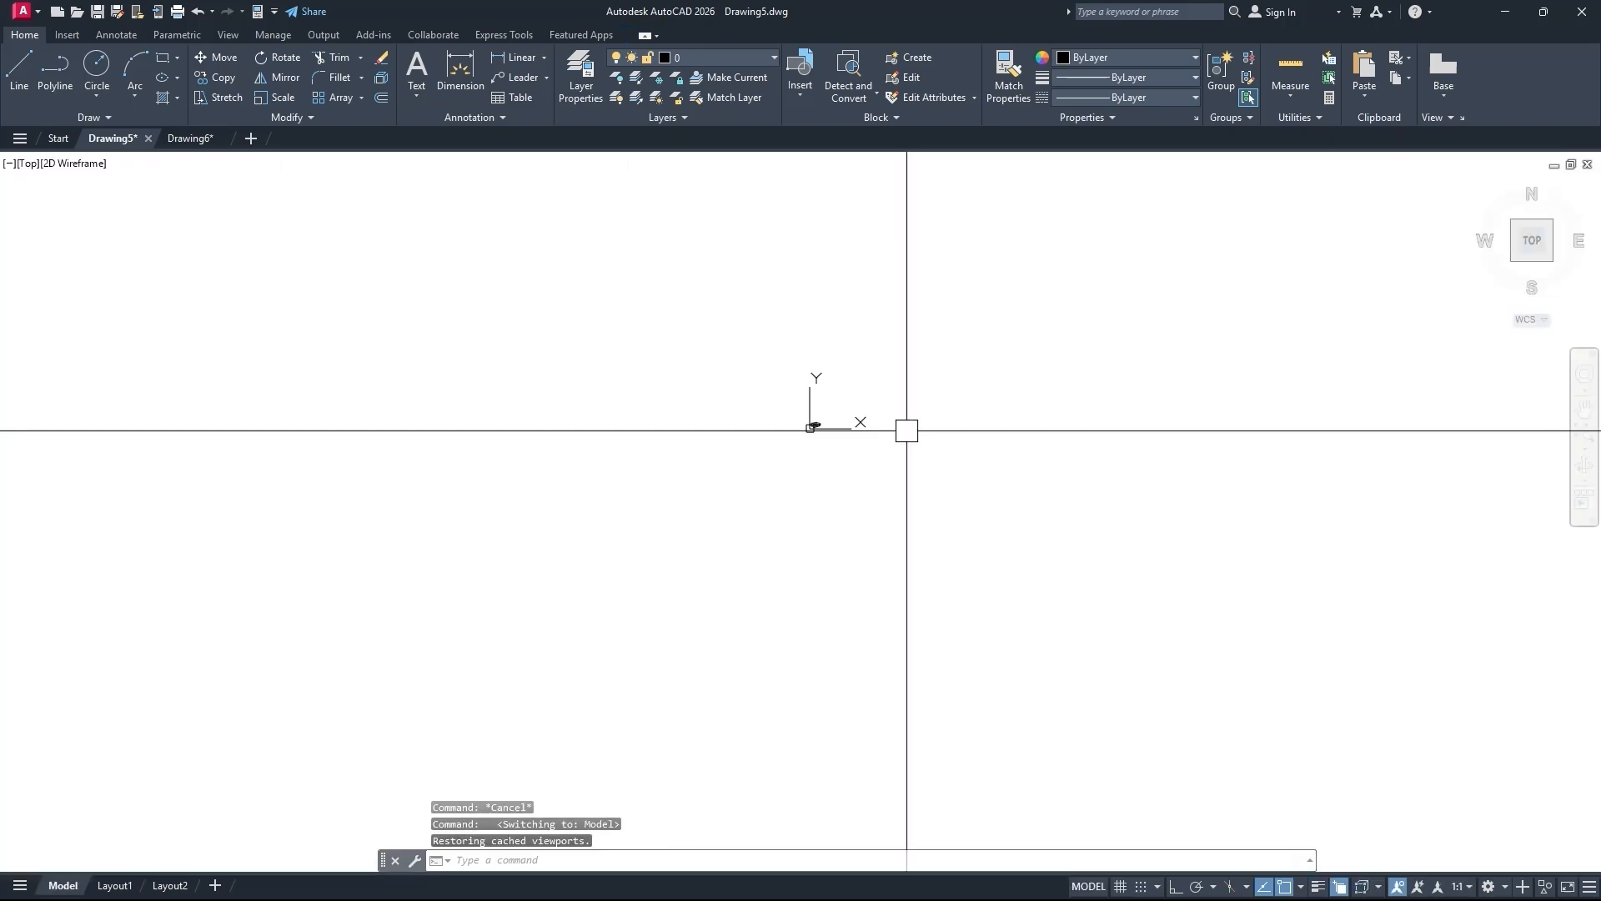
Capture the drawing area around the crosshair, add a red freehand check mark and a circle around the pickbox, and discard the capture.
scroll(920, 386, up, 3)
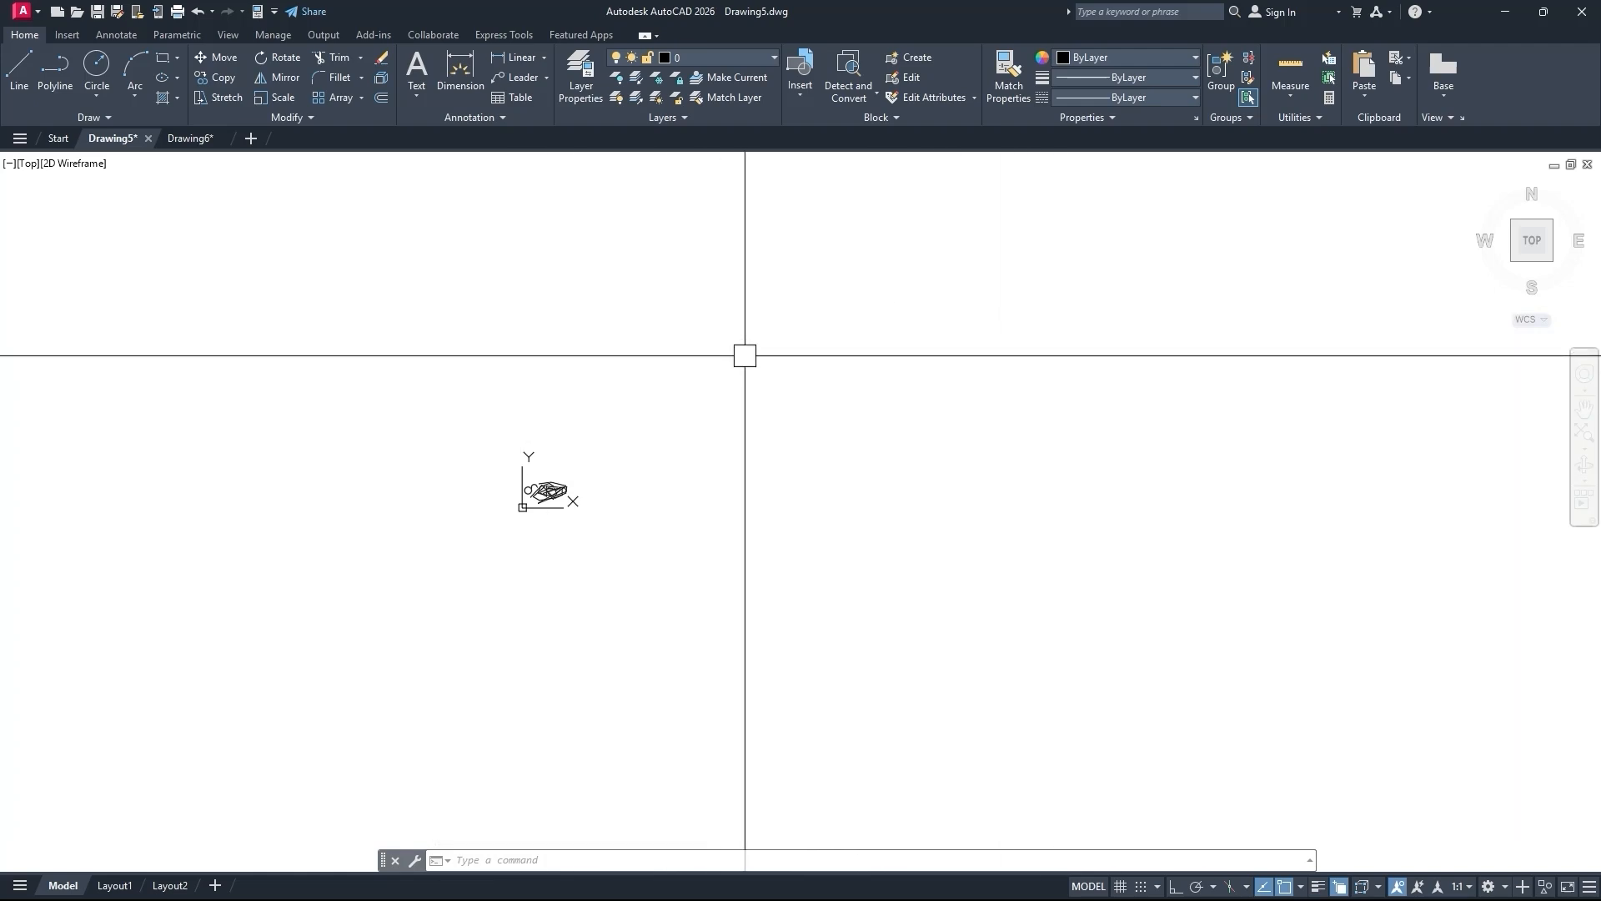
key(Print)
drag(323, 167, 1148, 677)
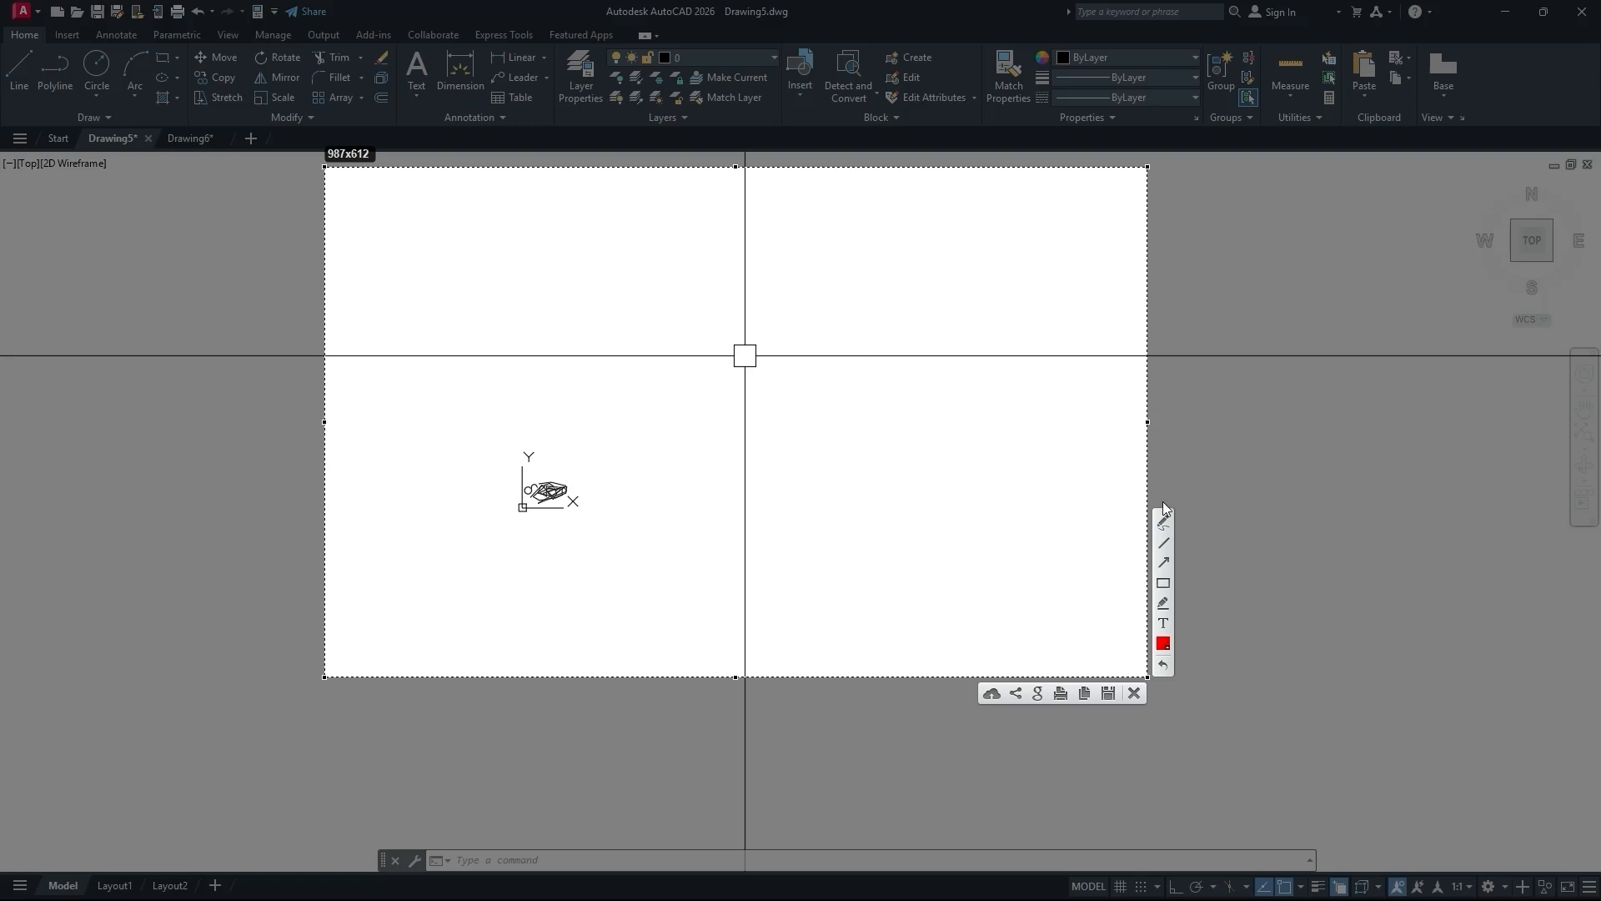
drag(747, 238, 856, 222)
mouse_move(729, 344)
mouse_down()
mouse_move(772, 327)
mouse_move(723, 392)
mouse_move(731, 335)
mouse_up()
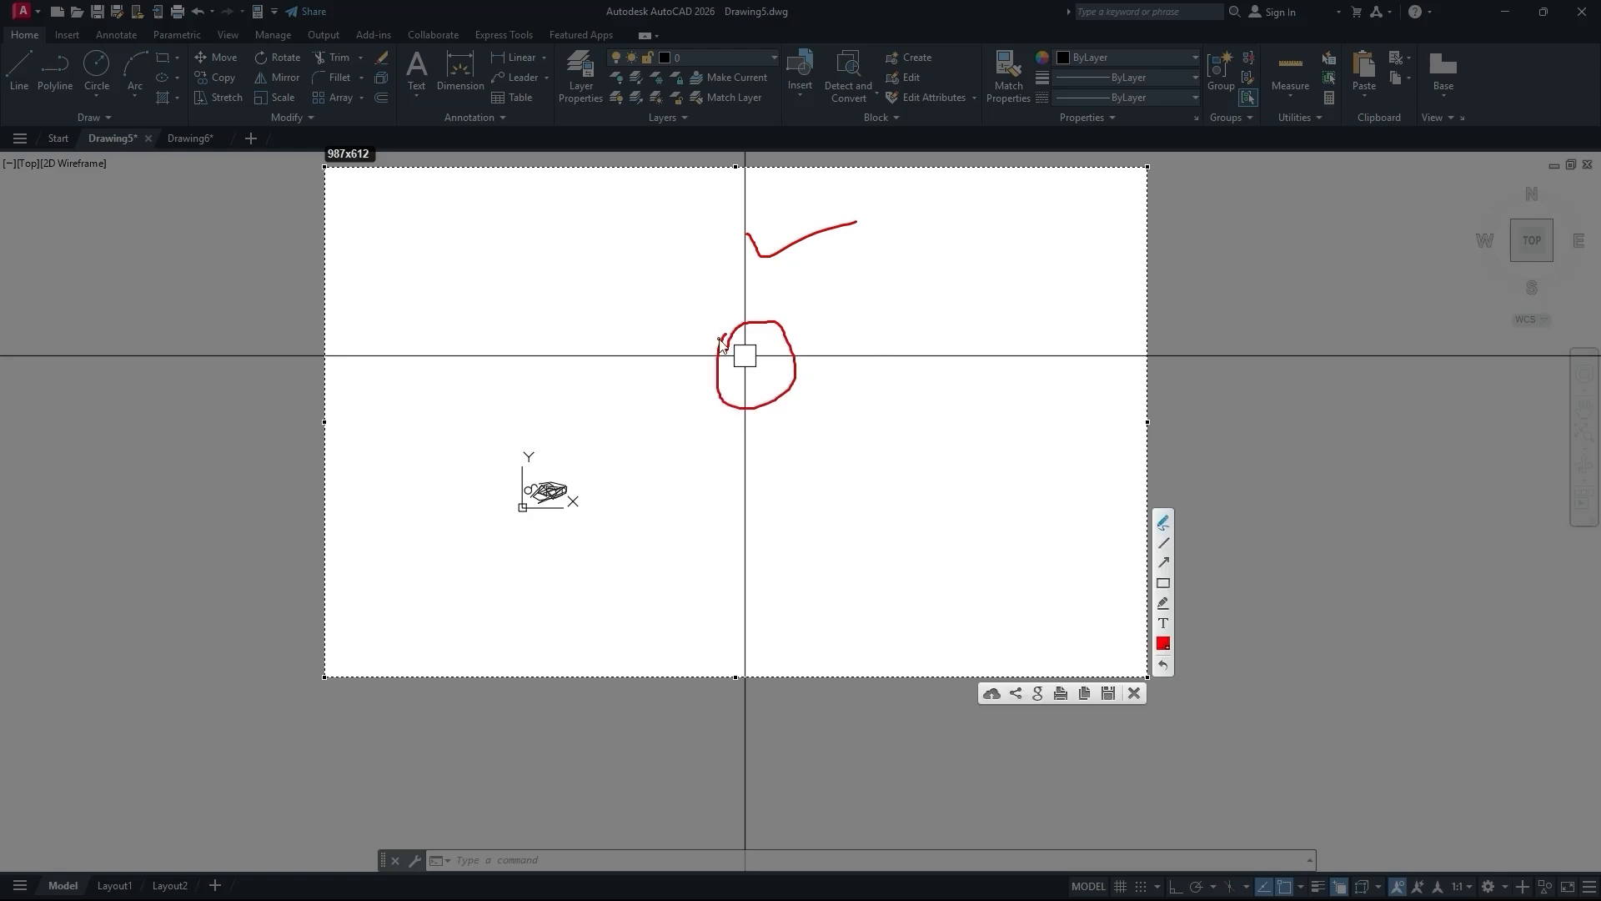
click(1134, 693)
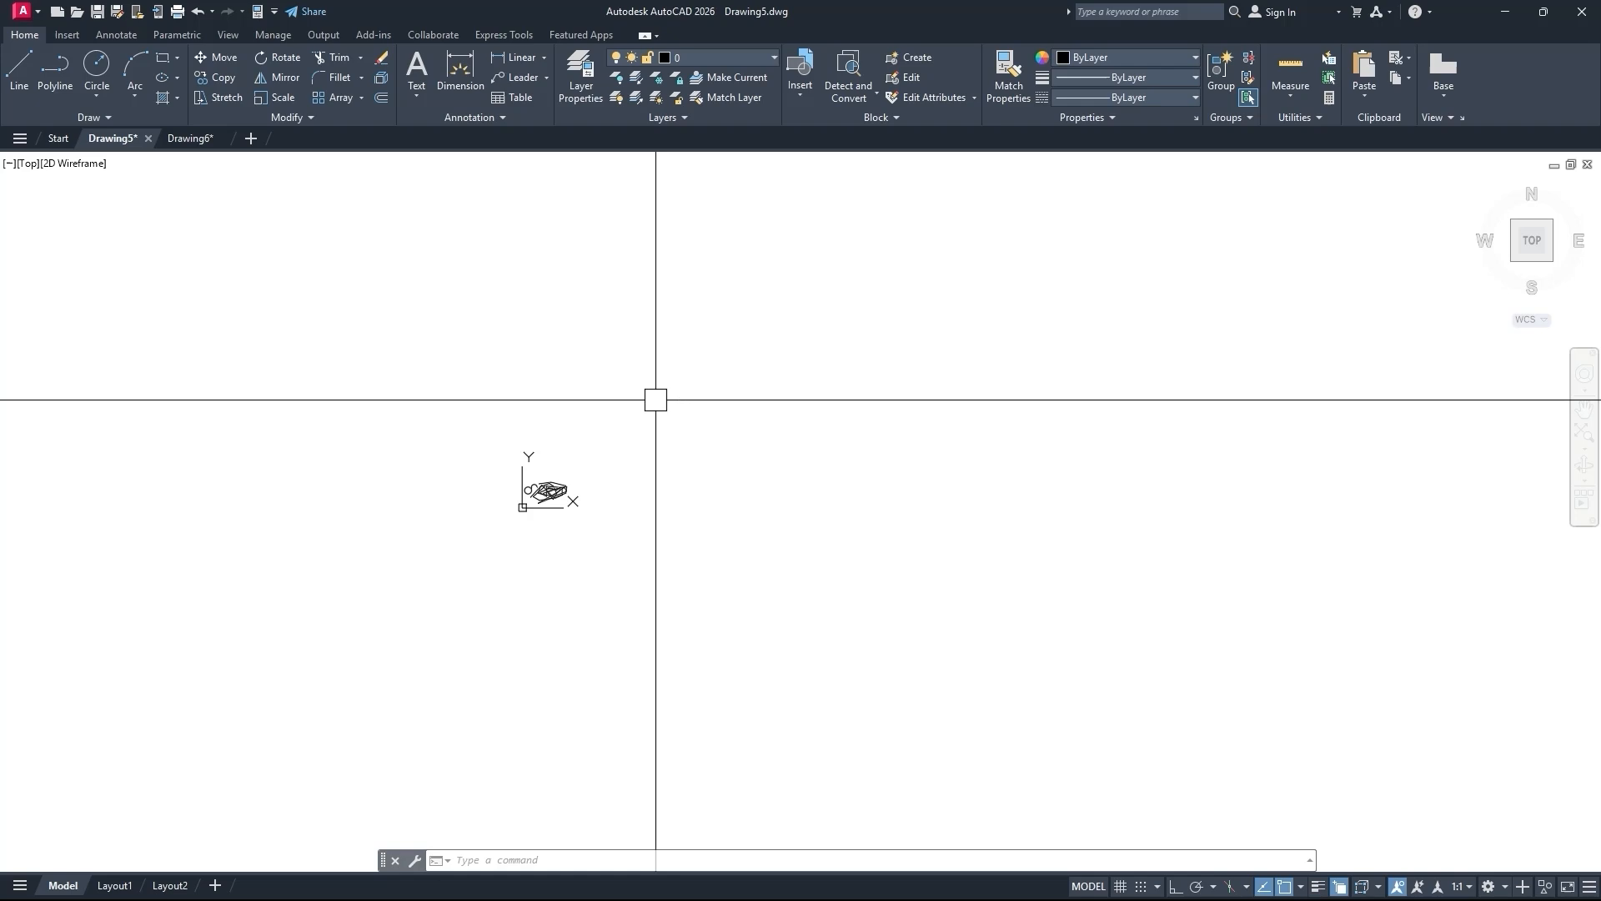
Zoom out and in on the drawing in model space, zoom to its extents, and bring the whole sketch back into view.
scroll(660, 404, down, 7)
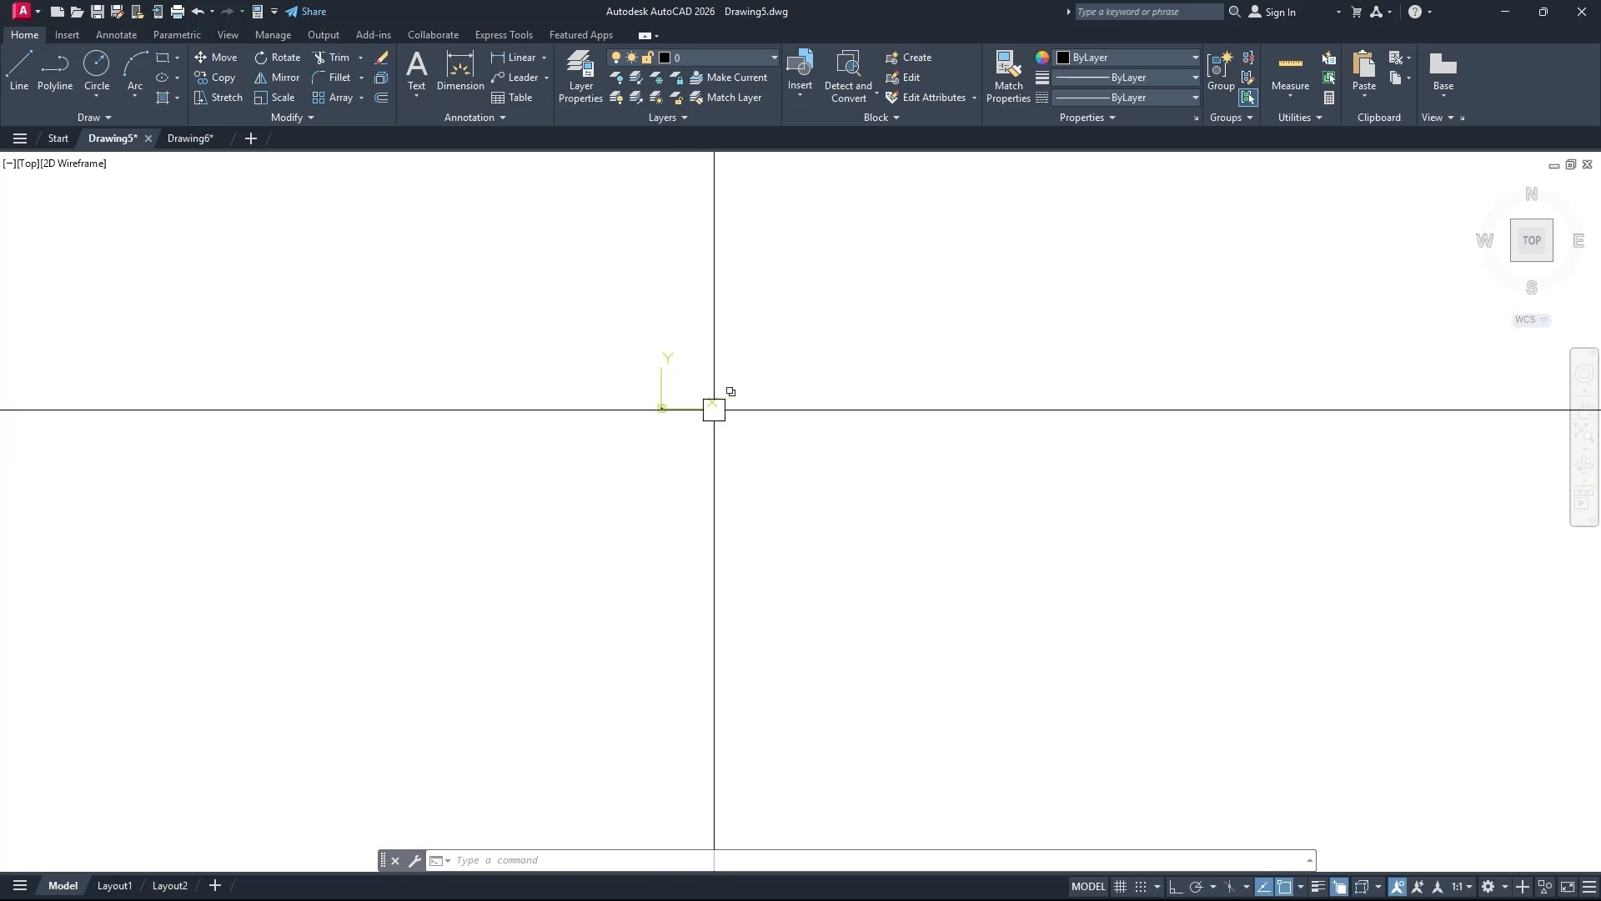
scroll(687, 462, up, 5)
scroll(575, 408, down, 7)
middle_click(692, 464)
middle_click(692, 464)
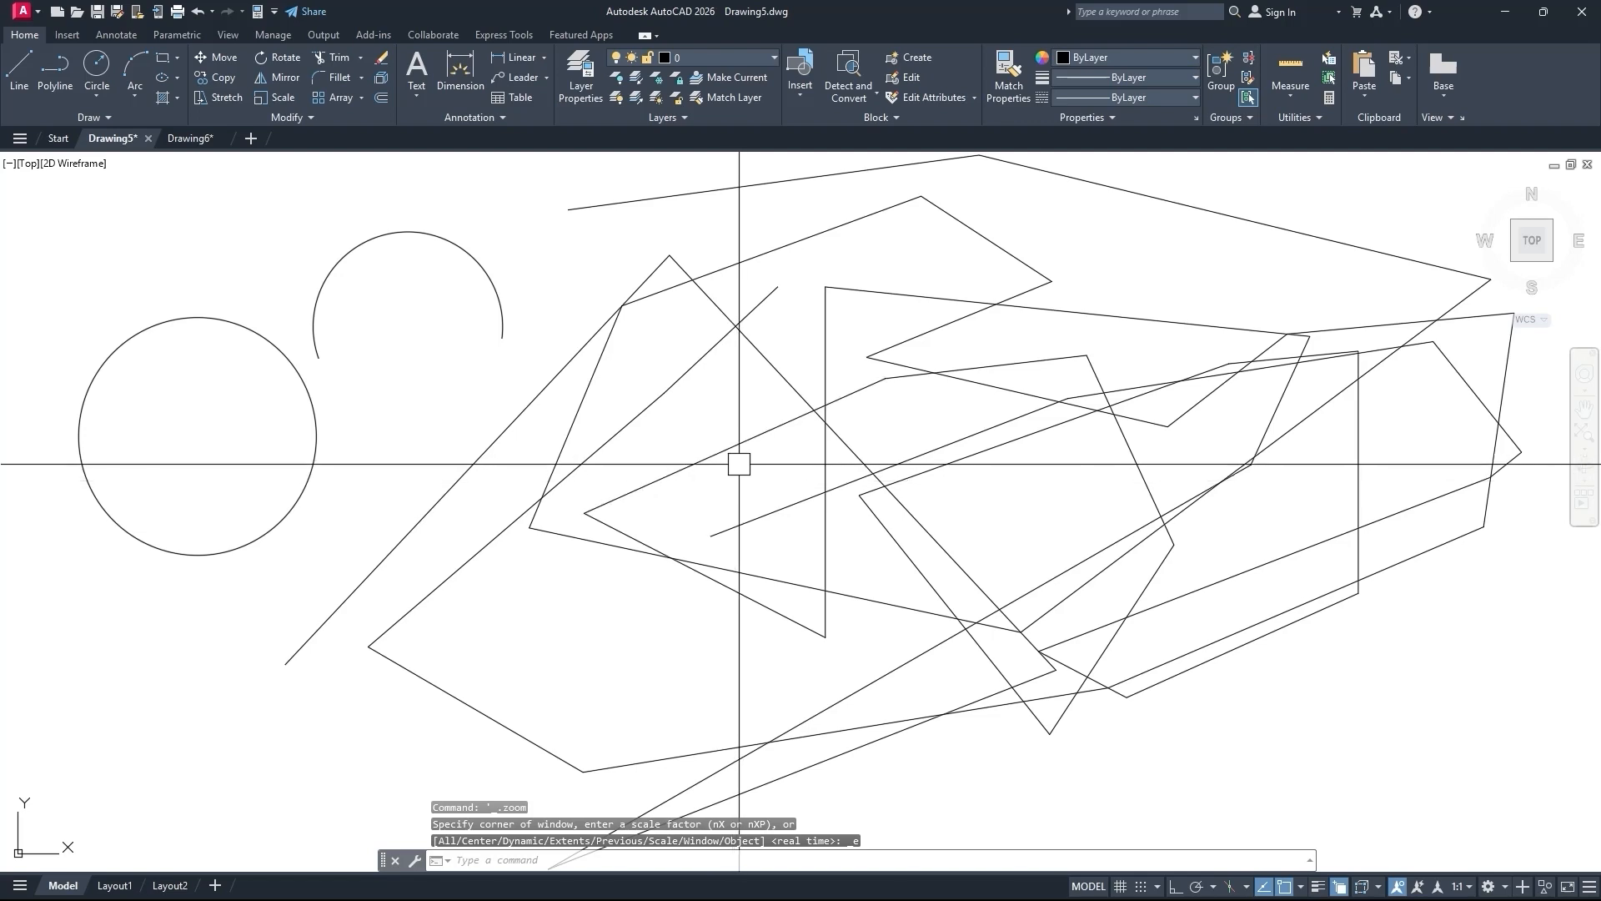
scroll(732, 475, down, 5)
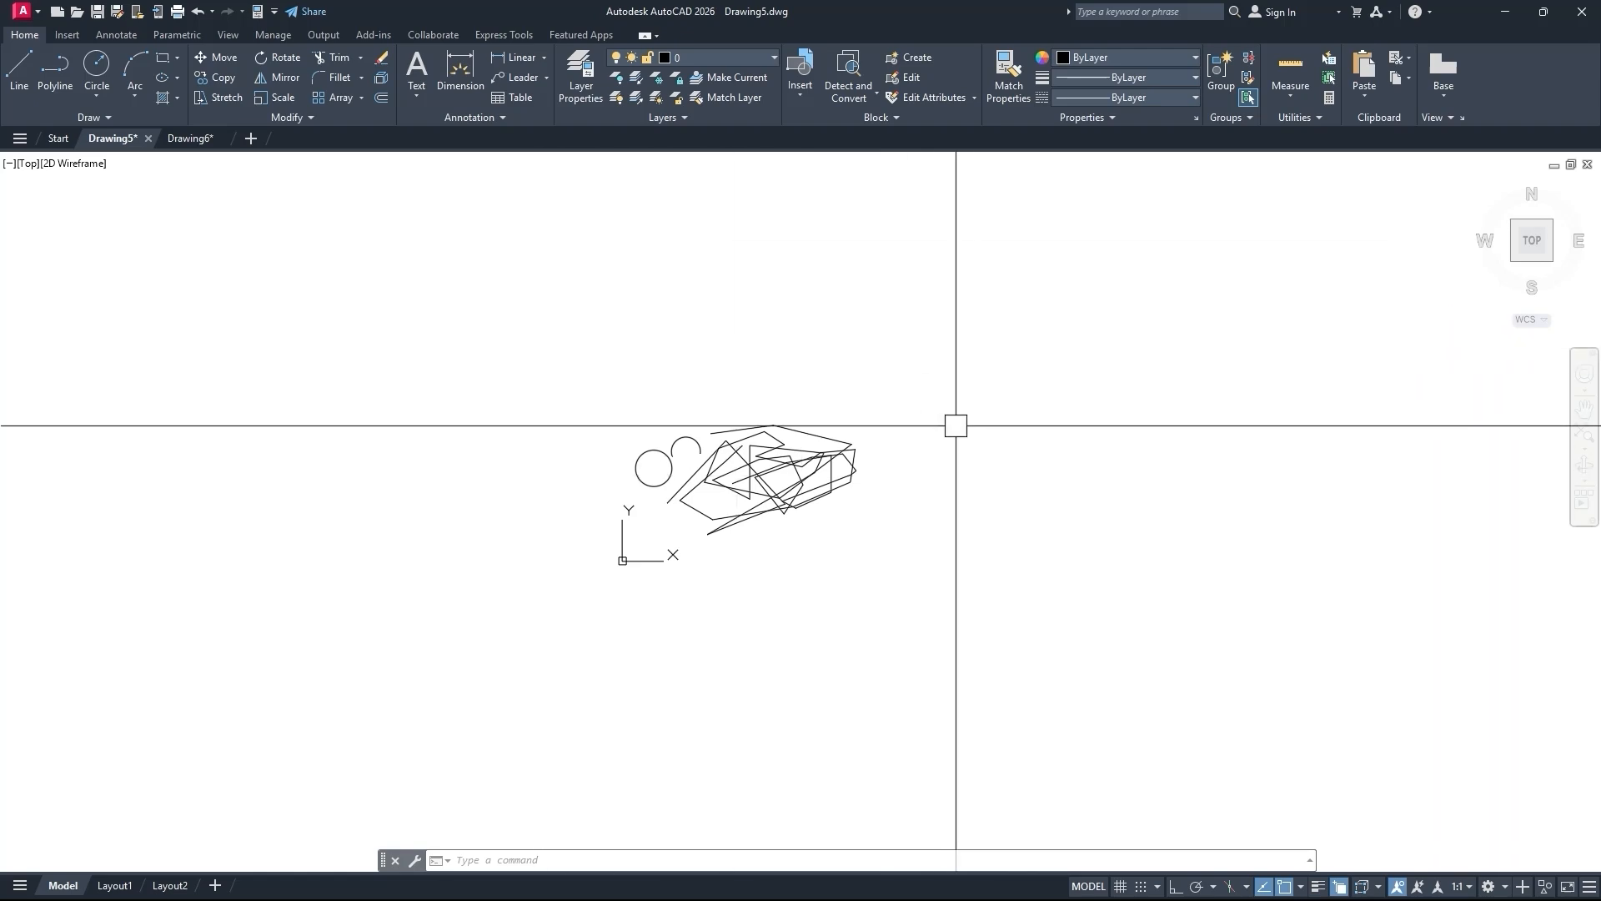
scroll(918, 429, up, 2)
middle_drag(890, 439, 932, 419)
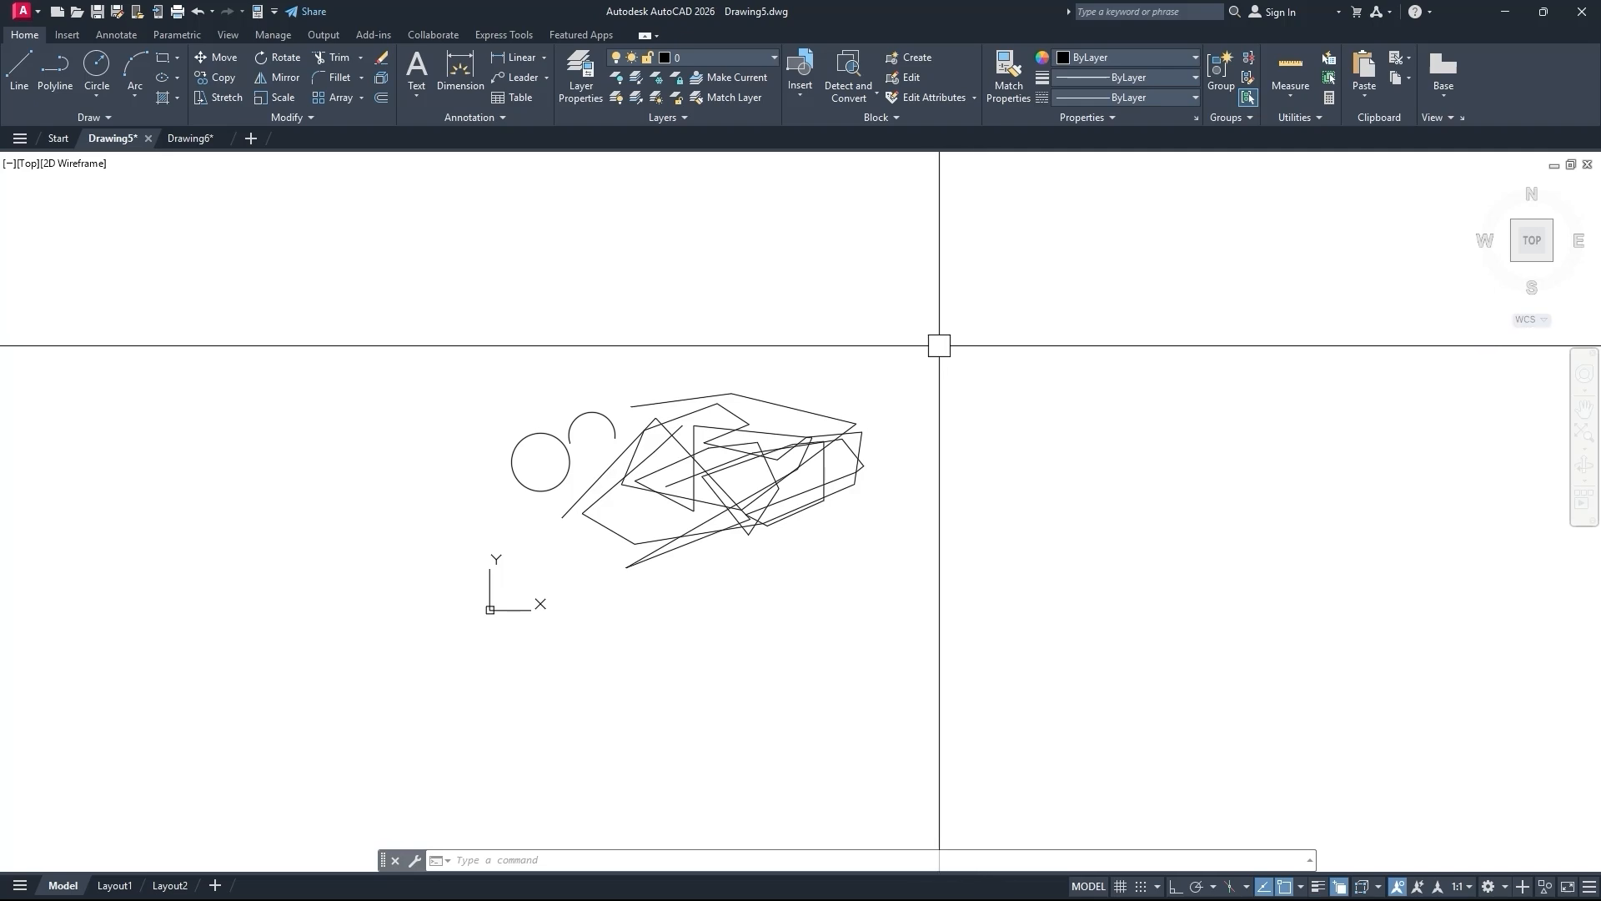
Examine the lines, circle and arc by repeatedly zooming and panning around them in model space.
scroll(924, 366, down, 5)
scroll(922, 371, up, 5)
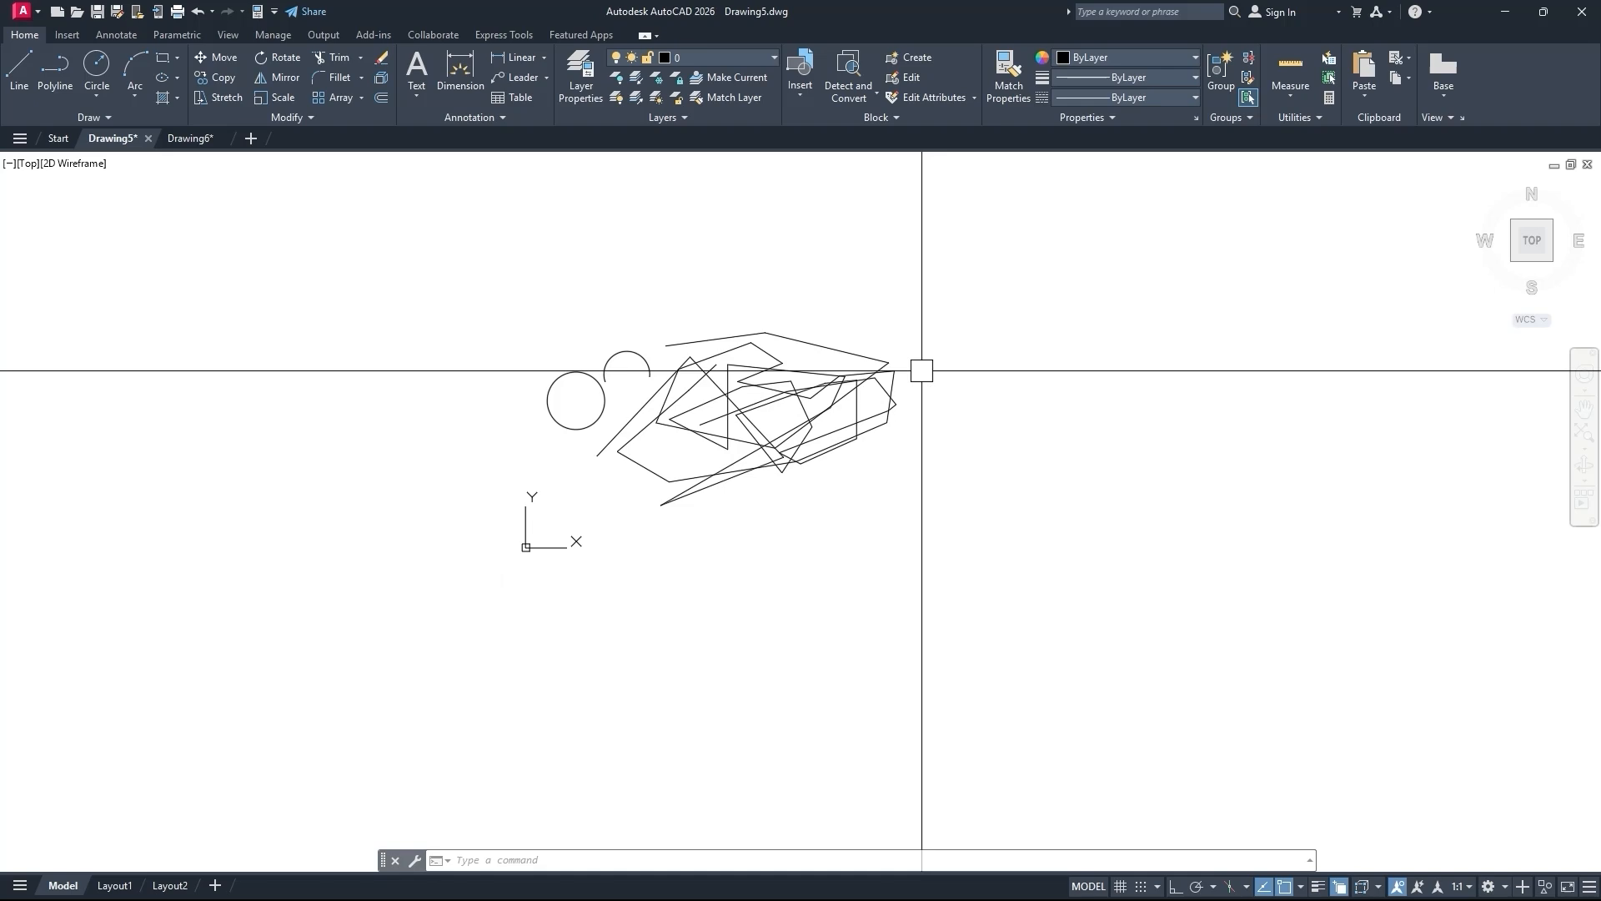
mouse_move(1080, 359)
middle_down()
mouse_move(1223, 400)
mouse_move(1013, 445)
middle_up()
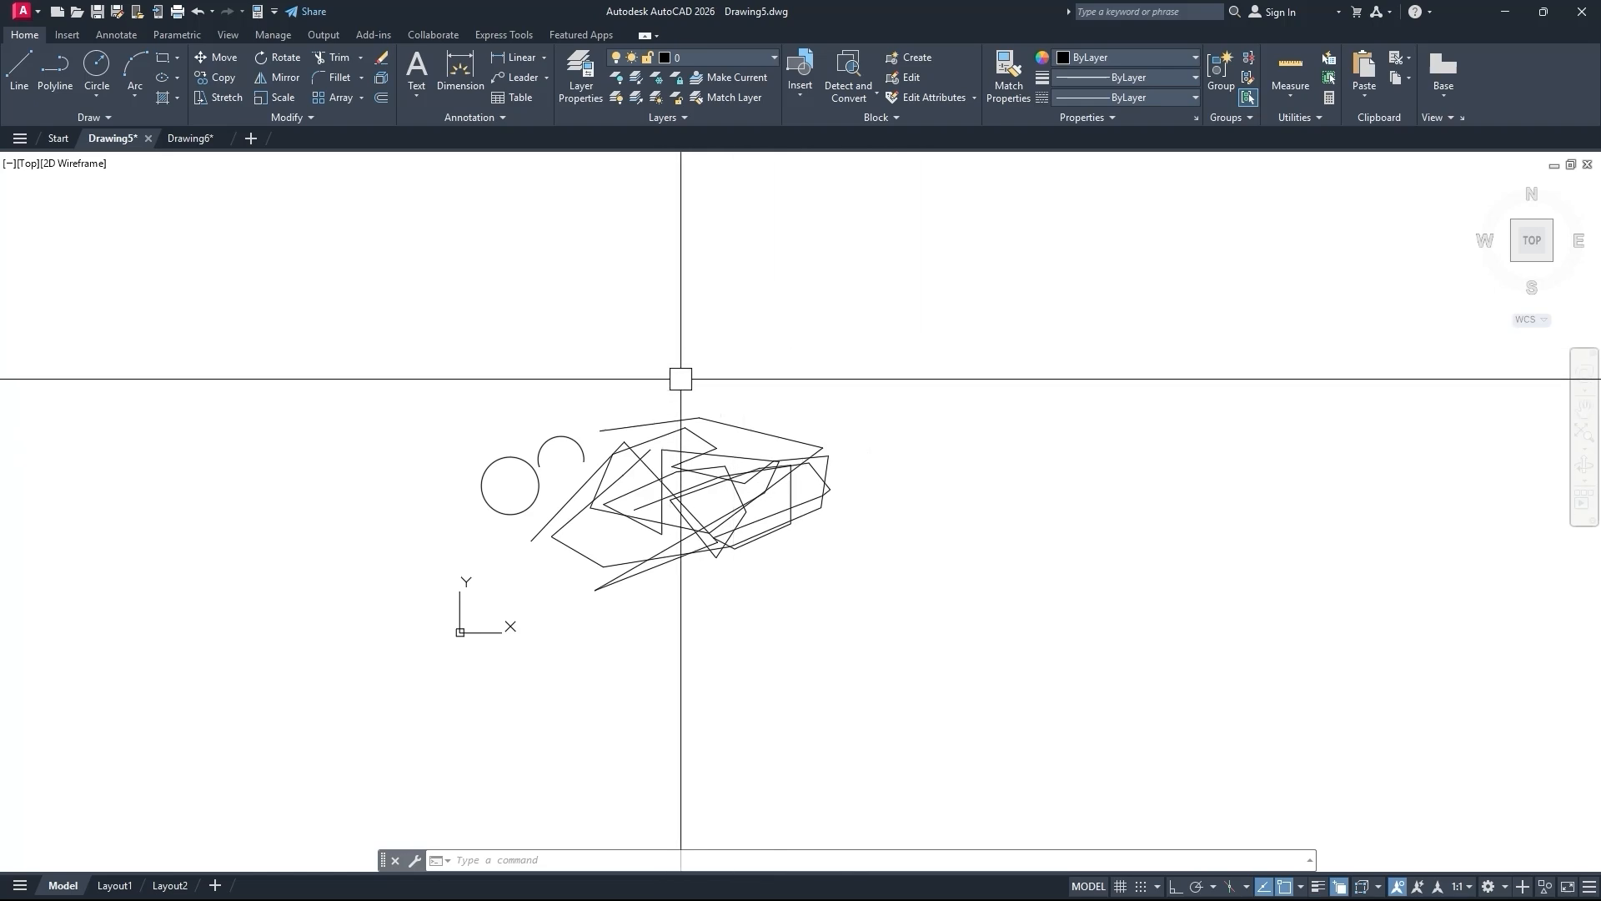
scroll(680, 379, down, 6)
scroll(780, 380, down, 3)
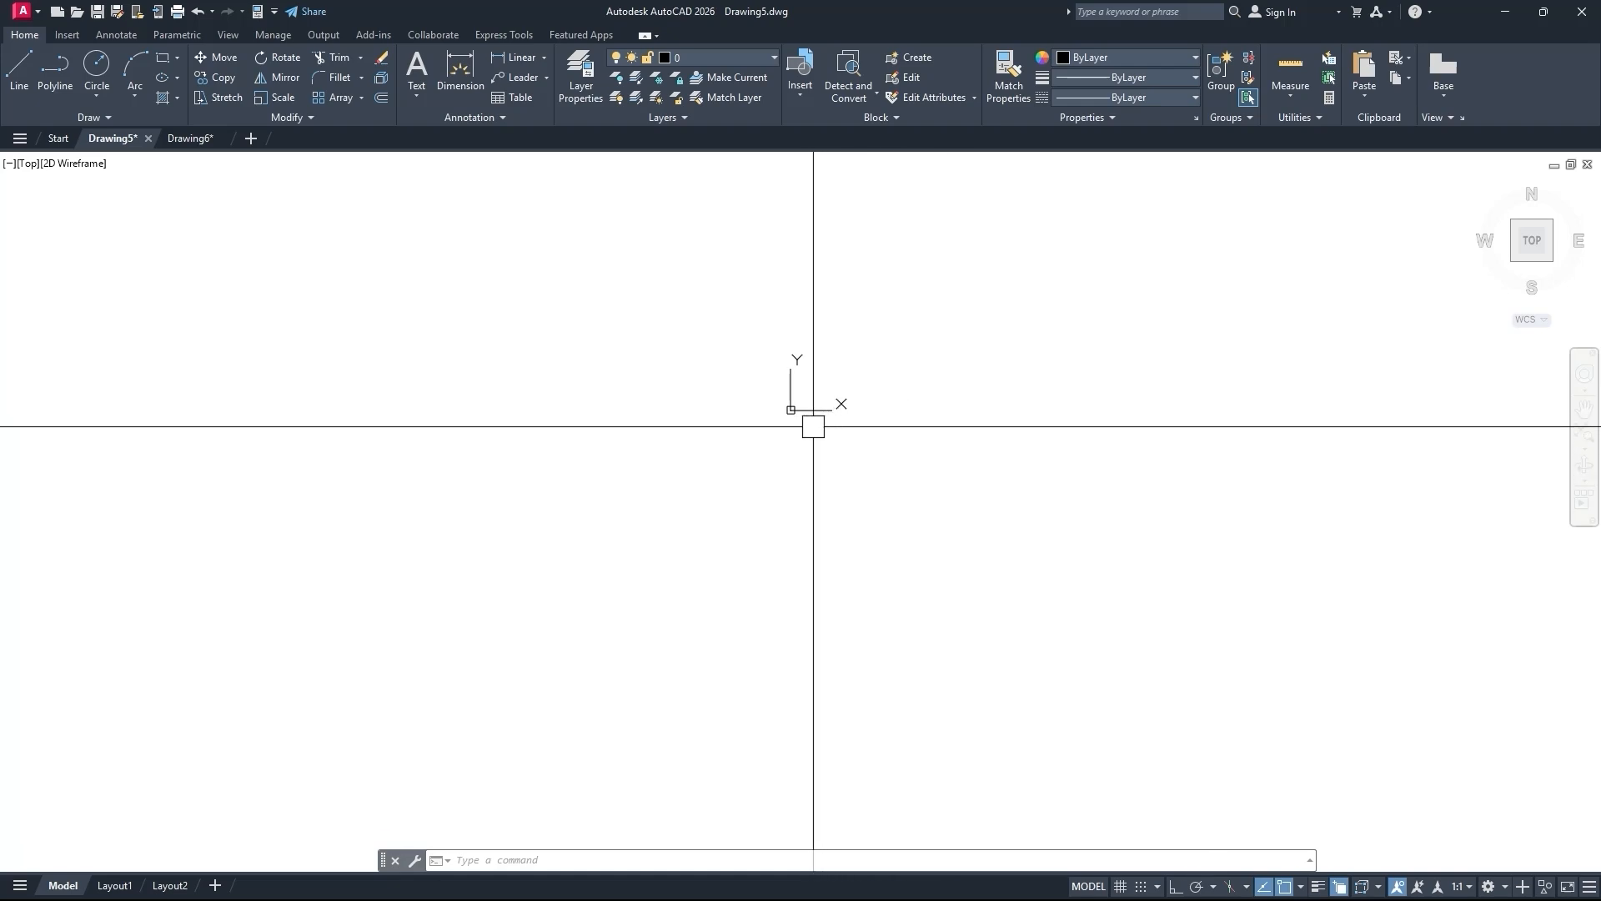
scroll(797, 413, up, 3)
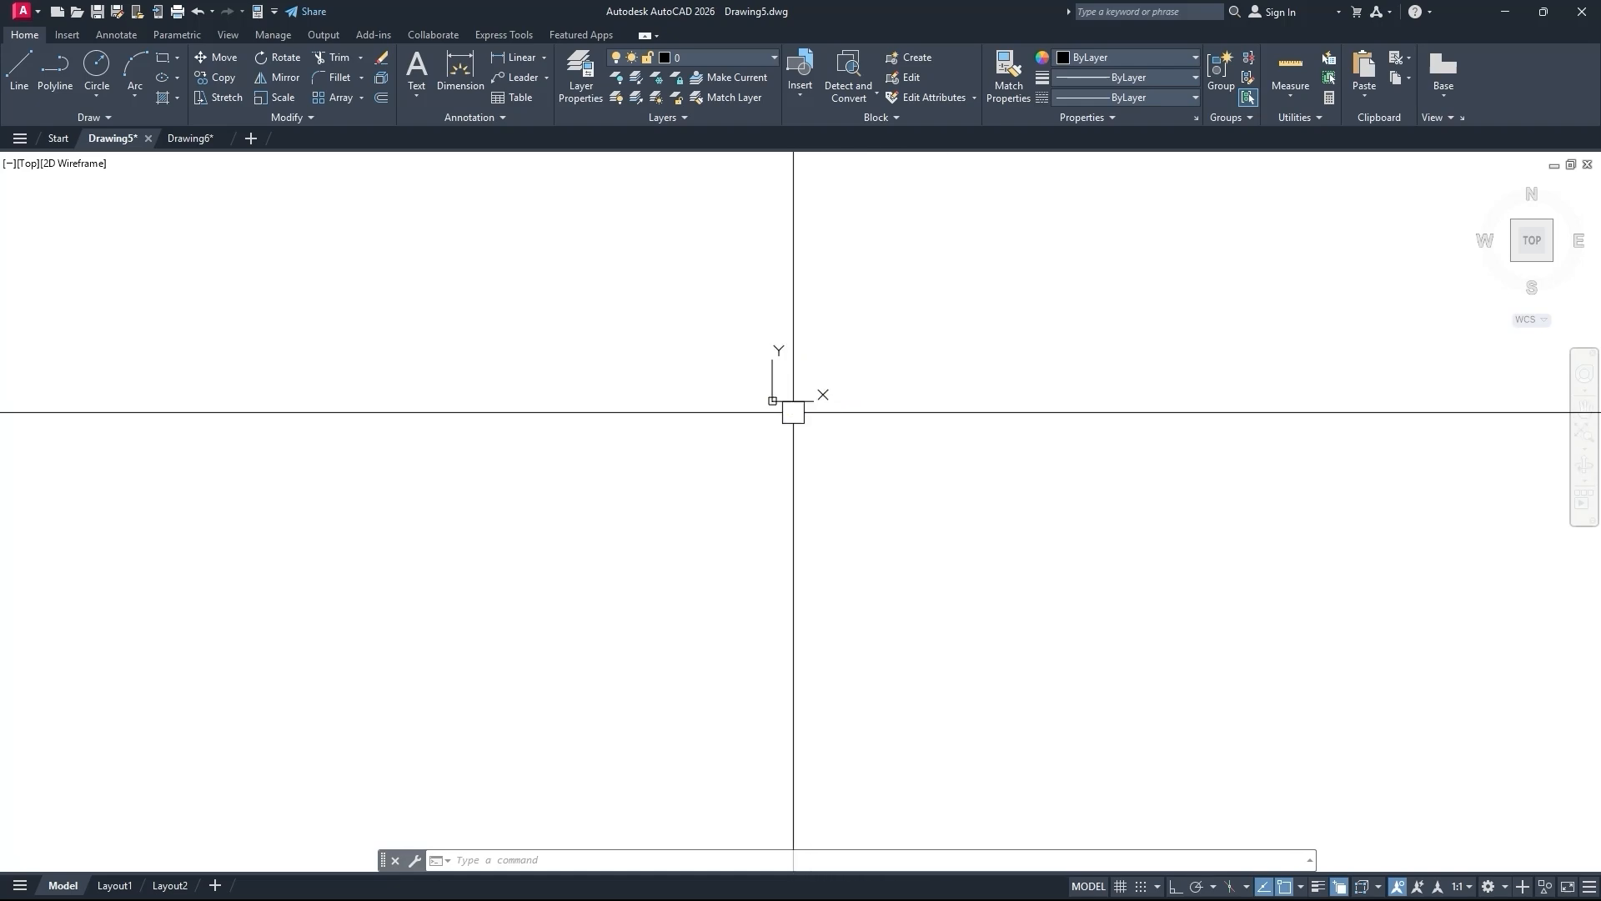
scroll(762, 386, up, 4)
scroll(734, 340, up, 10)
scroll(713, 437, down, 5)
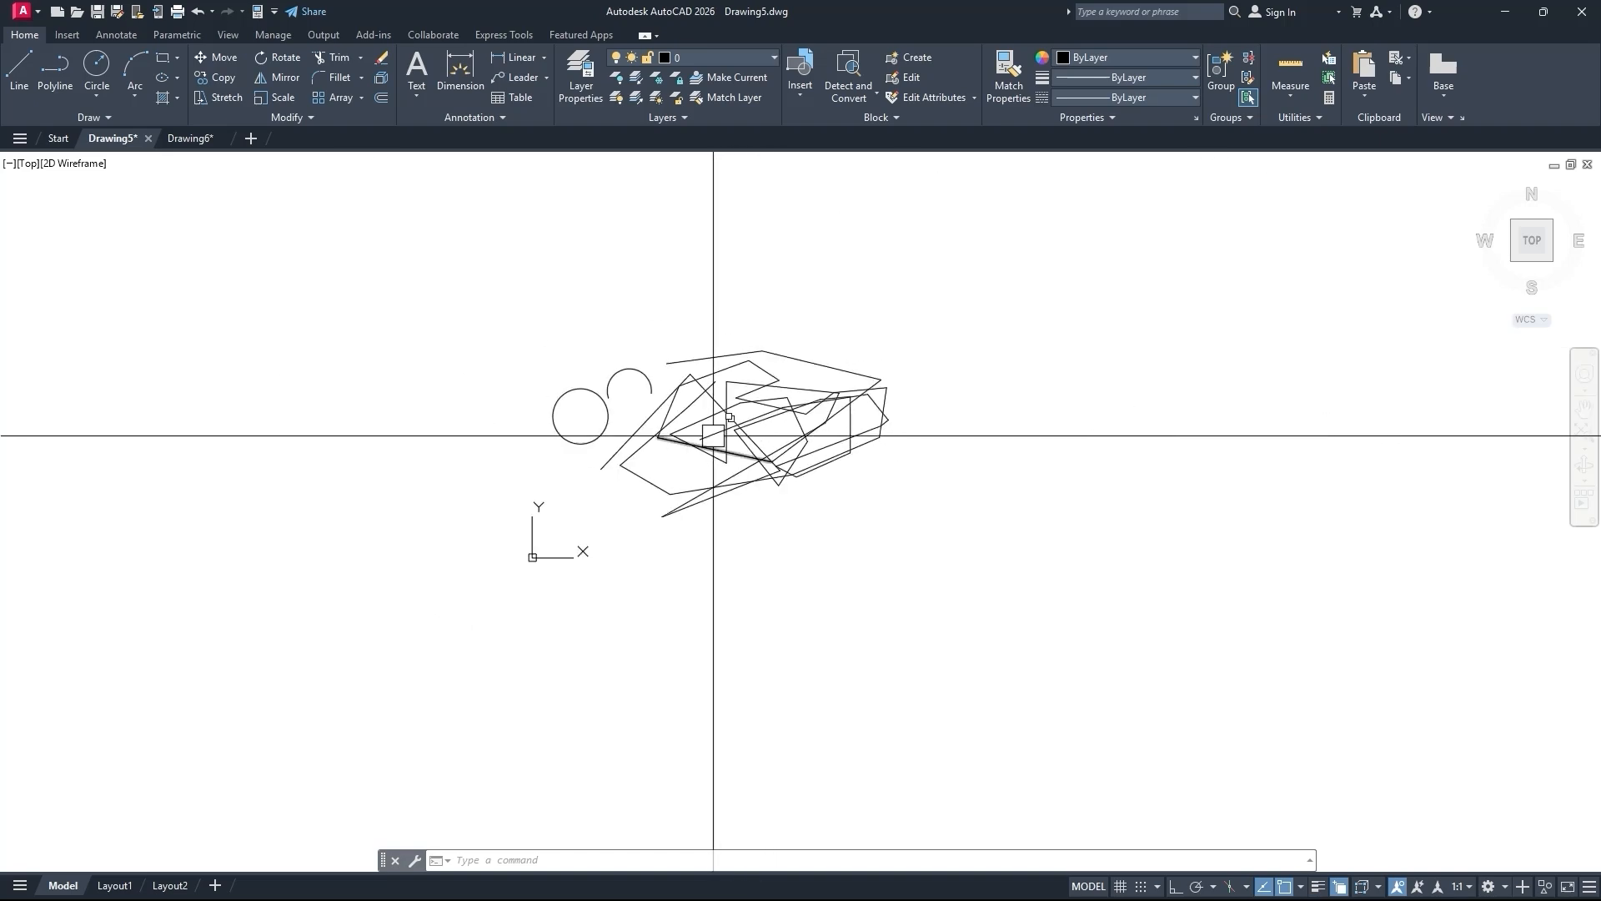
scroll(713, 436, up, 2)
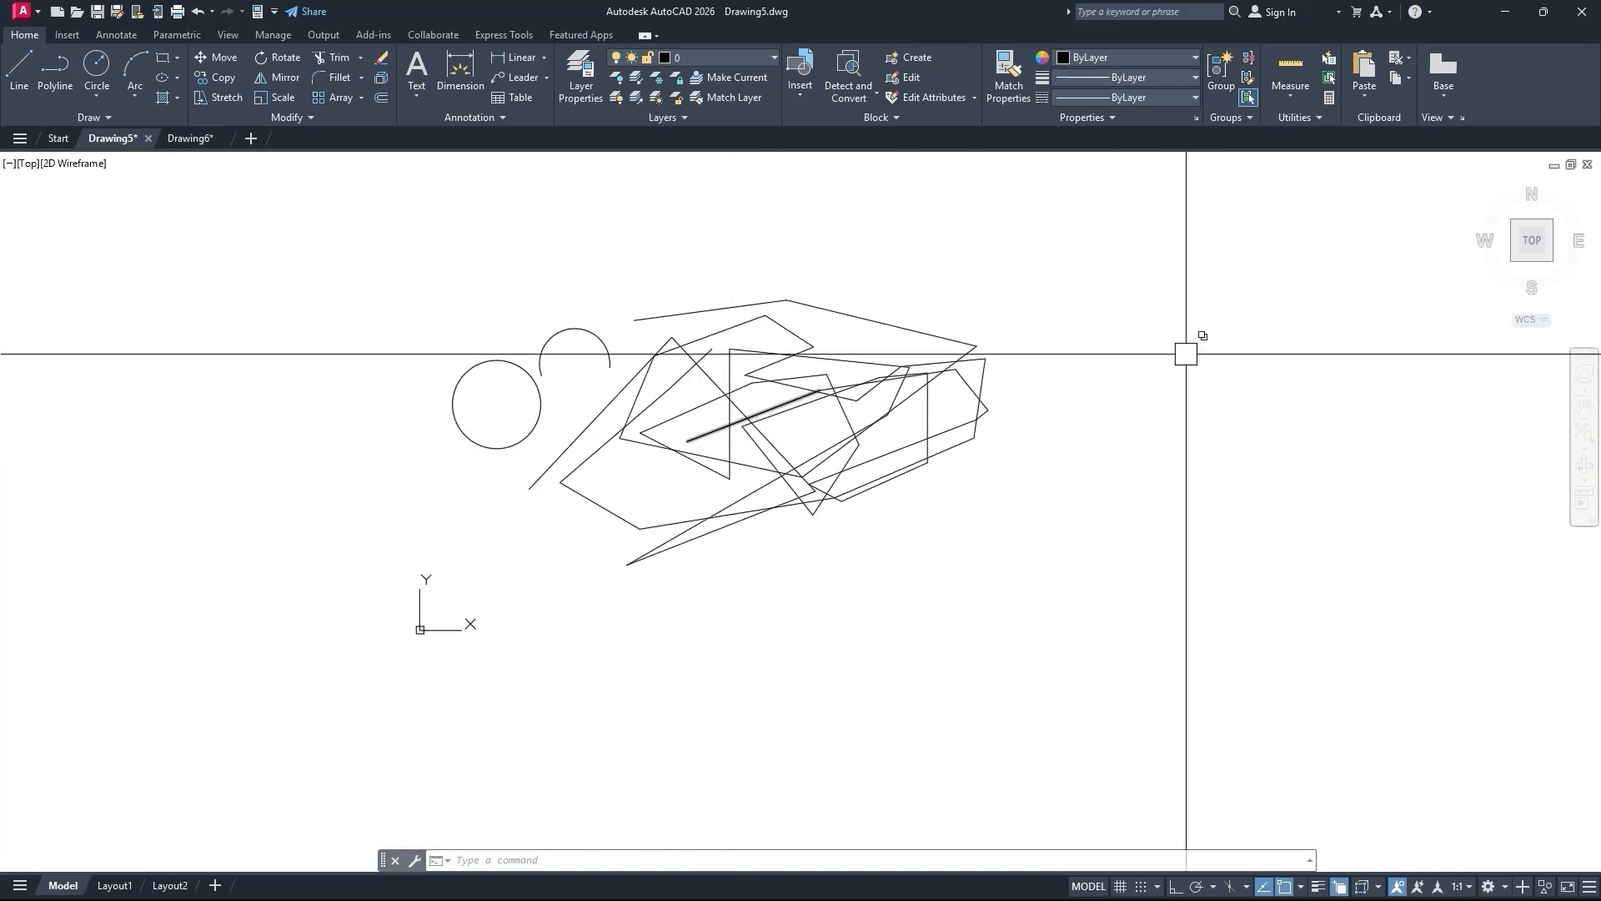
middle_drag(1199, 324, 1122, 303)
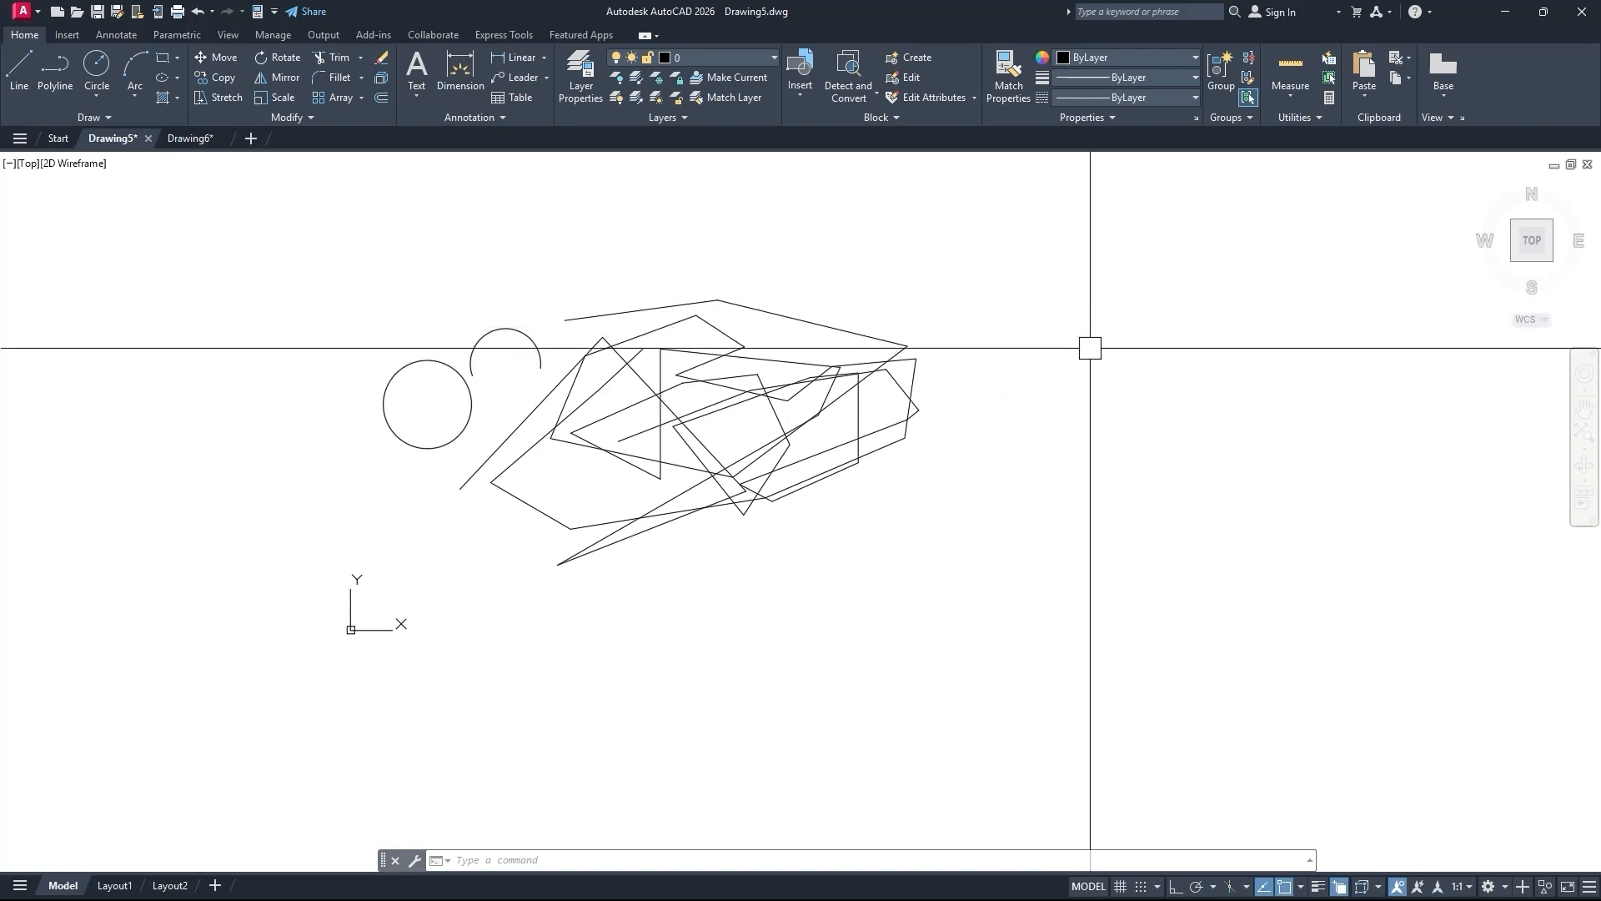
mouse_move(1047, 368)
middle_down()
mouse_move(1294, 375)
mouse_move(1284, 433)
mouse_move(883, 415)
mouse_move(718, 264)
mouse_move(929, 240)
mouse_move(1365, 254)
mouse_move(1323, 364)
mouse_move(762, 331)
mouse_move(819, 247)
mouse_move(1326, 258)
mouse_move(729, 379)
mouse_move(1290, 325)
mouse_move(851, 473)
middle_up()
scroll(1291, 325, down, 4)
scroll(1236, 363, up, 4)
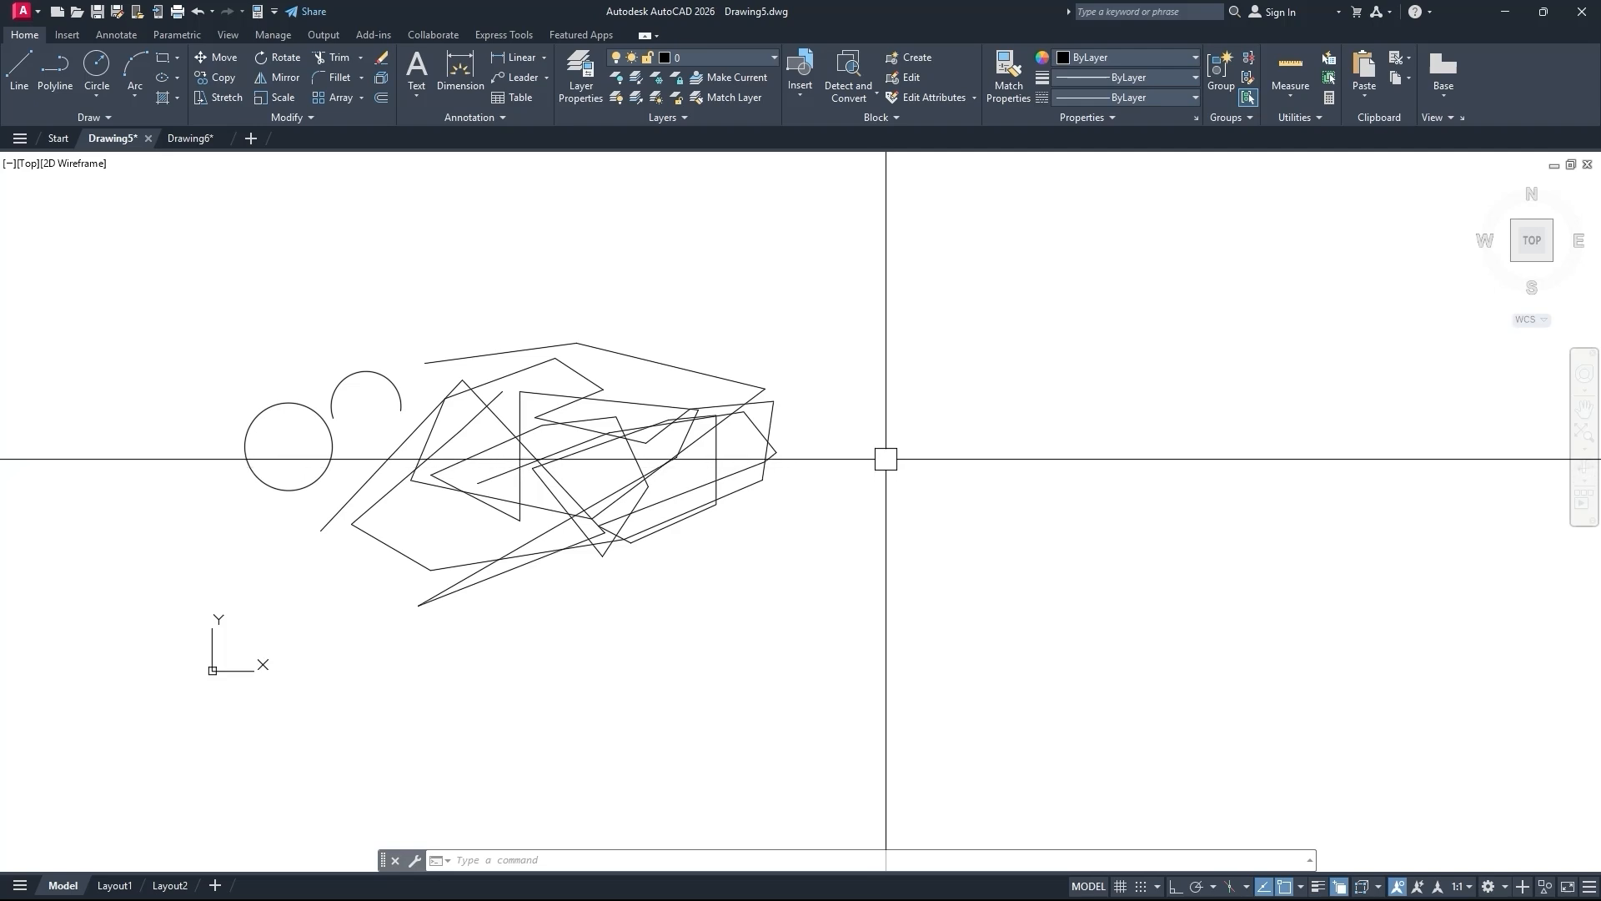
mouse_move(896, 462)
middle_down()
mouse_move(826, 413)
mouse_move(1126, 322)
mouse_move(1307, 521)
mouse_move(1029, 543)
mouse_move(976, 584)
middle_up()
scroll(1244, 525, down, 3)
scroll(976, 584, up, 2)
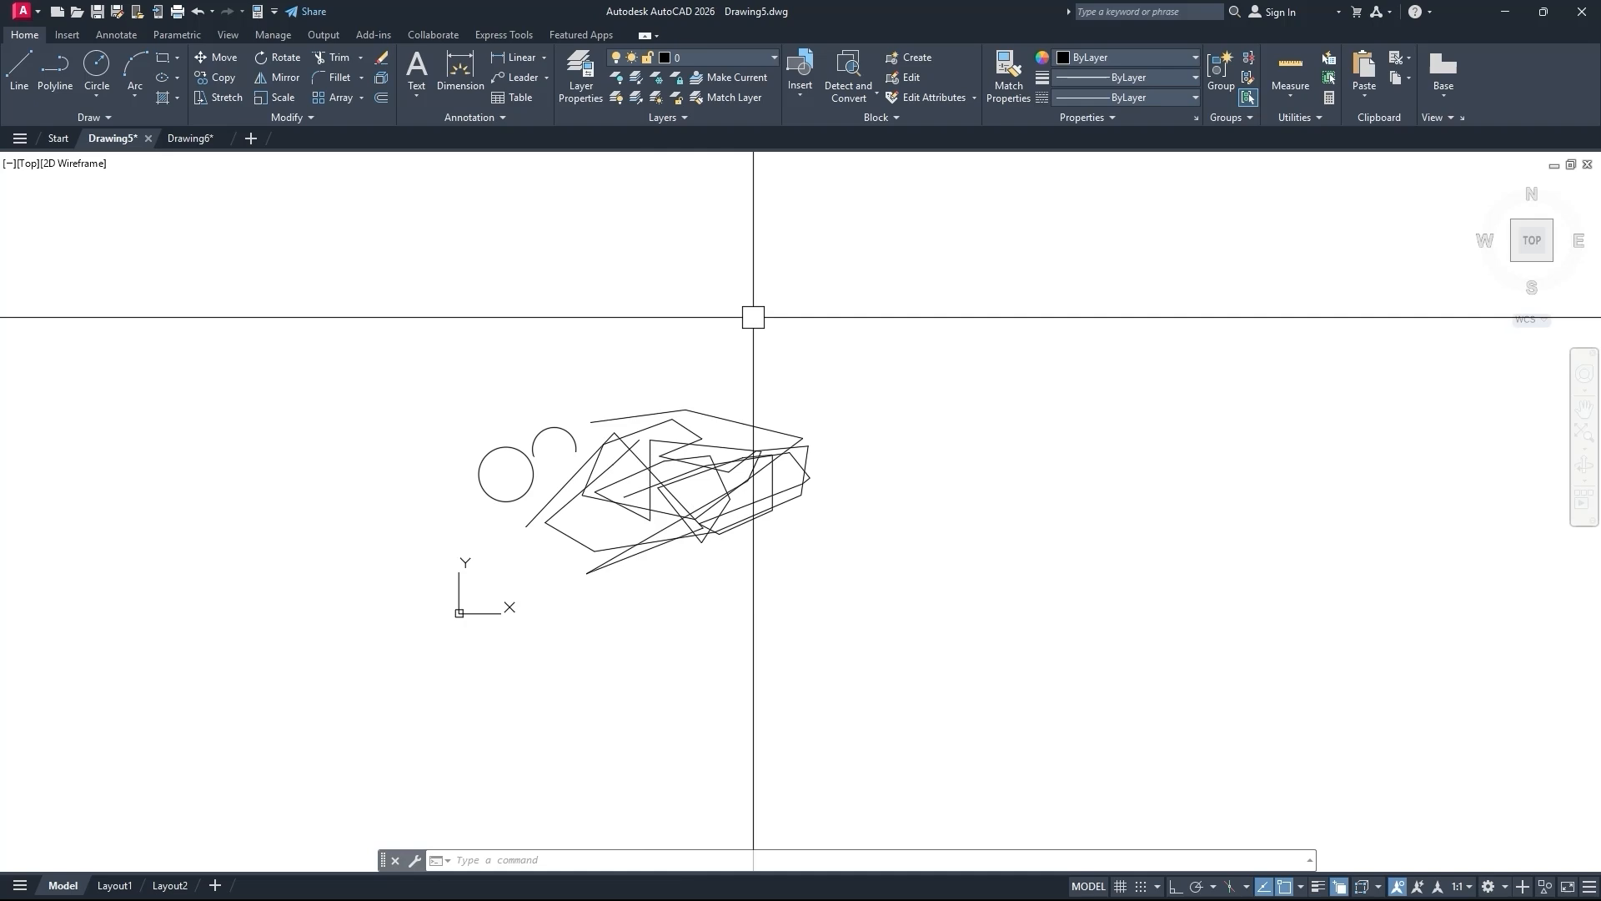
Look through the recent documents, view the program's Open and Save options, and close the Options dialog.
click(37, 15)
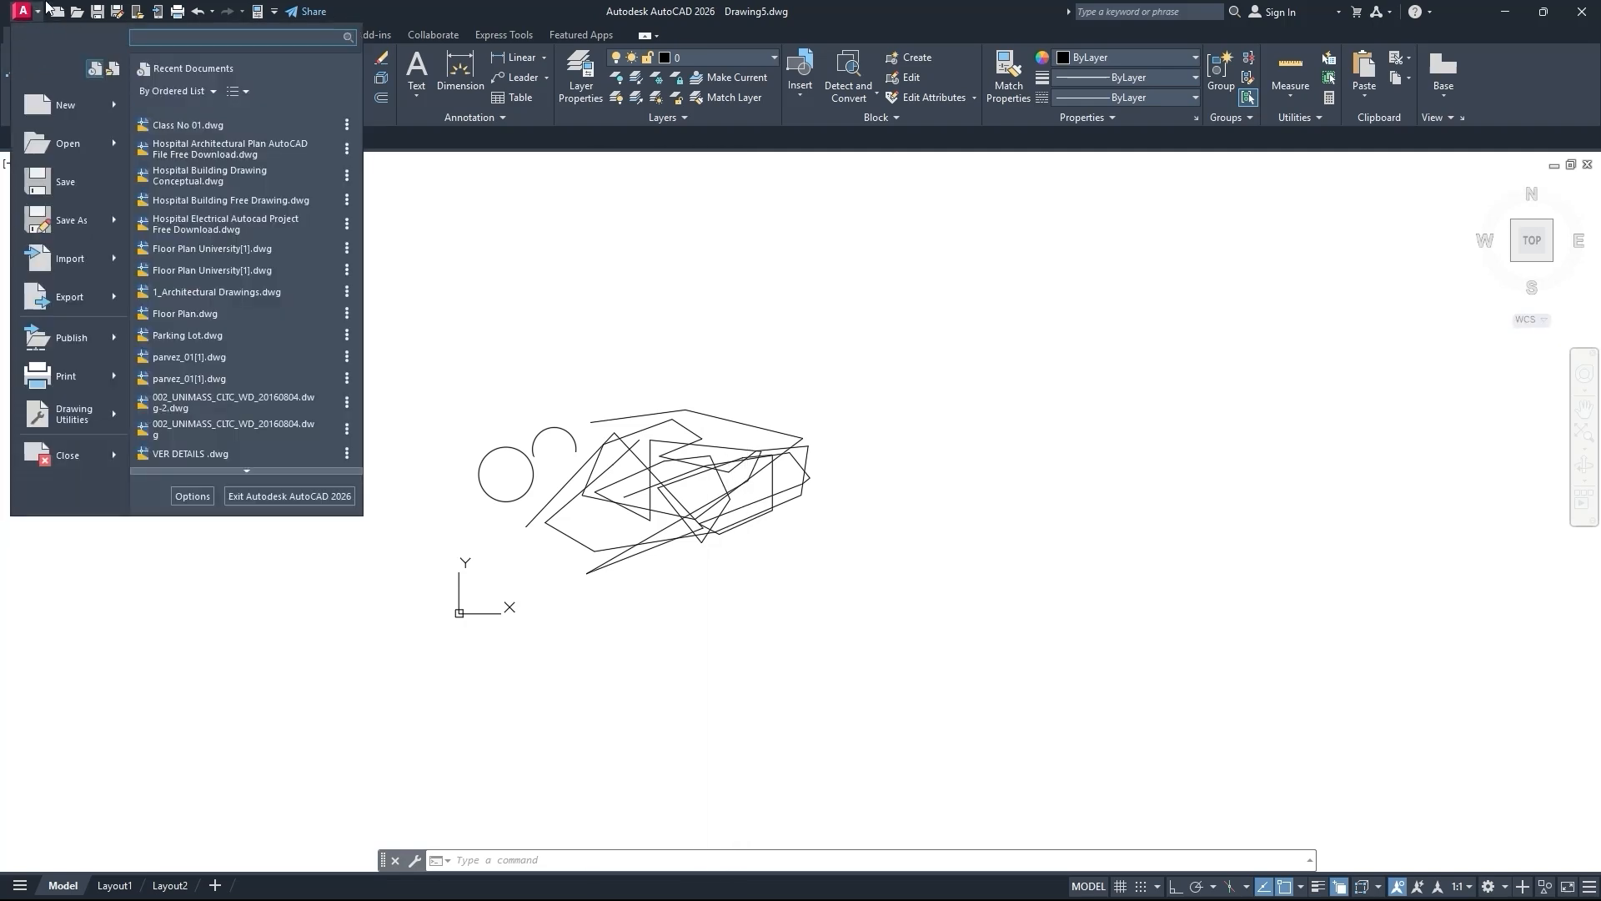
scroll(191, 450, down, 1)
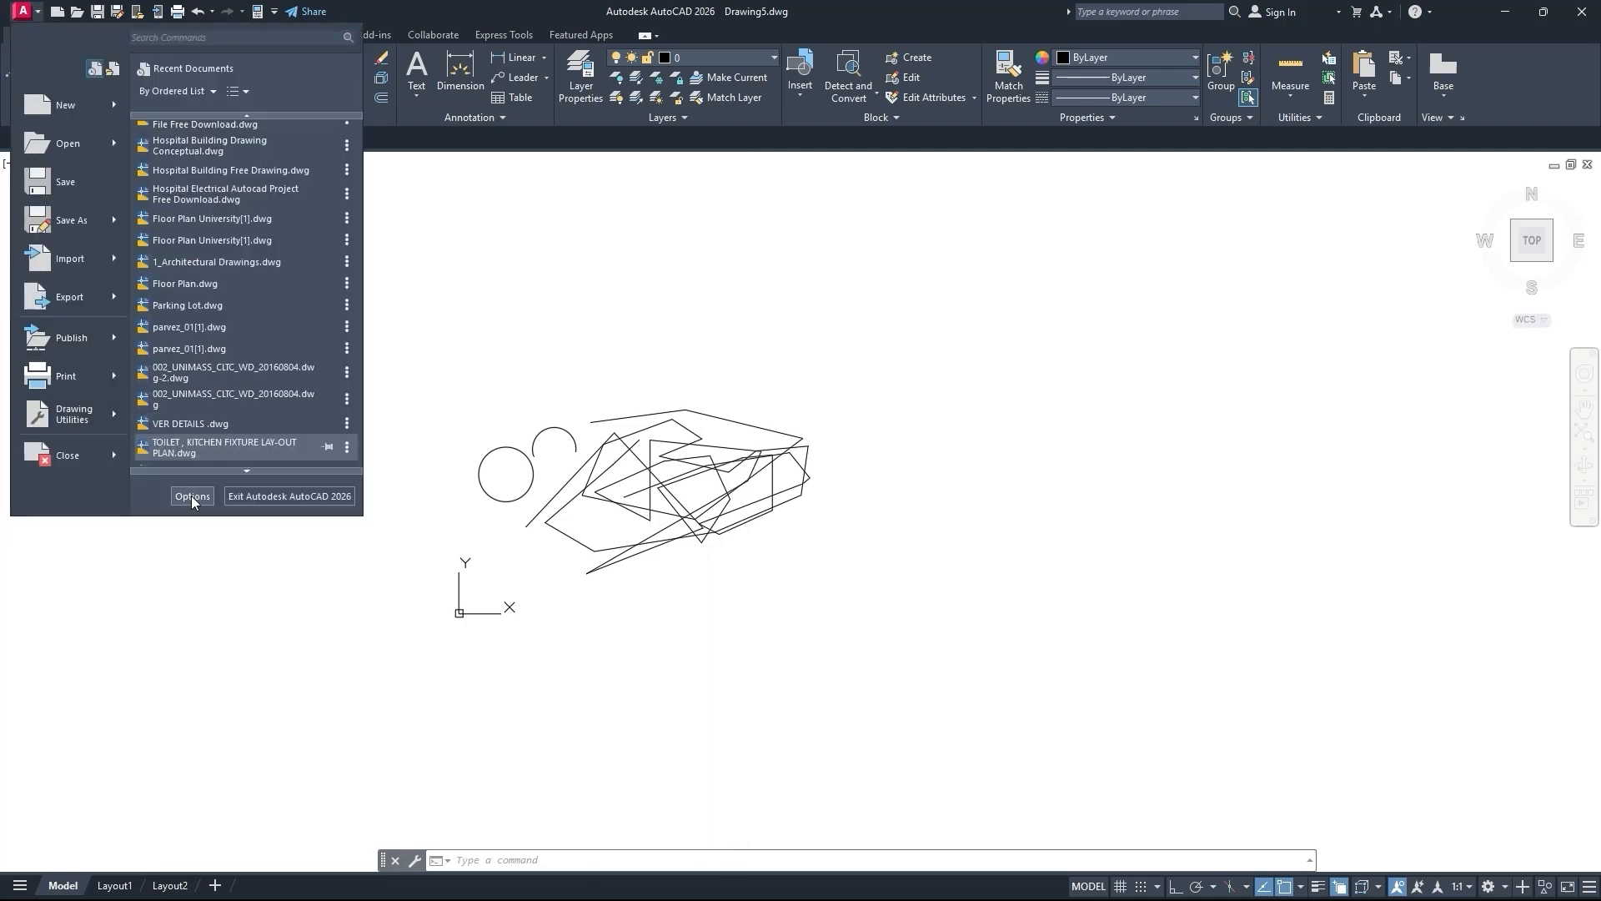
click(192, 495)
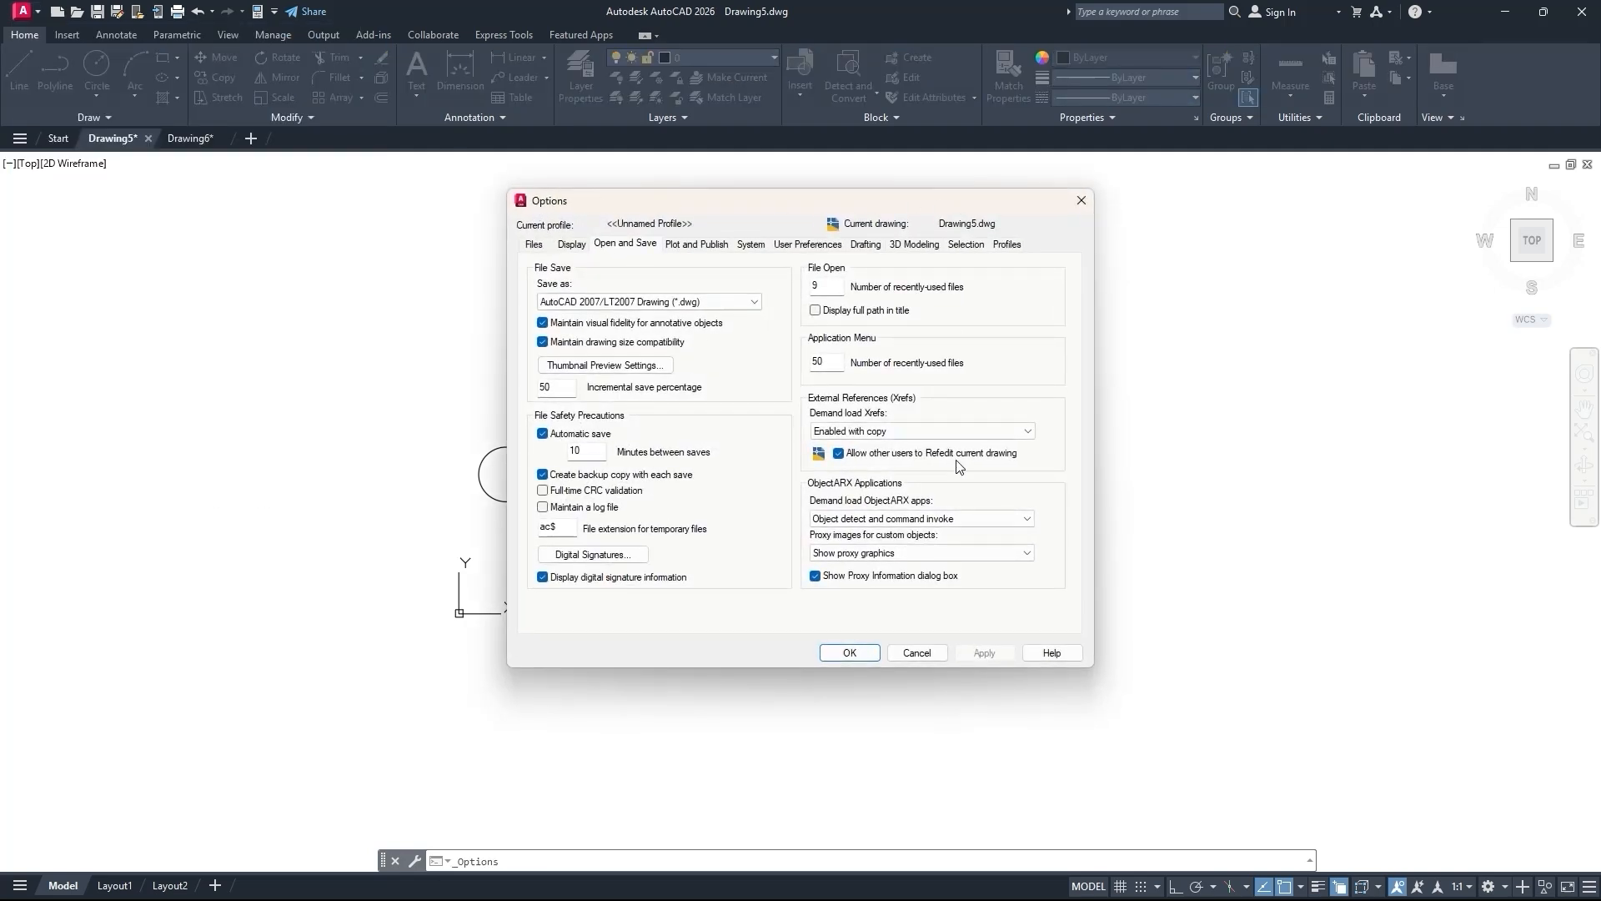
click(1086, 204)
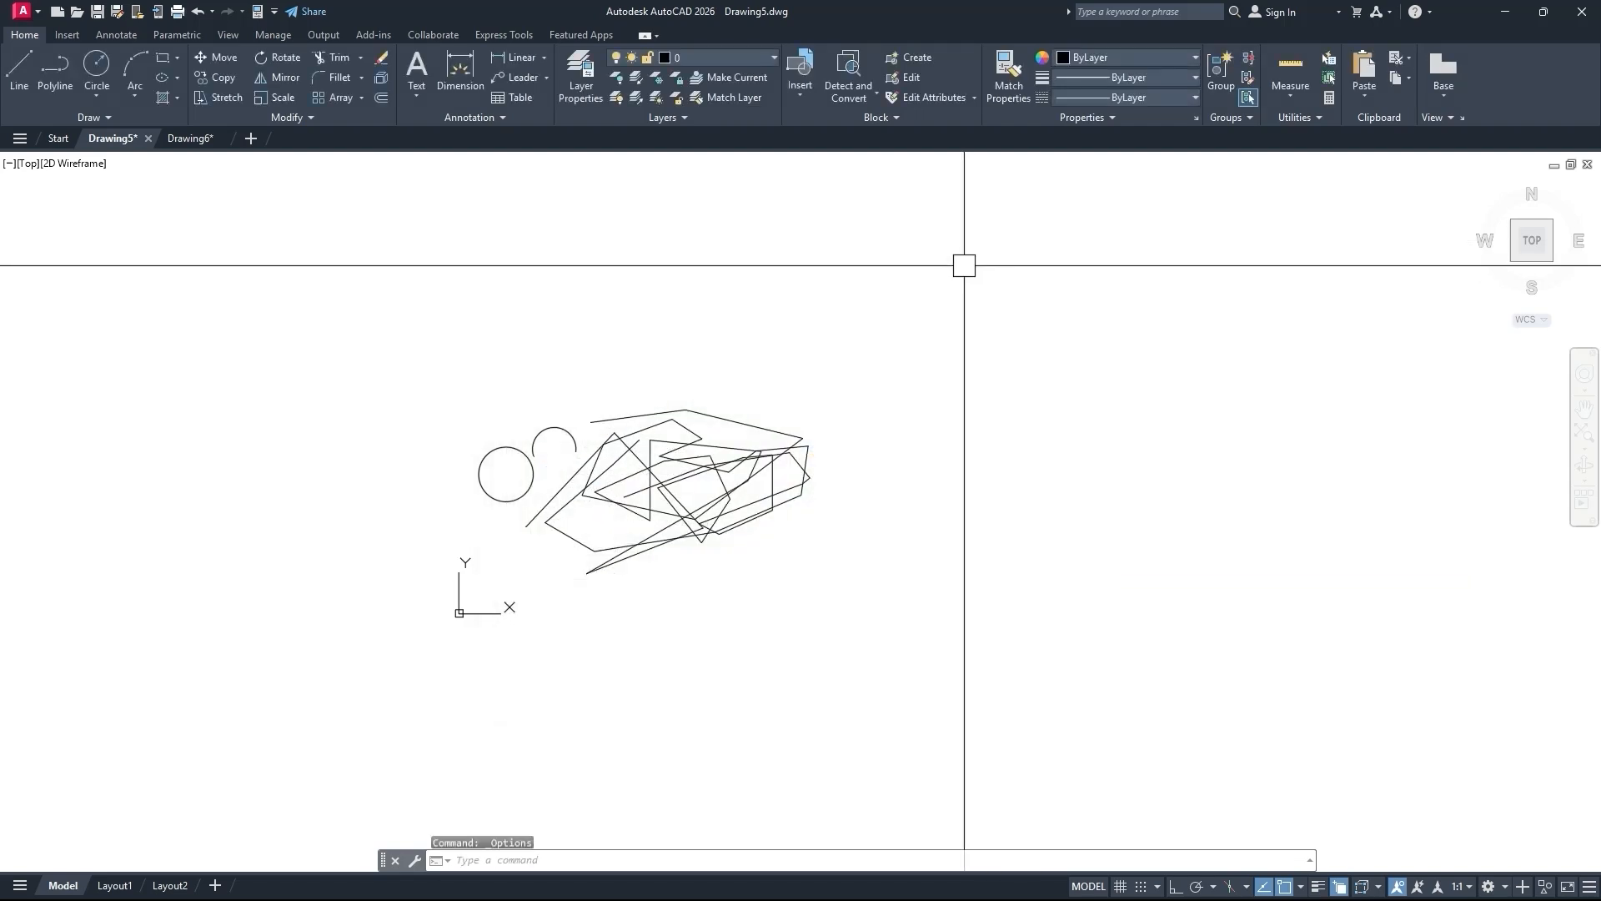
Bring up the Options dialog with the OP command and close it without changing any settings.
text(OP)
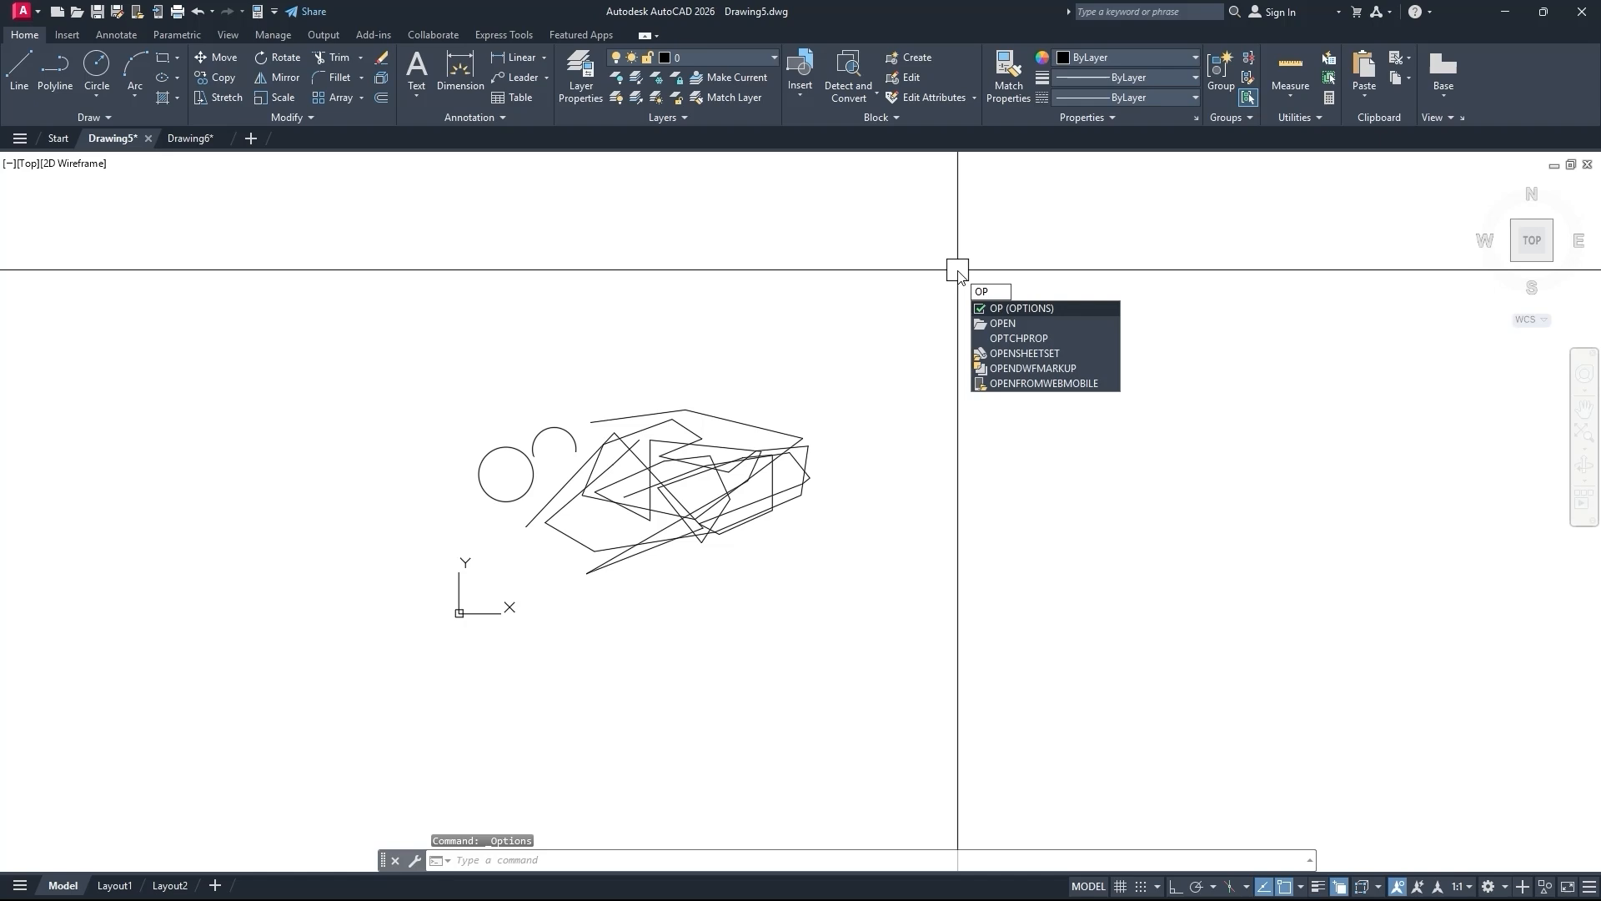
key(space)
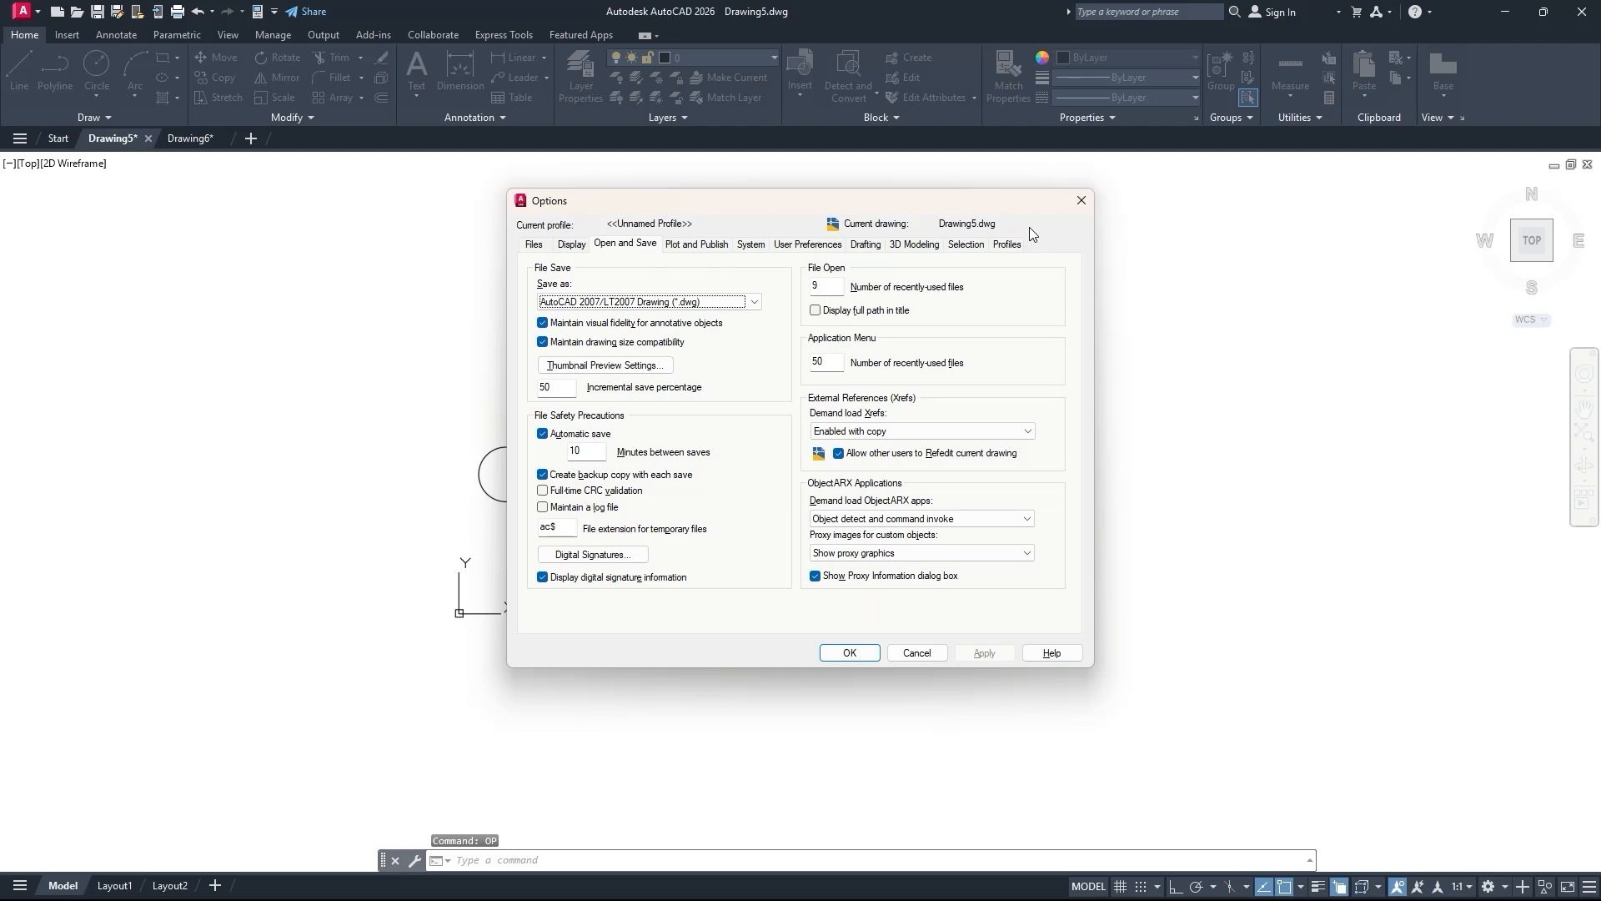
click(1083, 203)
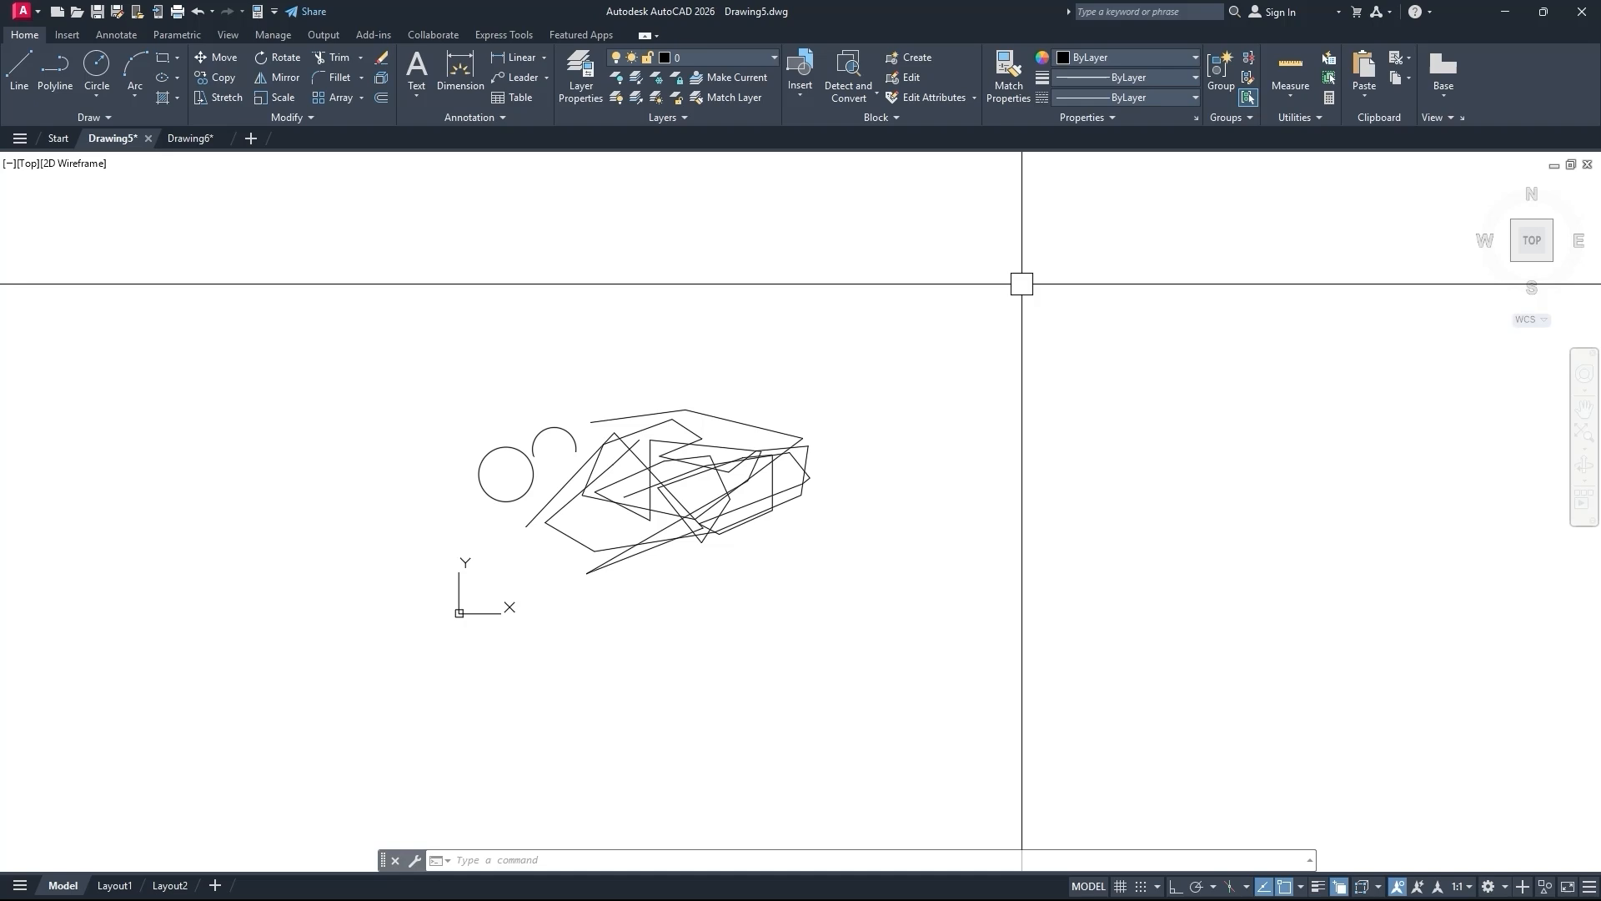
Reopen the options with OP, set the dialog beside the sketch, and apply the Light color theme in the display settings.
text(OP)
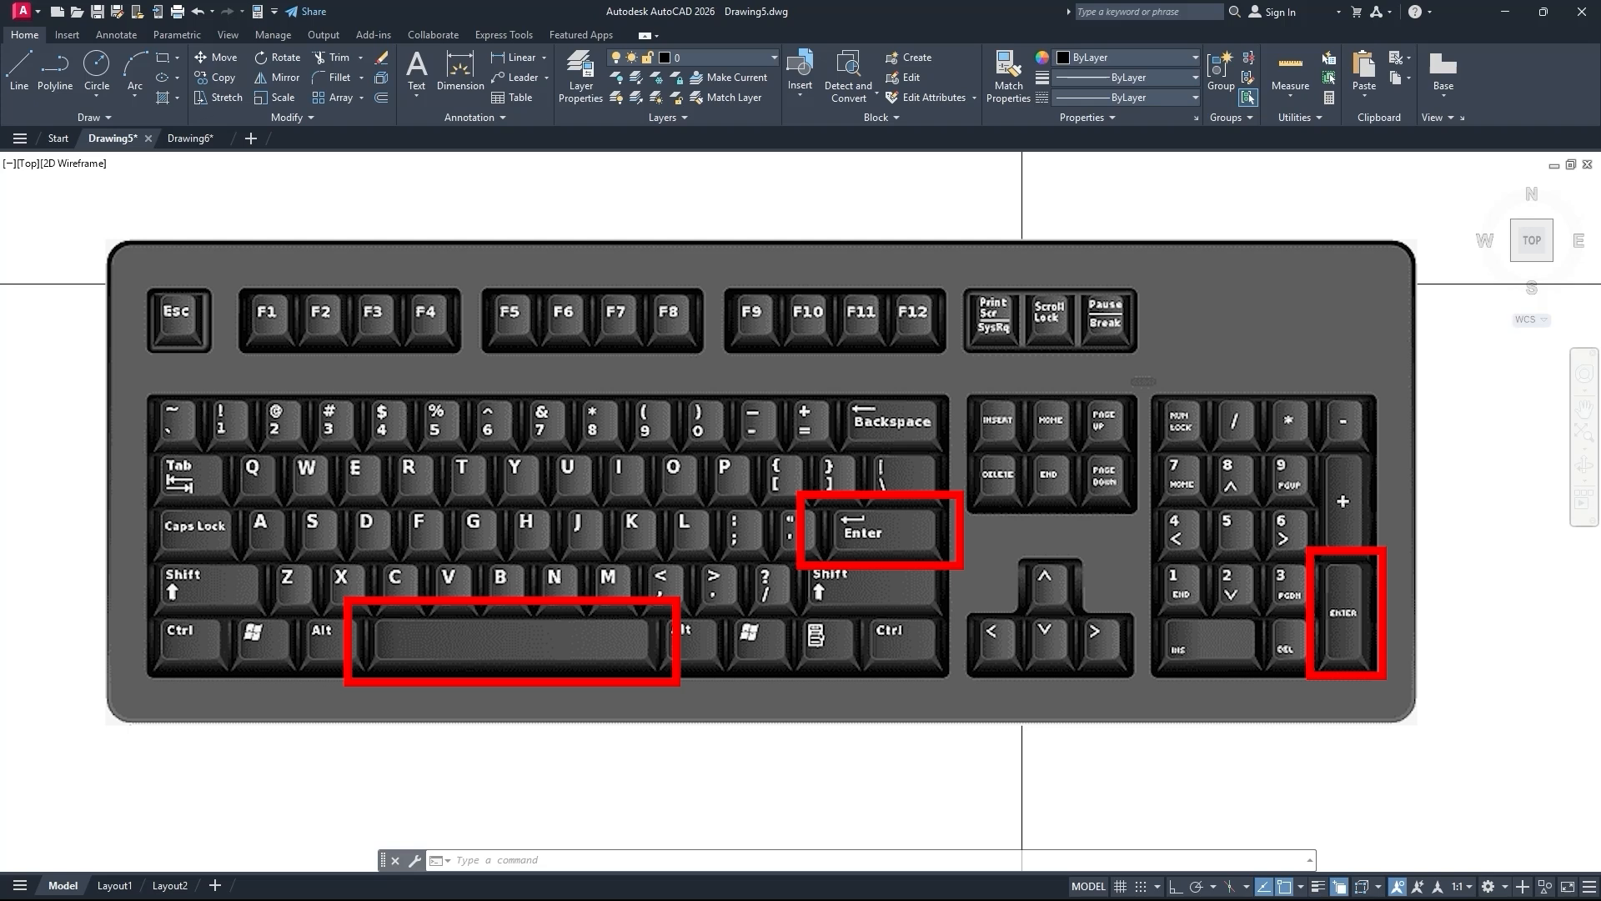
text(OP)
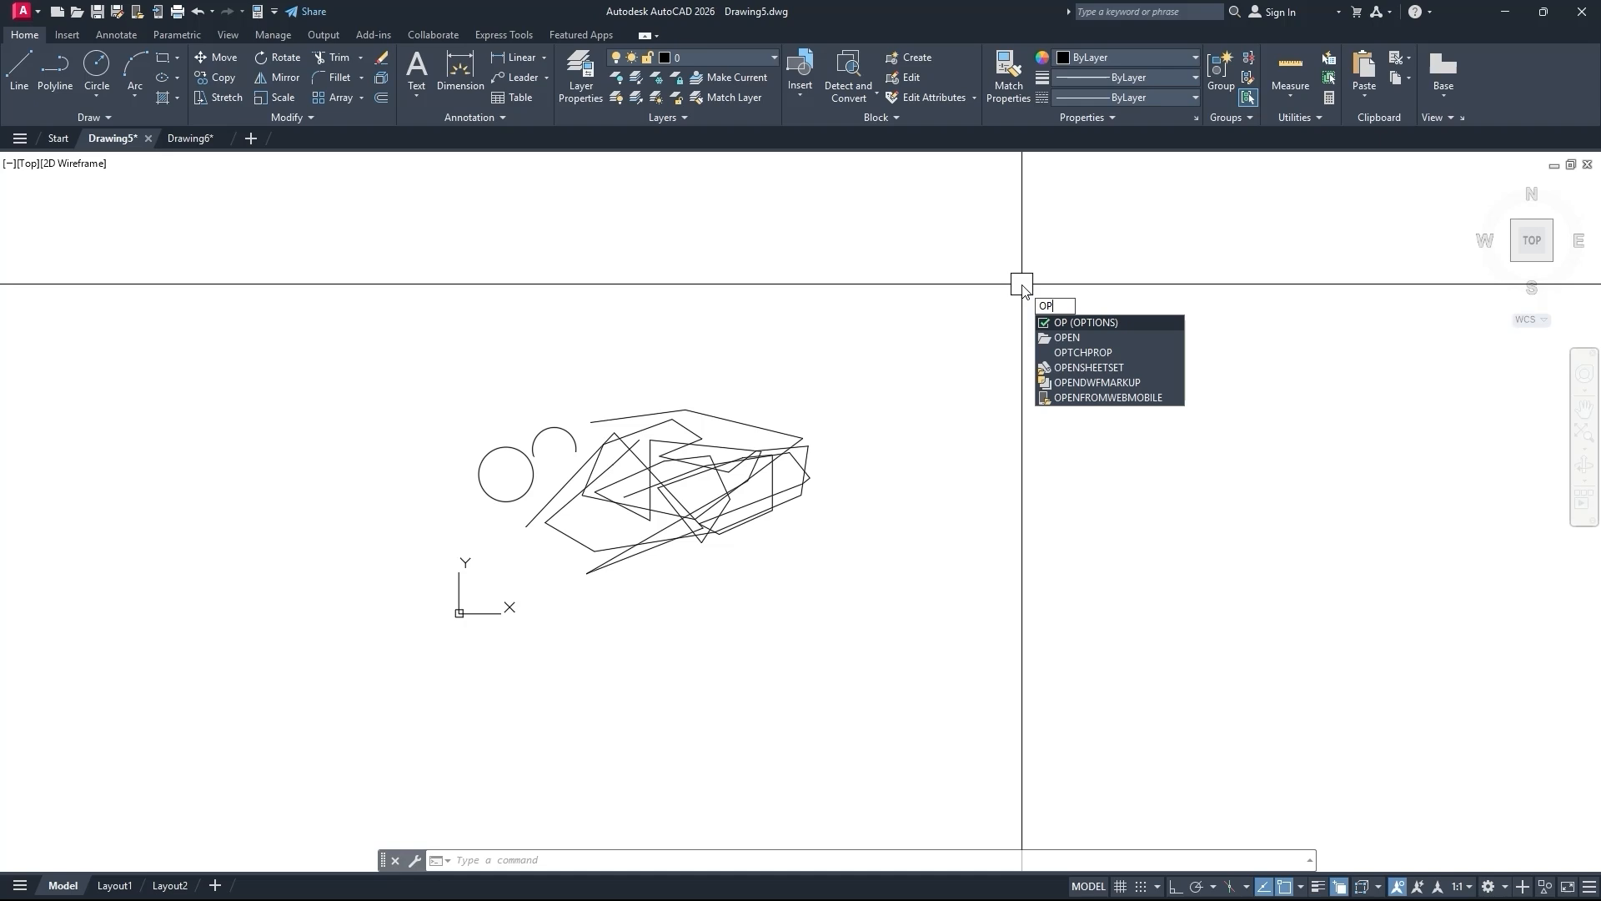
key(Return)
drag(695, 208, 1061, 193)
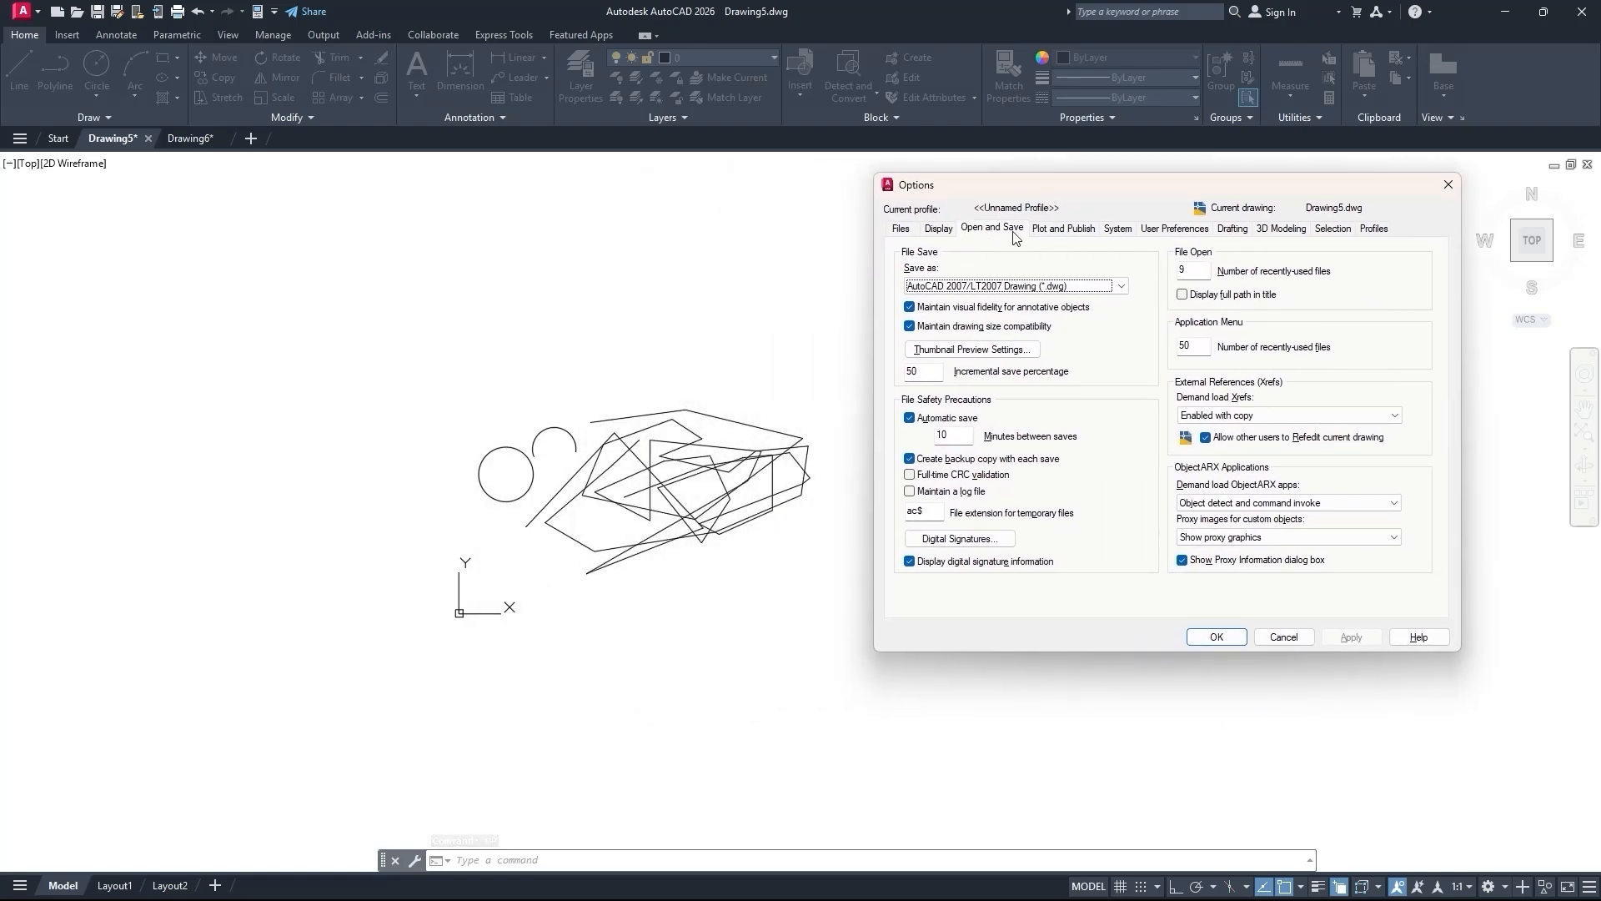
click(939, 228)
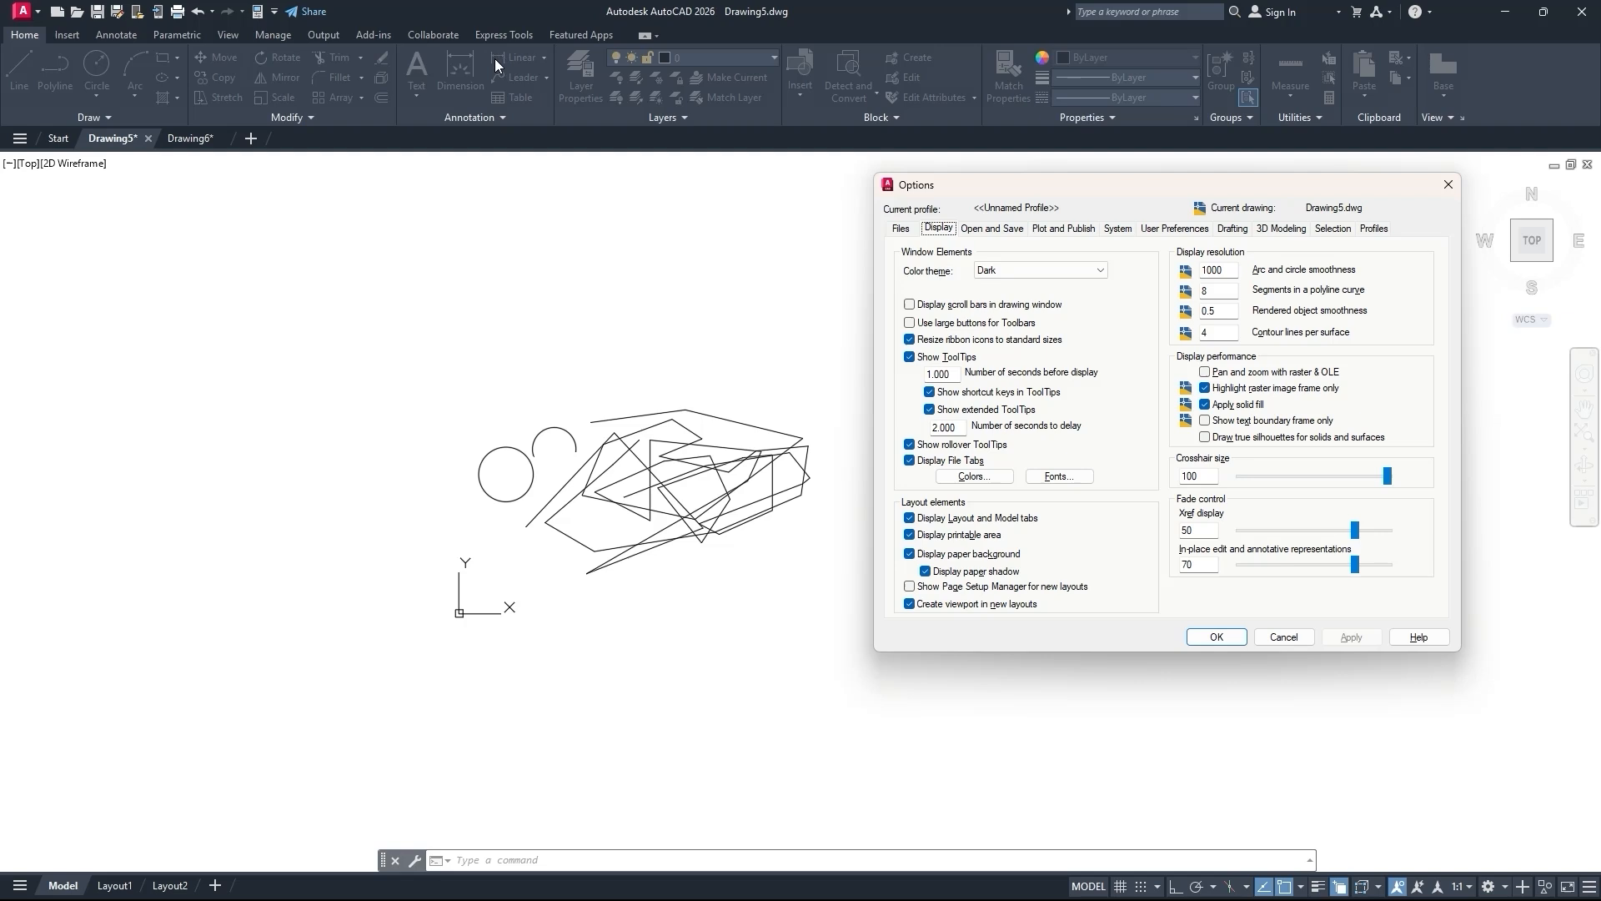
click(1032, 270)
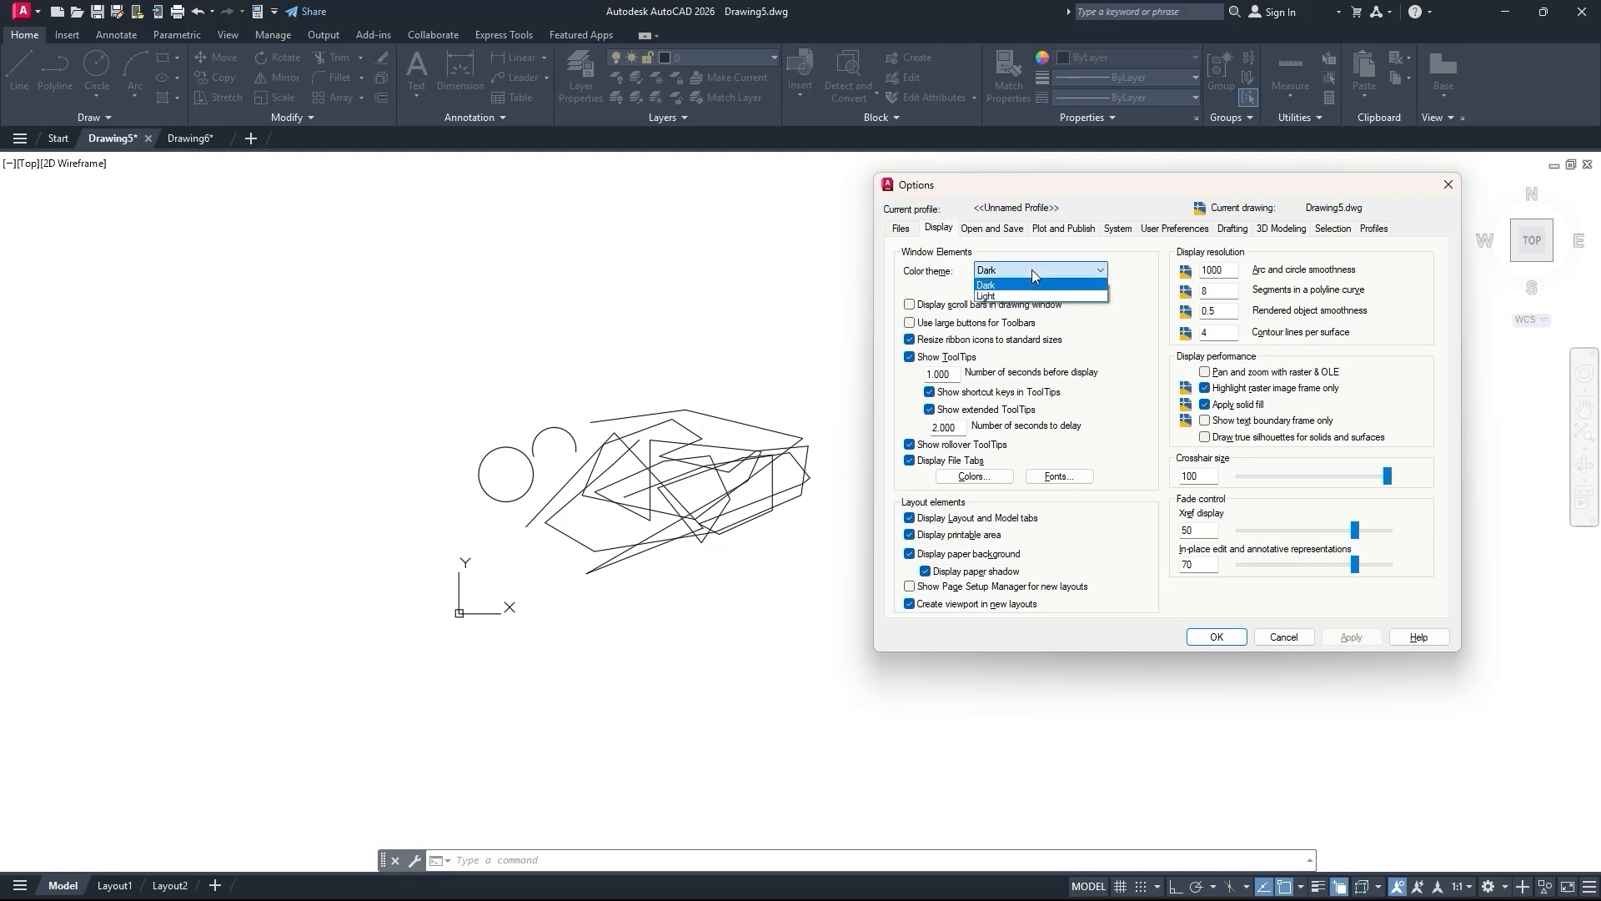
click(1017, 297)
click(1339, 635)
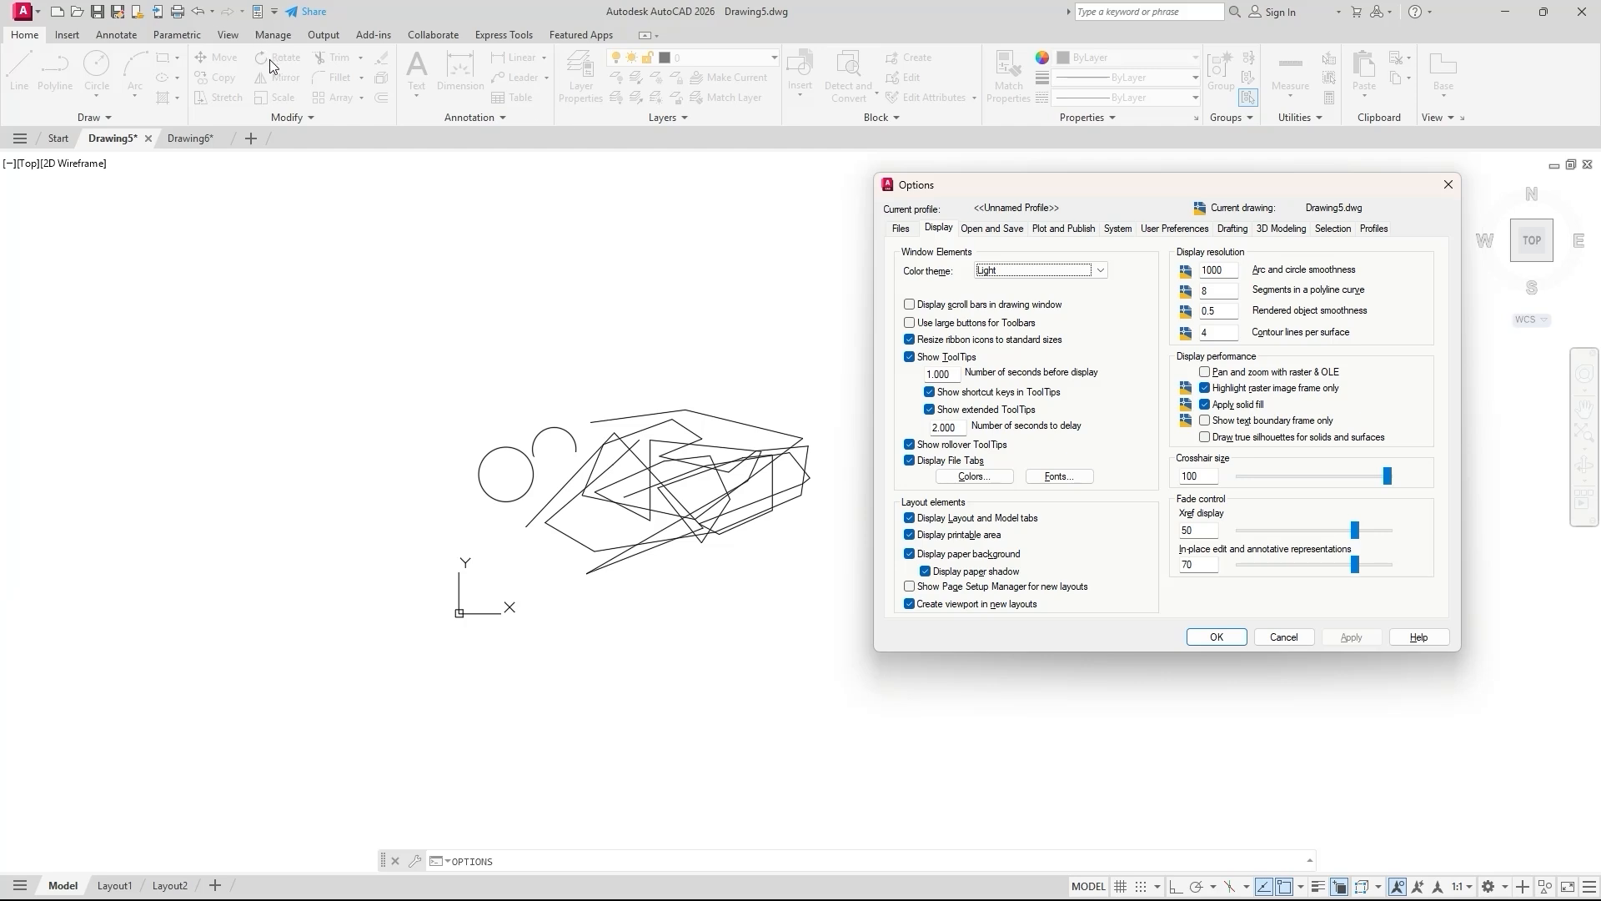
Set the interface color theme back to Dark and apply it.
click(1031, 277)
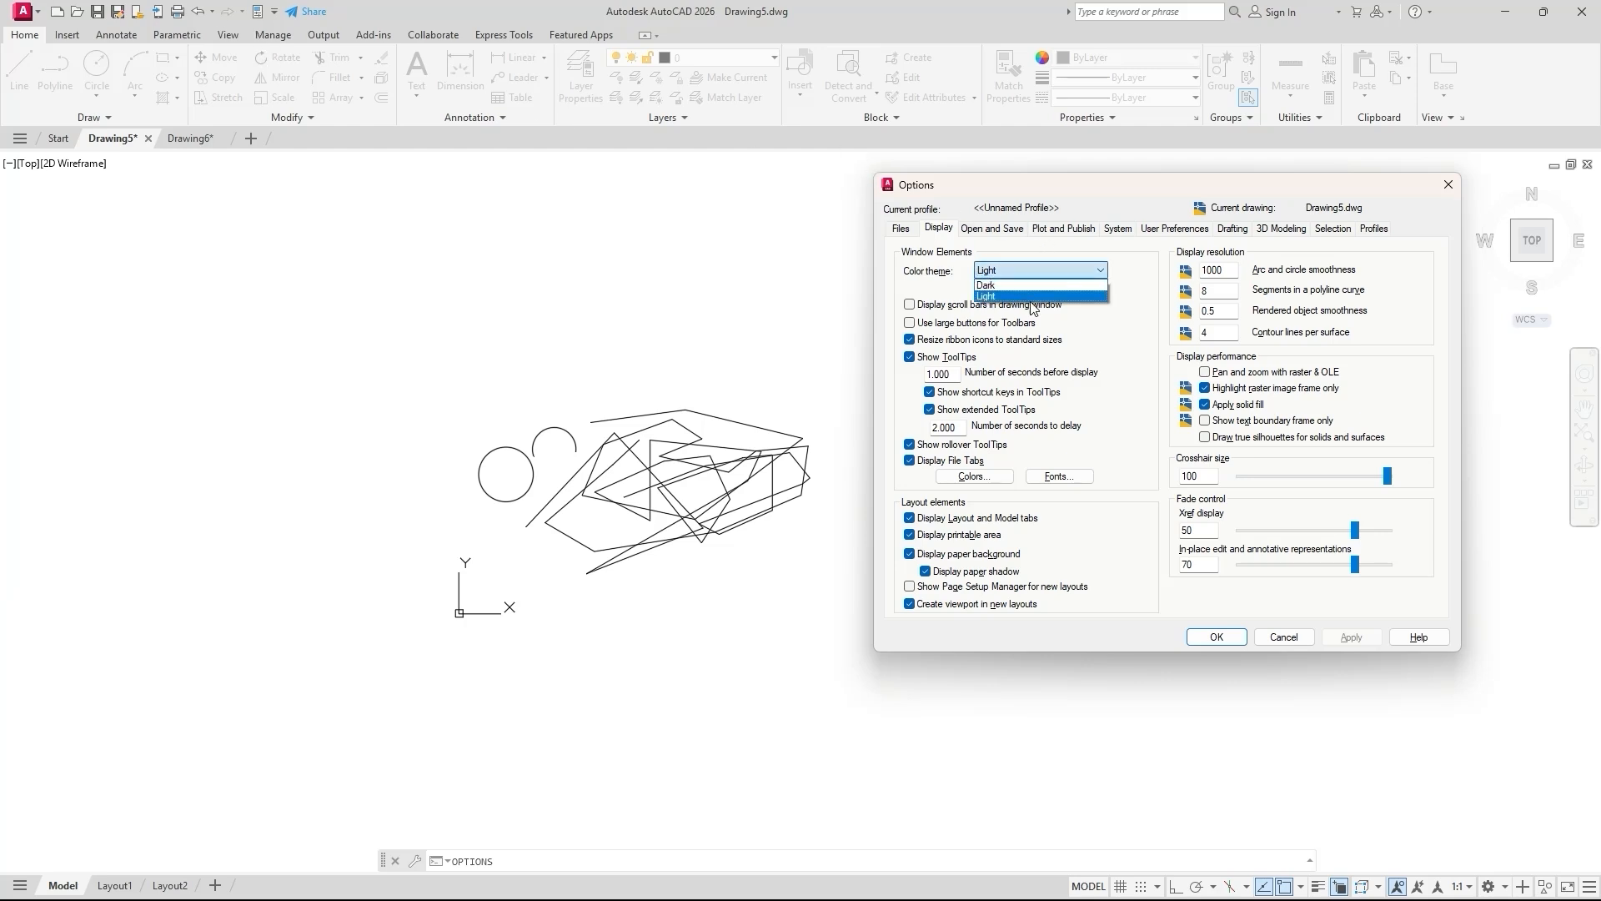
click(1044, 285)
click(1352, 637)
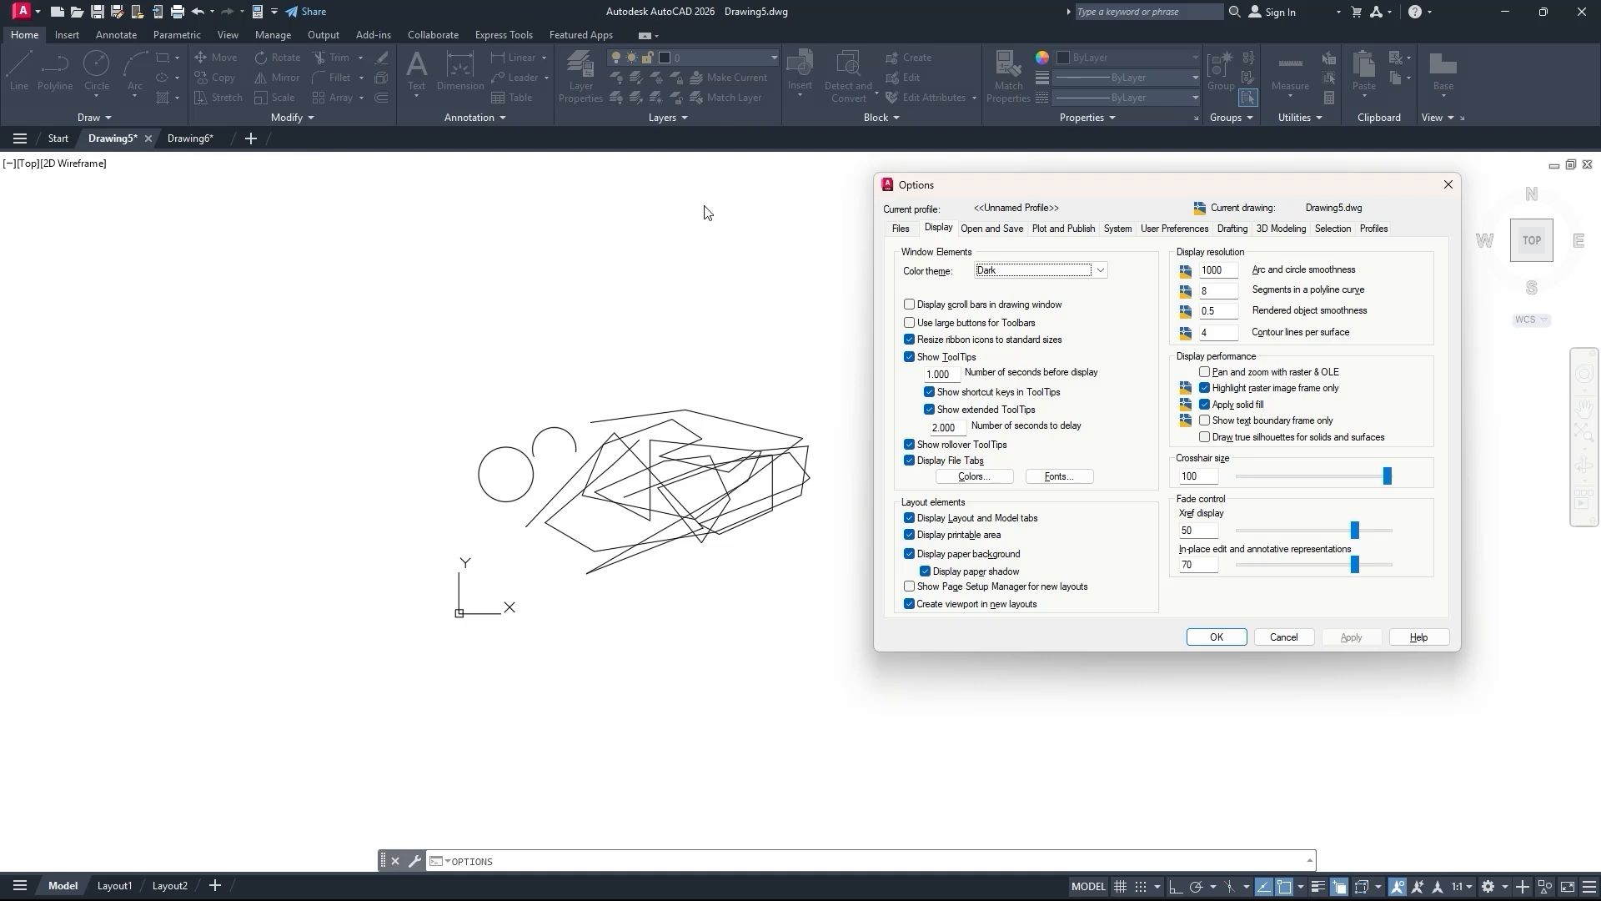
Hide the file tabs and apply the setting, and turn their display back on and apply it again.
click(913, 463)
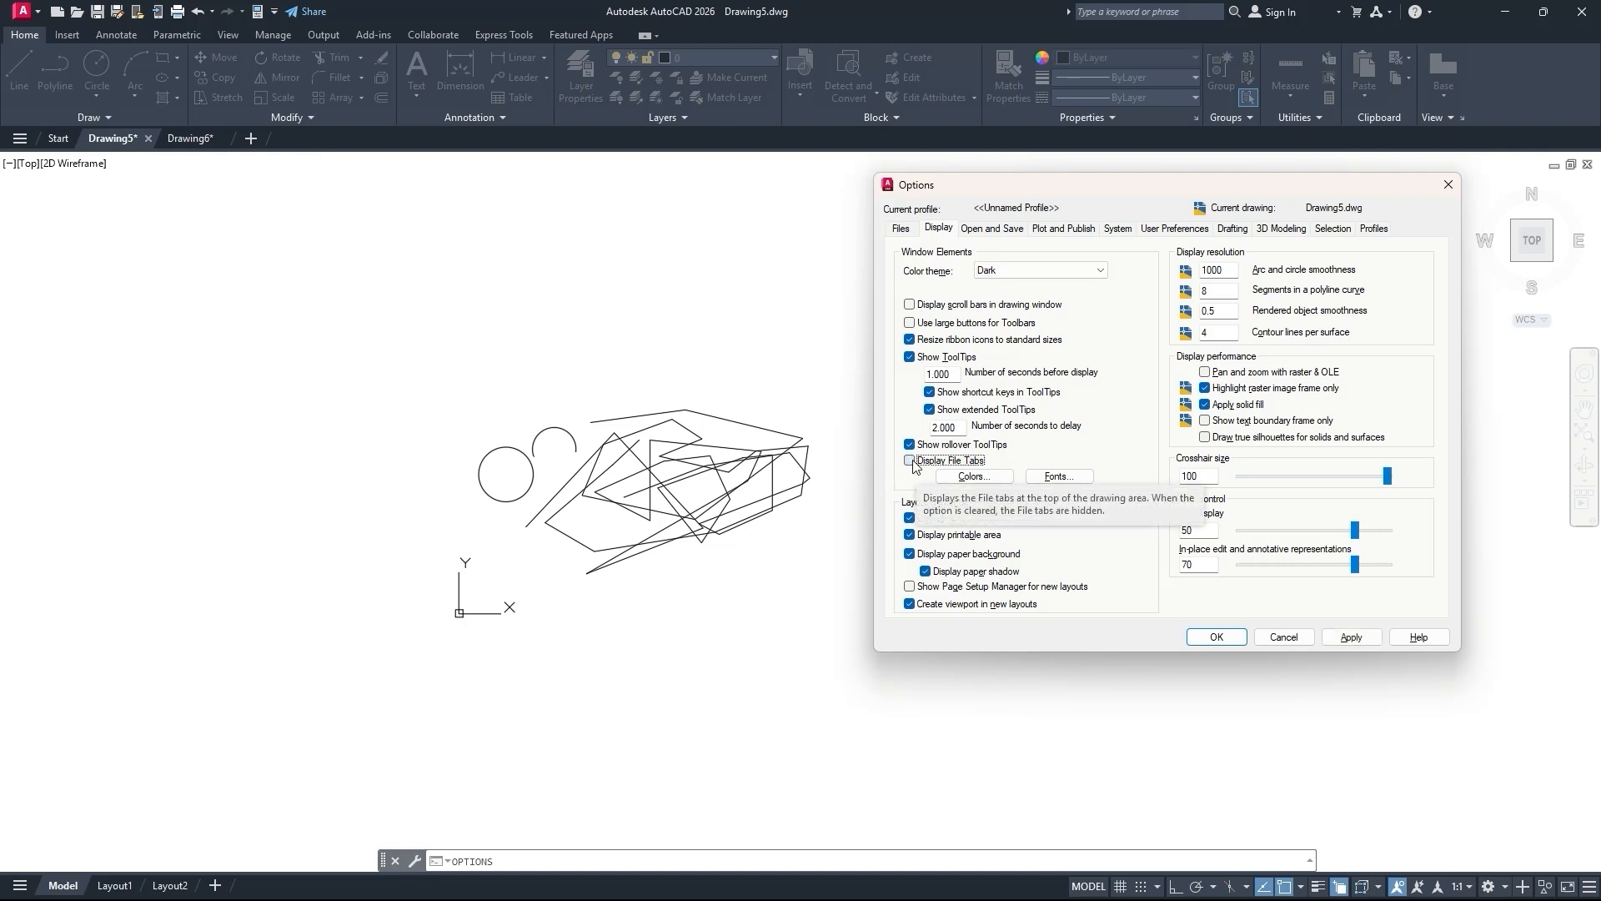
click(1351, 637)
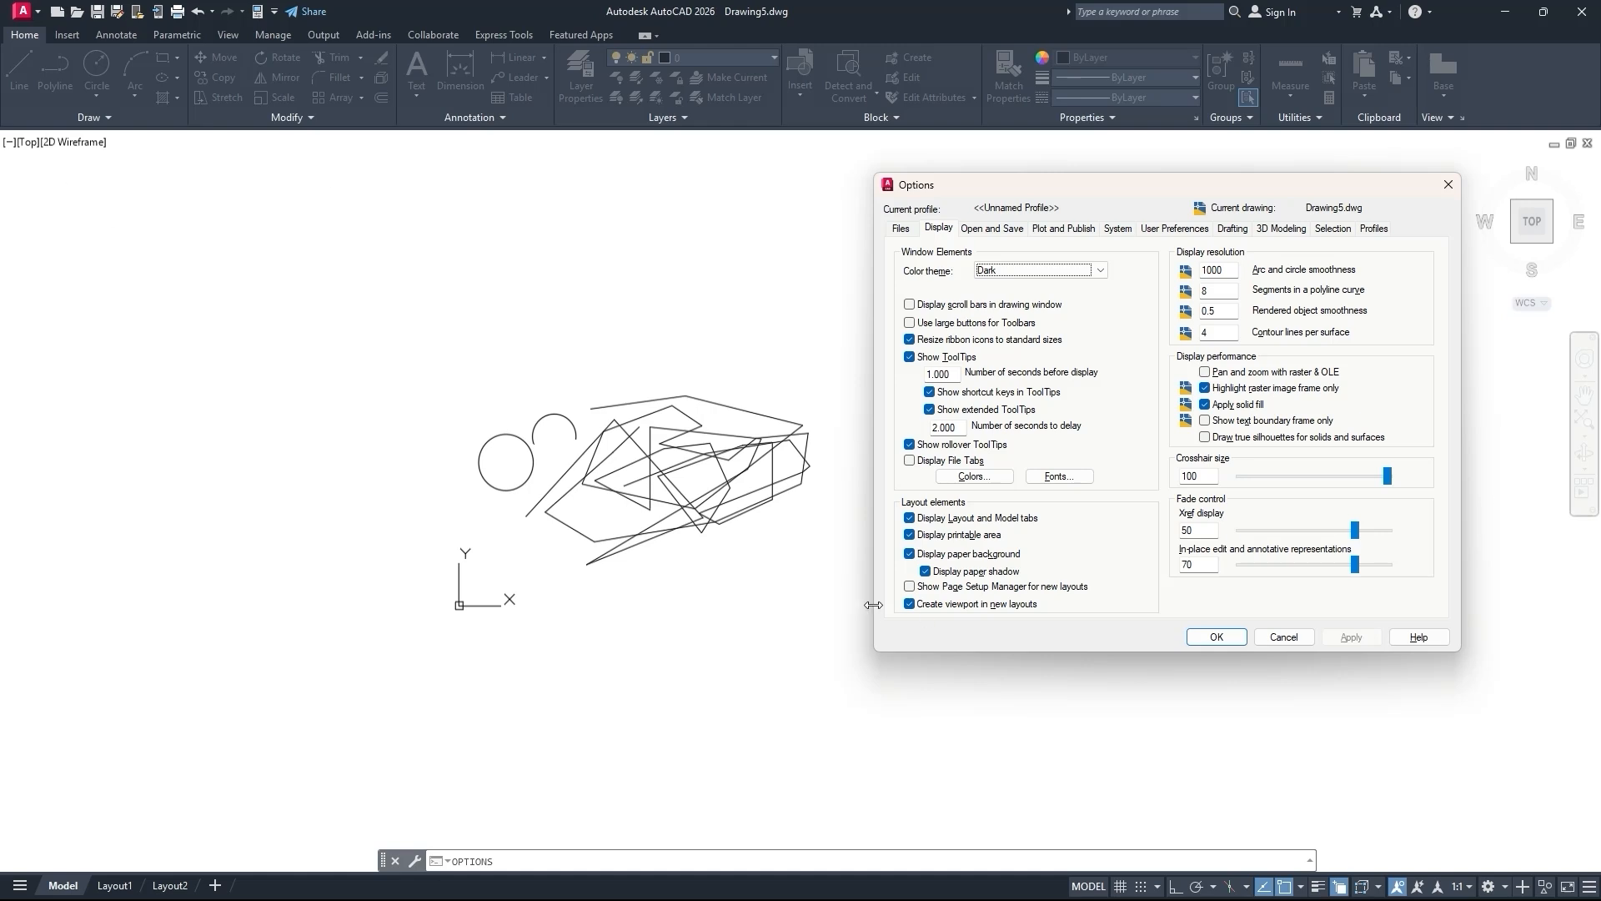
click(909, 461)
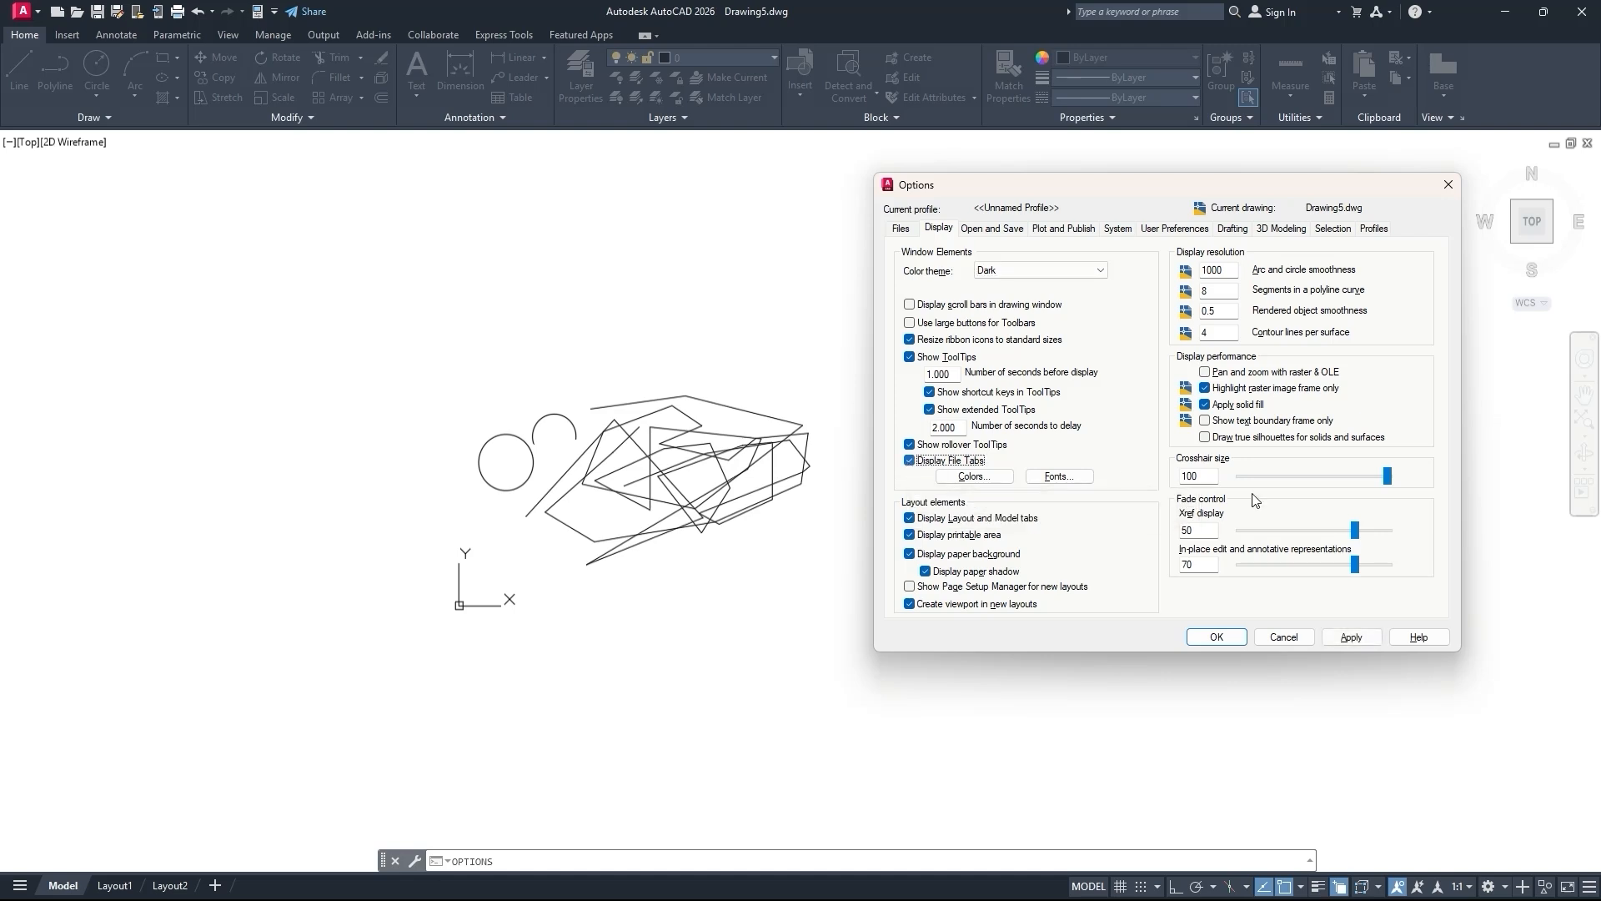
click(1358, 639)
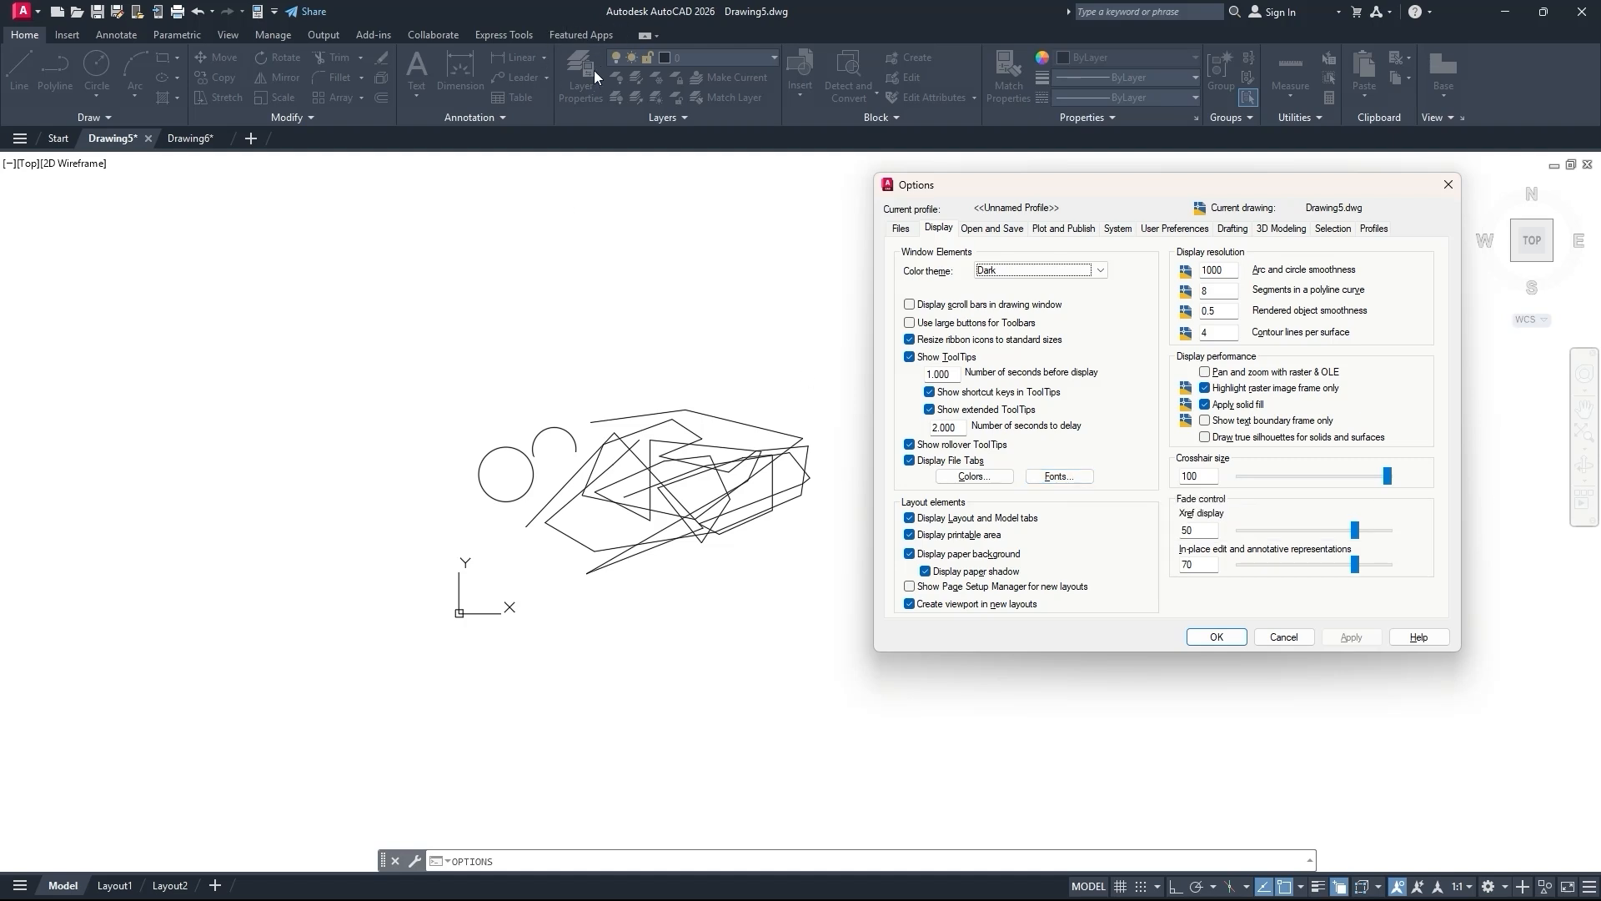
Change the uniform background color of 2D model space to Black in the drawing window colors and apply it.
click(973, 477)
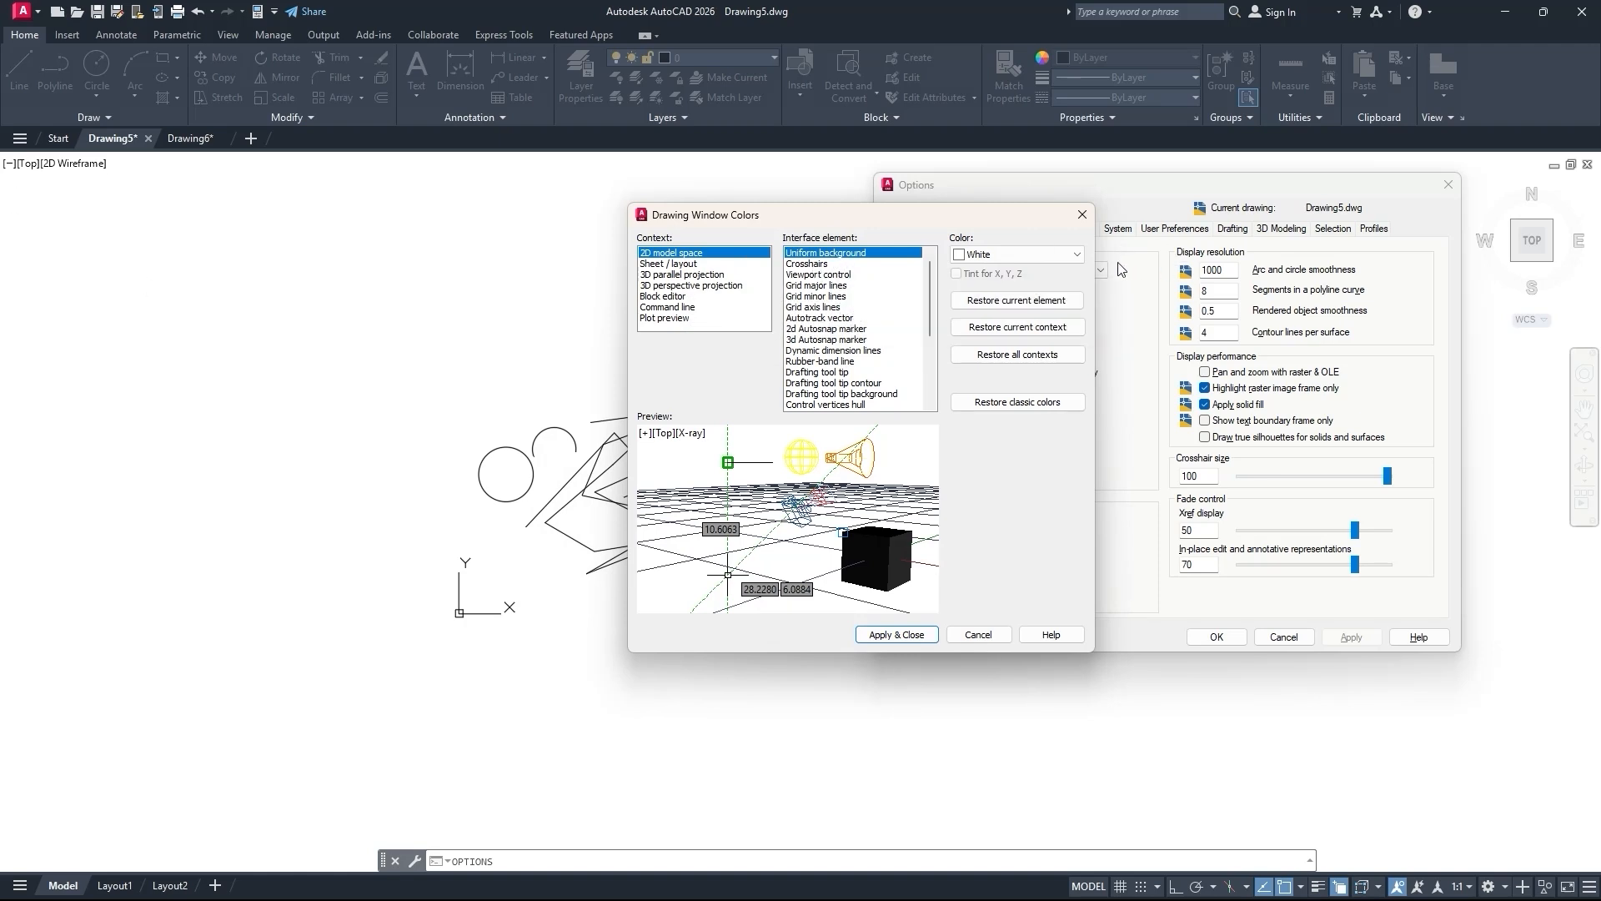
click(994, 256)
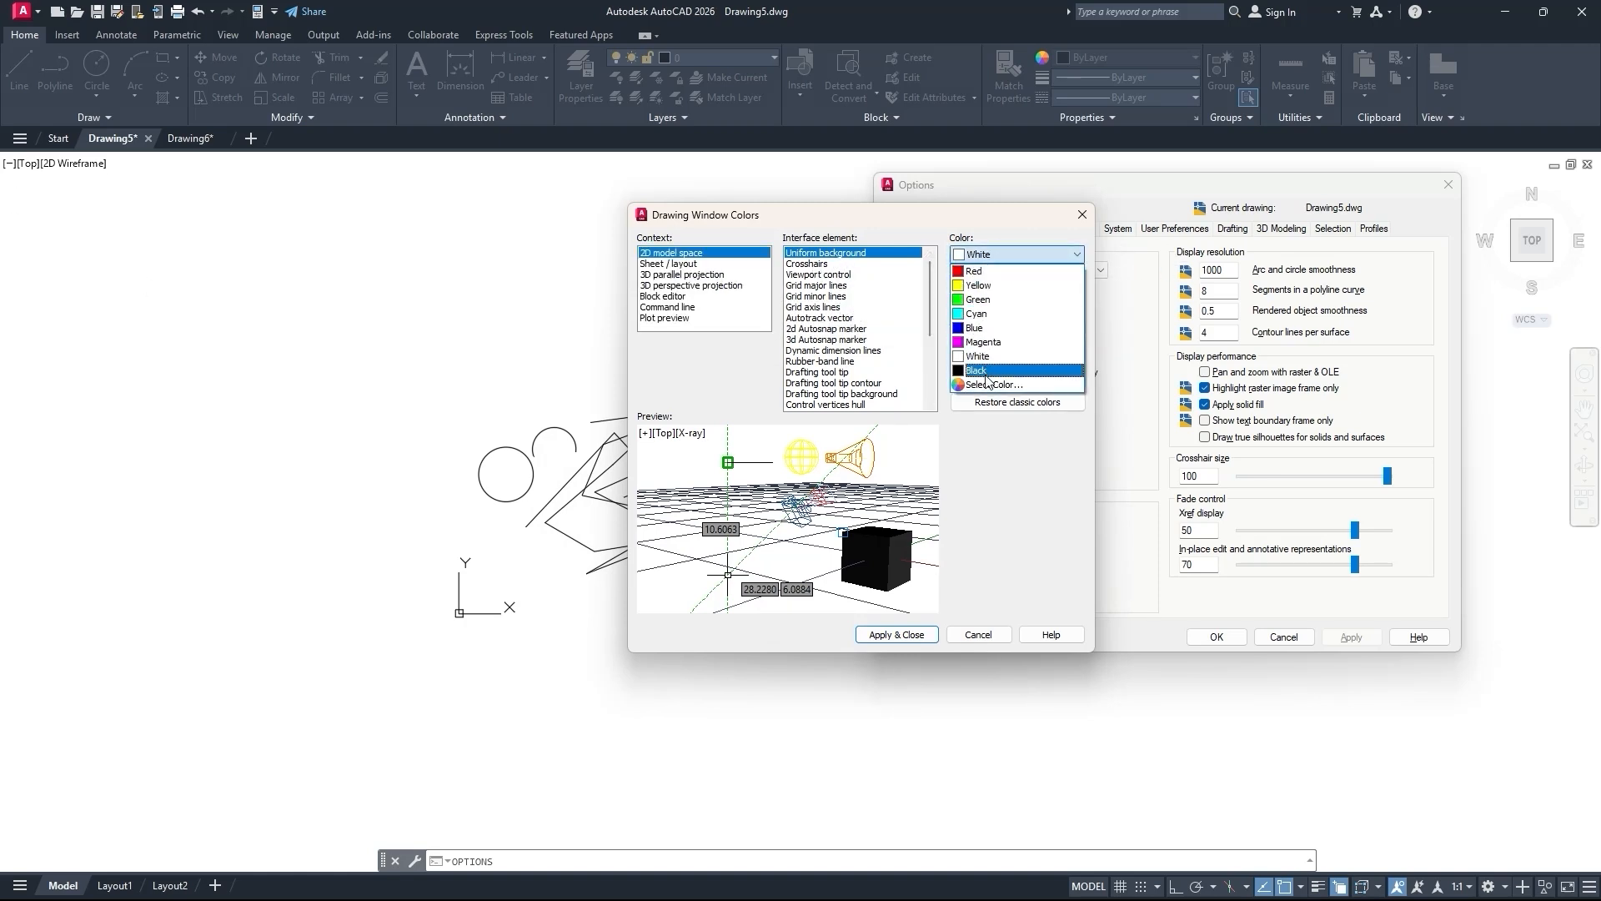
click(987, 372)
click(913, 636)
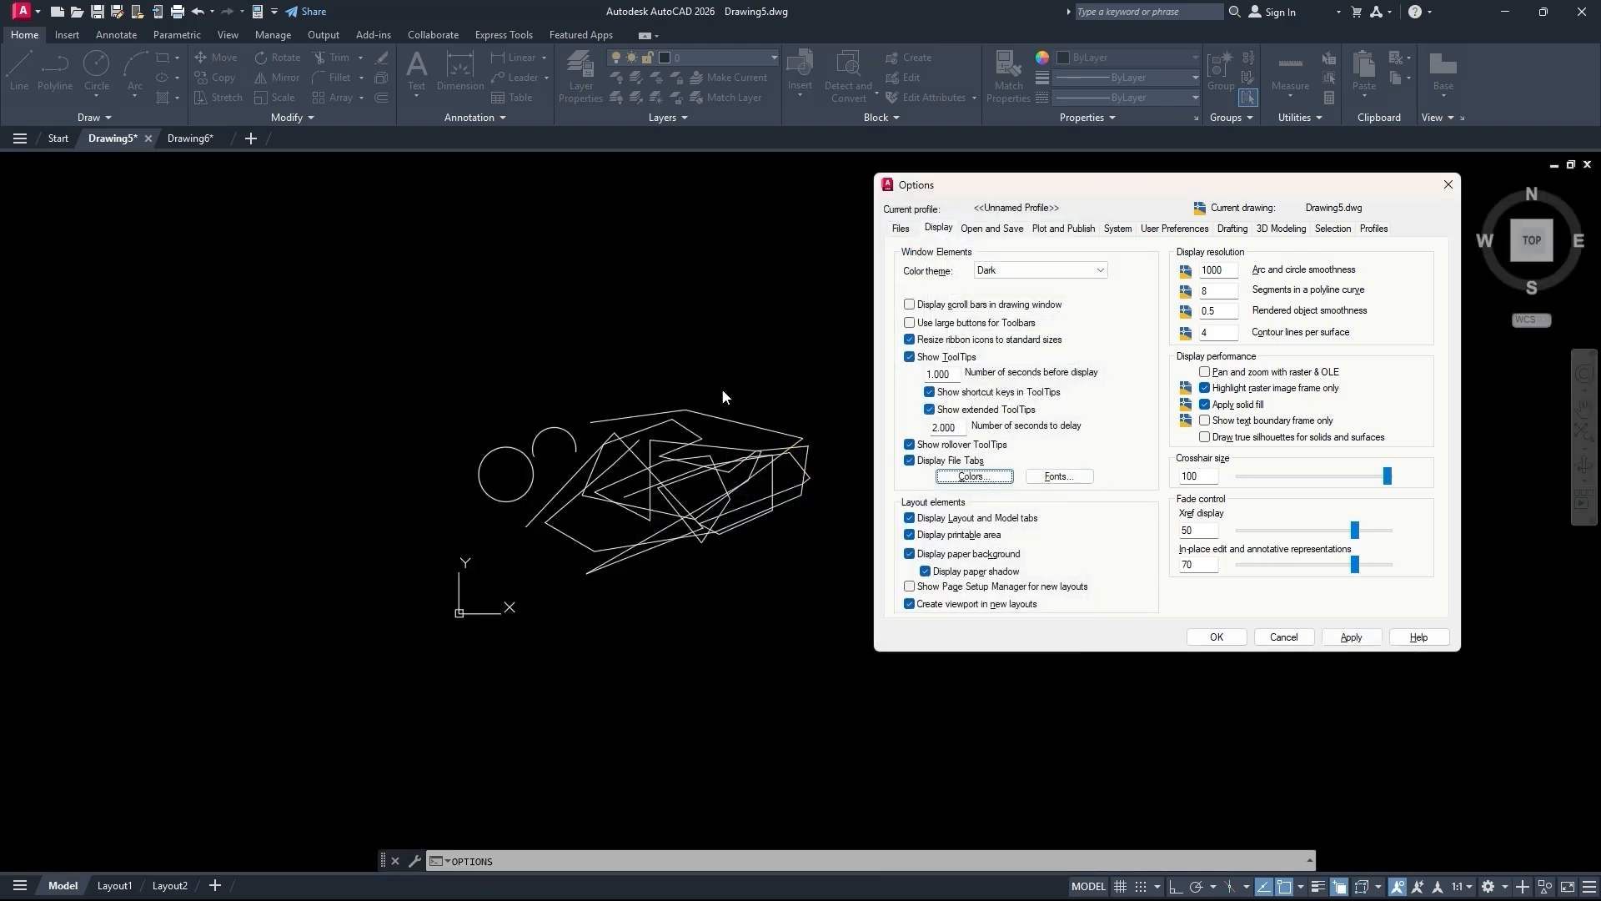
Restore the 2D model space uniform background to White and apply the color.
click(1000, 479)
click(1009, 259)
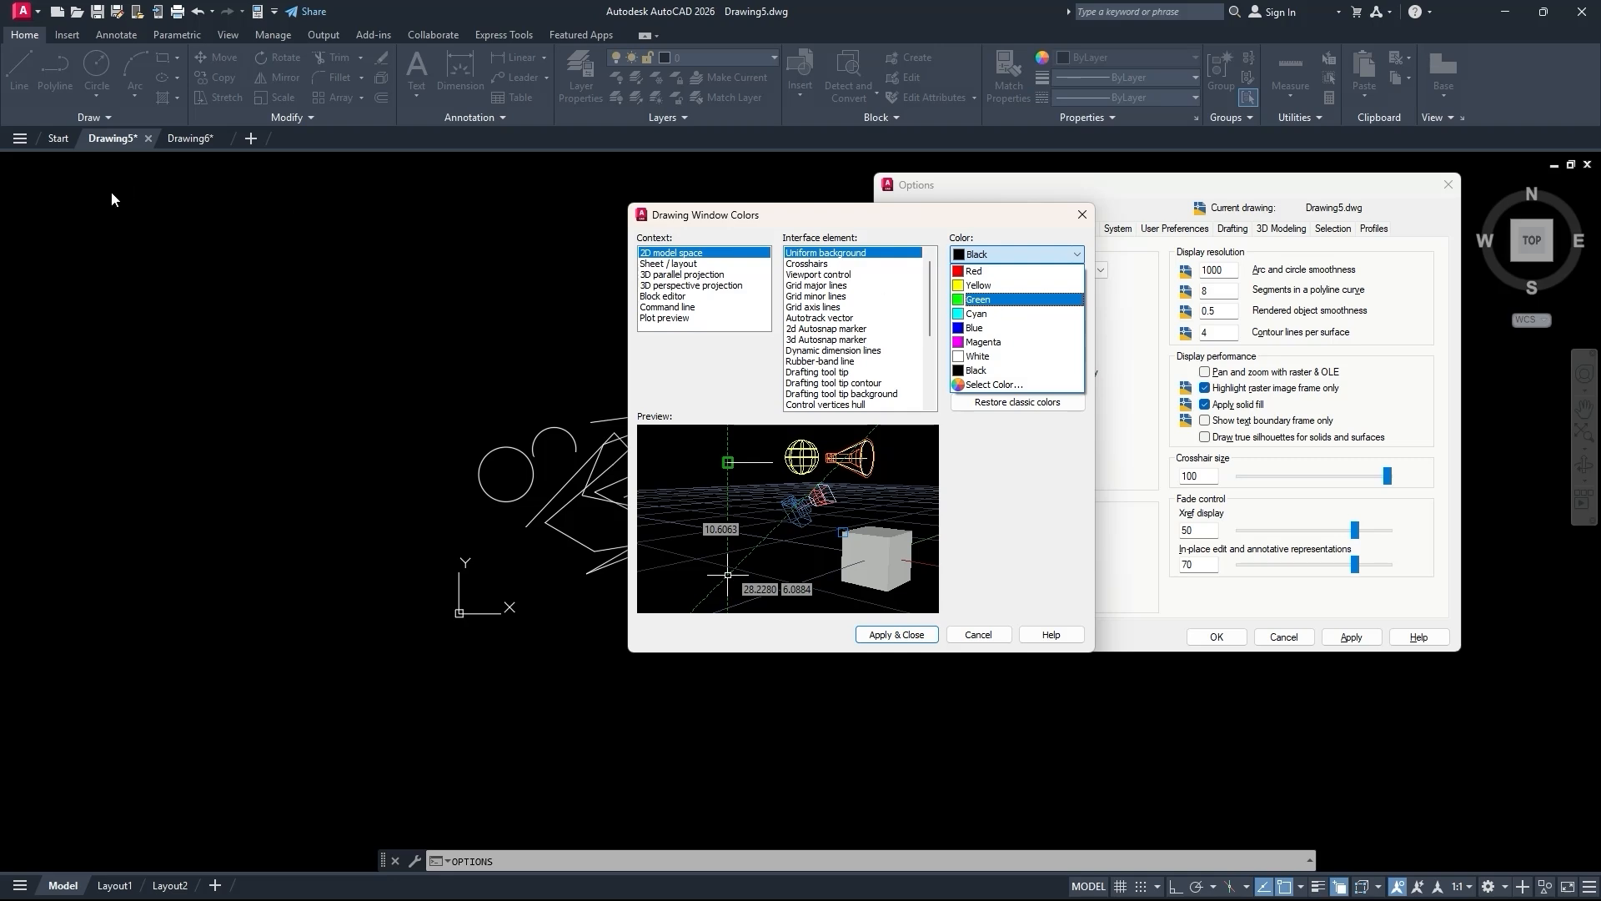
click(997, 355)
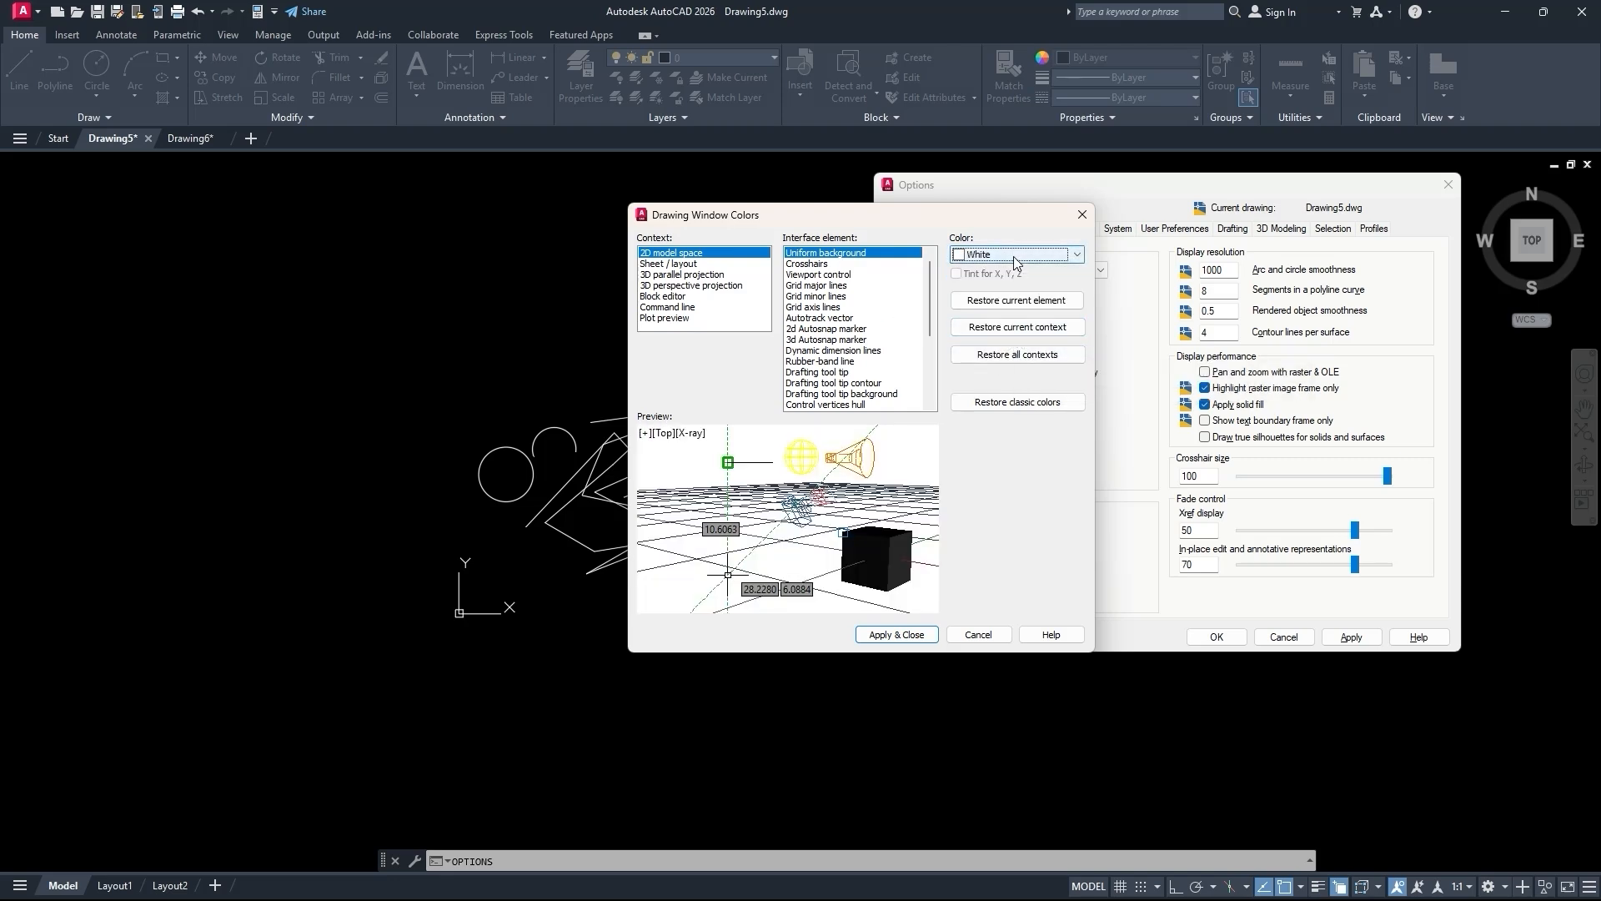
click(915, 636)
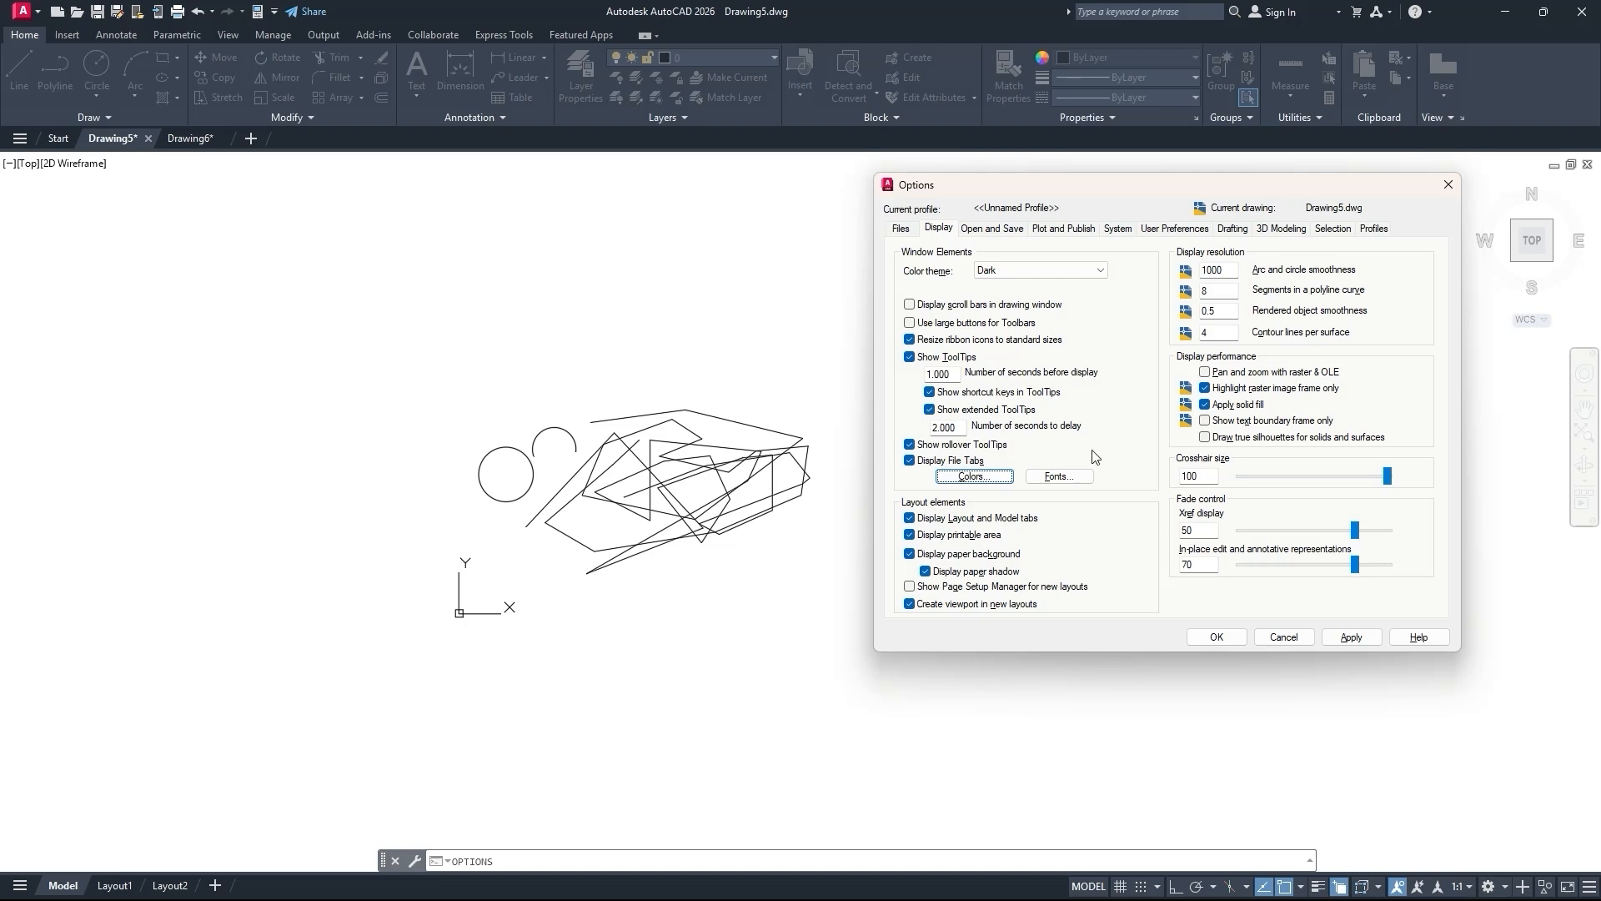
View the drawing window colors once more without changing them, and accept and close the Options dialog.
click(989, 481)
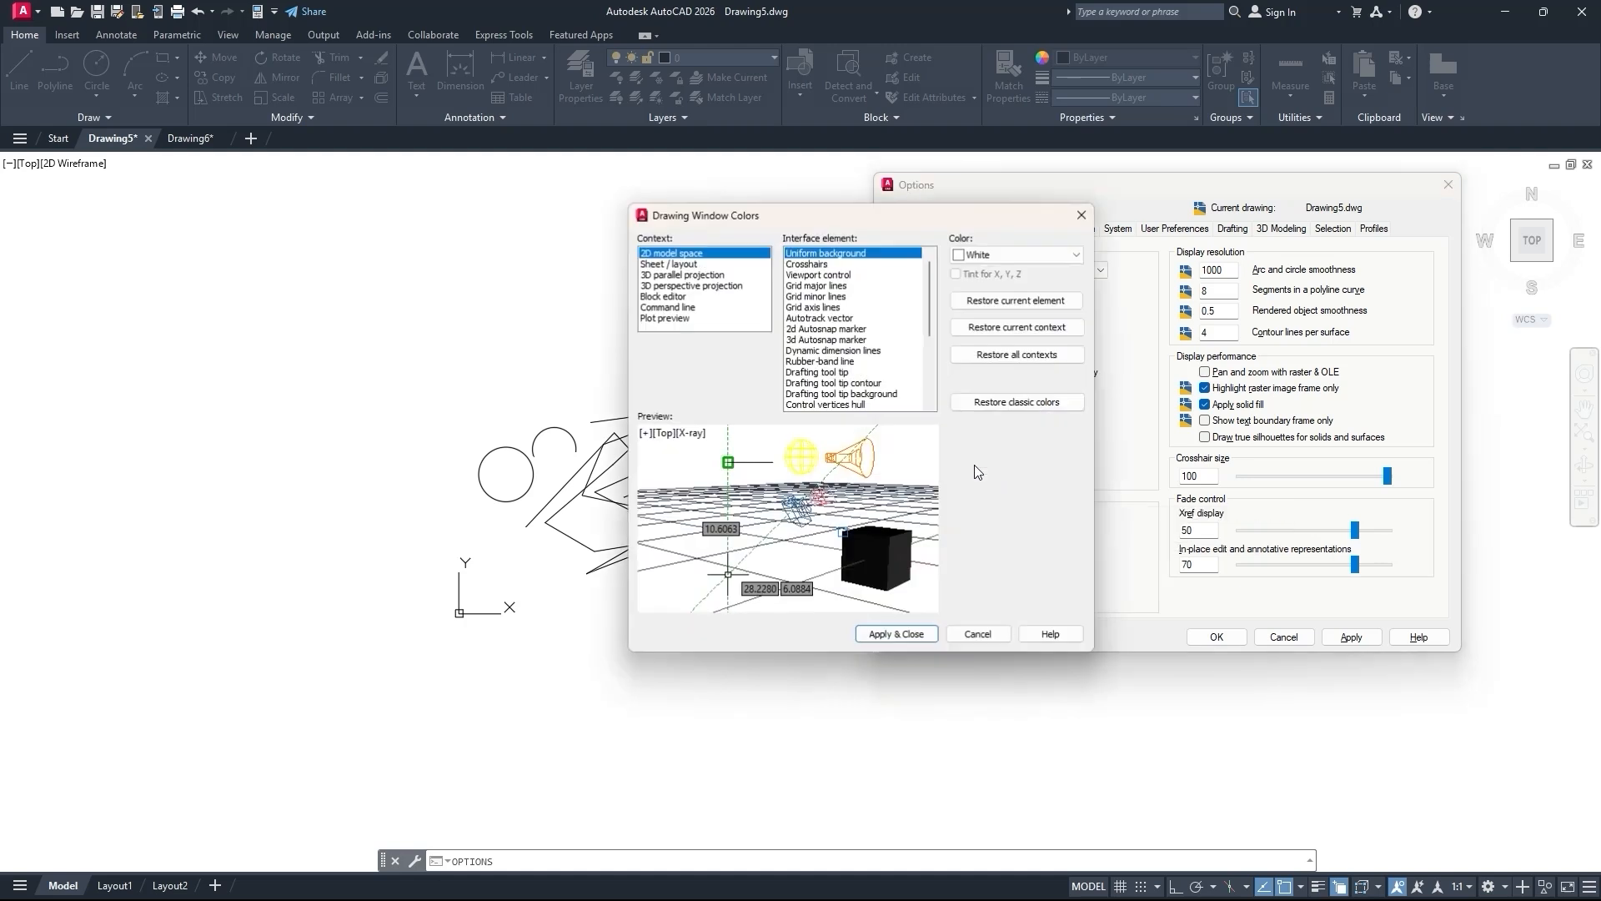
click(1082, 214)
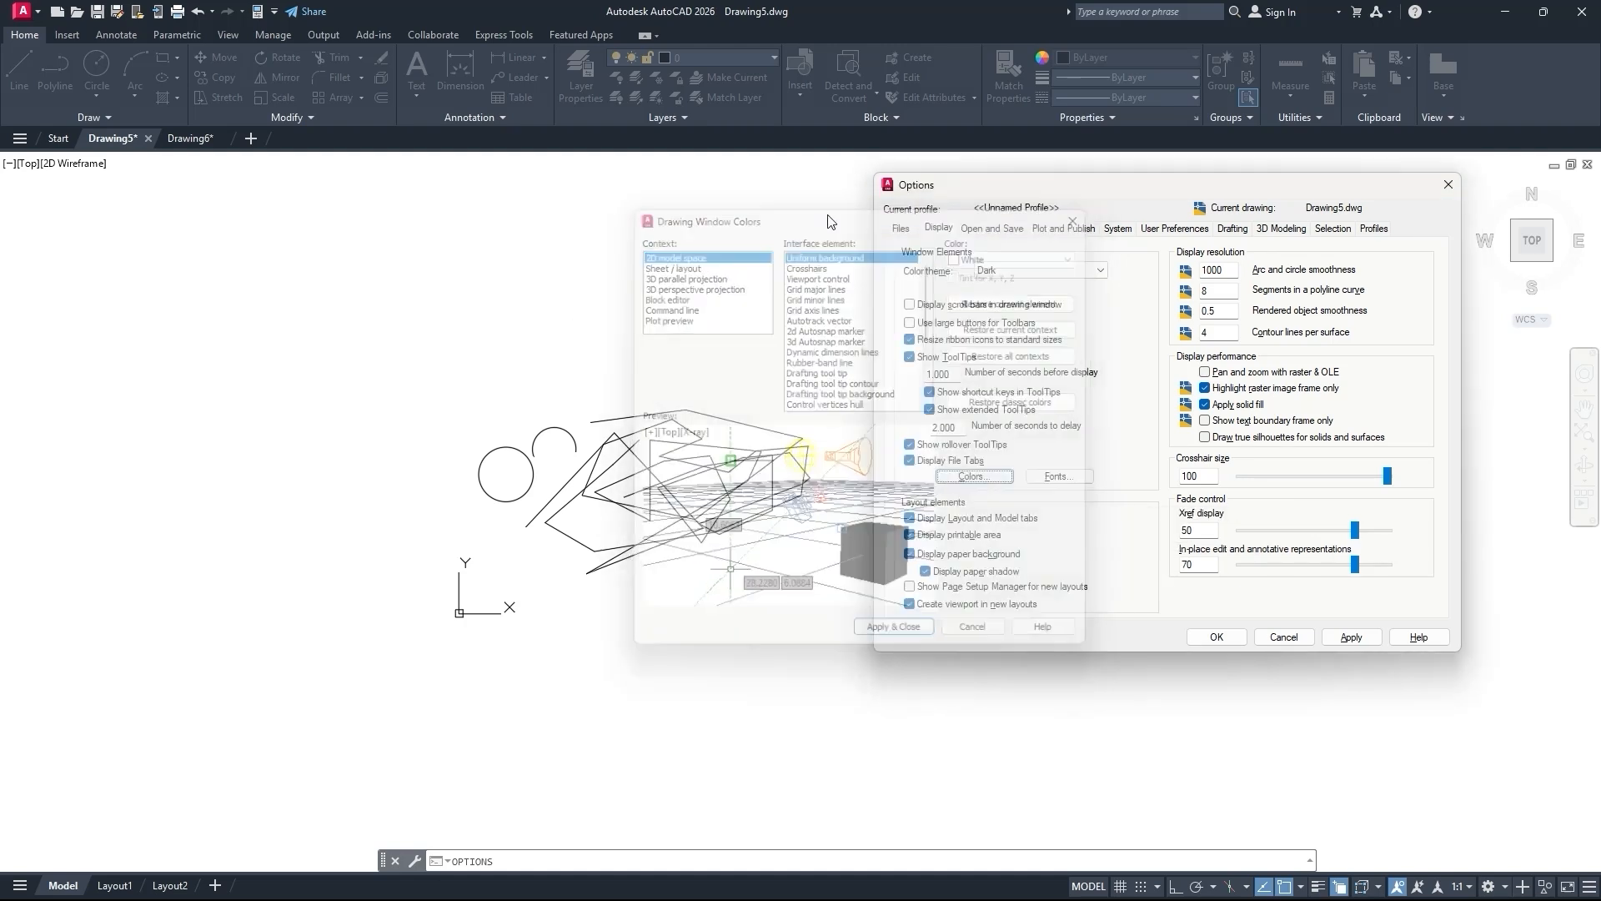
drag(1076, 185, 839, 202)
click(990, 659)
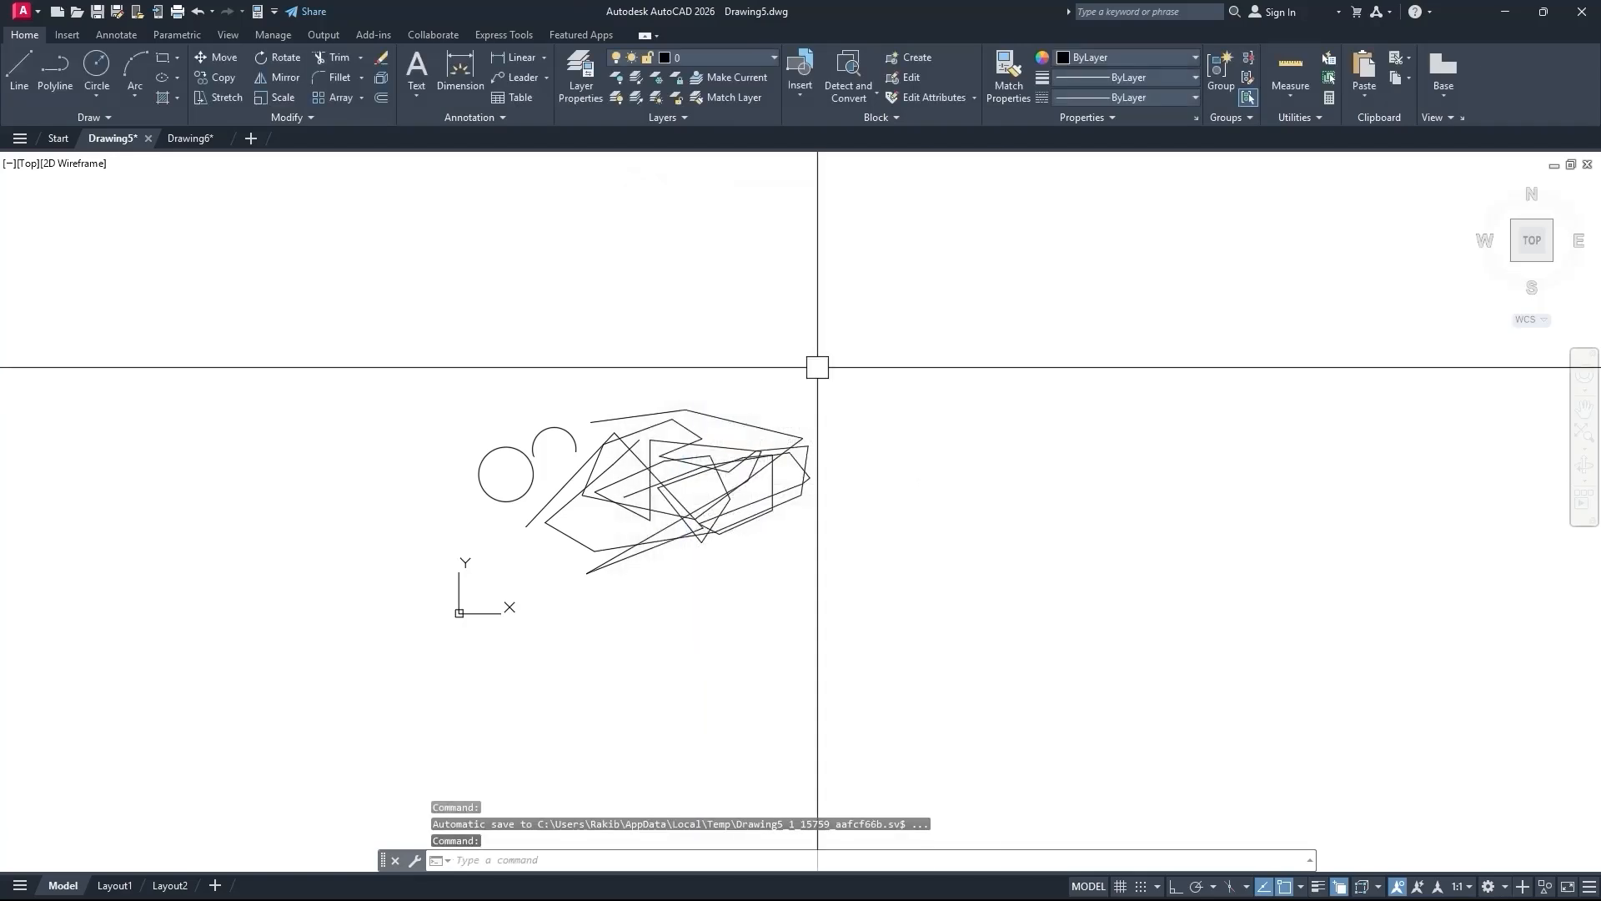
Reduce the crosshair size to 50 in the display options with the sketch zoomed out, and confirm the change.
scroll(1023, 434, down, 5)
middle_drag(1024, 435, 849, 457)
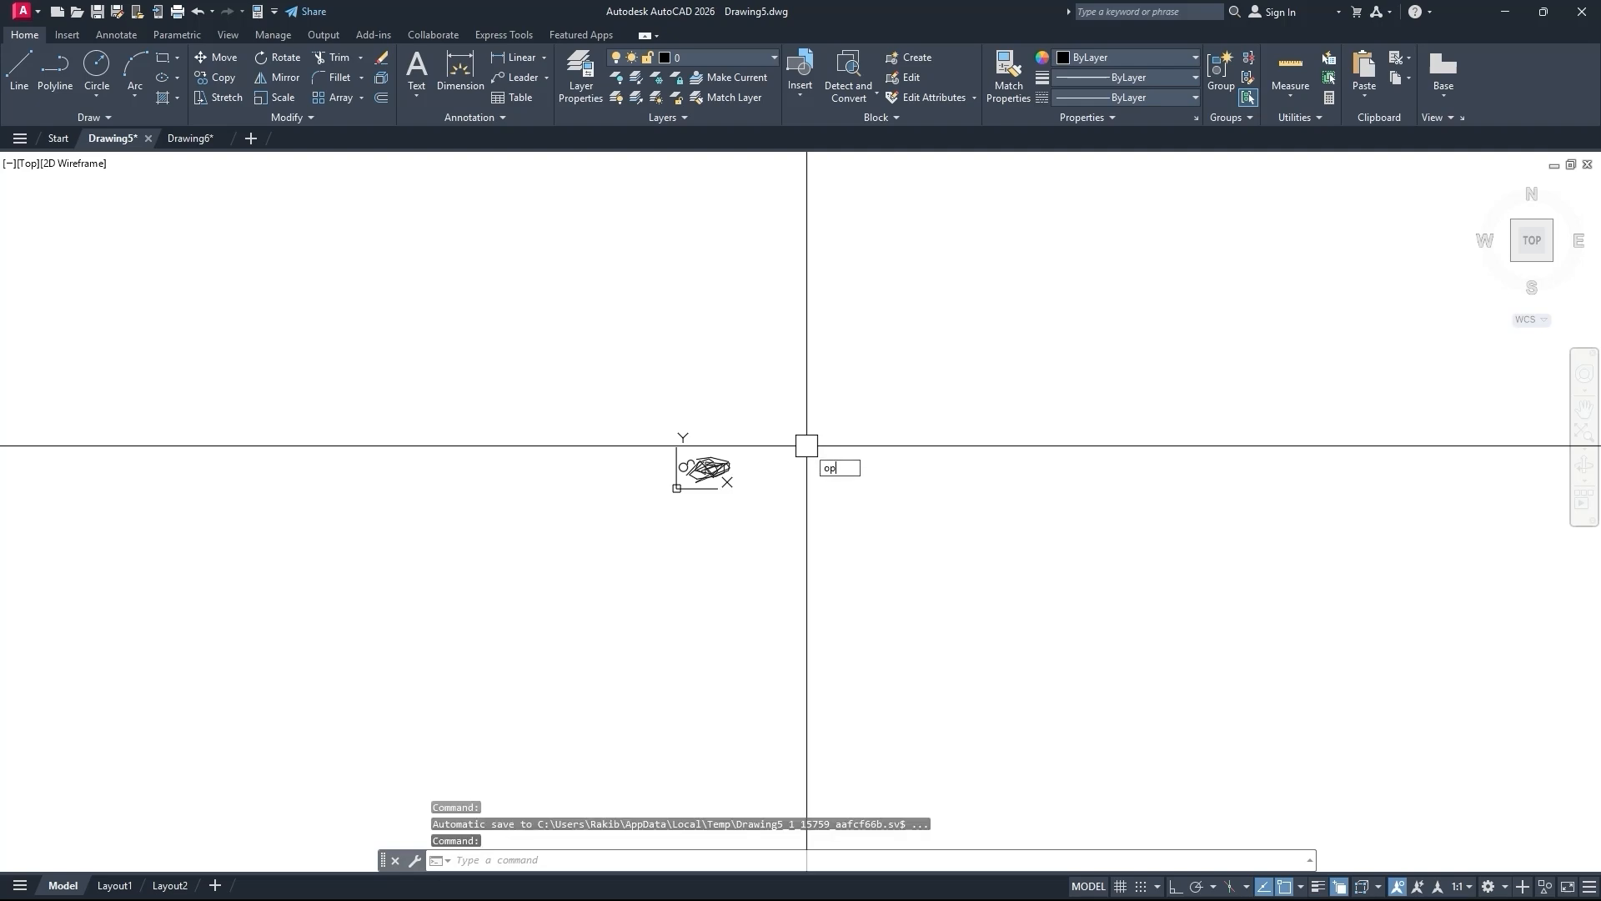
text(op)
key(Return)
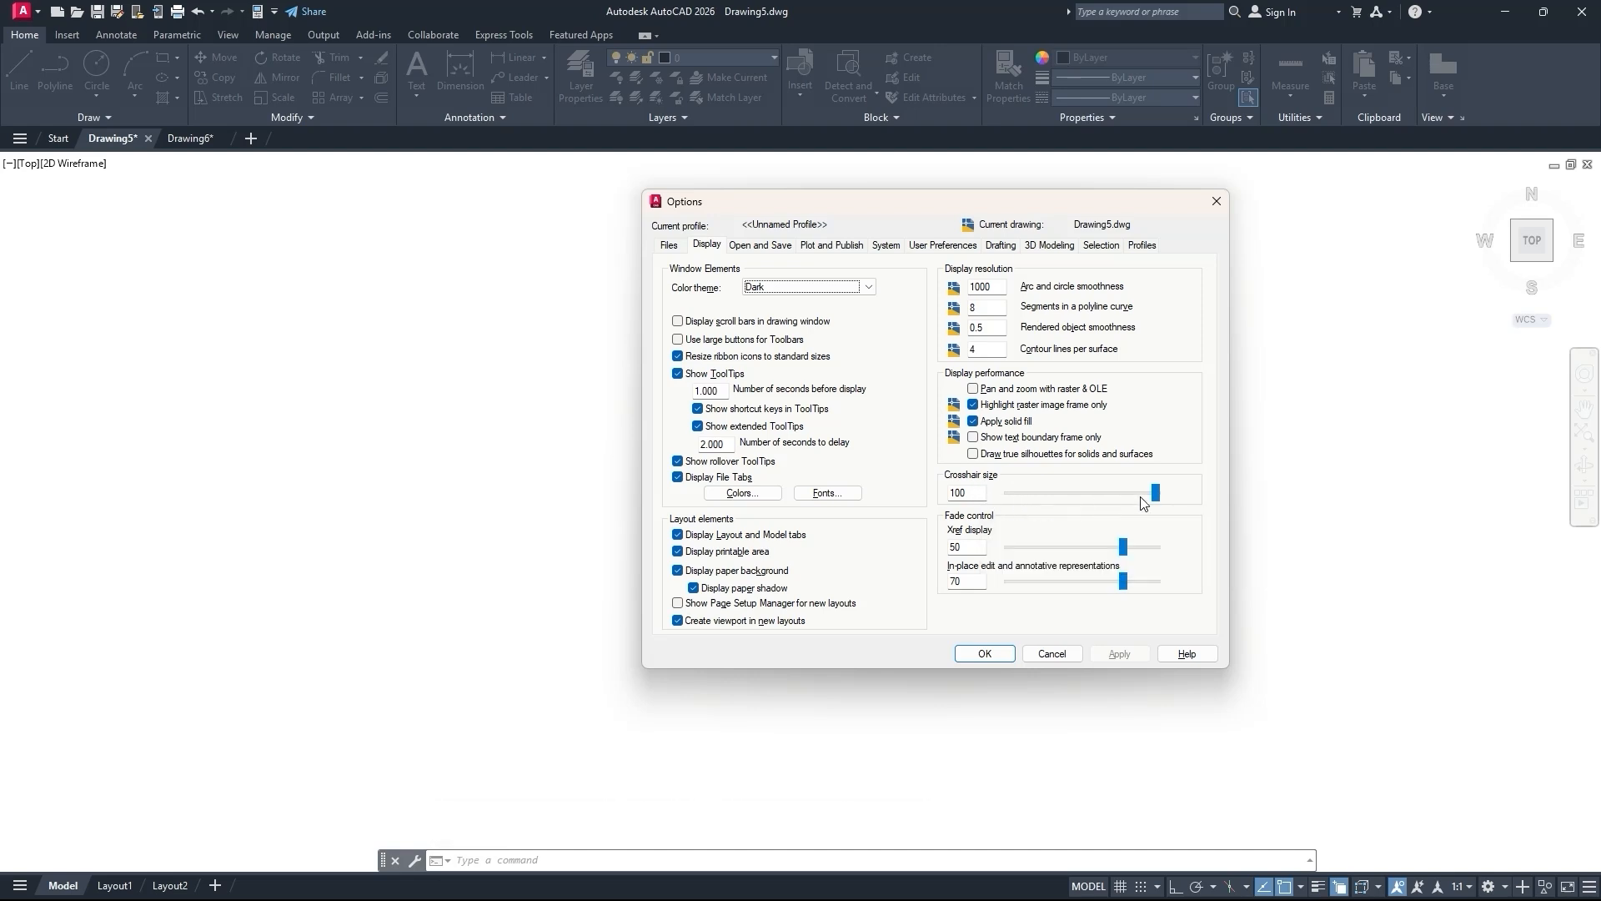
drag(1155, 496, 1082, 497)
click(1118, 654)
click(995, 658)
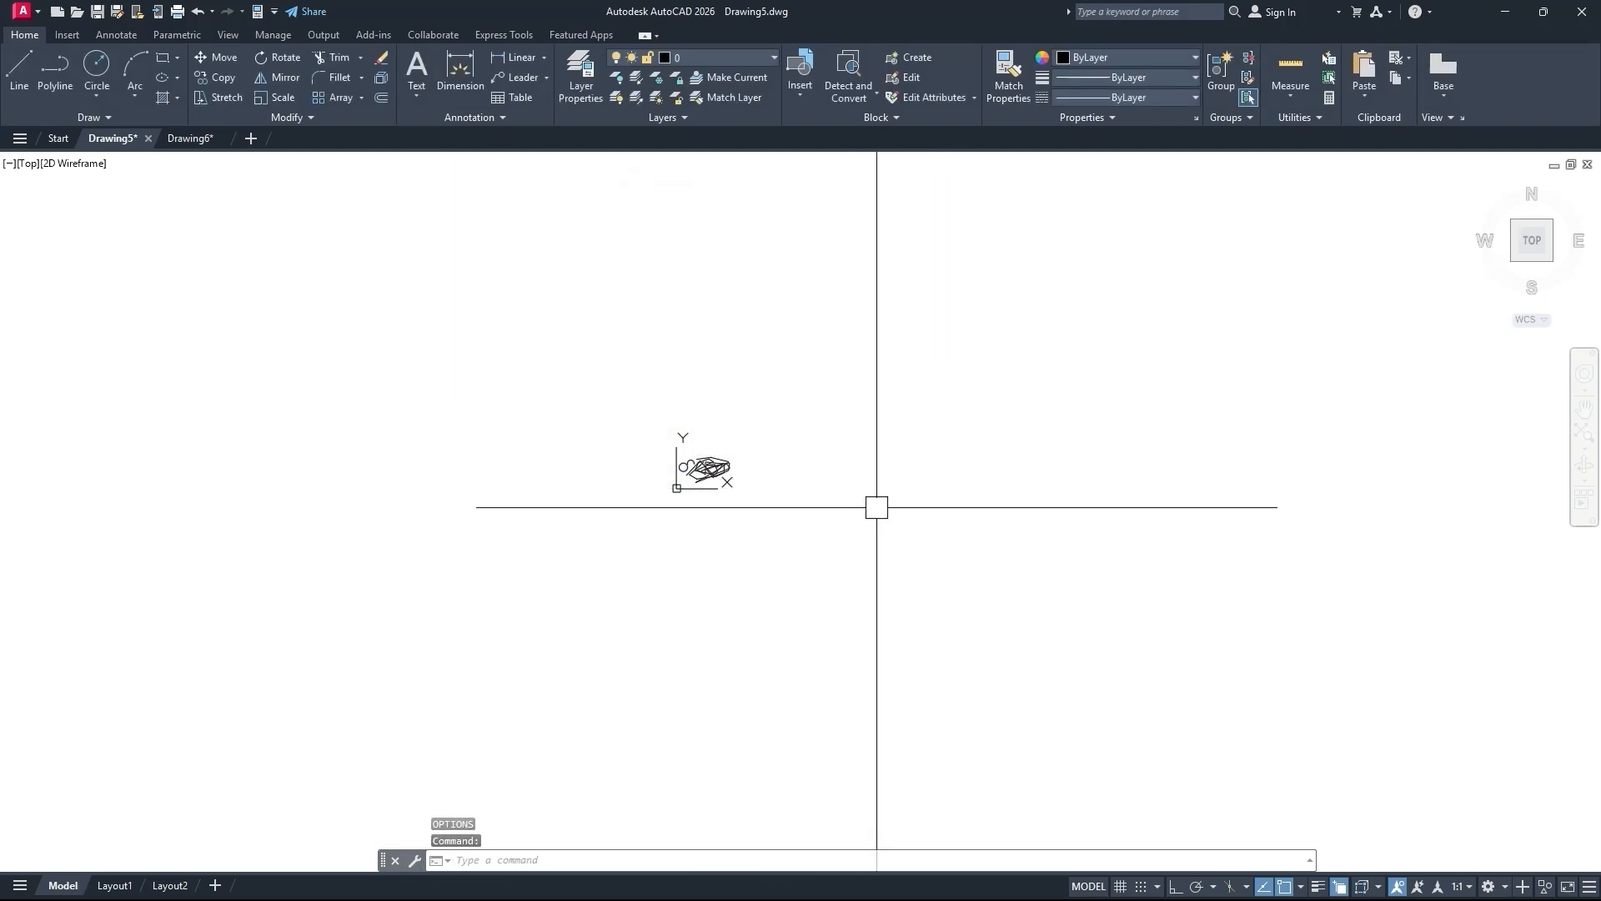
Reopen the display options with OP, set the crosshair size to 100, and confirm the change.
text(op)
key(Return)
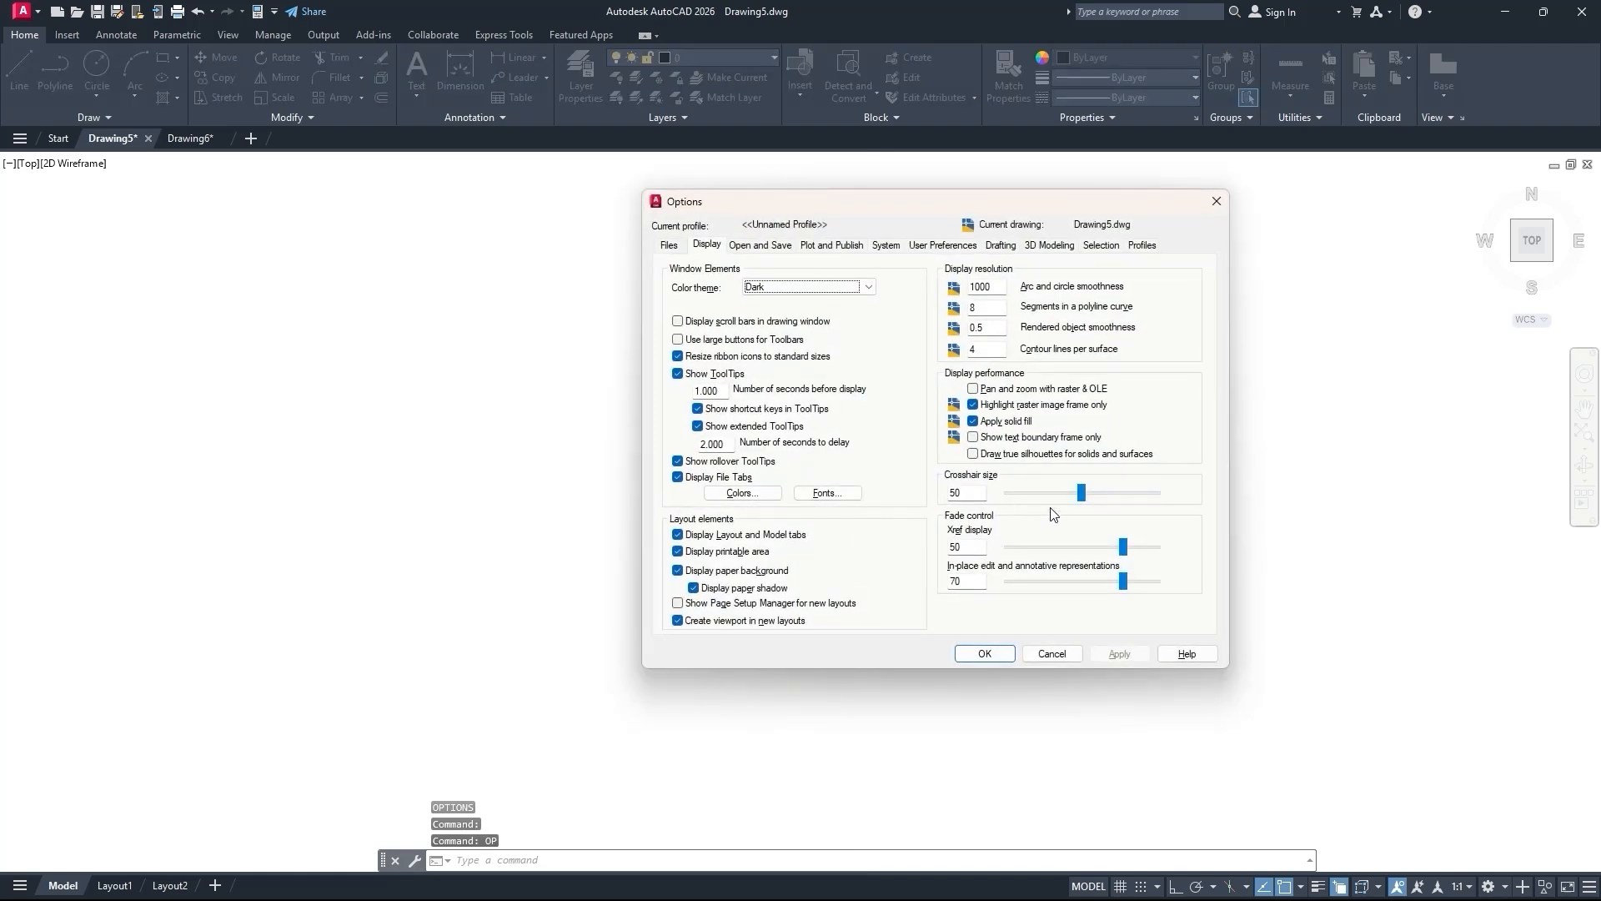
drag(1081, 493, 1186, 497)
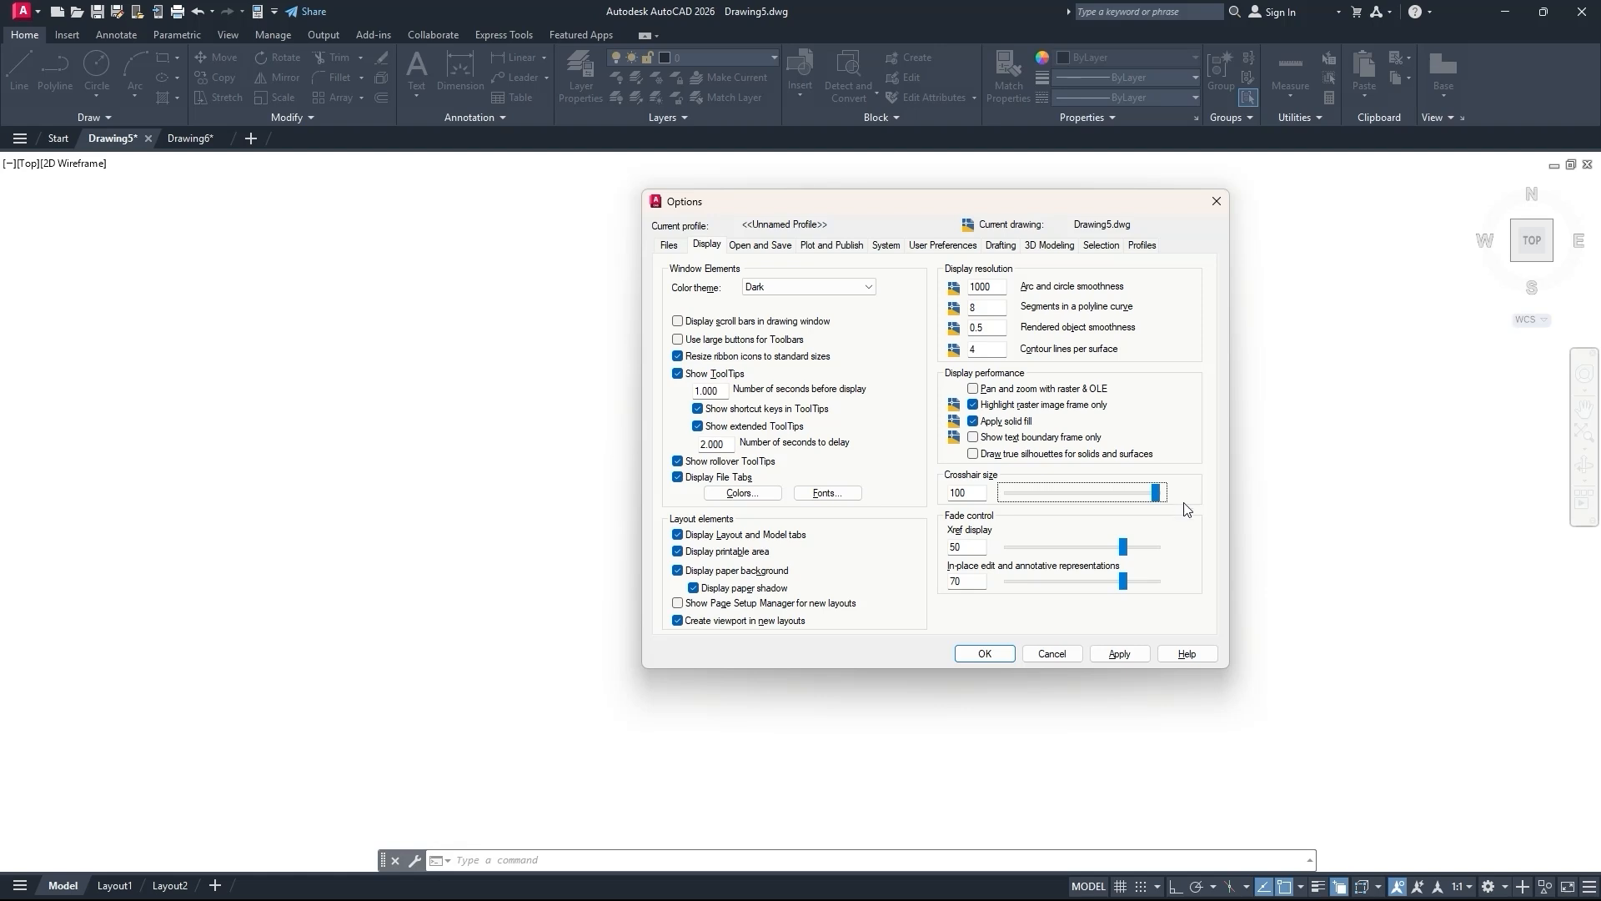
click(1122, 655)
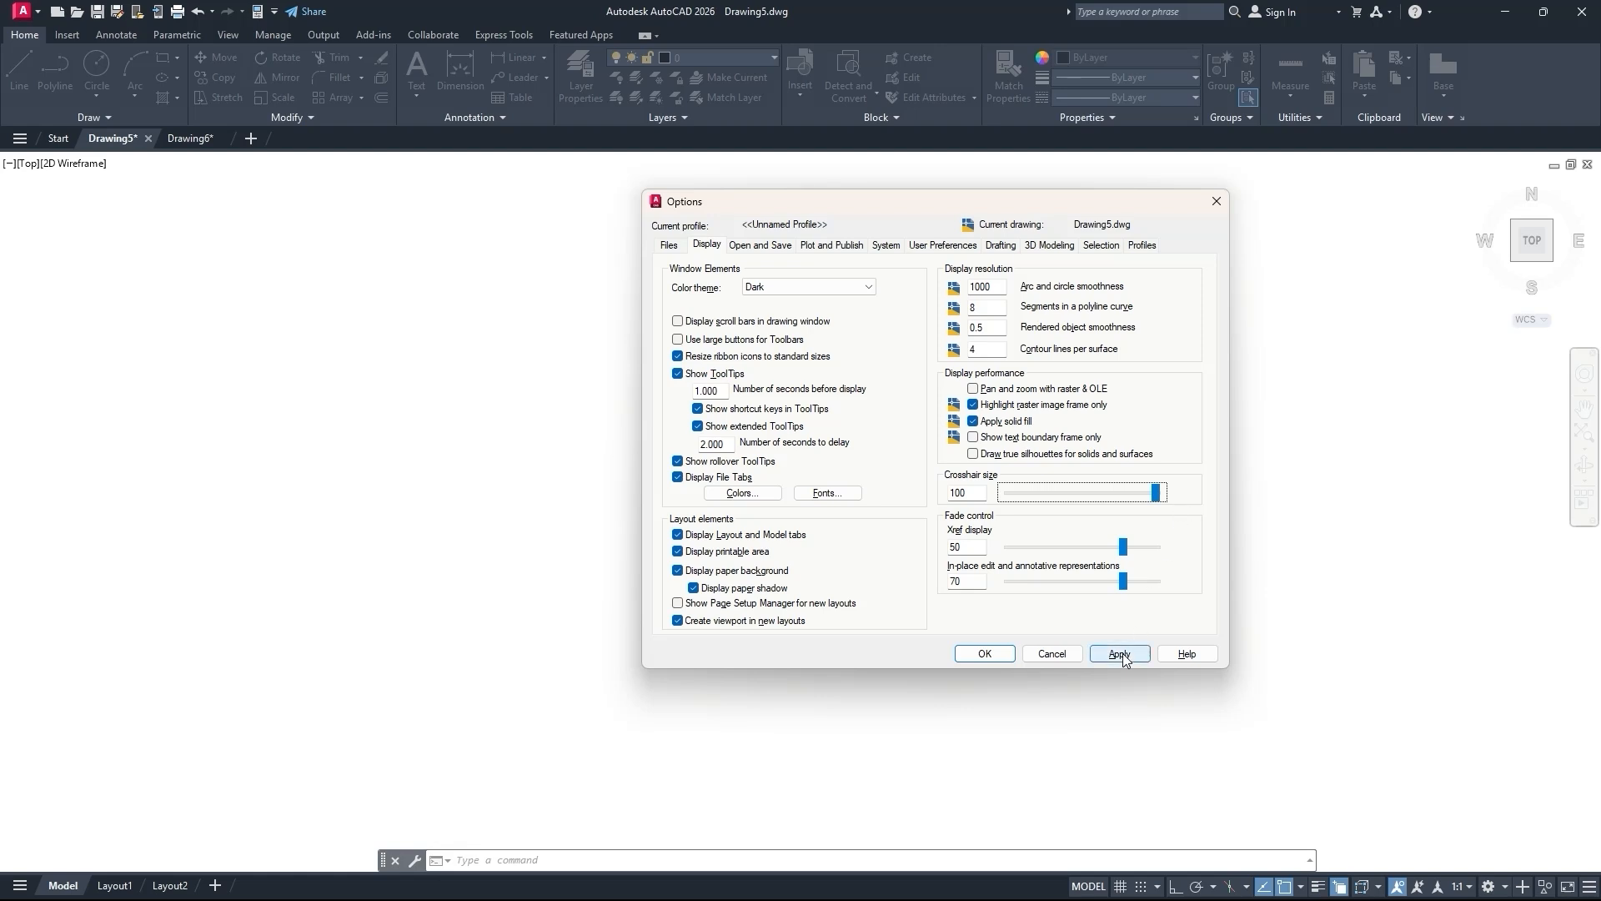
click(999, 659)
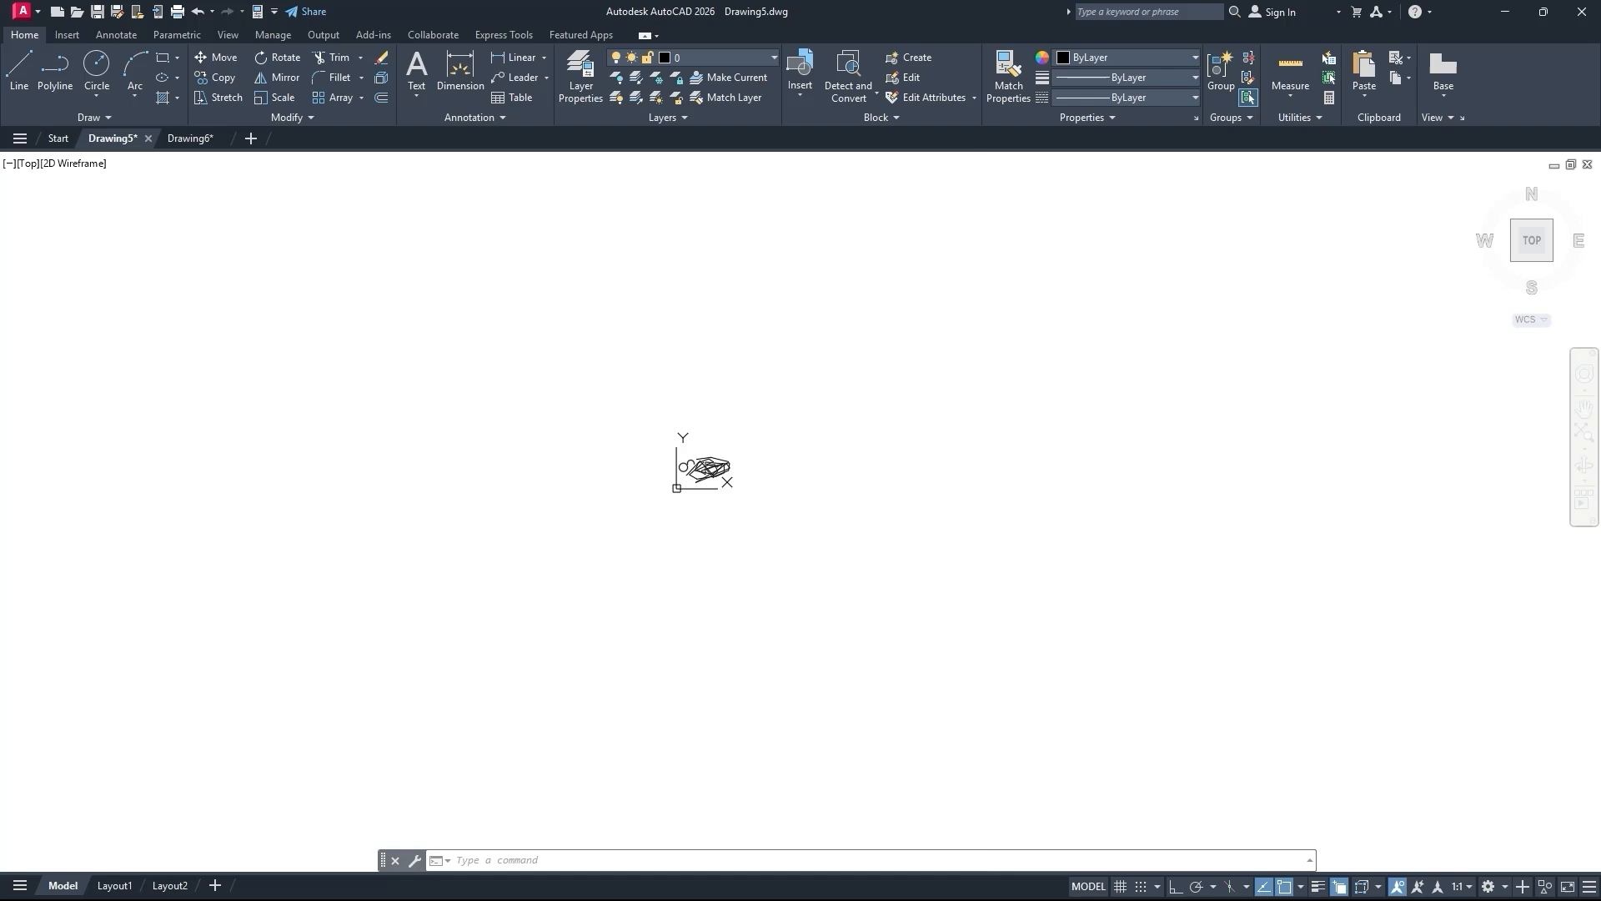
Hide the Layout and Model tabs through the display options and apply, and turn them on again and apply.
text(op)
key(Return)
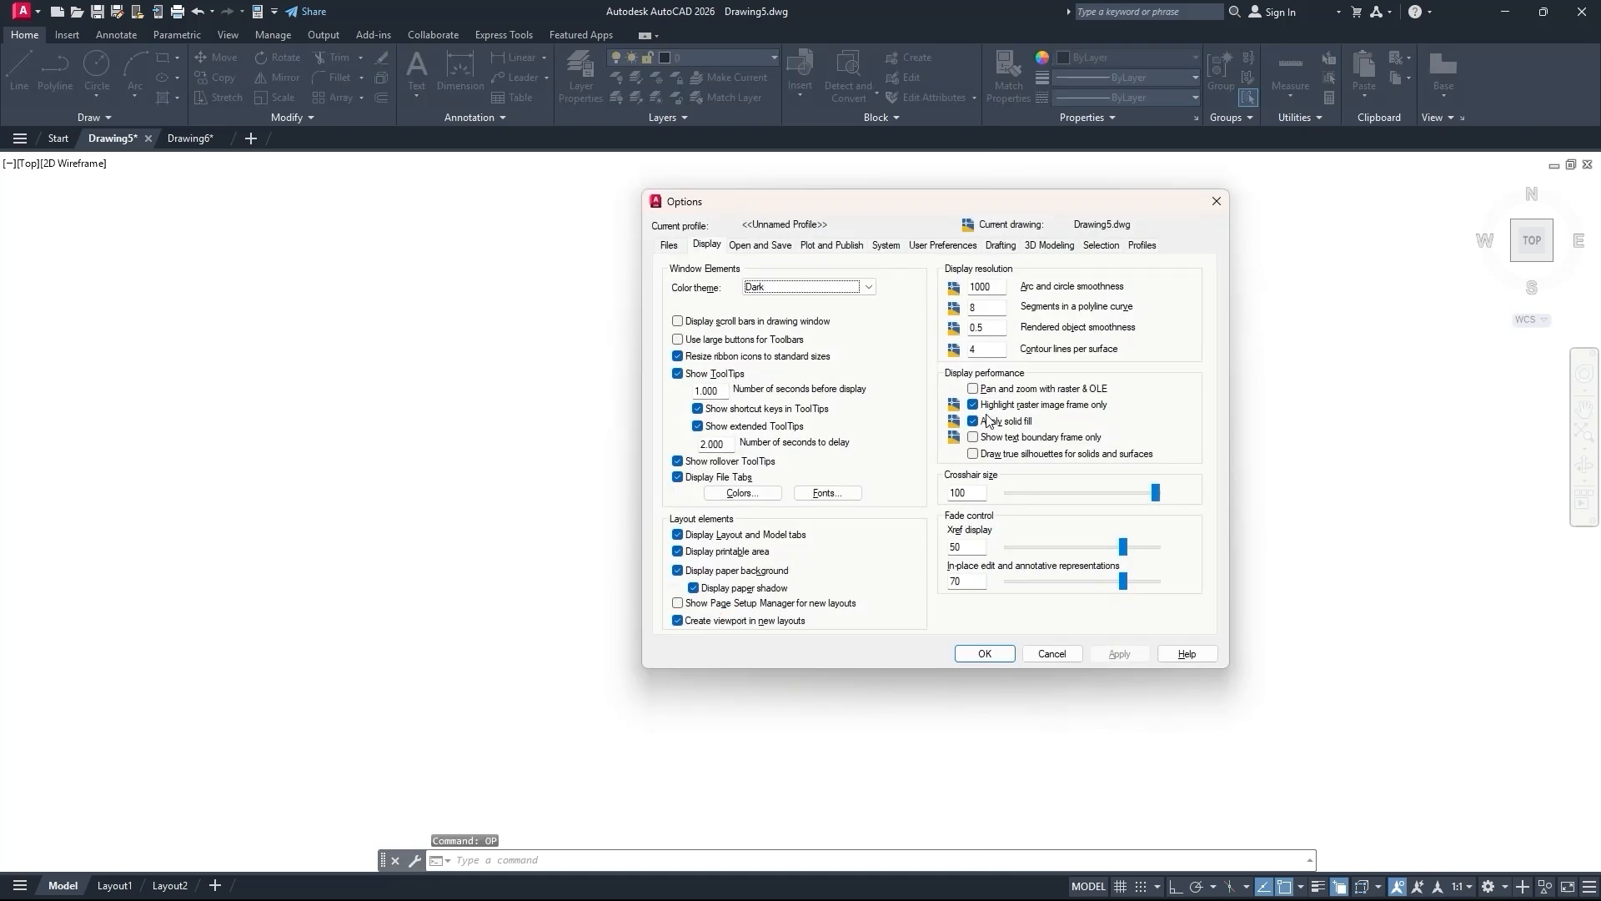
click(703, 536)
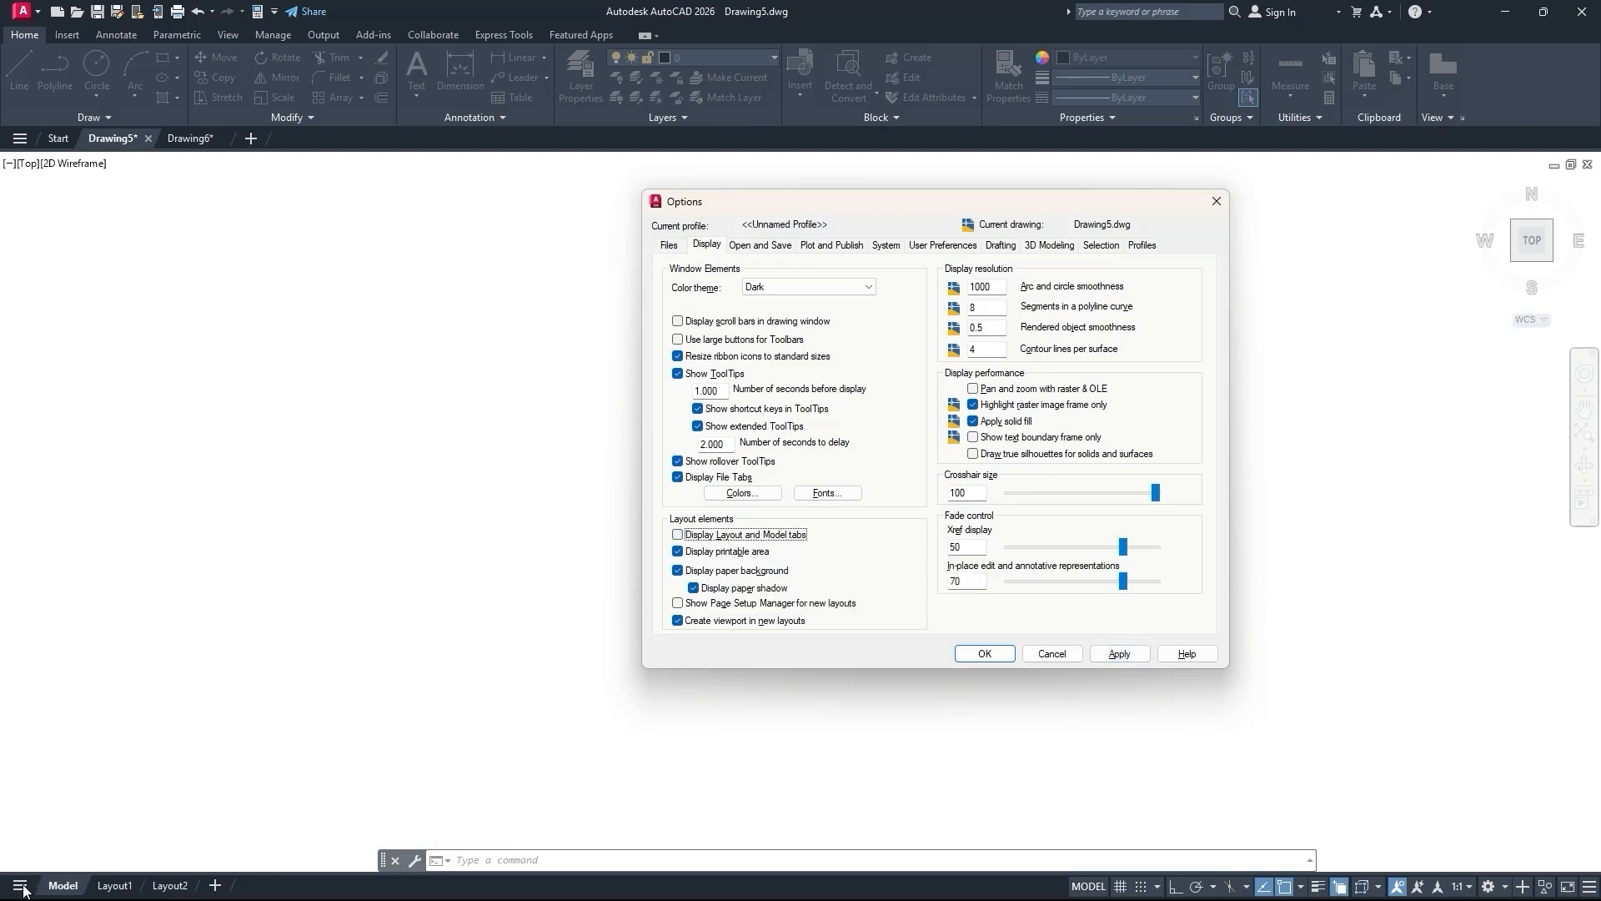
click(1118, 654)
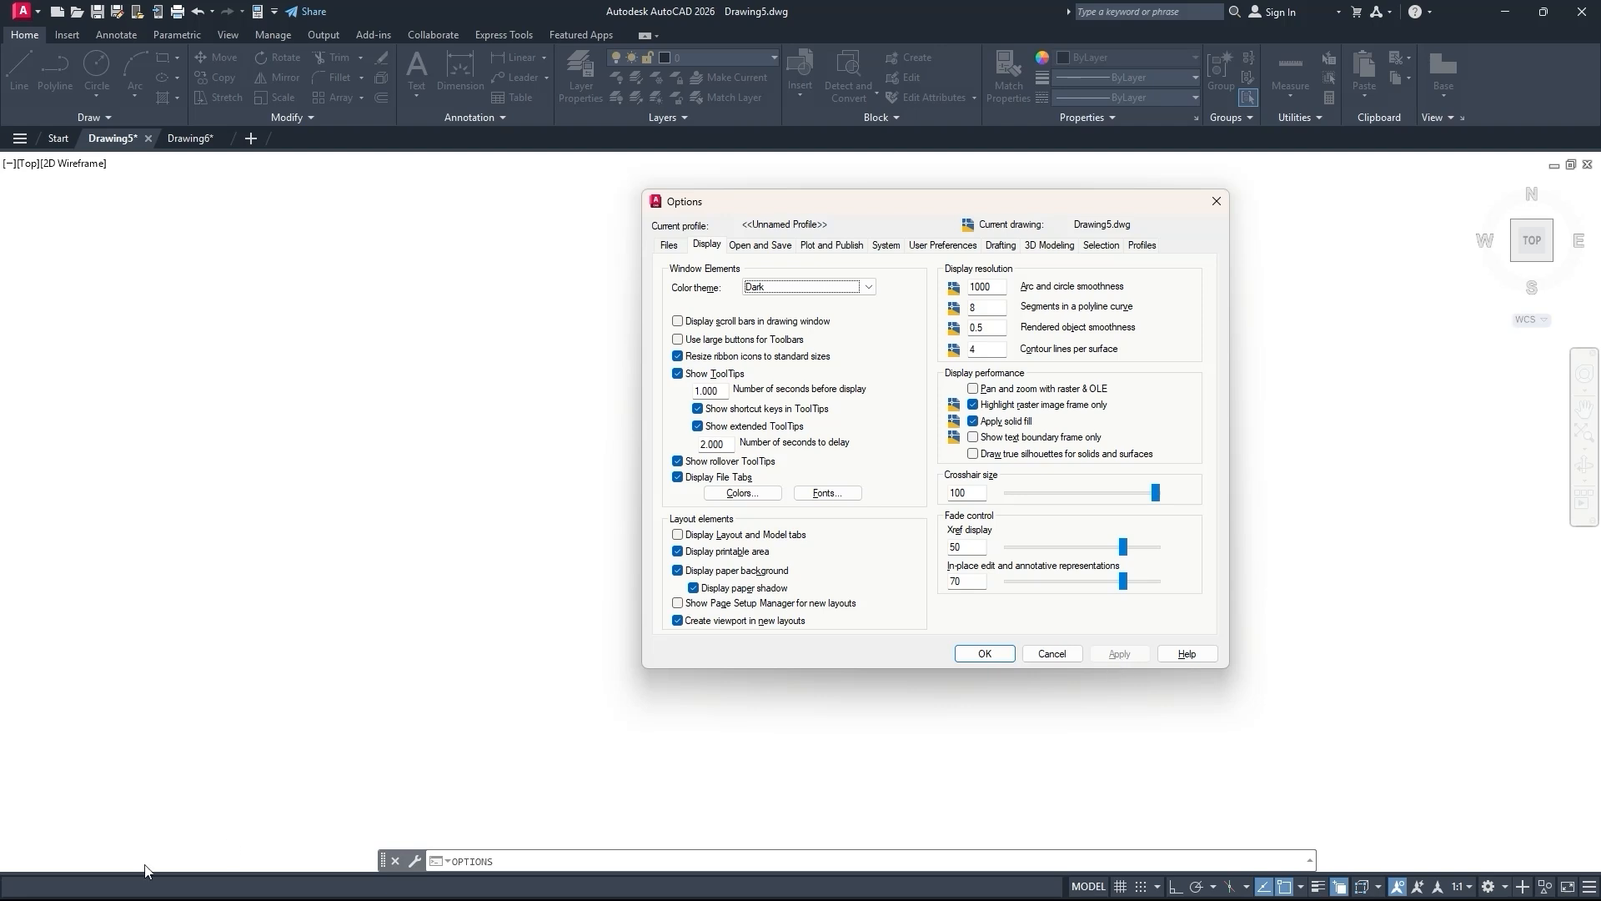
click(694, 536)
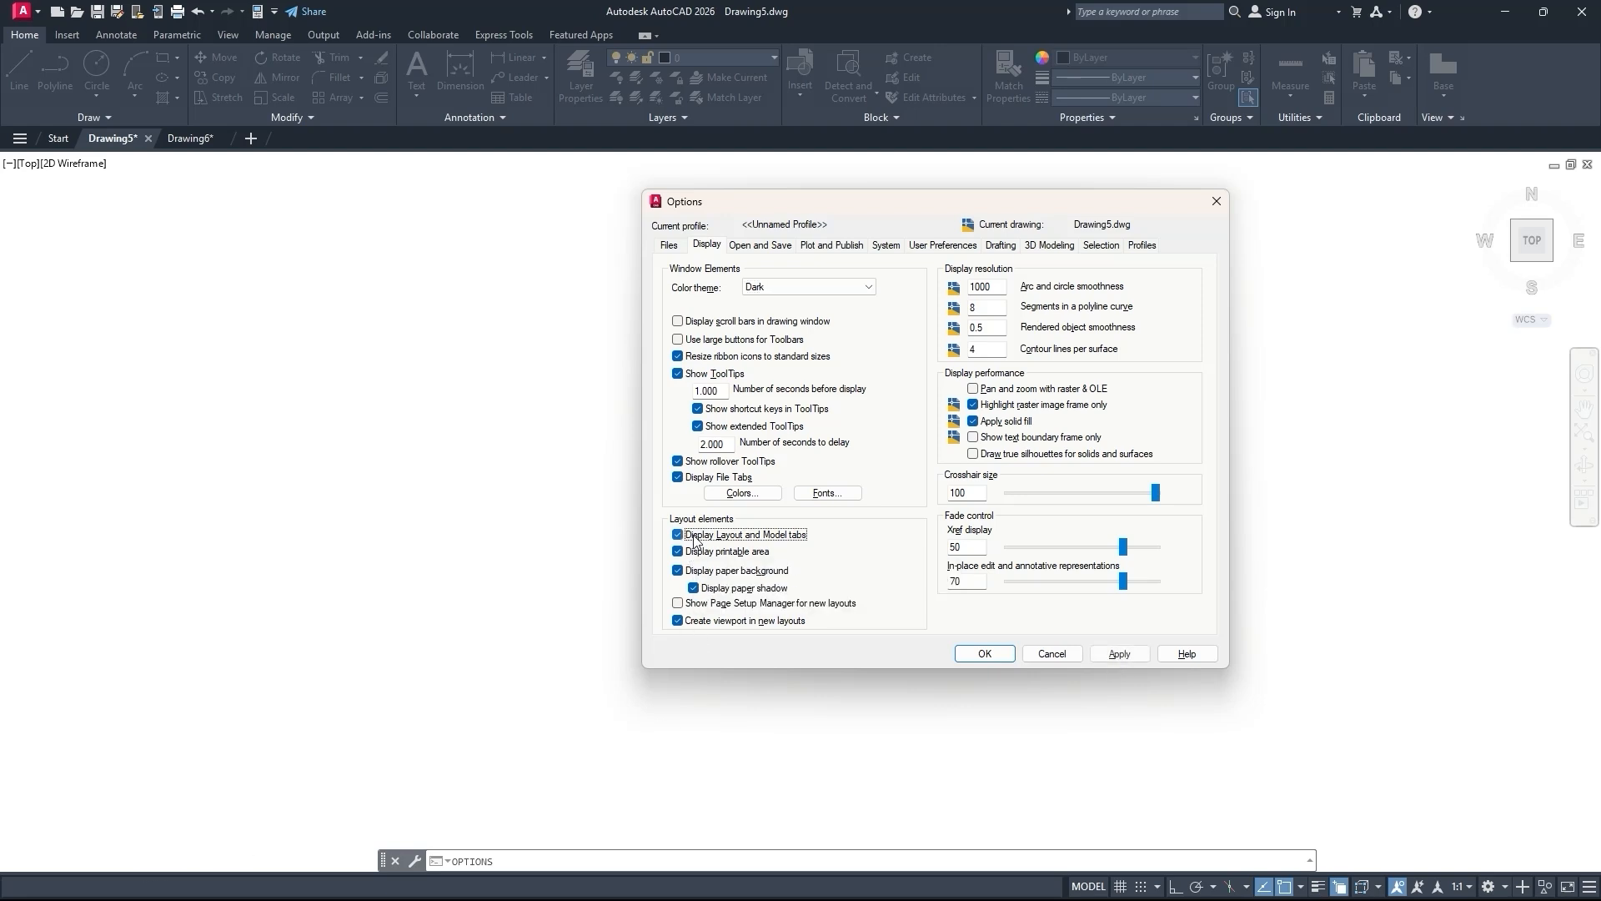
click(1115, 652)
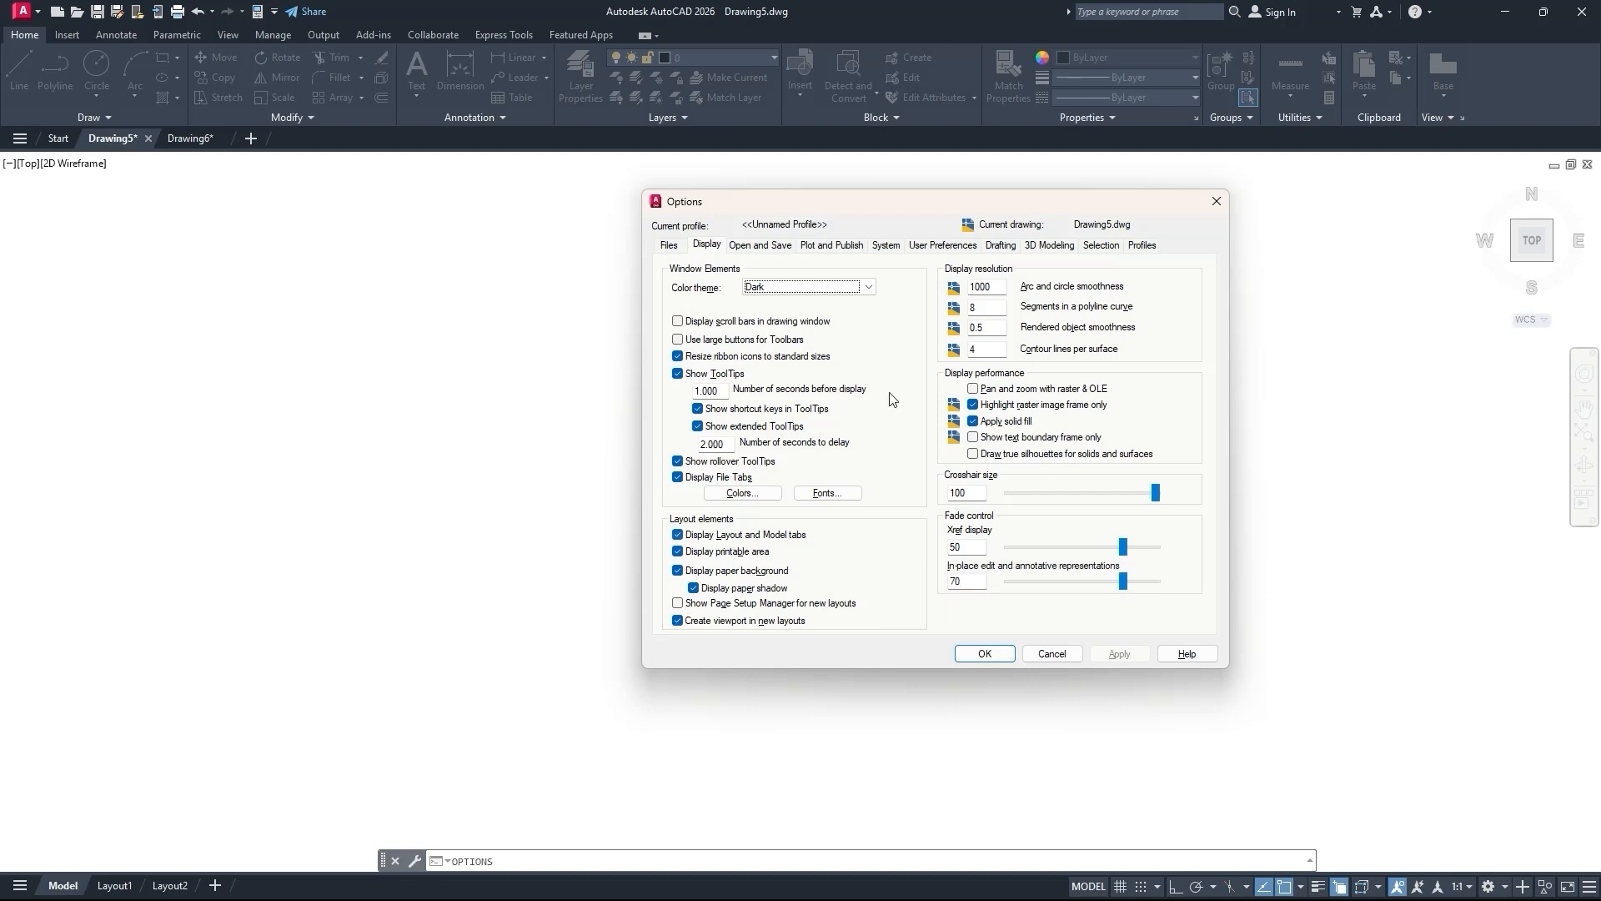
Review the default save formats in the Open and Save options and select AutoCAD 2007/LT2007 Drawing (*.dwg).
click(774, 246)
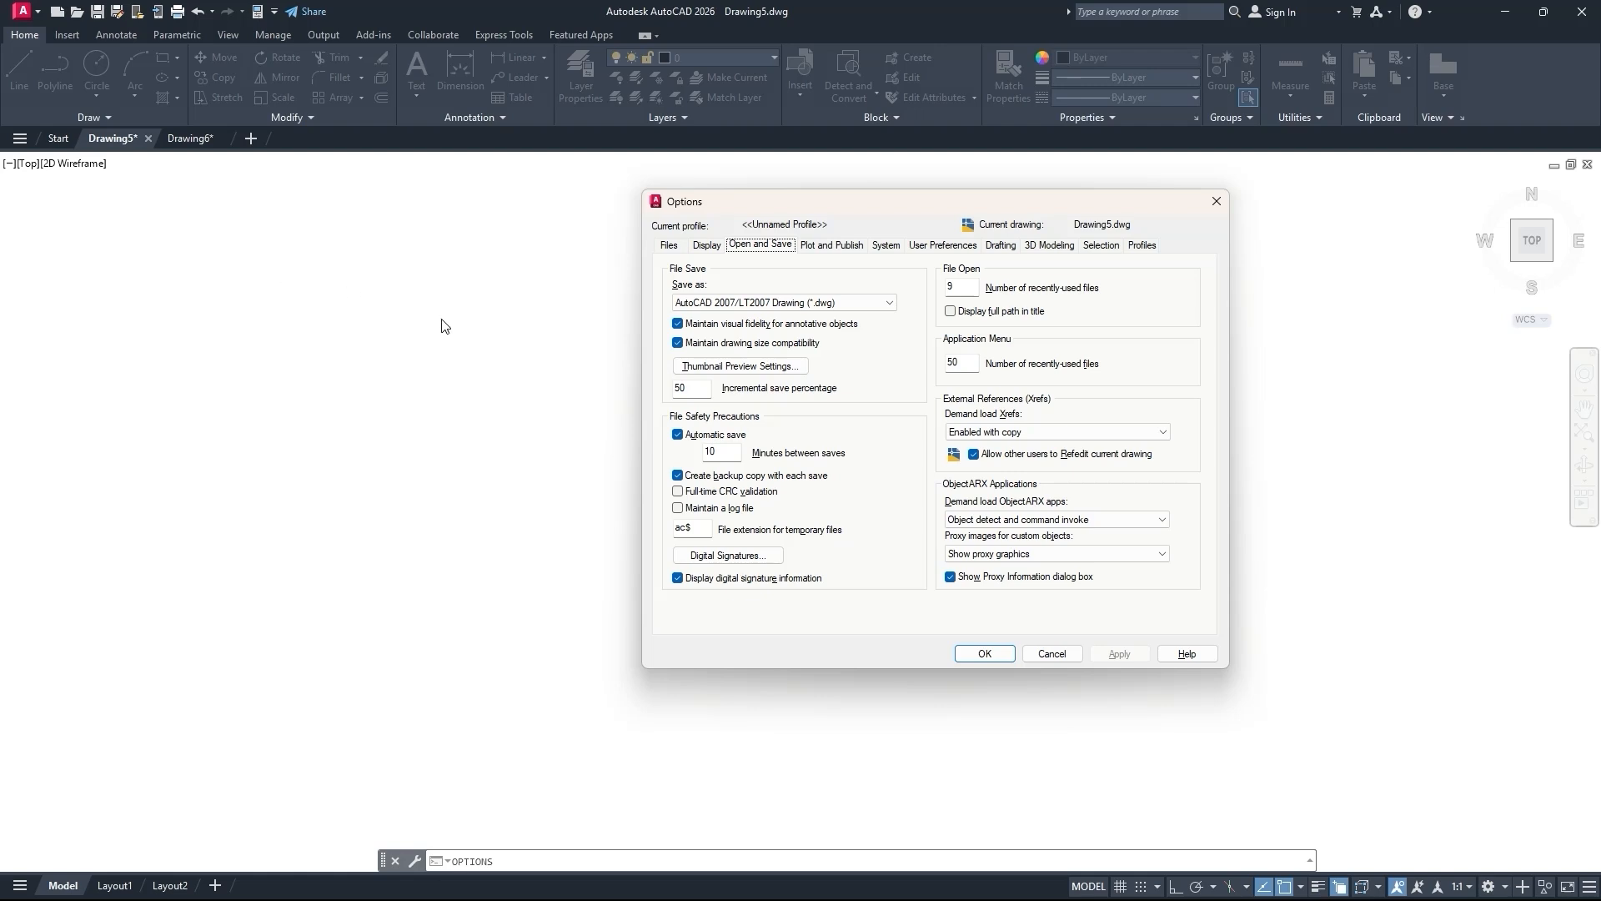
click(778, 303)
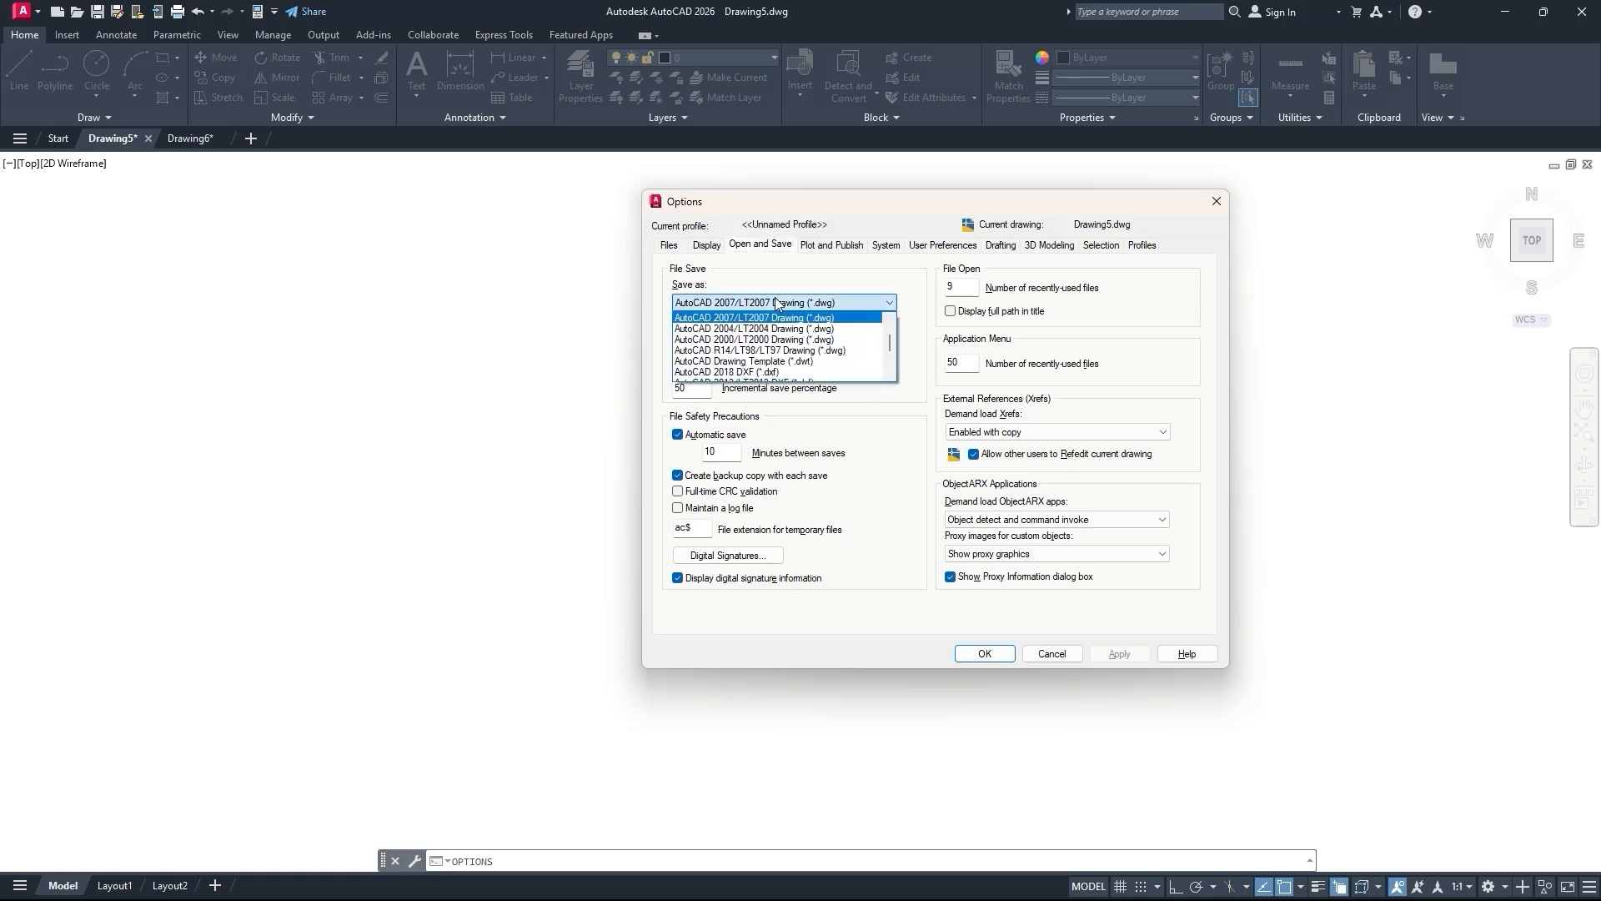
scroll(753, 350, down, 3)
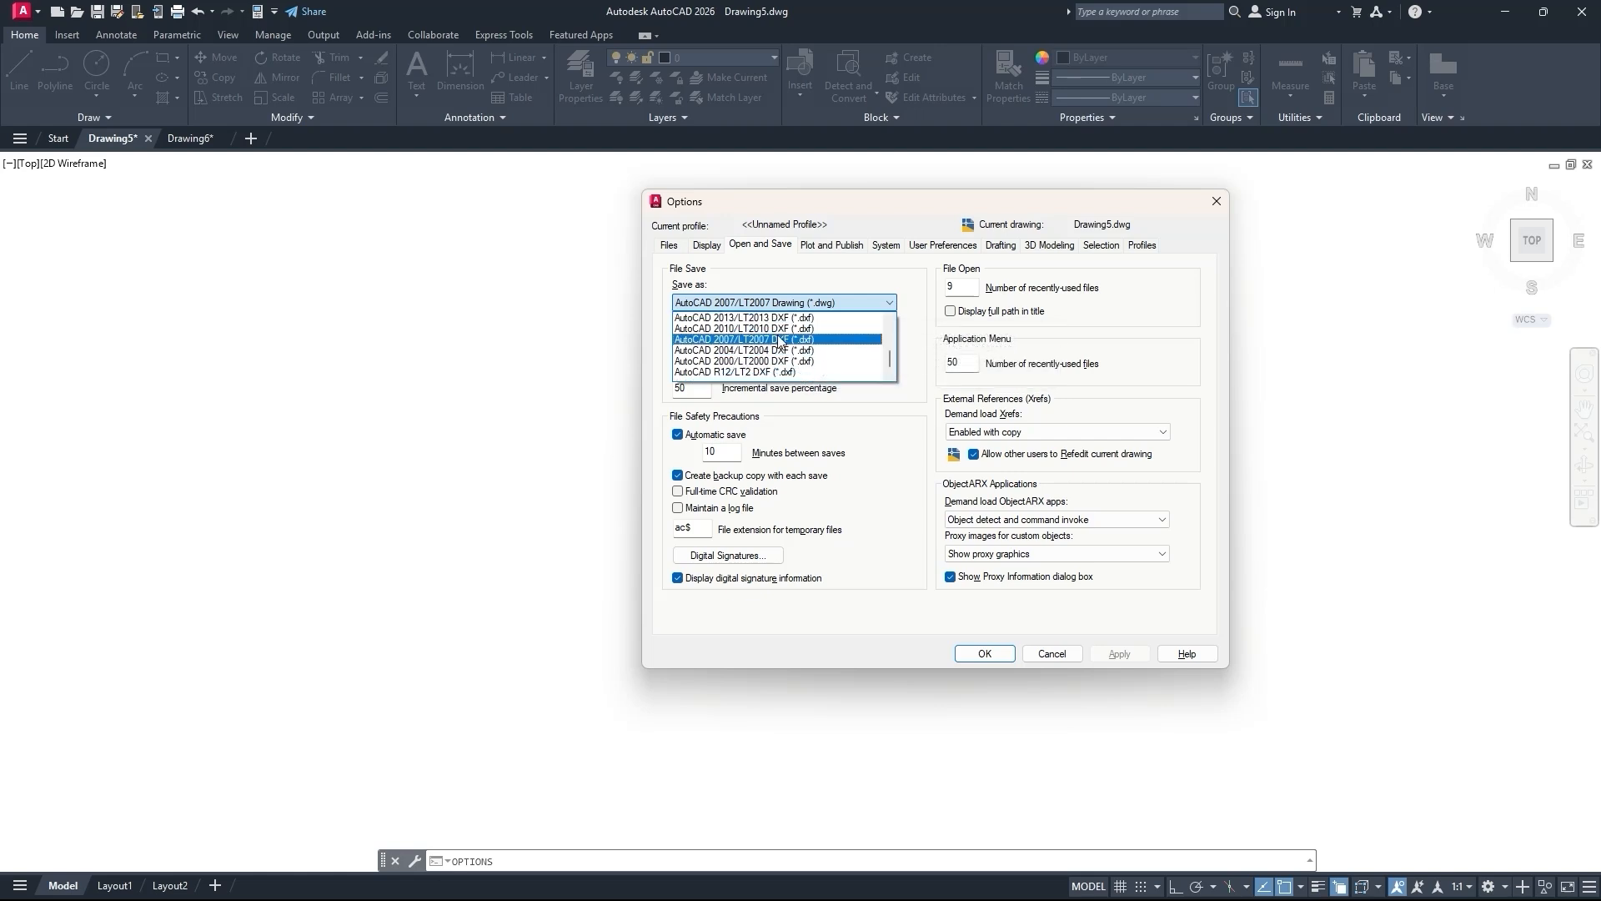
scroll(763, 352, up, 1)
scroll(773, 348, up, 2)
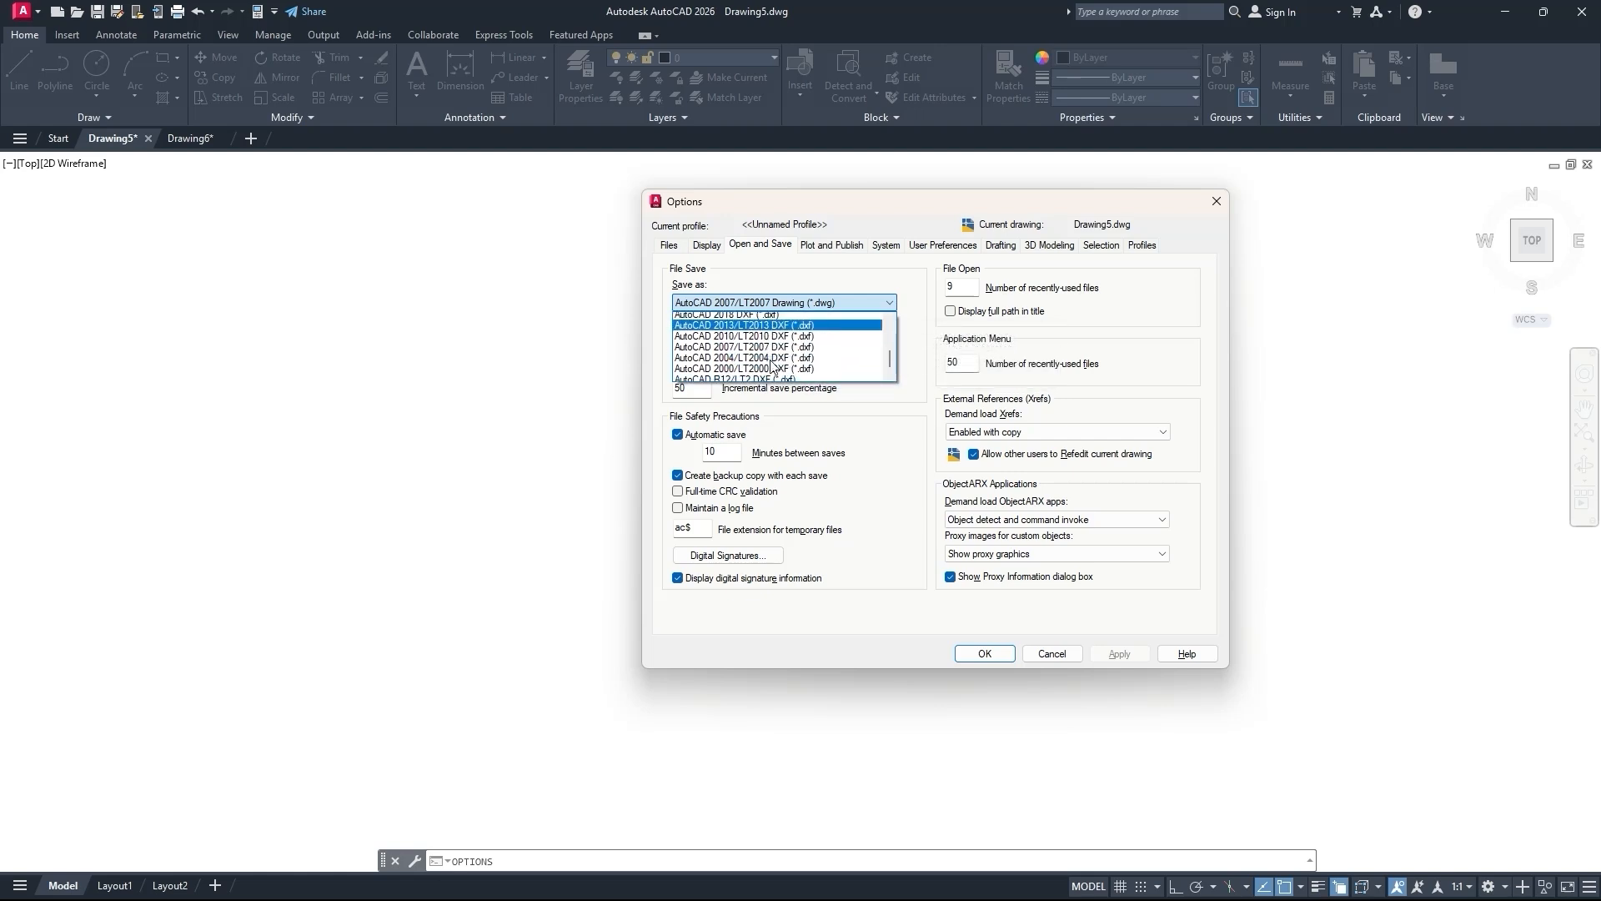
scroll(769, 359, up, 1)
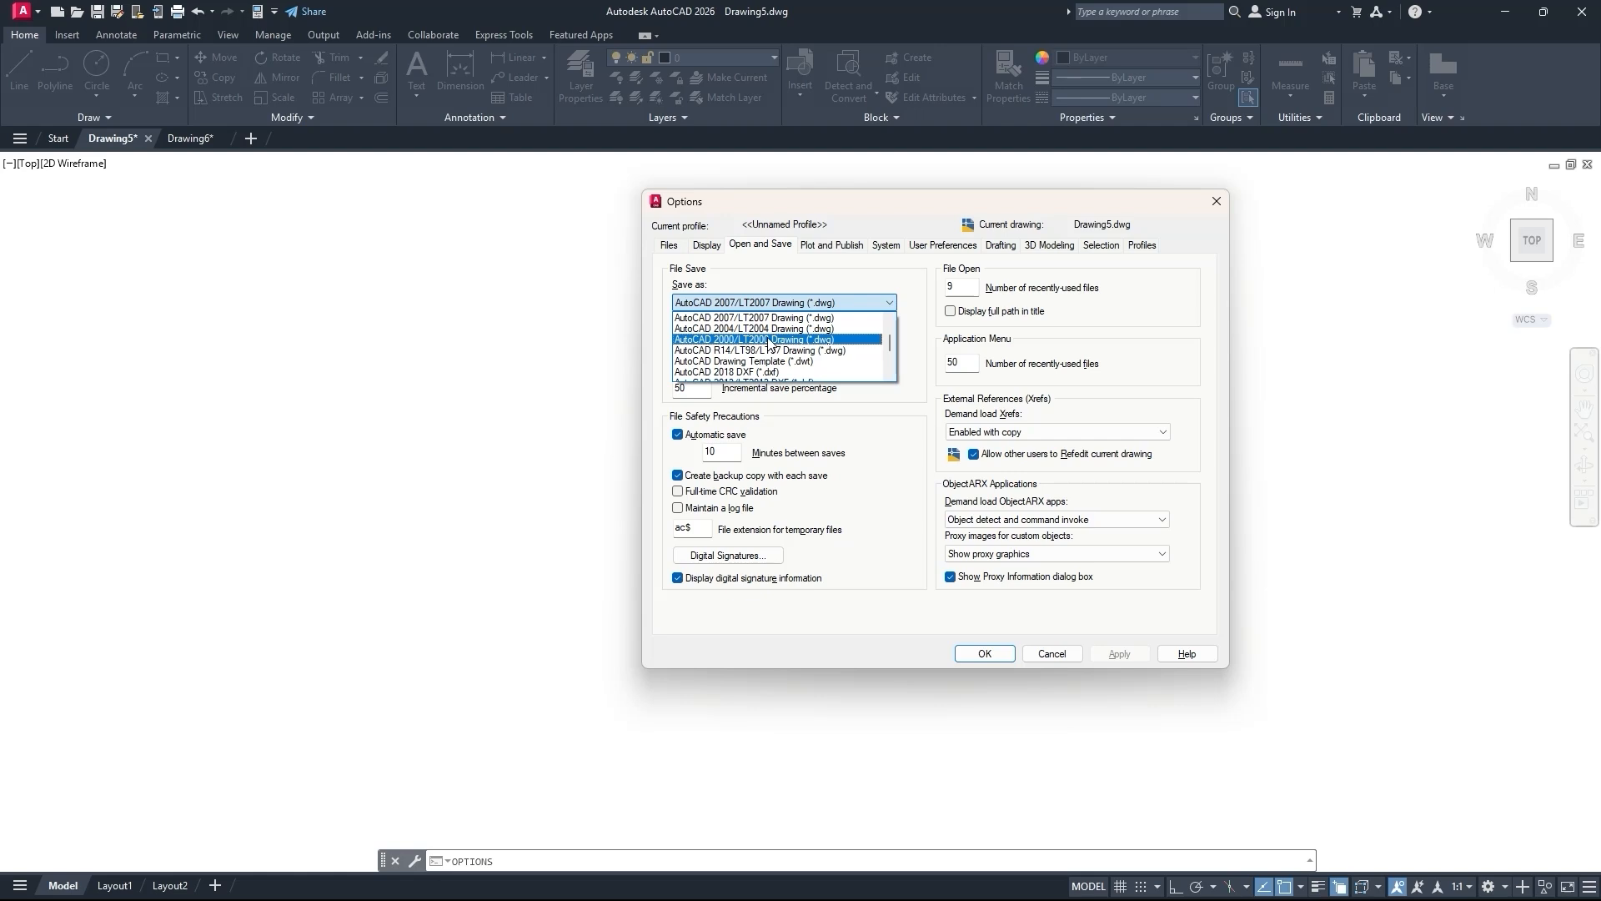
click(806, 281)
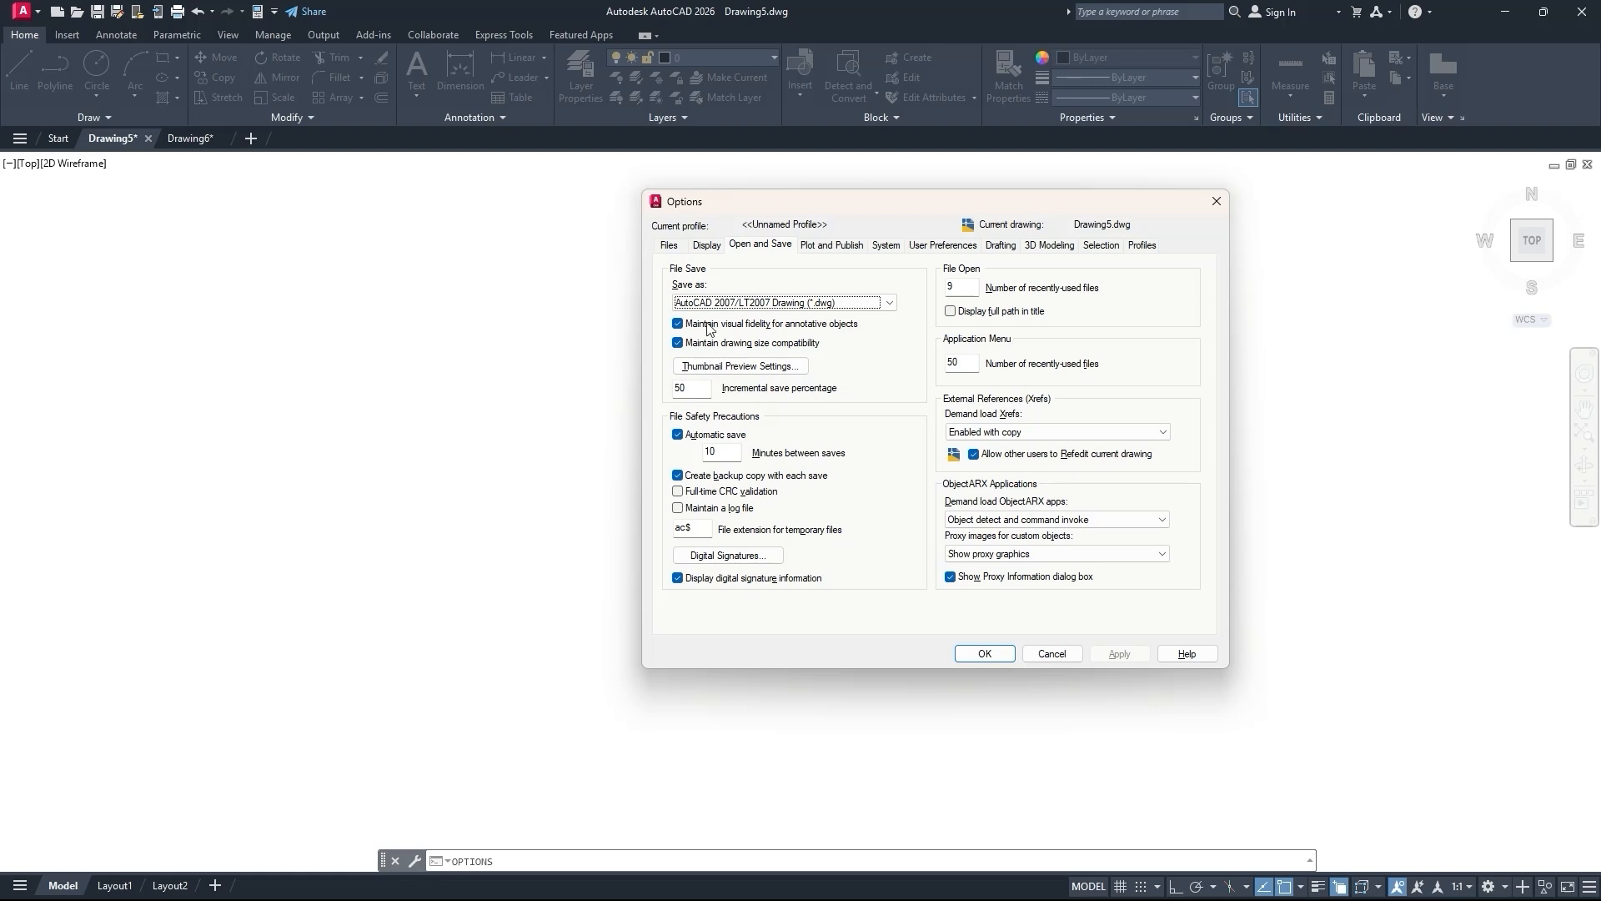
click(749, 305)
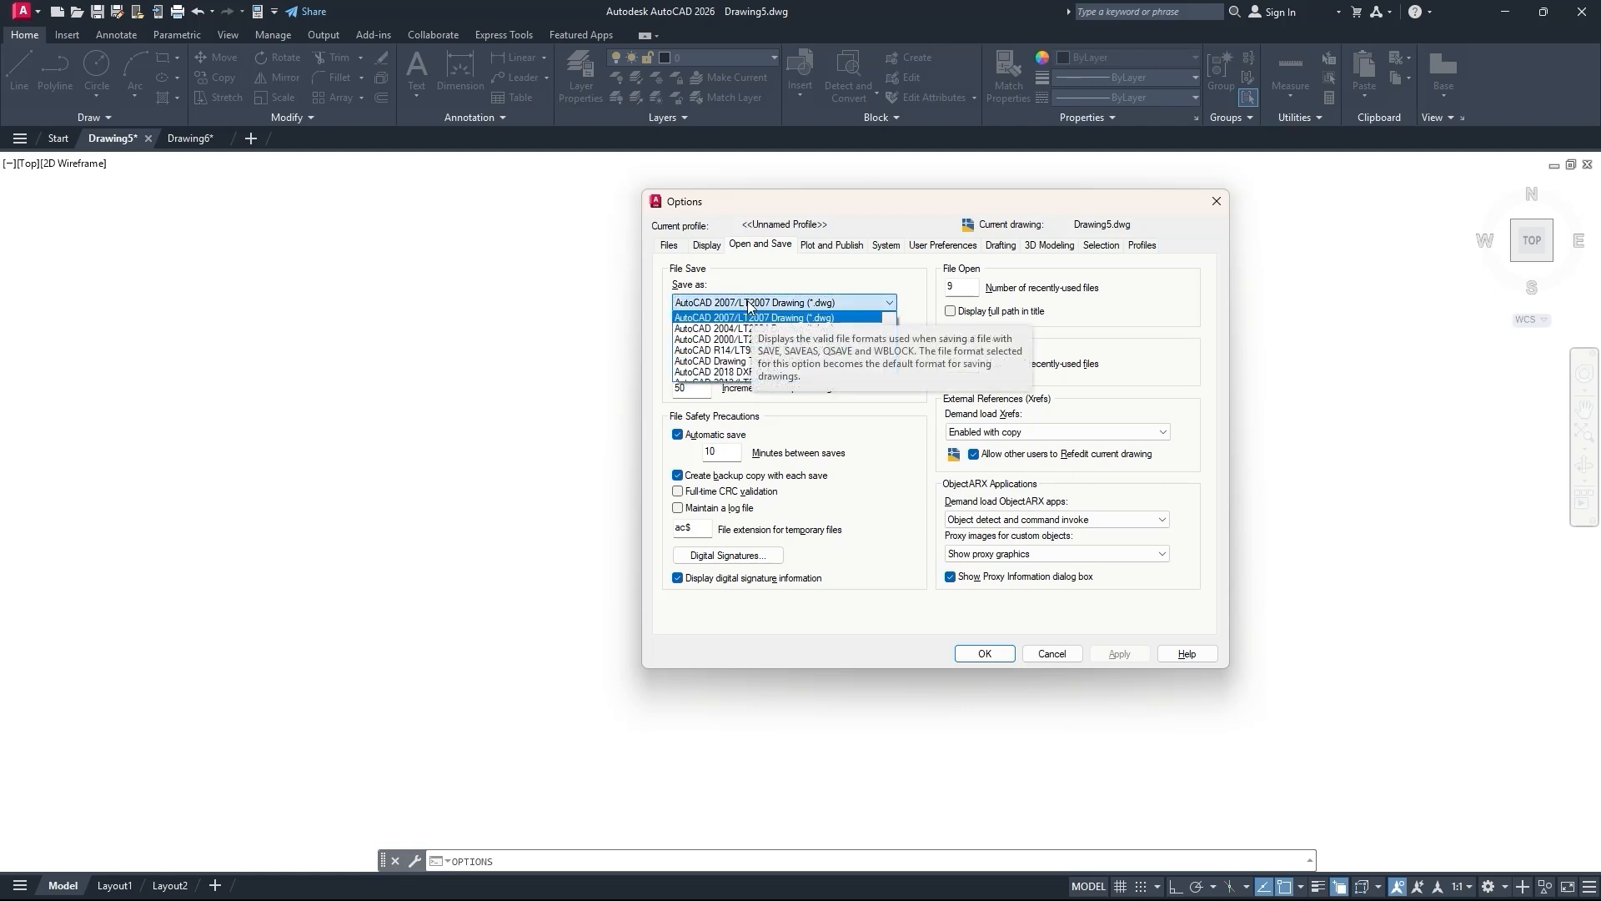
click(748, 306)
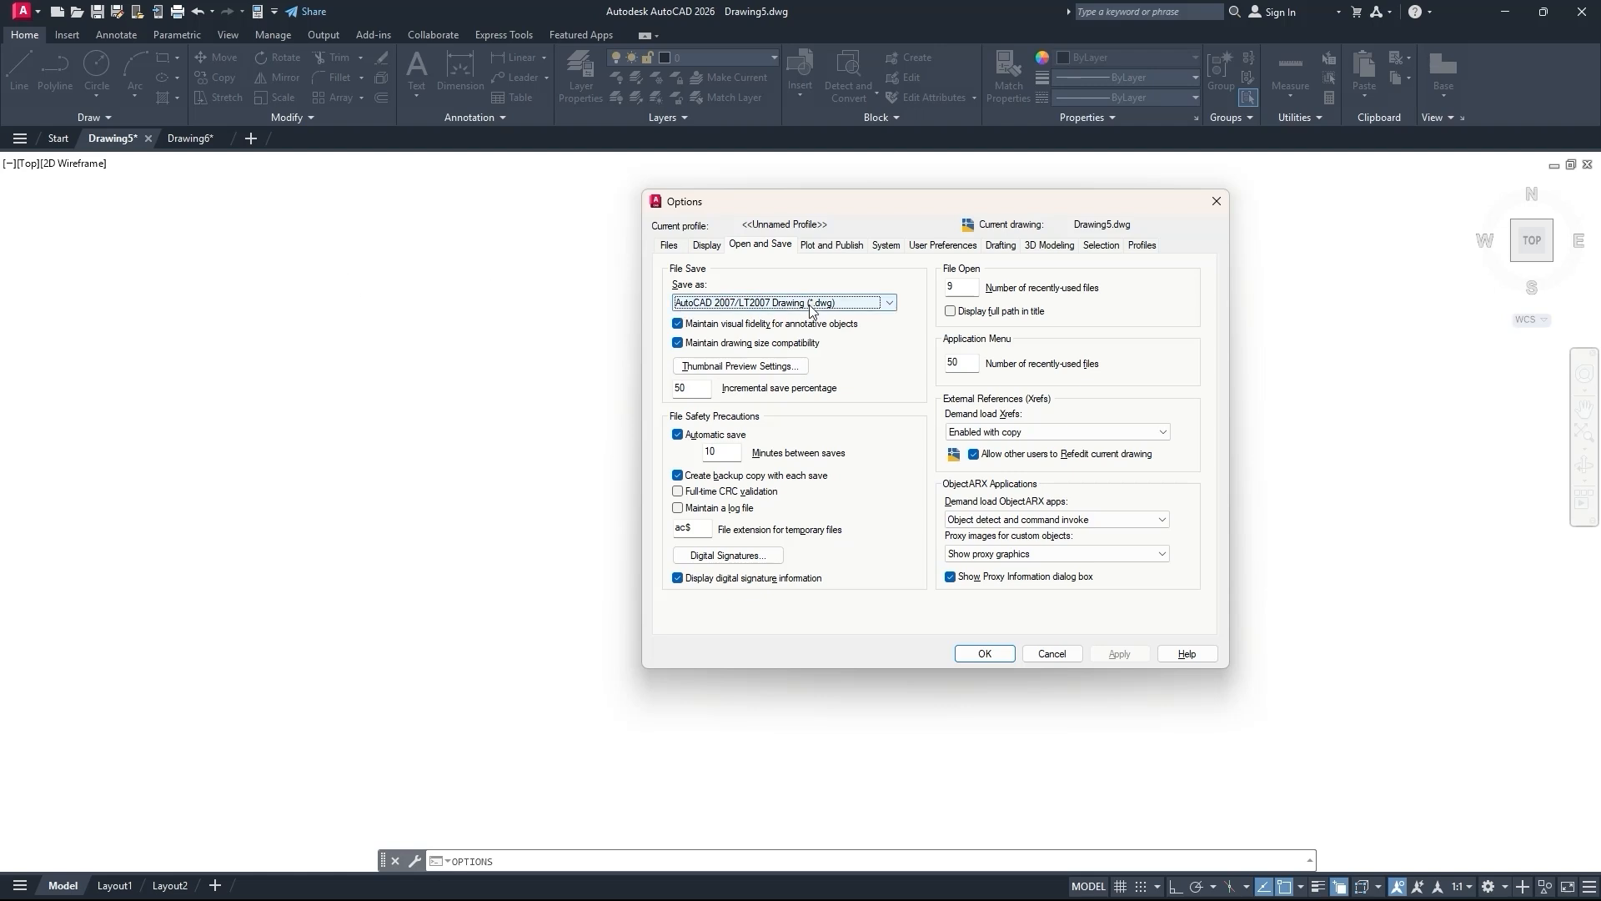
click(783, 302)
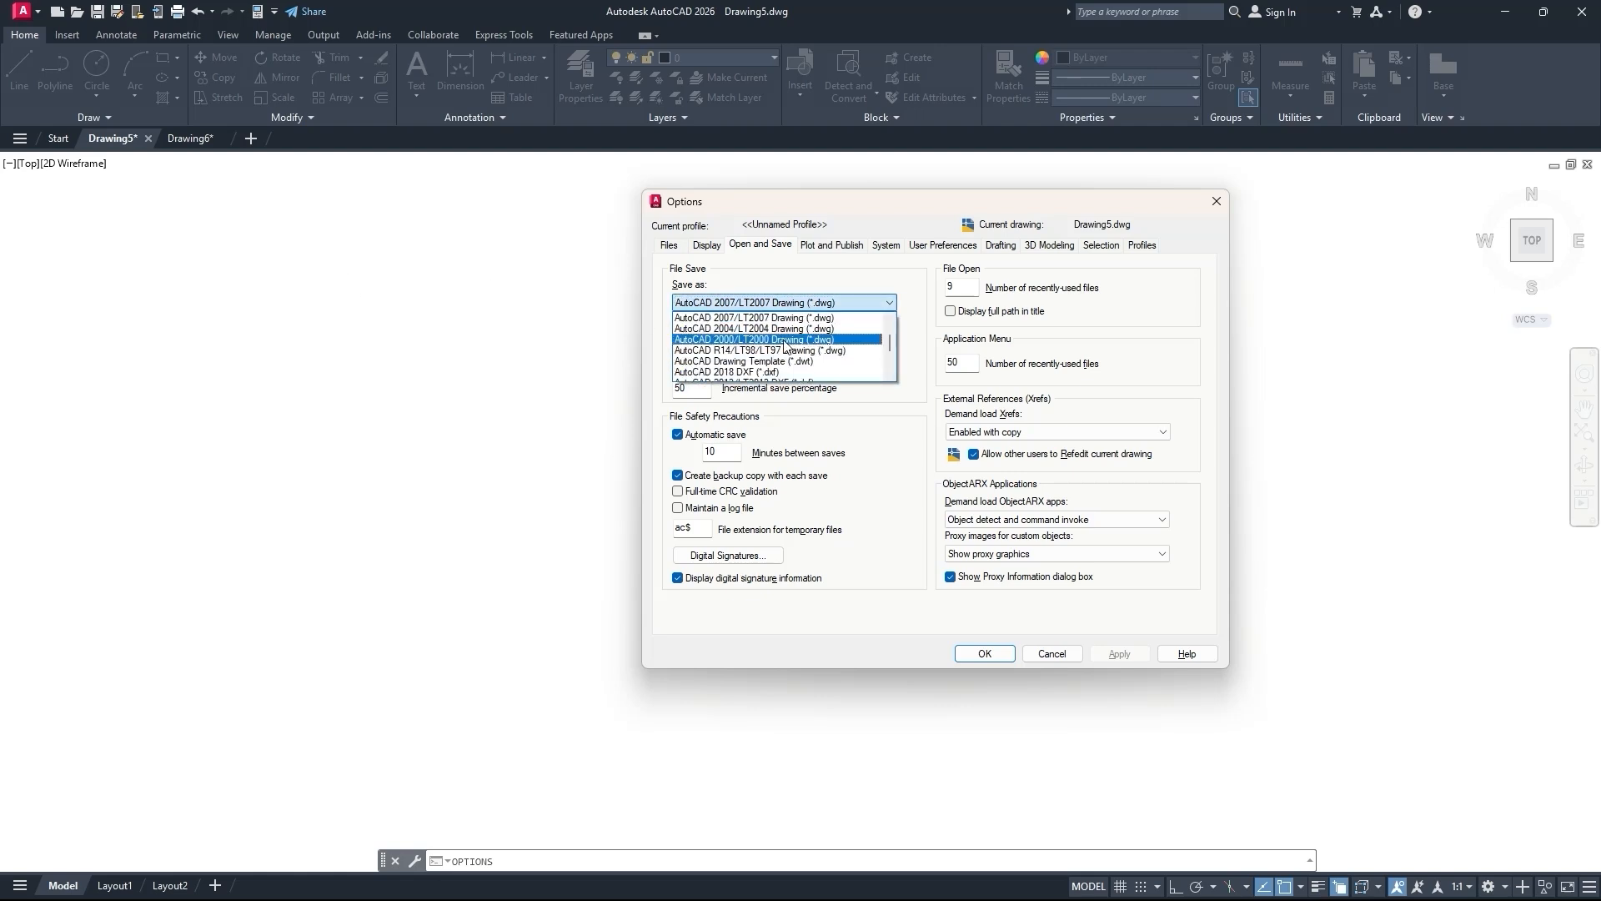
click(815, 319)
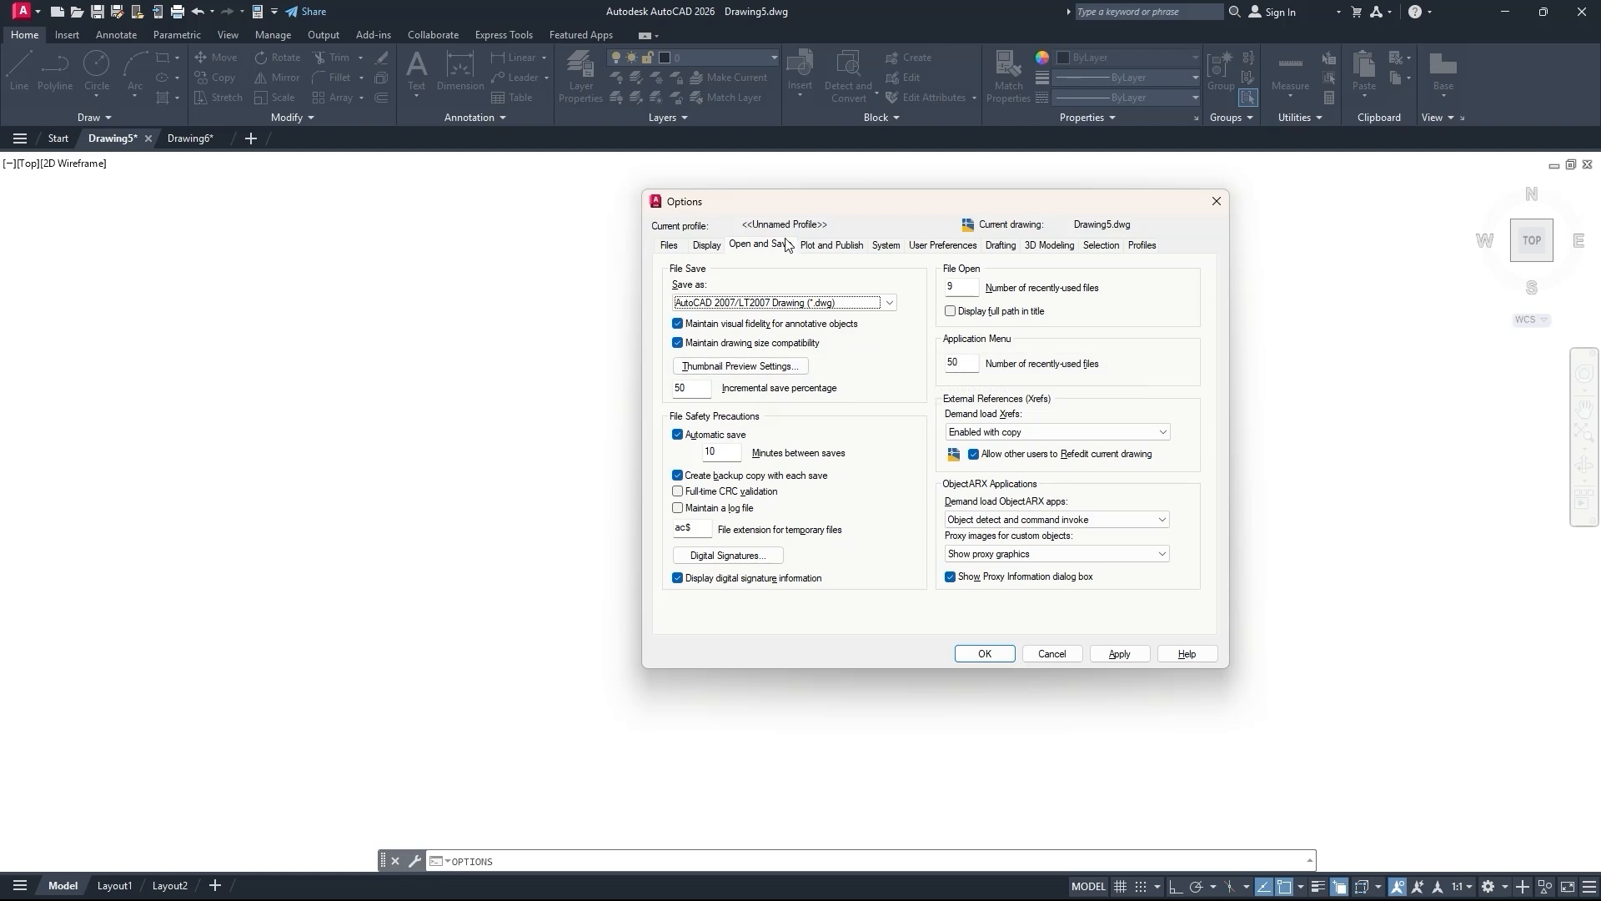
Reset the unnamed profile to AutoCAD's default settings, confirm the reset, and close the Options dialog.
click(1142, 245)
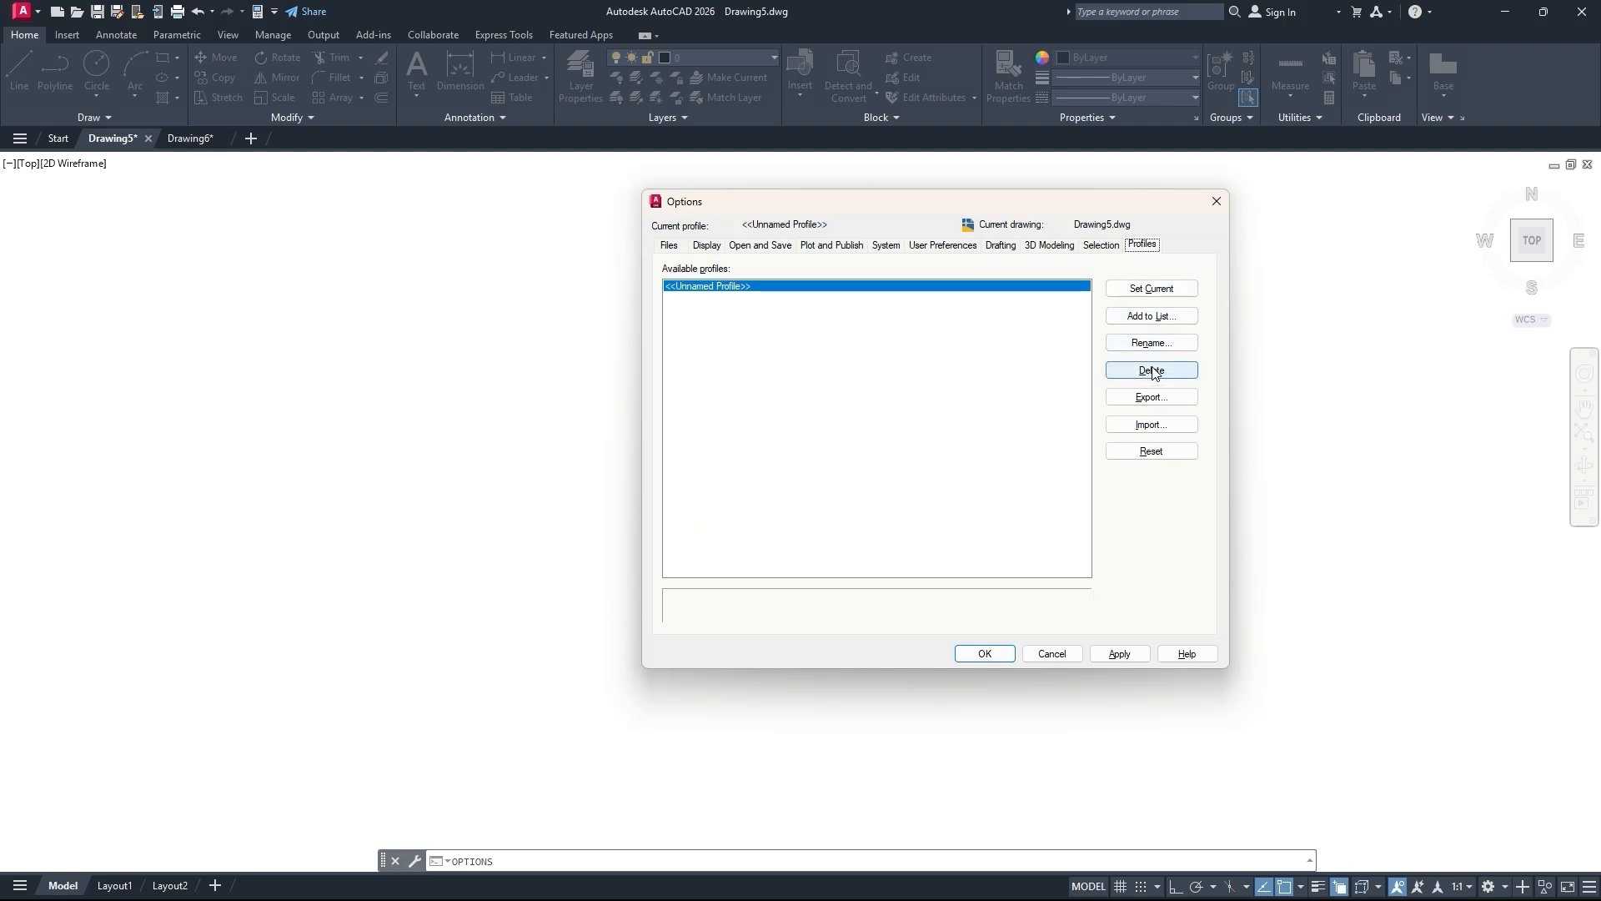
click(1152, 452)
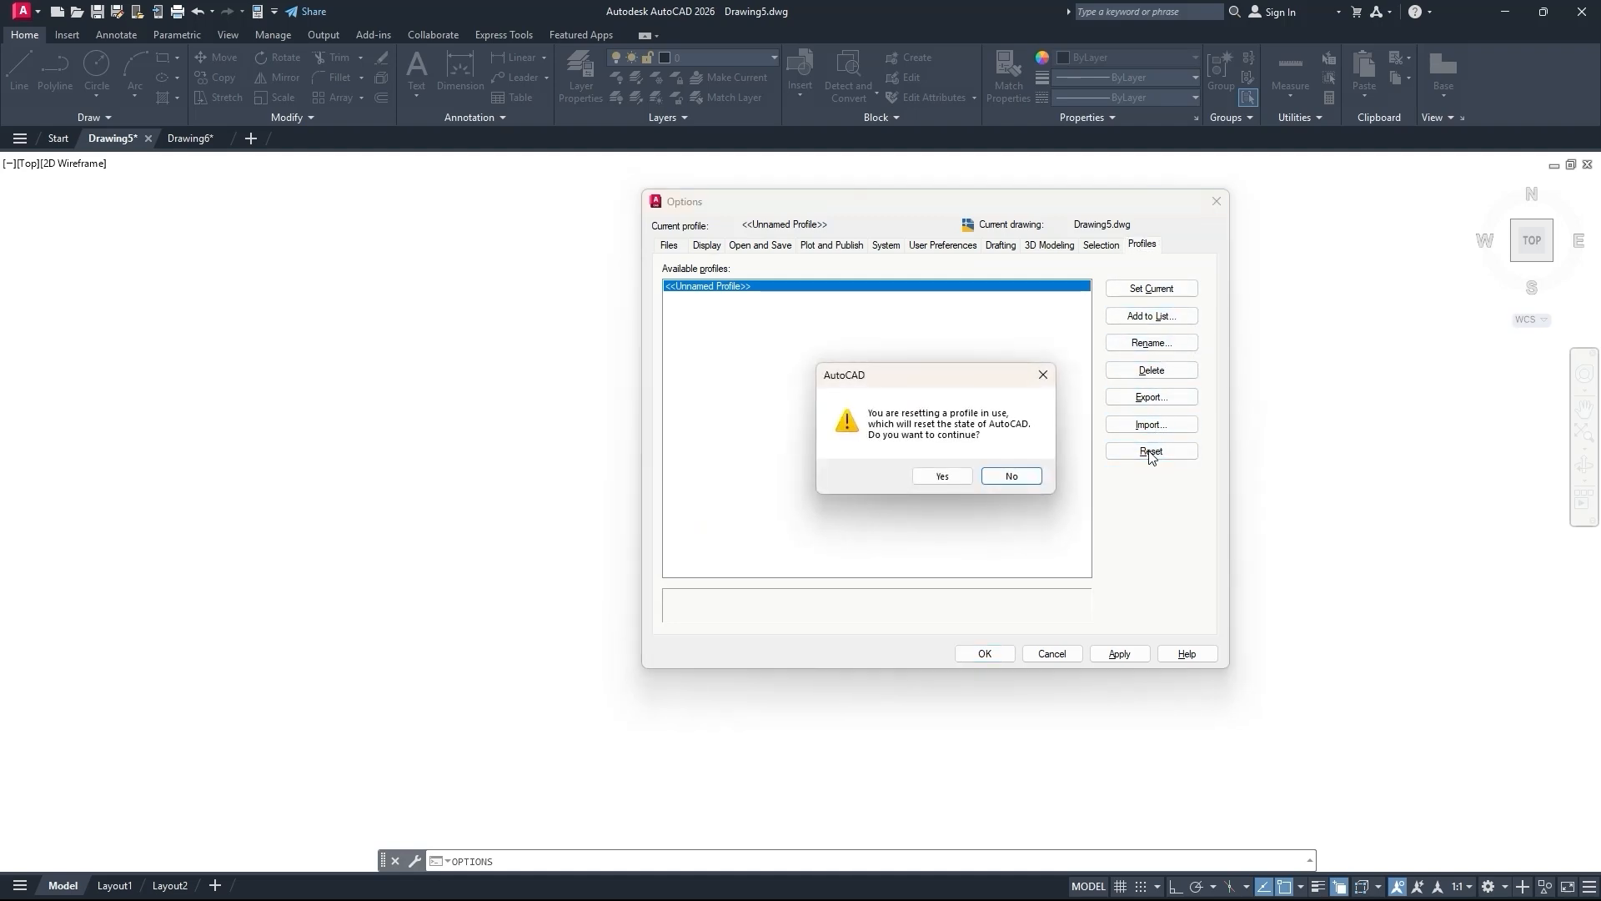
click(944, 476)
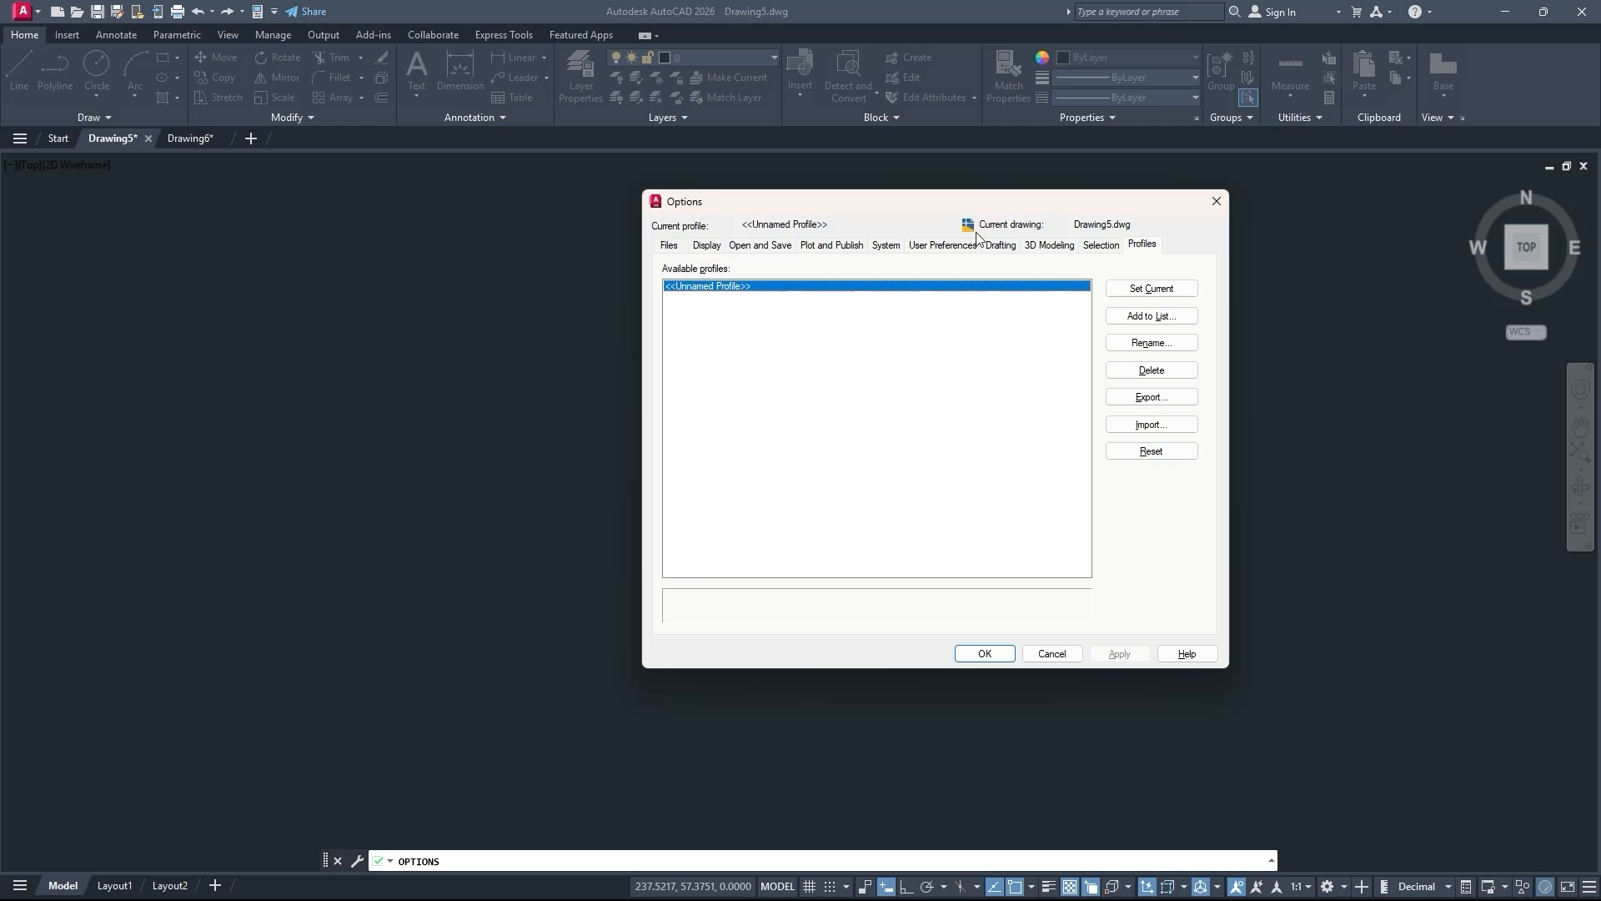
click(986, 653)
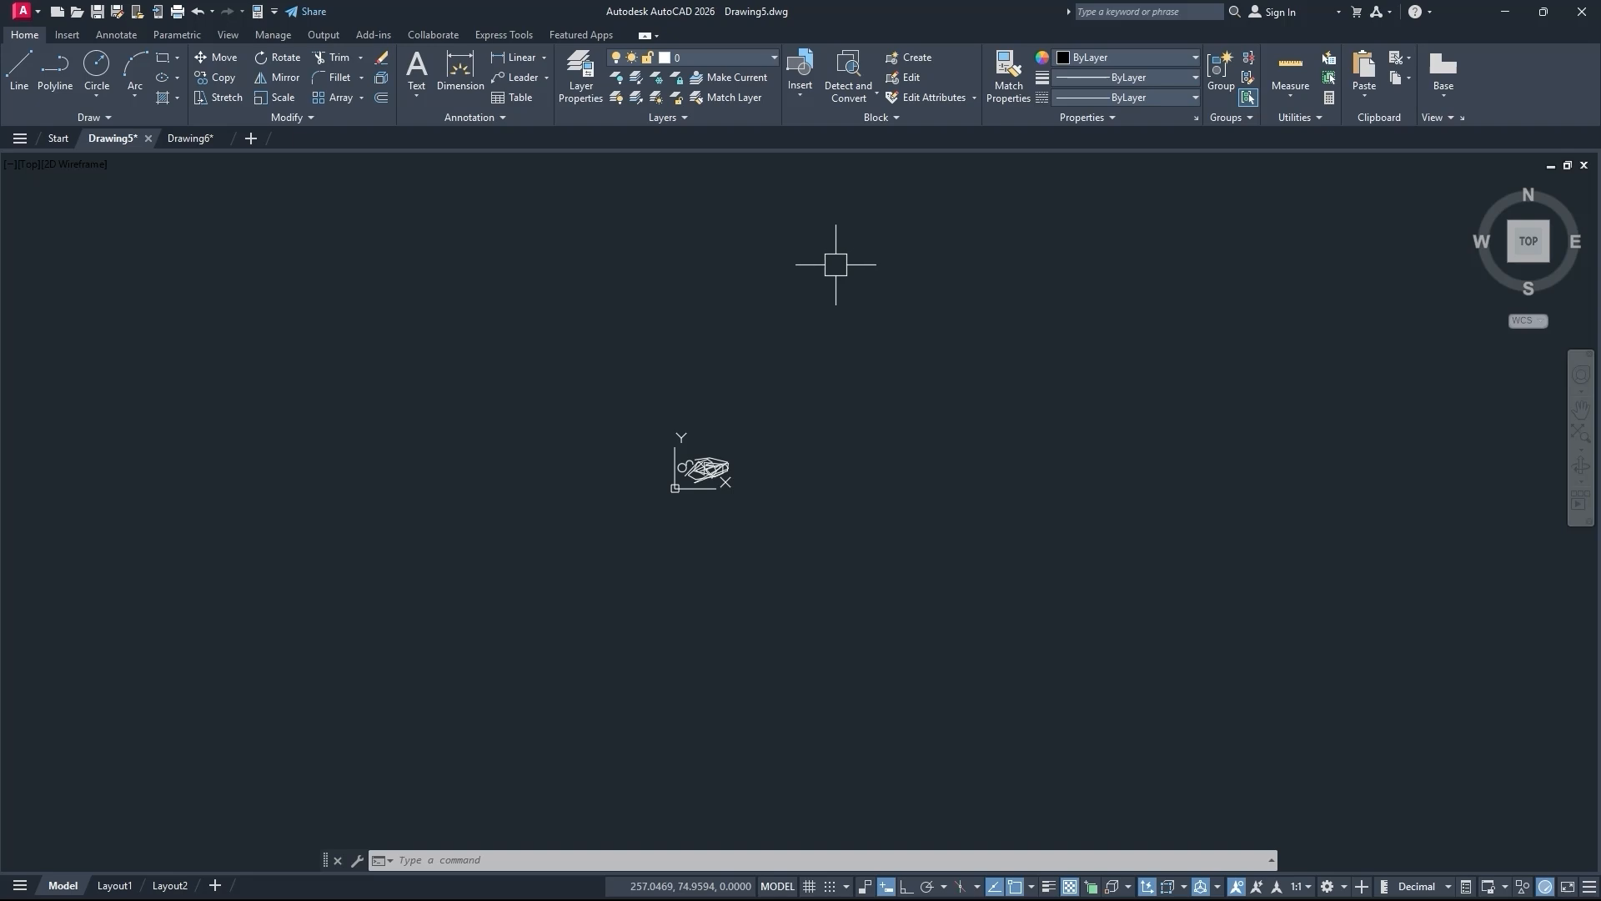
click(626, 251)
click(267, 365)
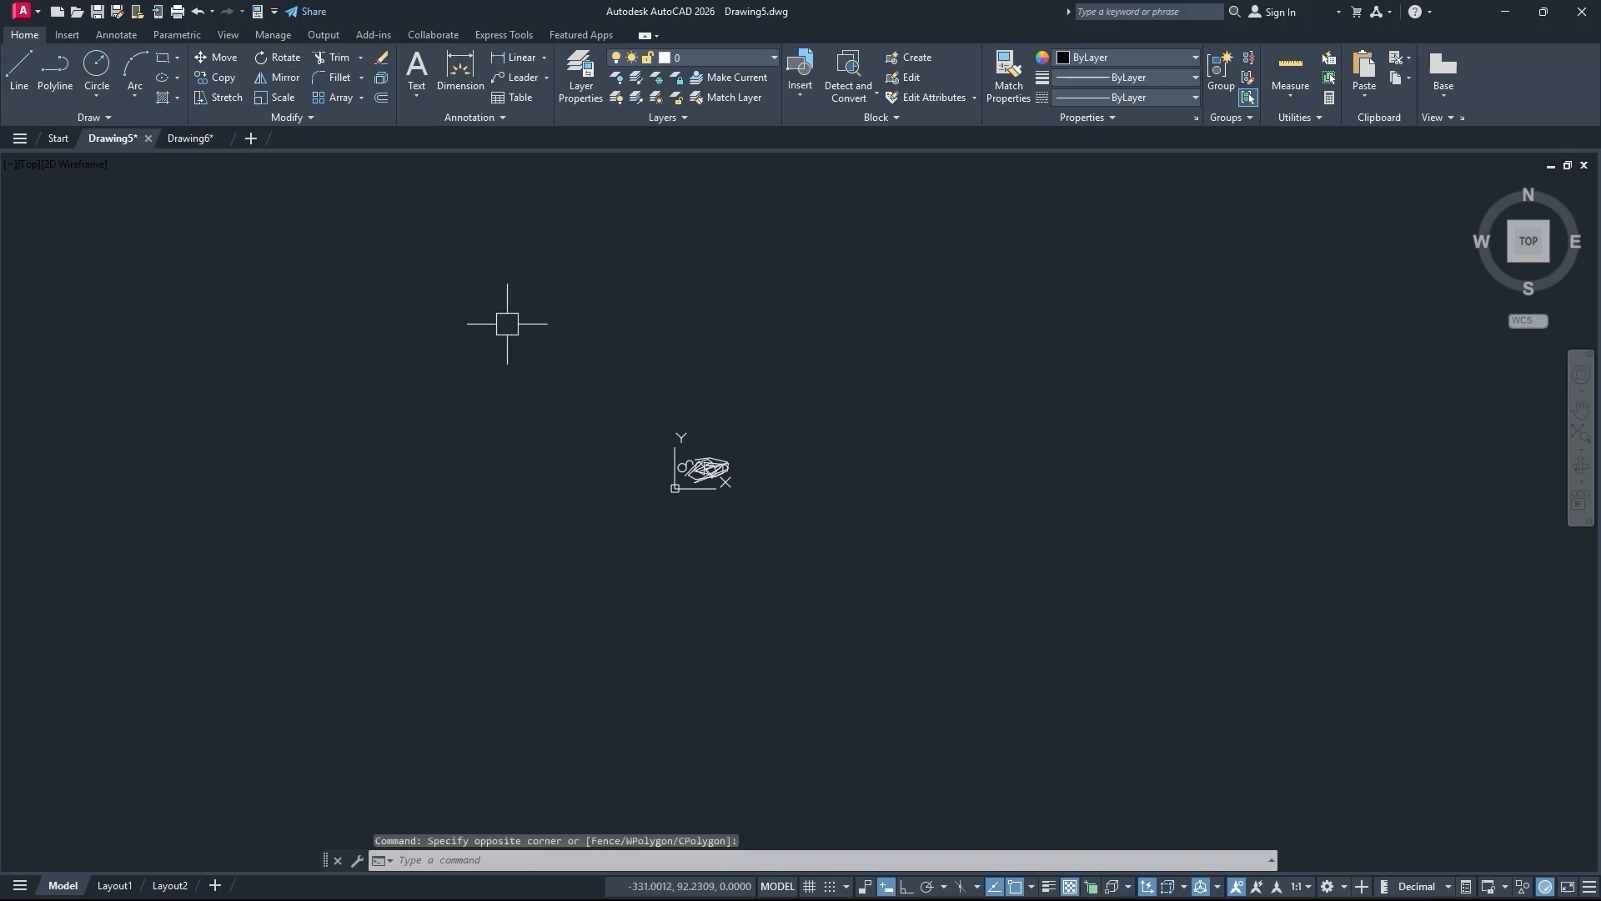
Reopen the Options dialog with OP and add two profiles named Profile 01 and Profile 02.
text(op)
key(Return)
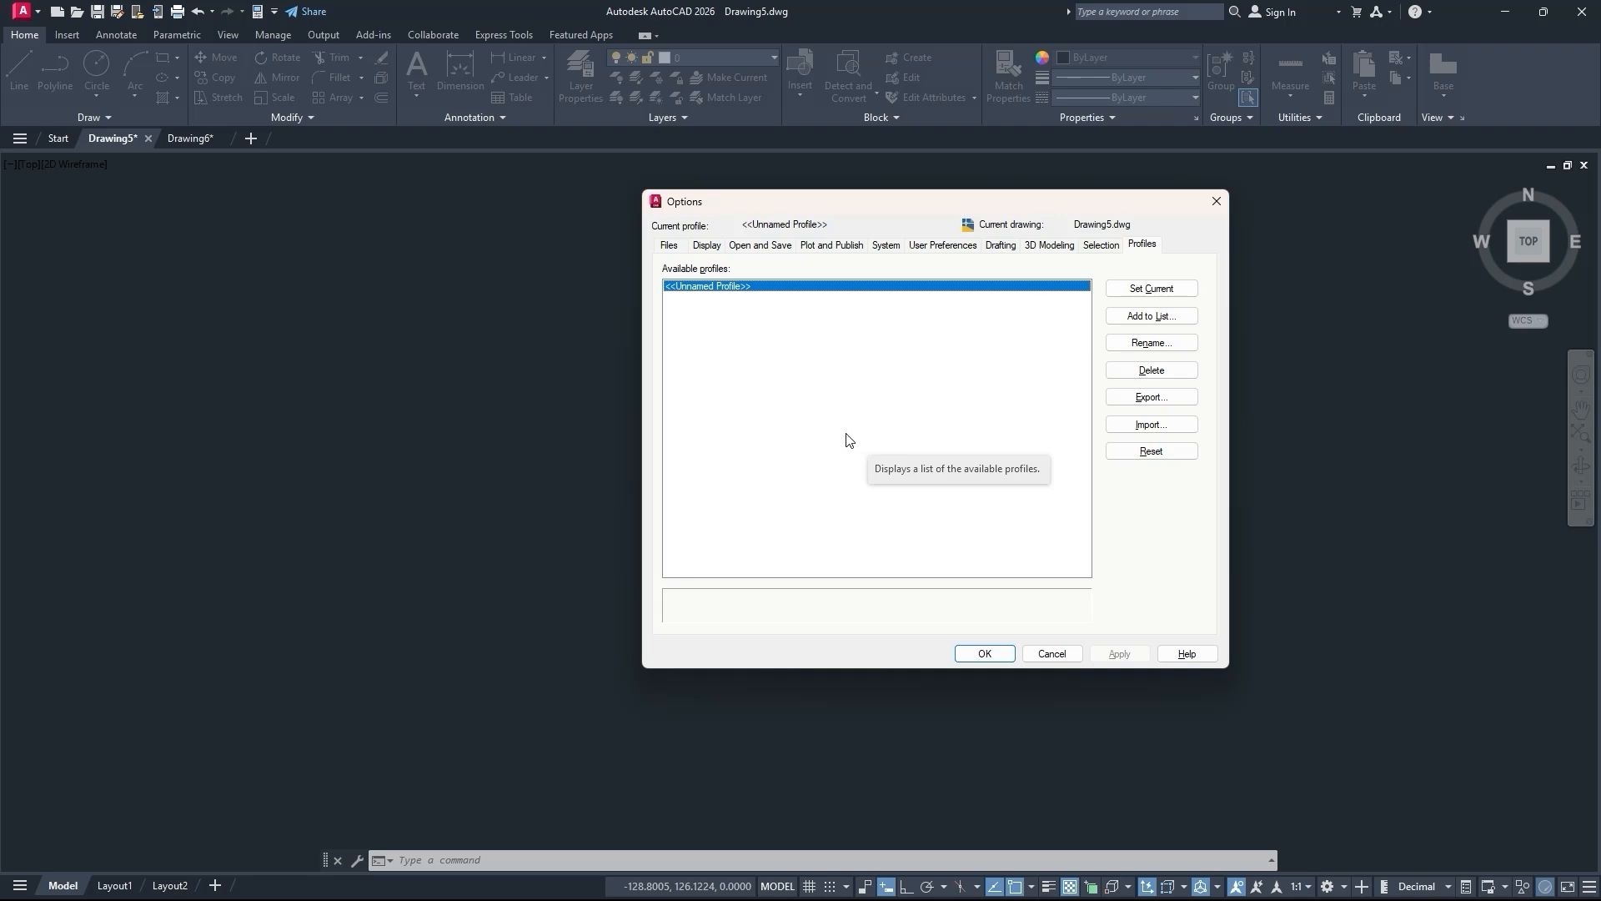
click(1160, 317)
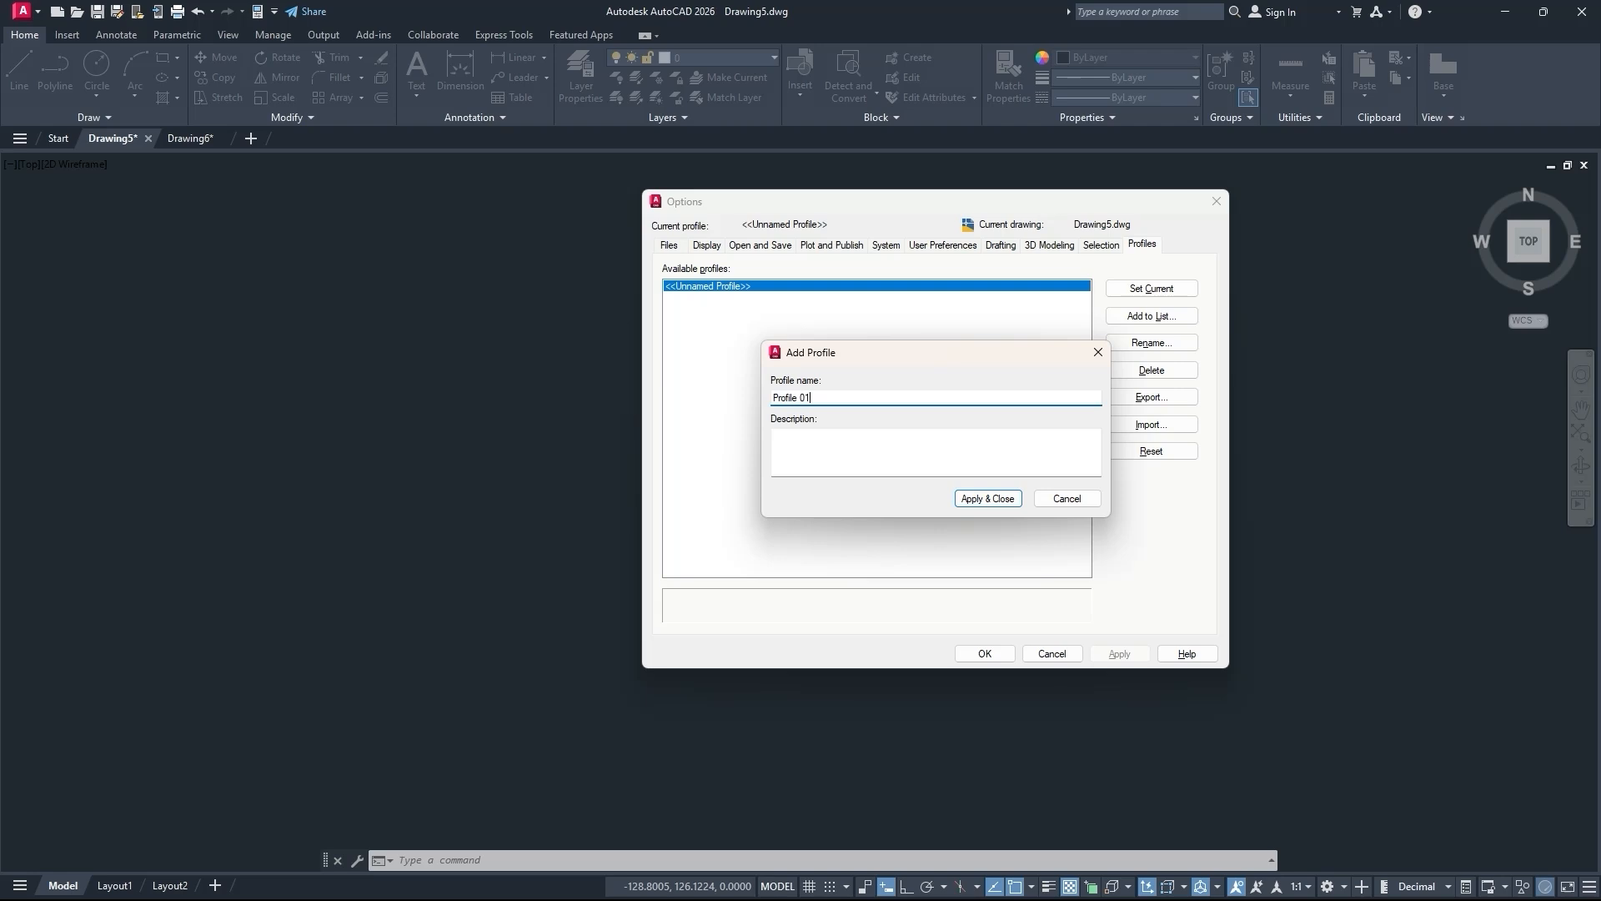
key(Return)
click(1176, 317)
text(Profile 02)
key(Return)
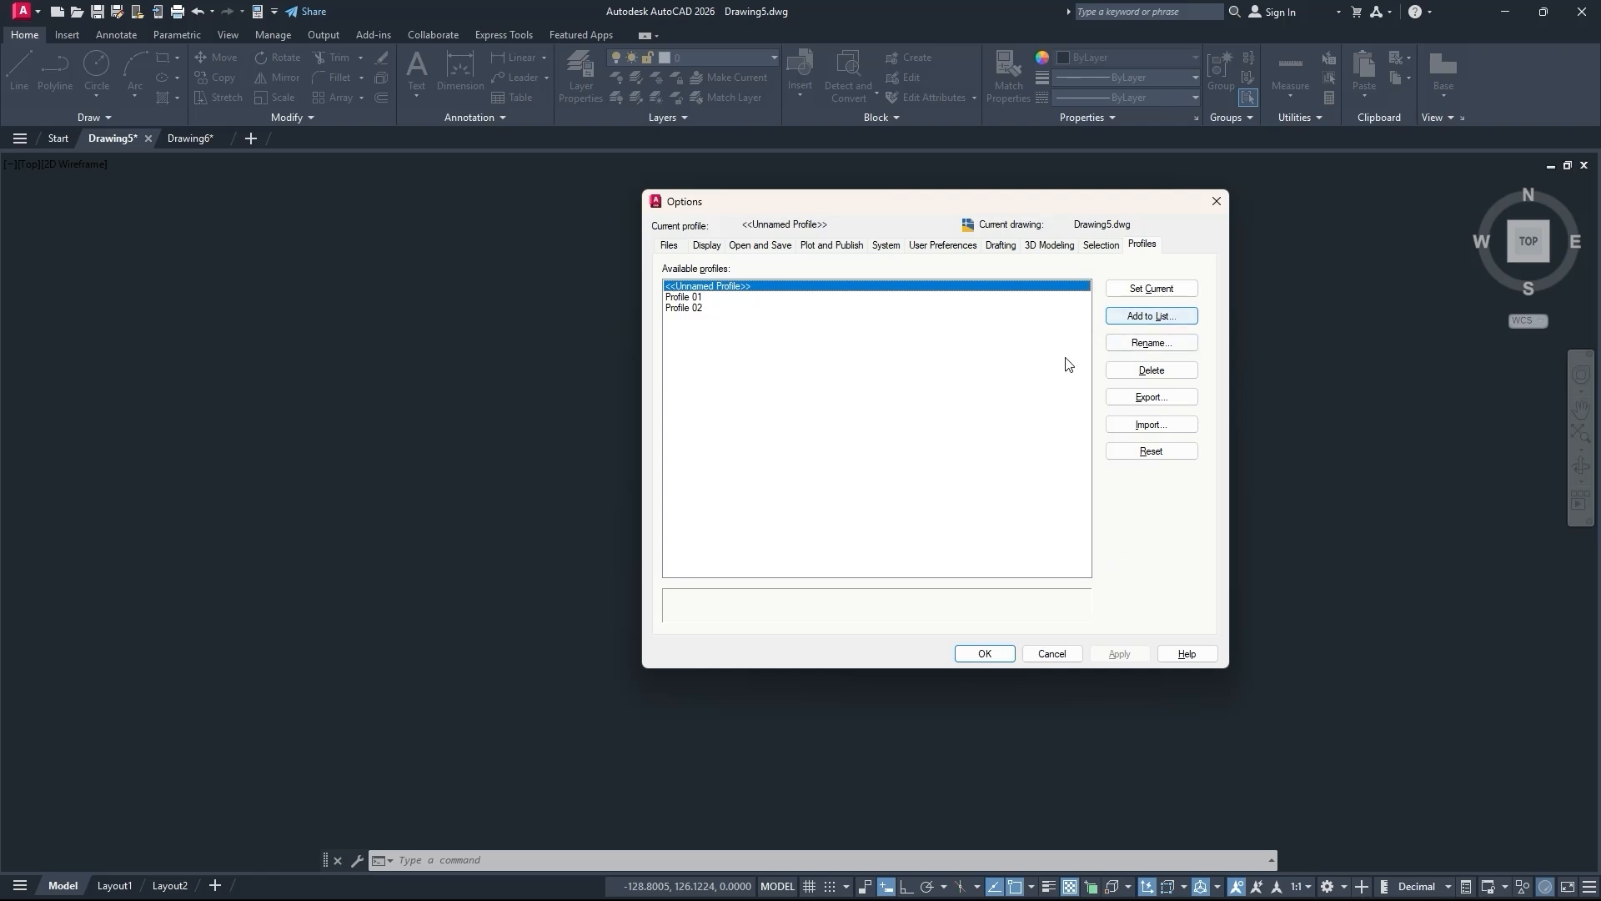
Make Profile 01 current, set its 2D model space uniform background to White, and apply the change.
click(774, 297)
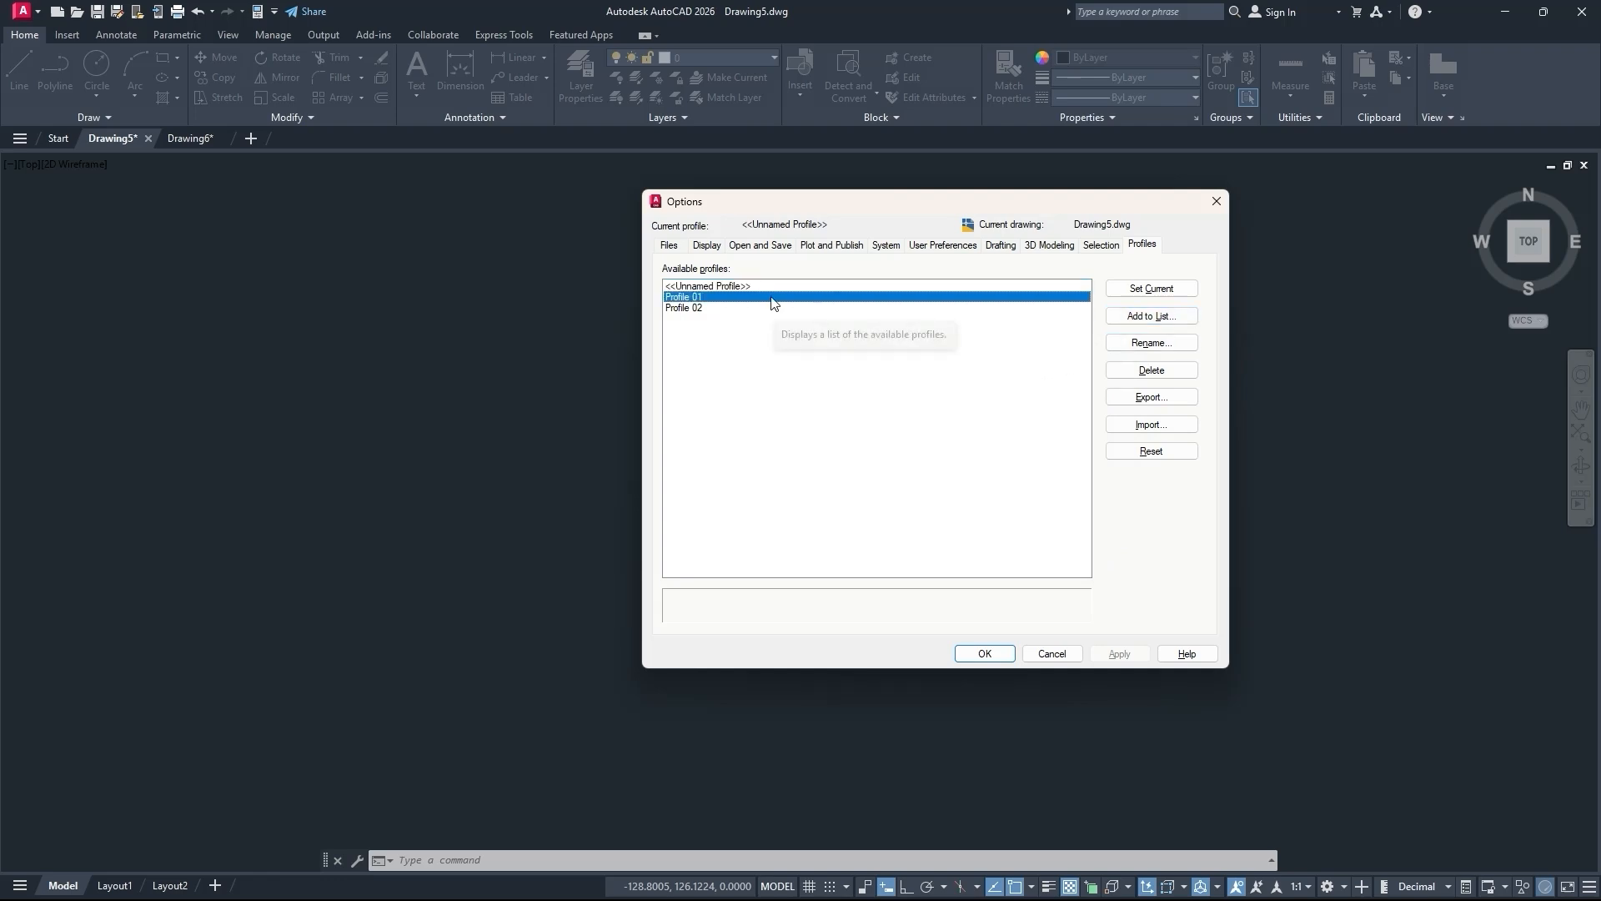
click(1171, 287)
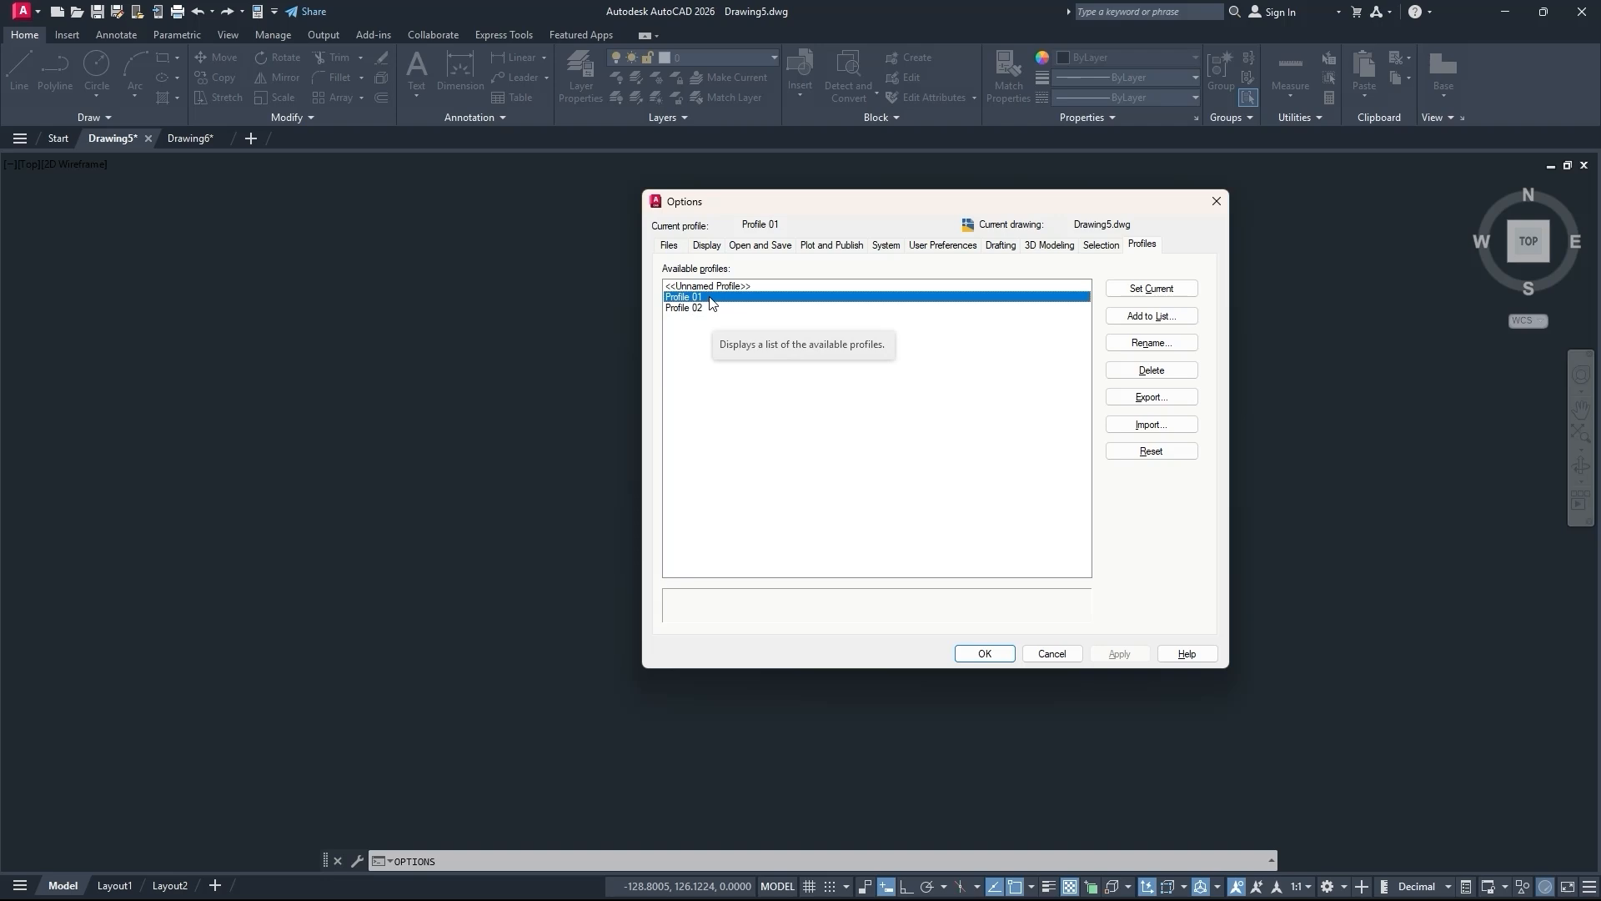
click(706, 245)
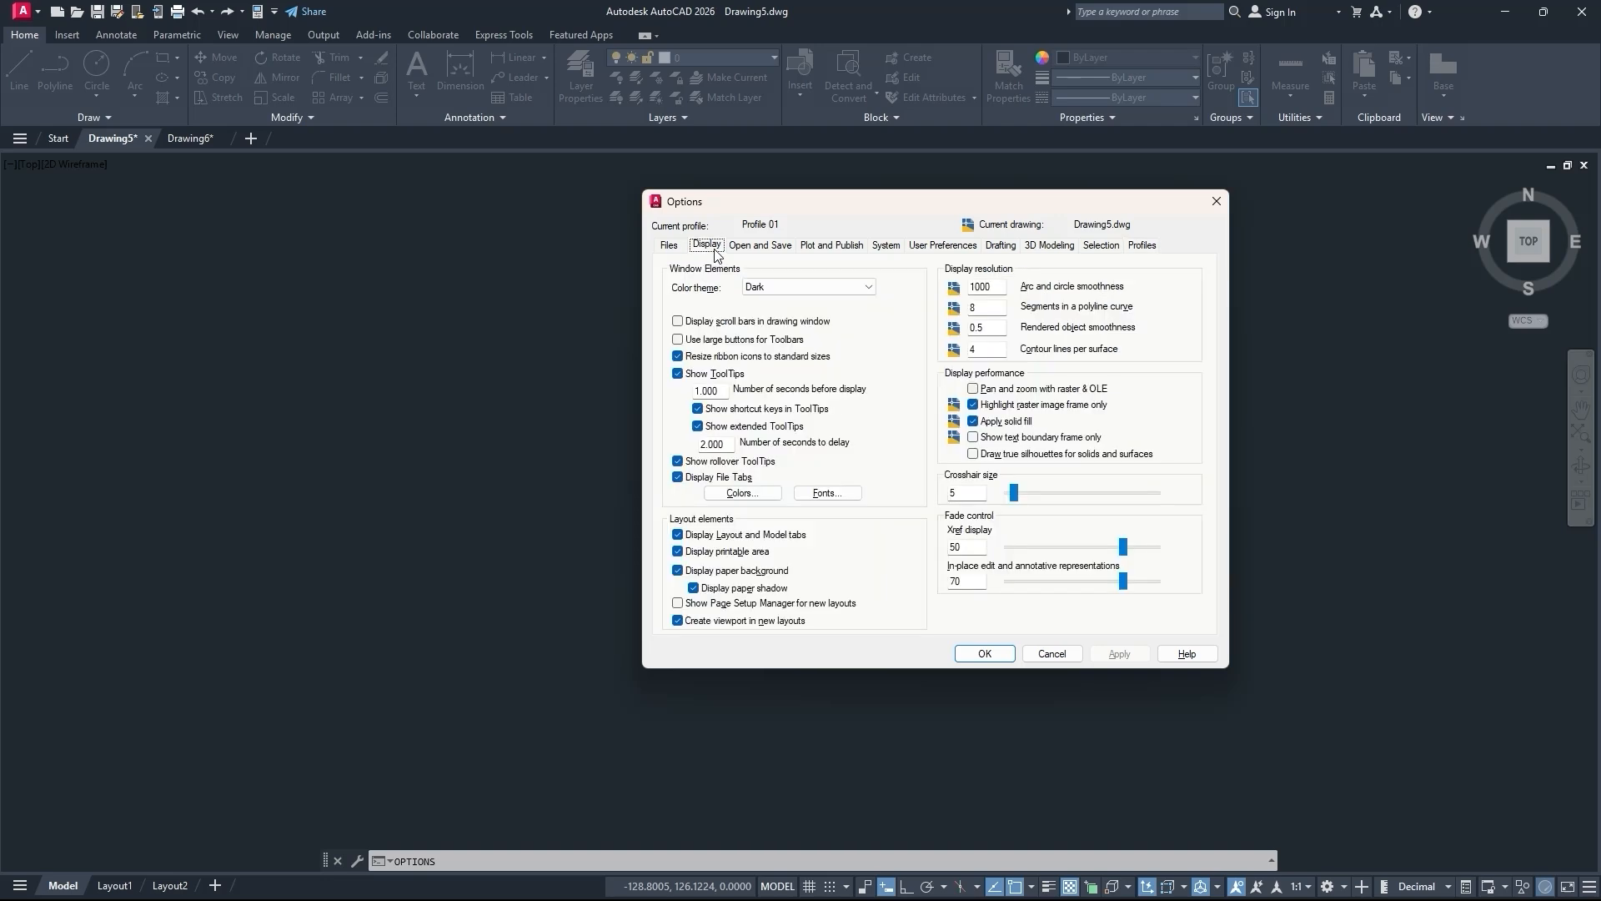
click(757, 493)
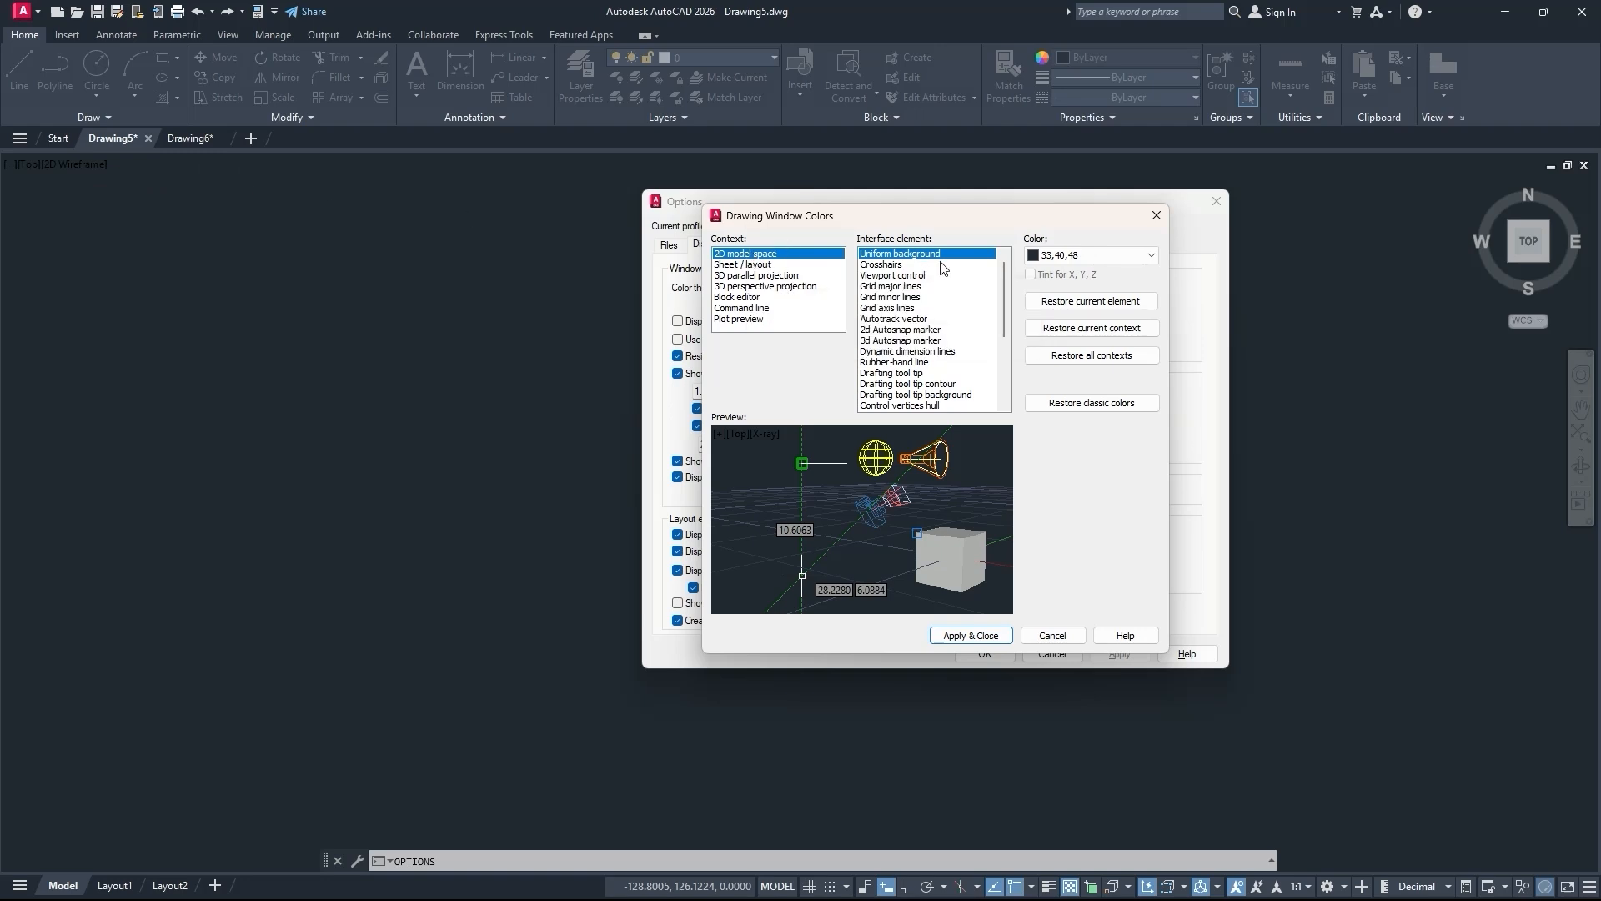
click(1052, 257)
click(1053, 357)
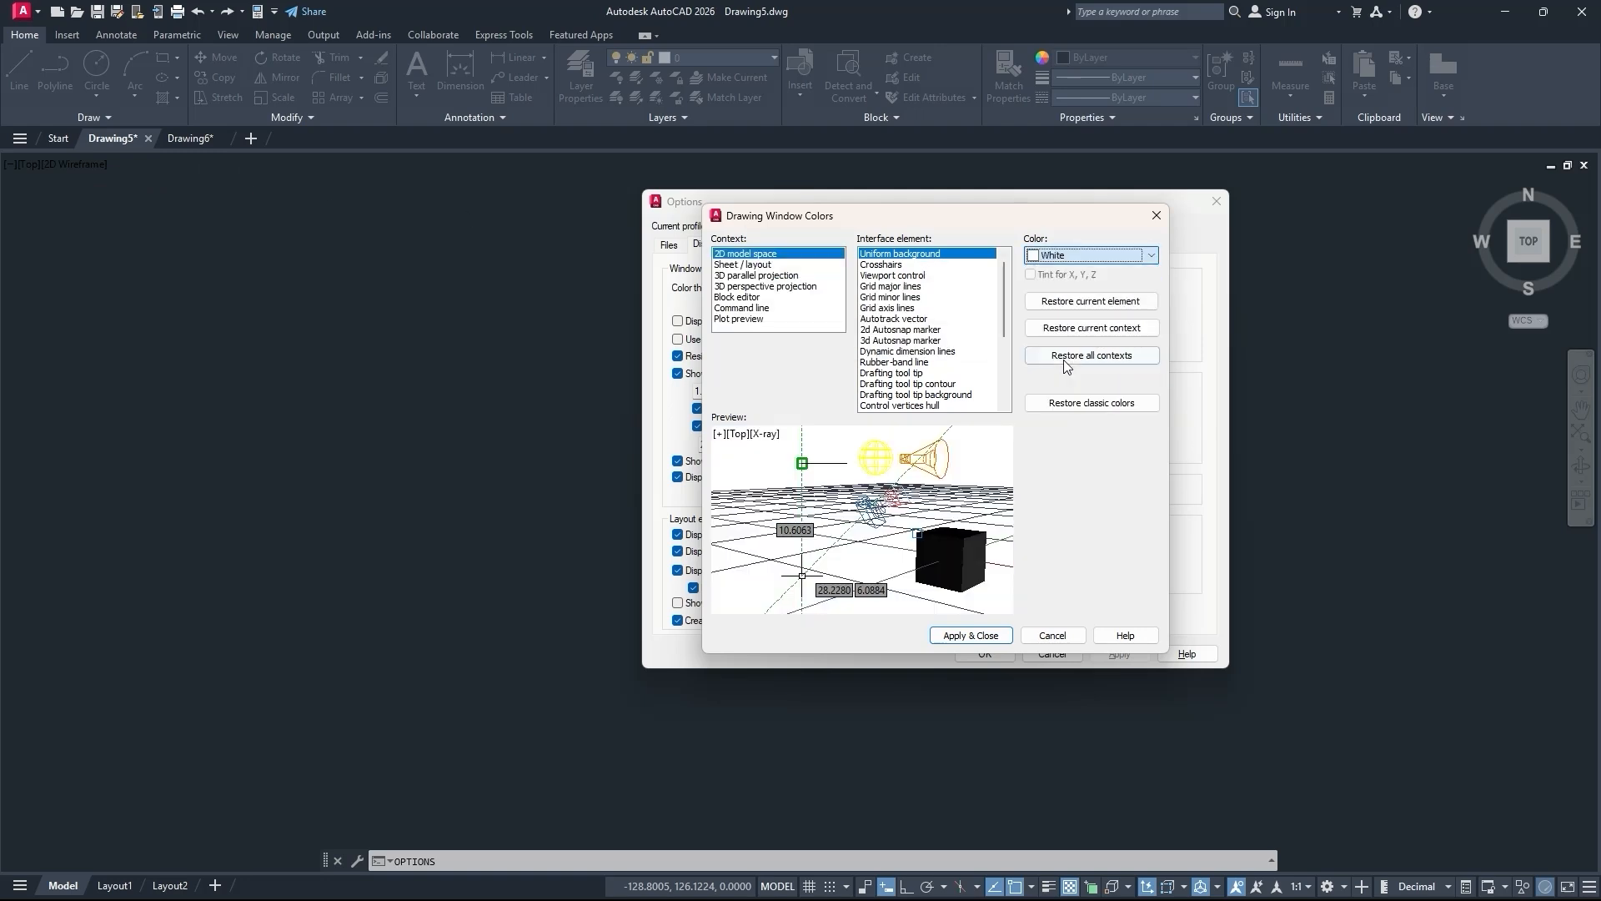
click(971, 635)
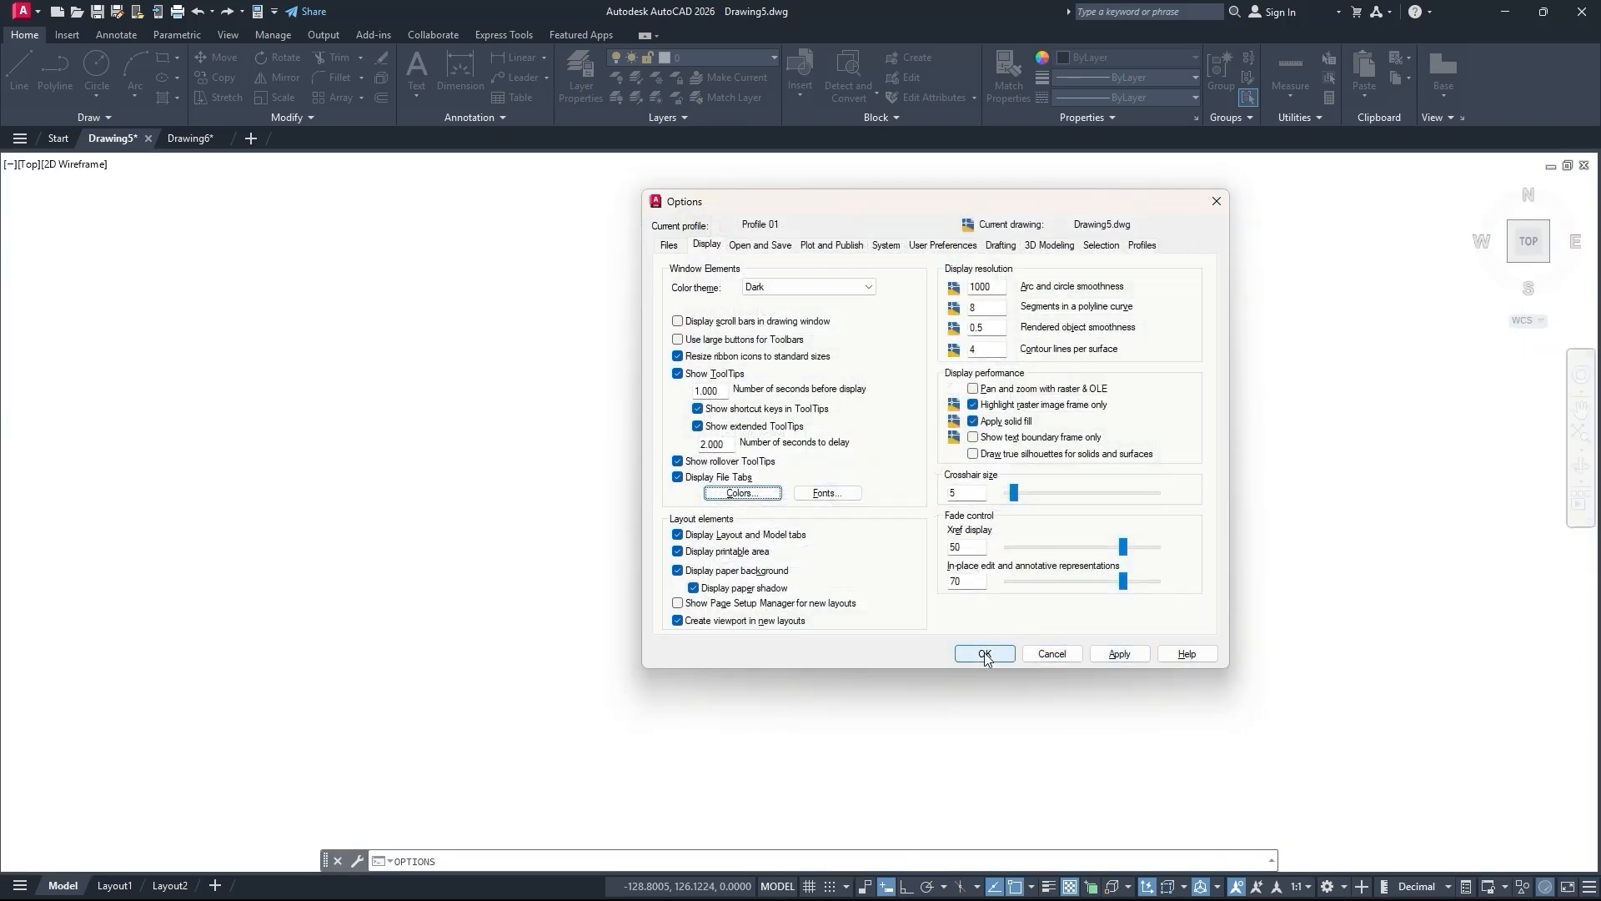
click(1155, 246)
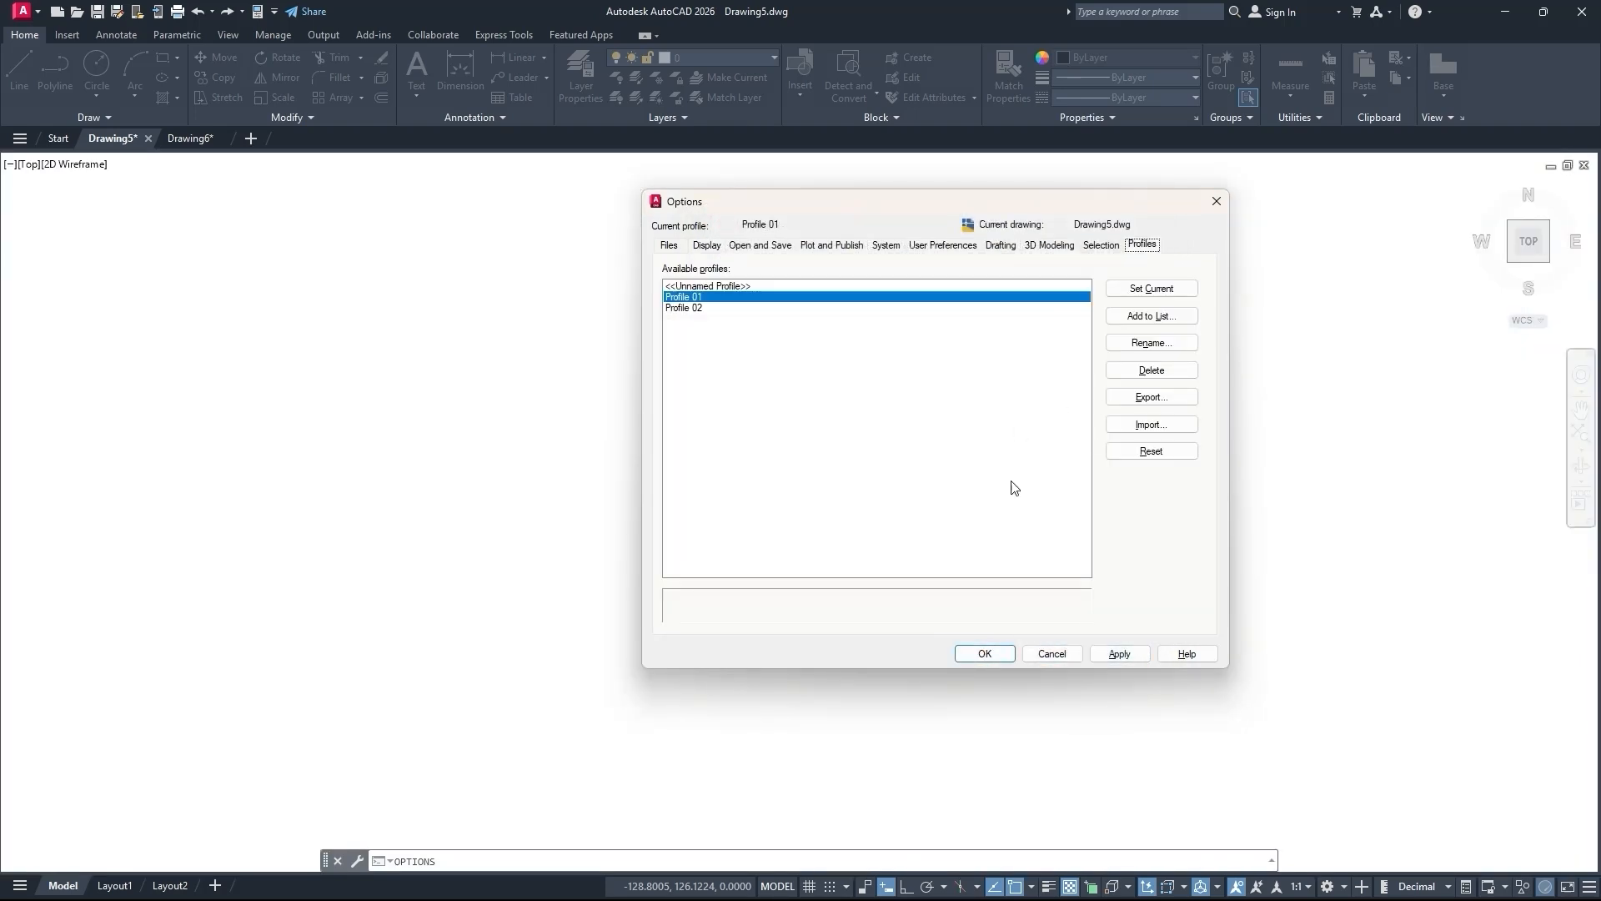
click(1120, 654)
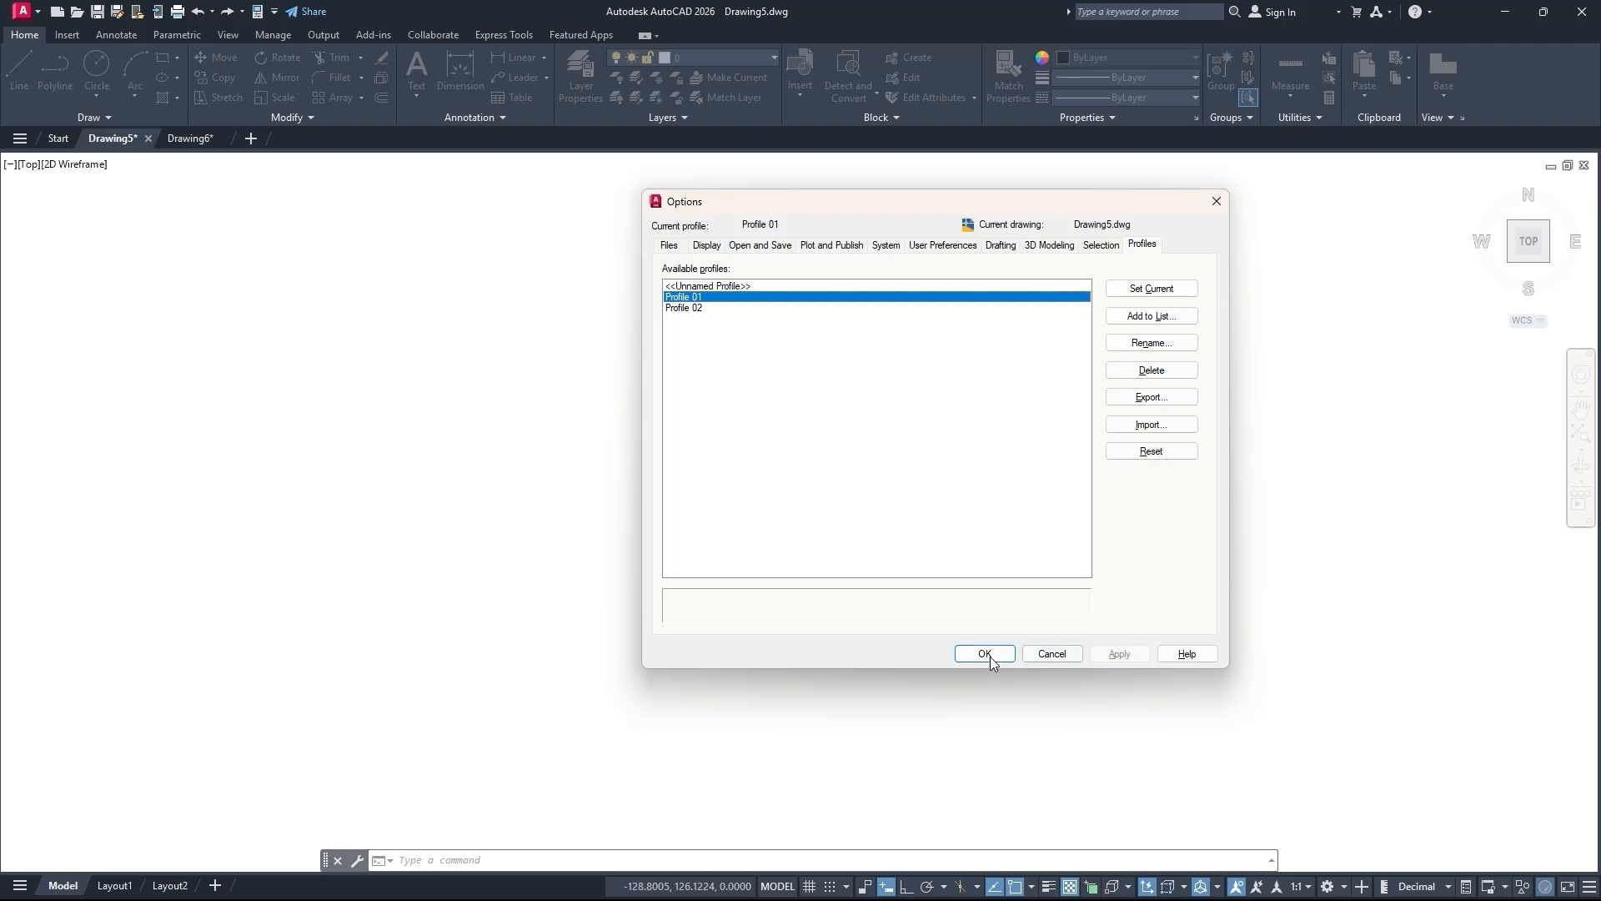
Switch the current profile to Profile 02 and back to Profile 01 to compare their display settings.
click(700, 309)
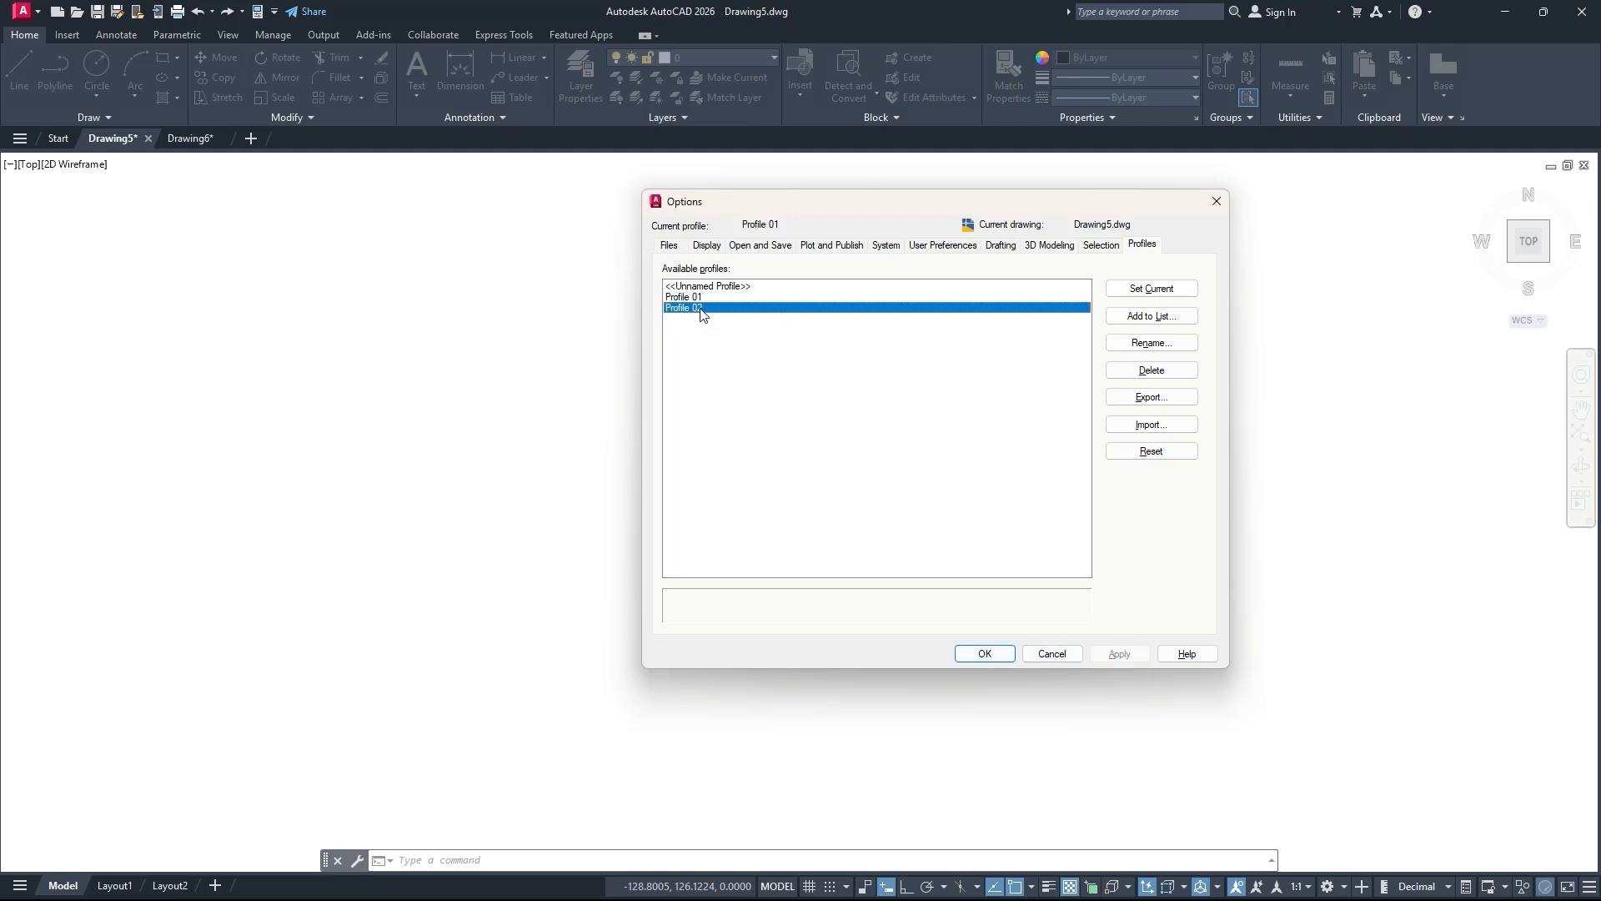
click(1178, 287)
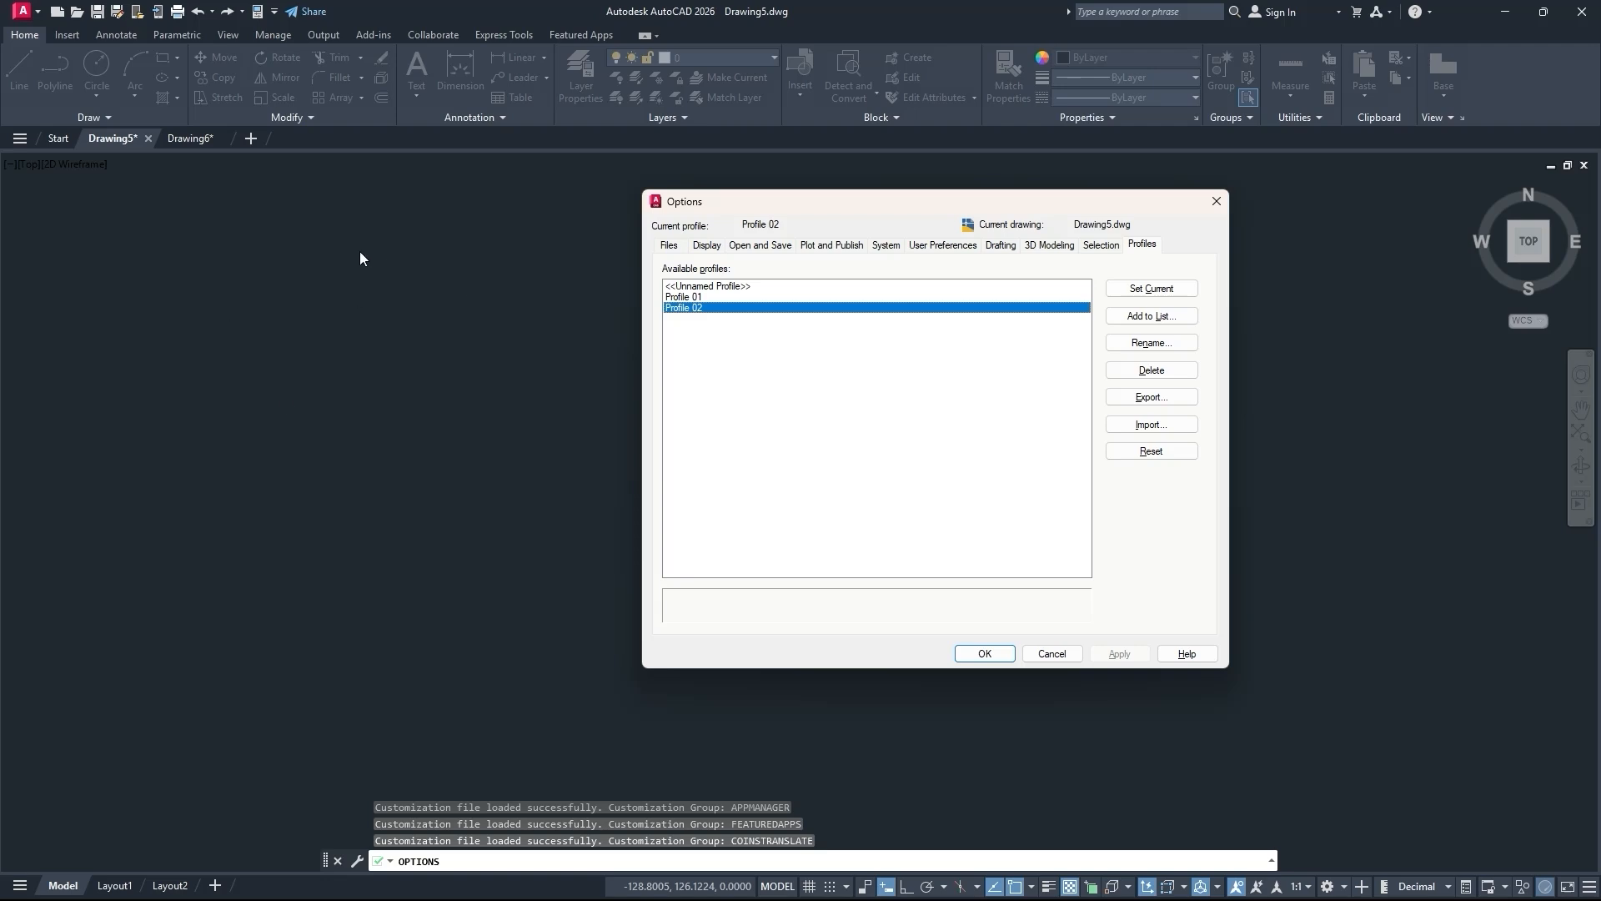
click(689, 298)
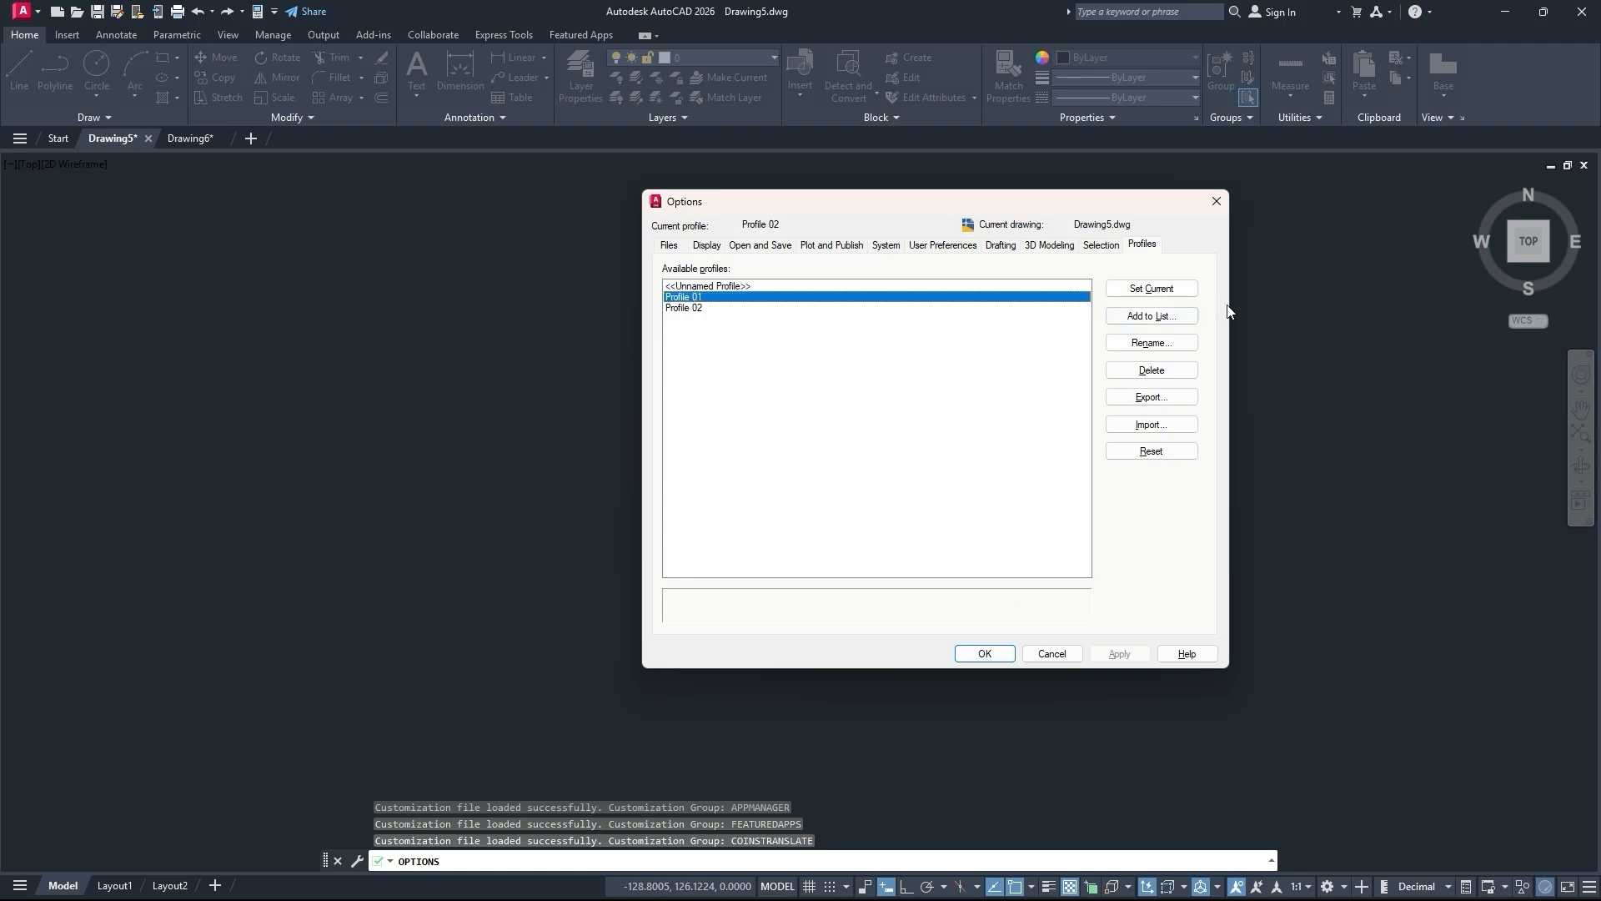
click(1166, 292)
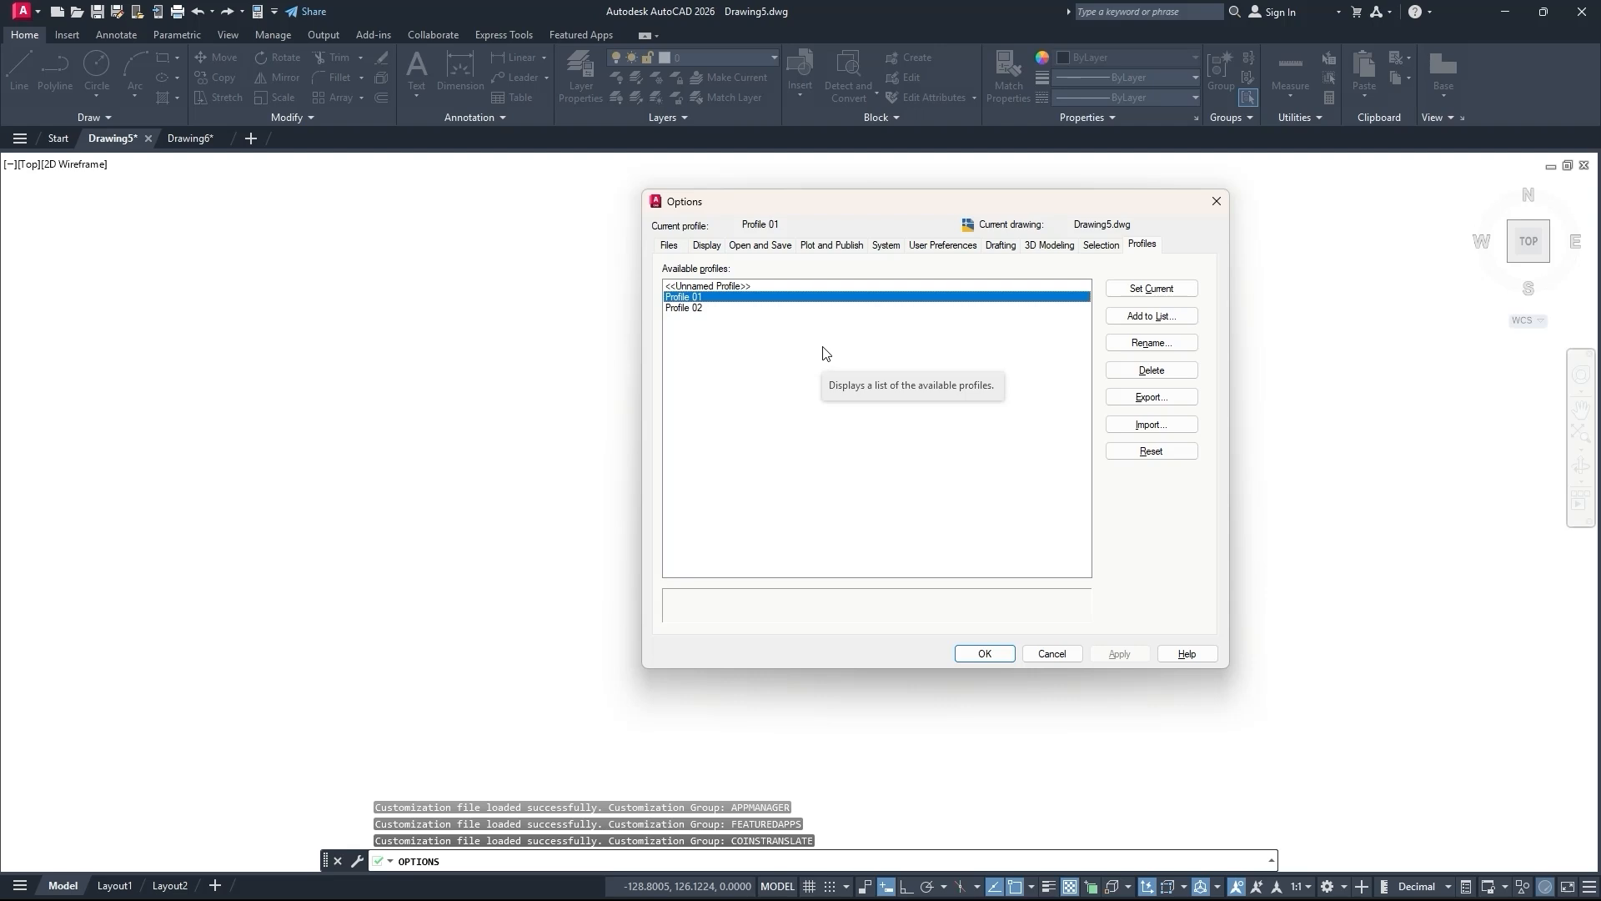
Set Profile 01's crosshair size to 100 and its default save format to AutoCAD 2007/LT2007 Drawing (*.dwg).
click(707, 246)
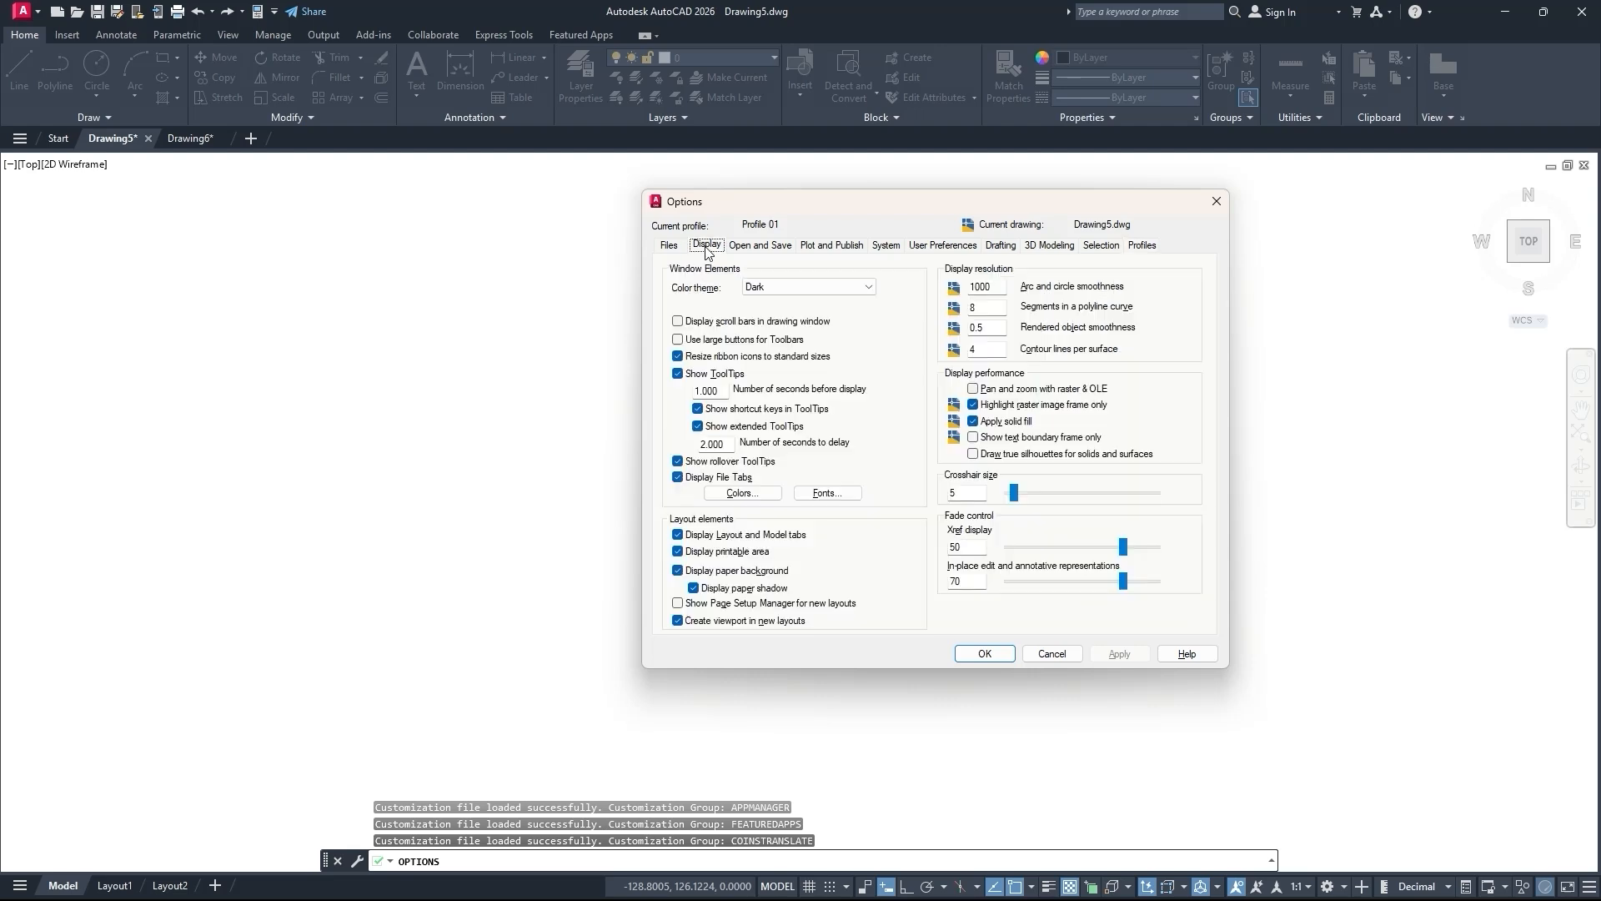
drag(1014, 493, 1264, 497)
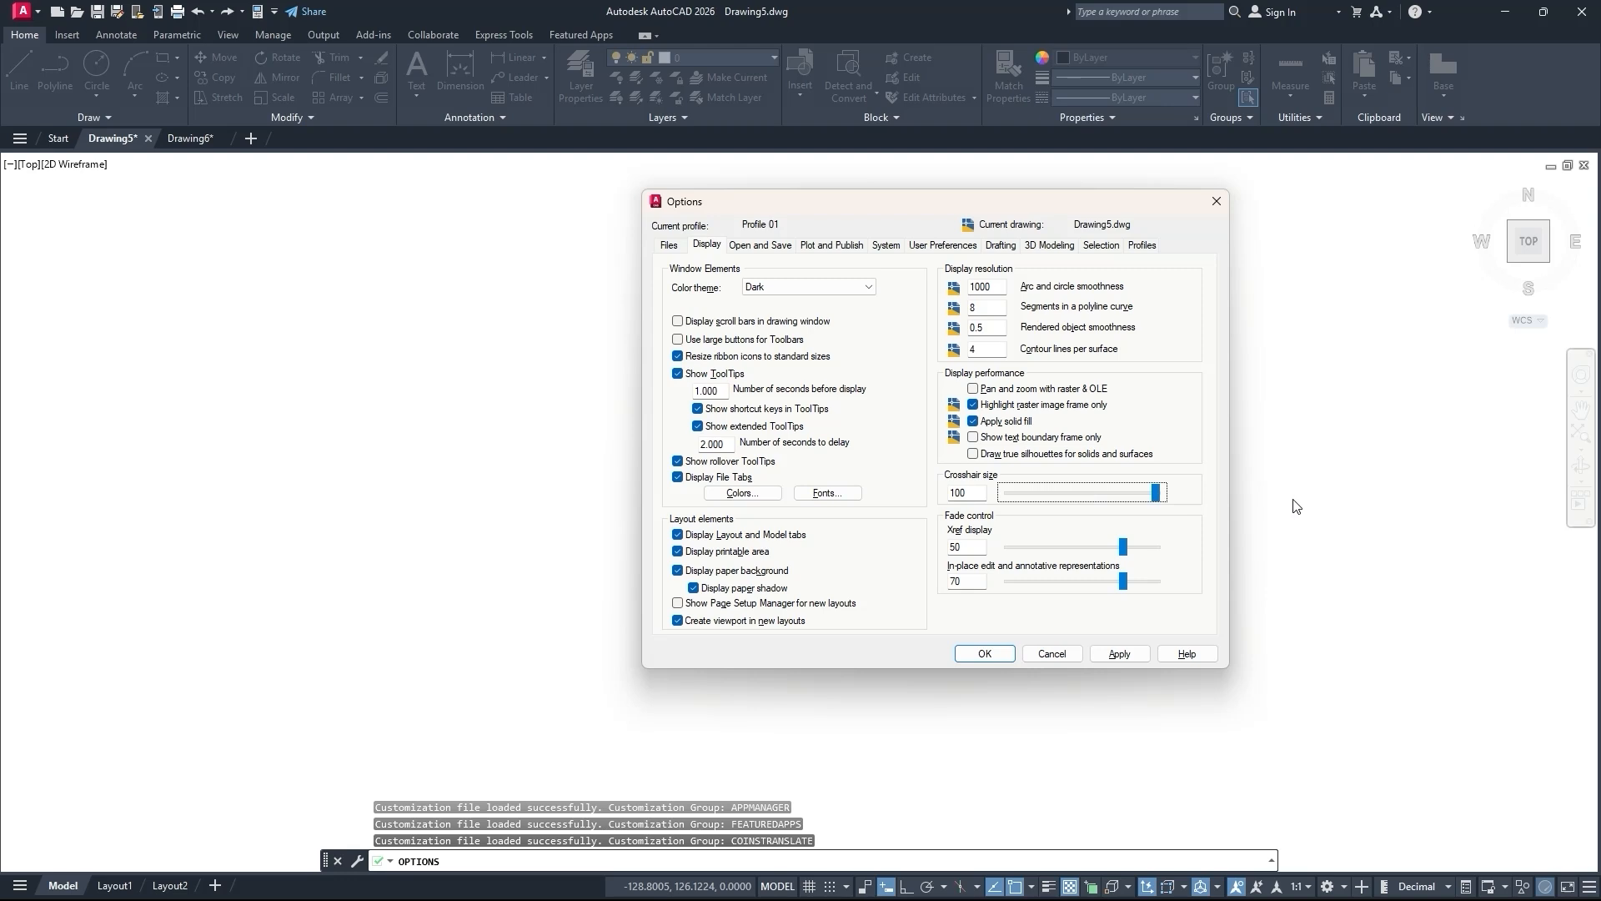
click(782, 246)
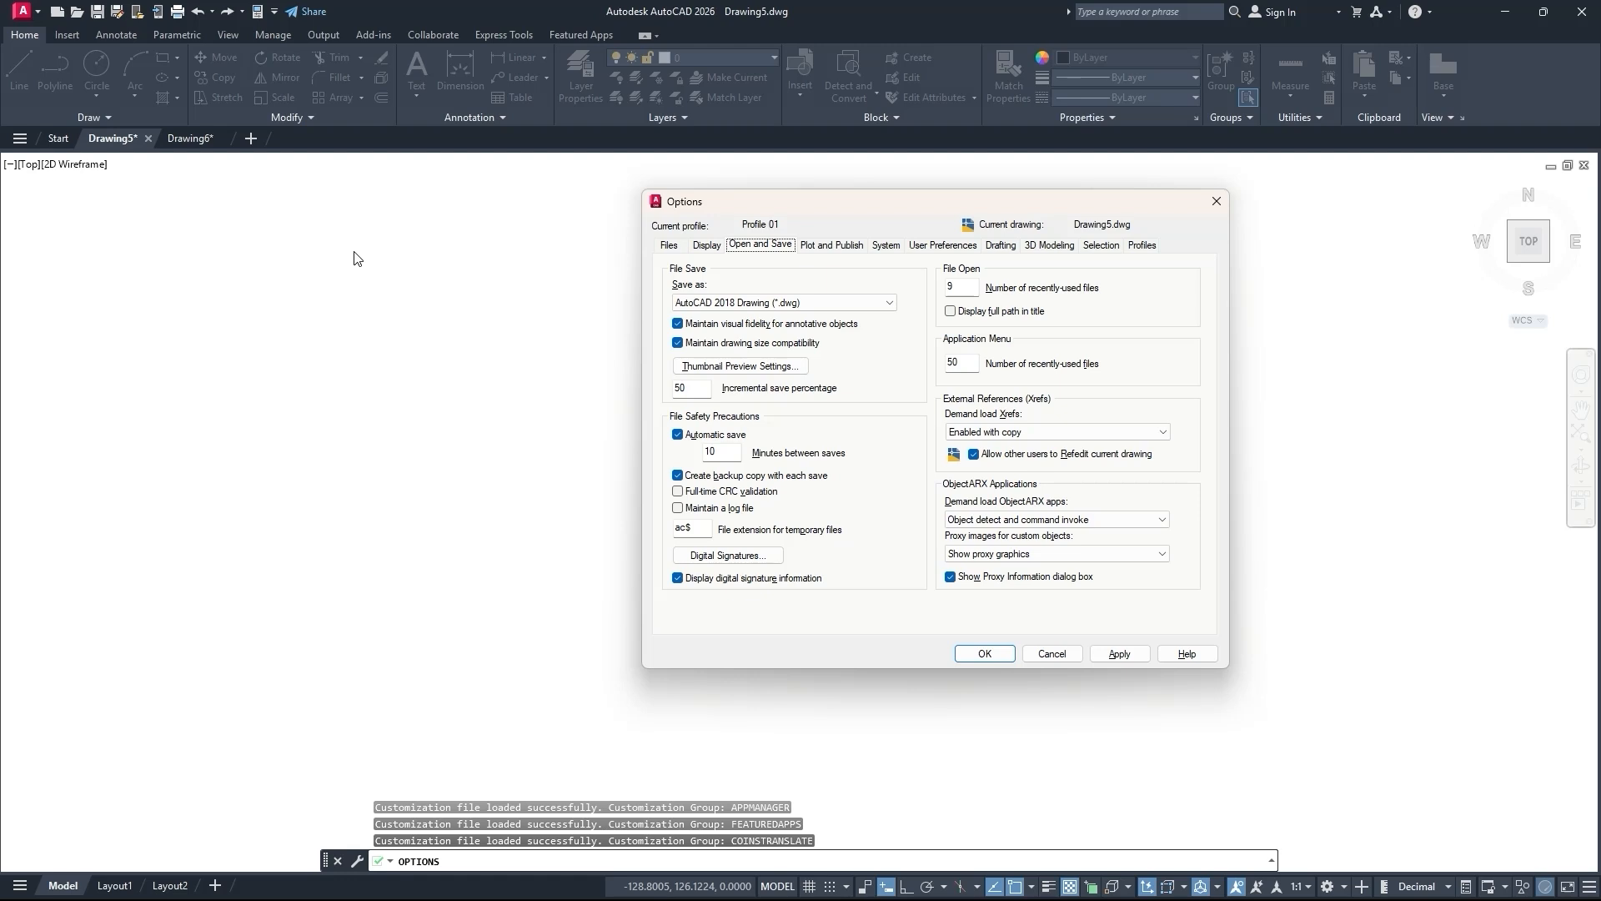
click(792, 303)
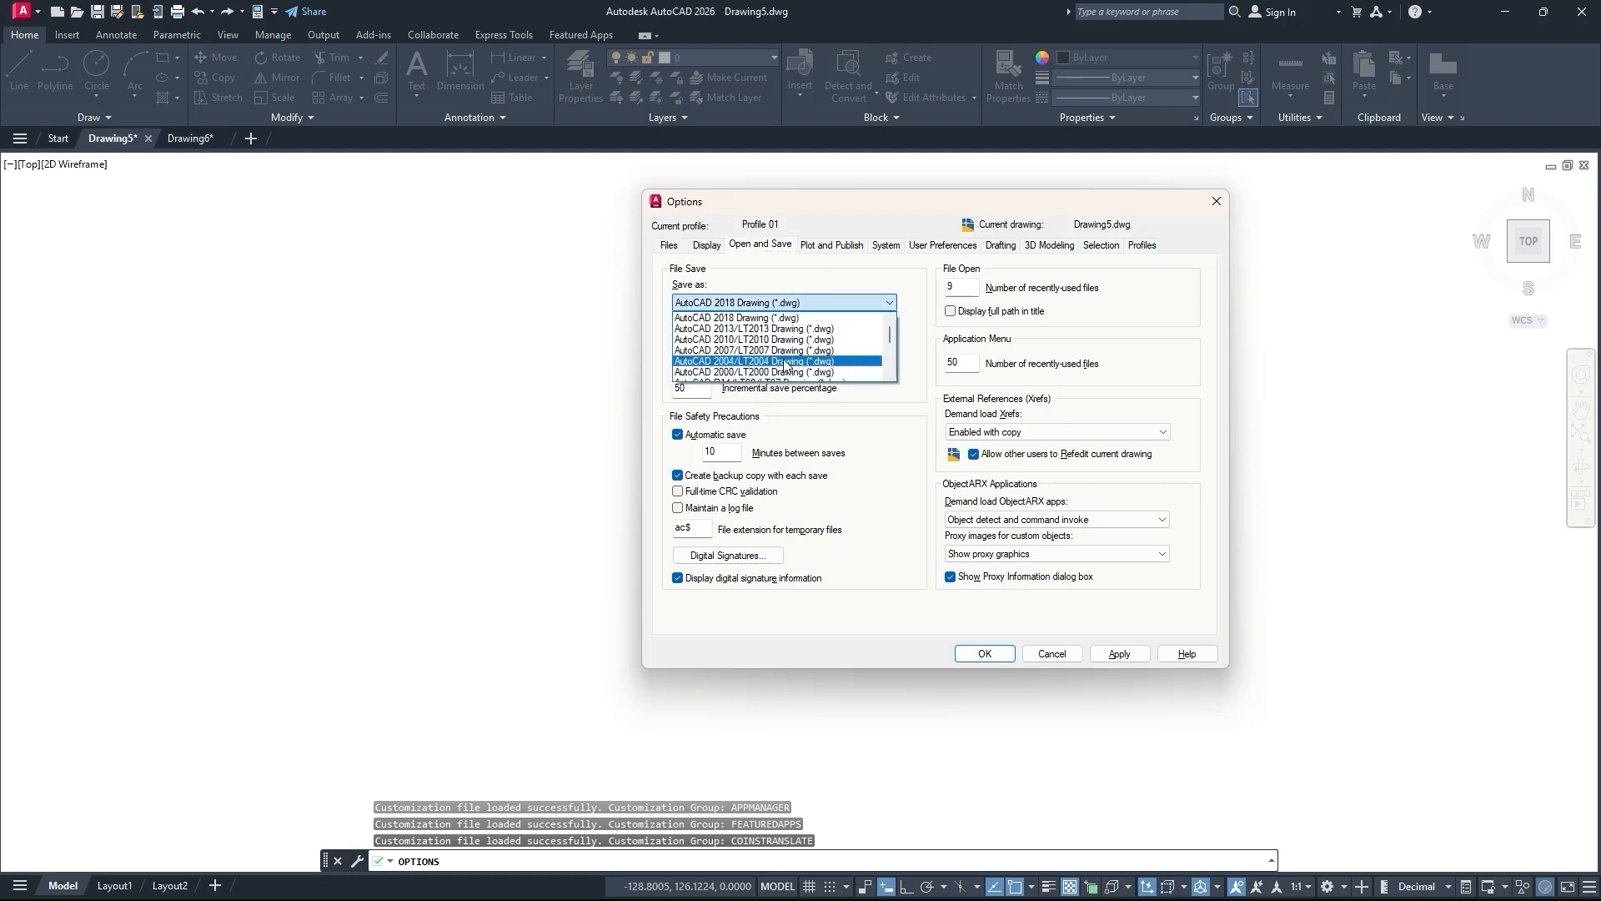
click(775, 351)
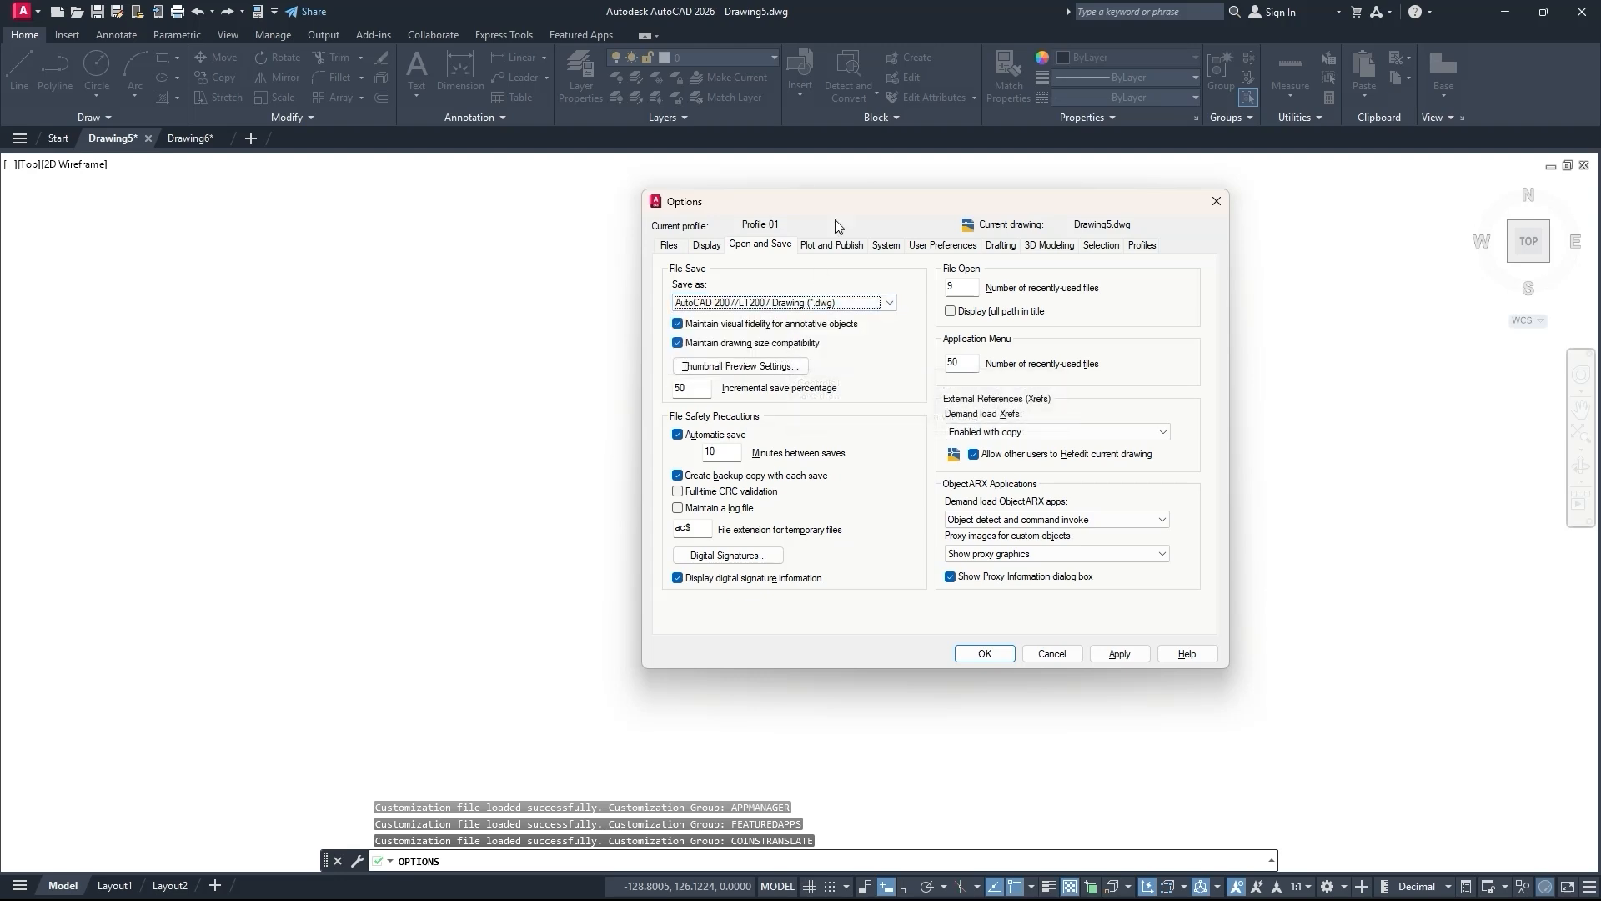
Slightly enlarge the pickbox in Profile 01's selection settings, then apply the changes and close the Options dialog.
click(834, 247)
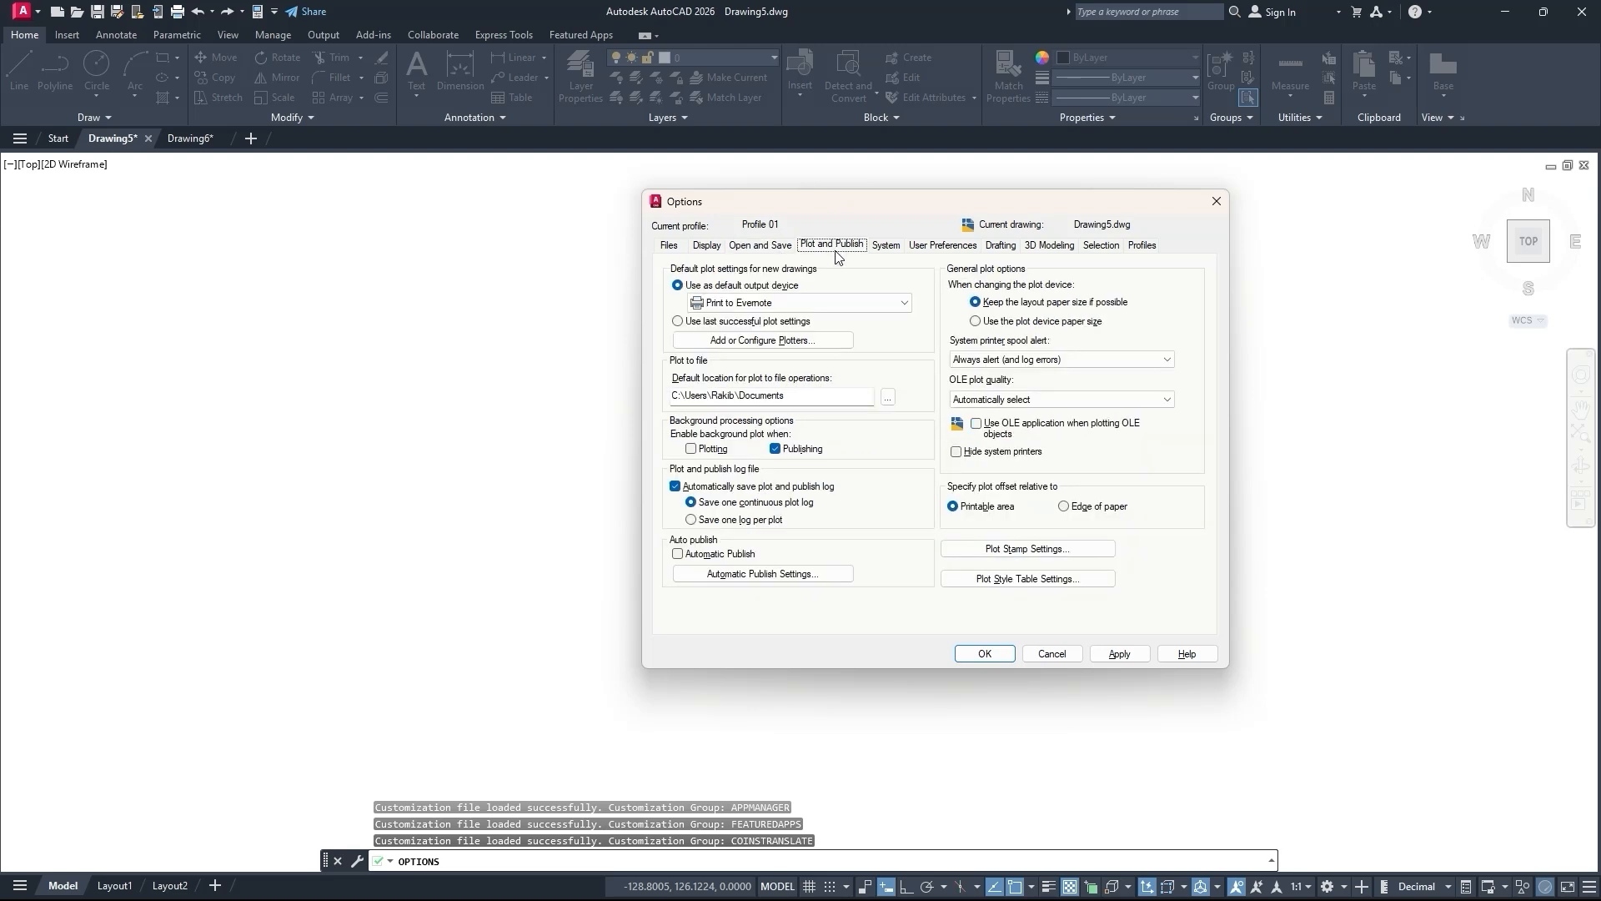
click(887, 247)
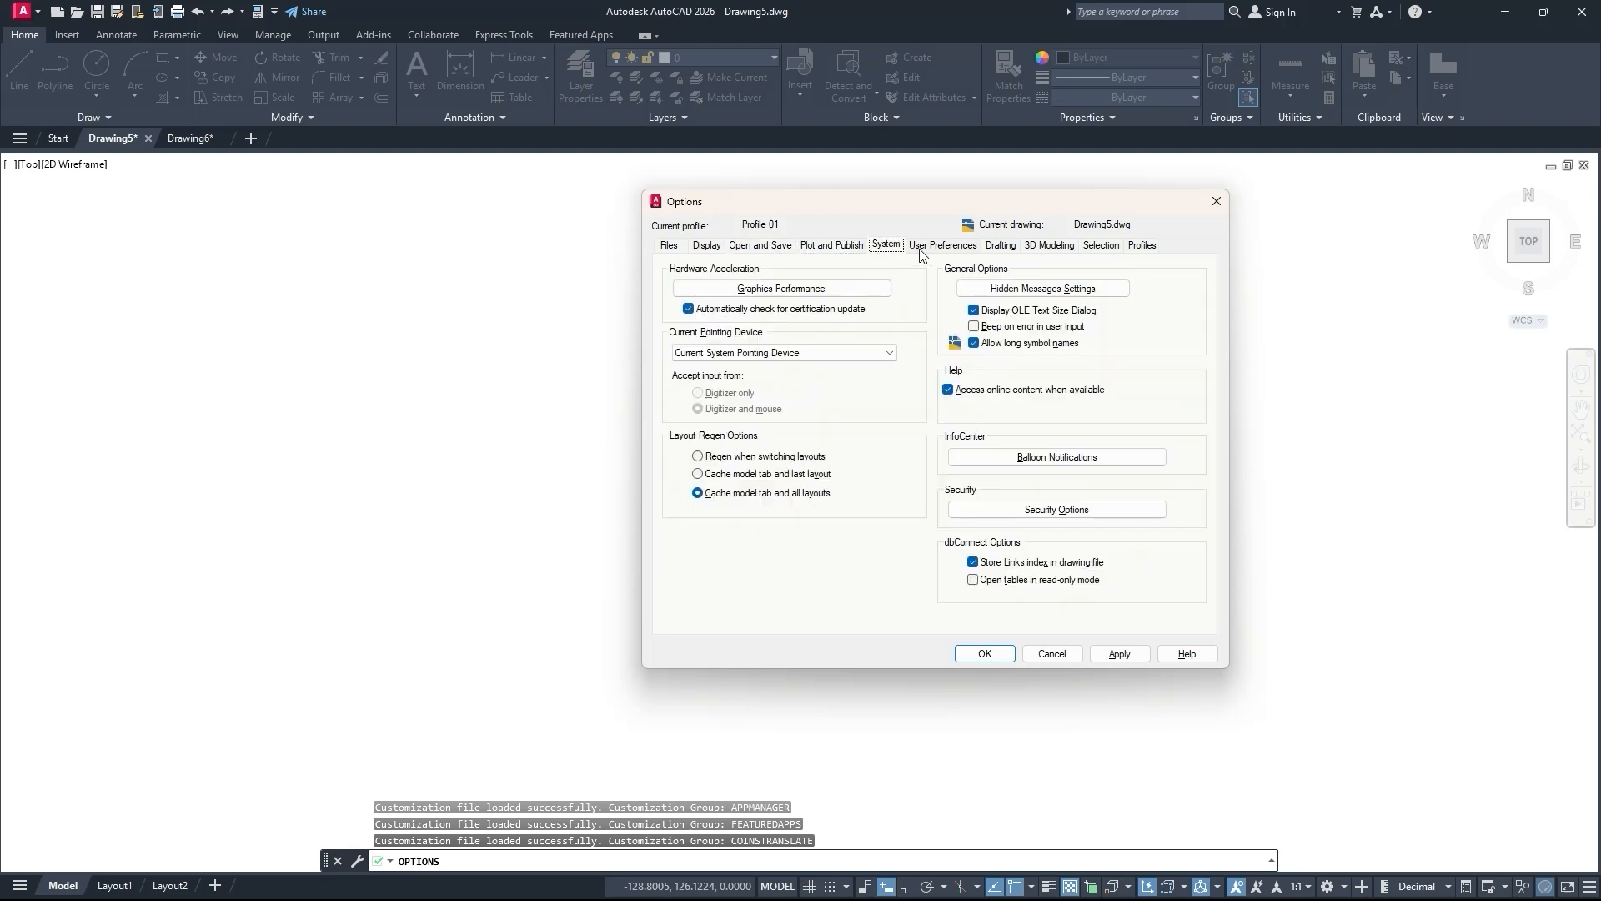
click(923, 247)
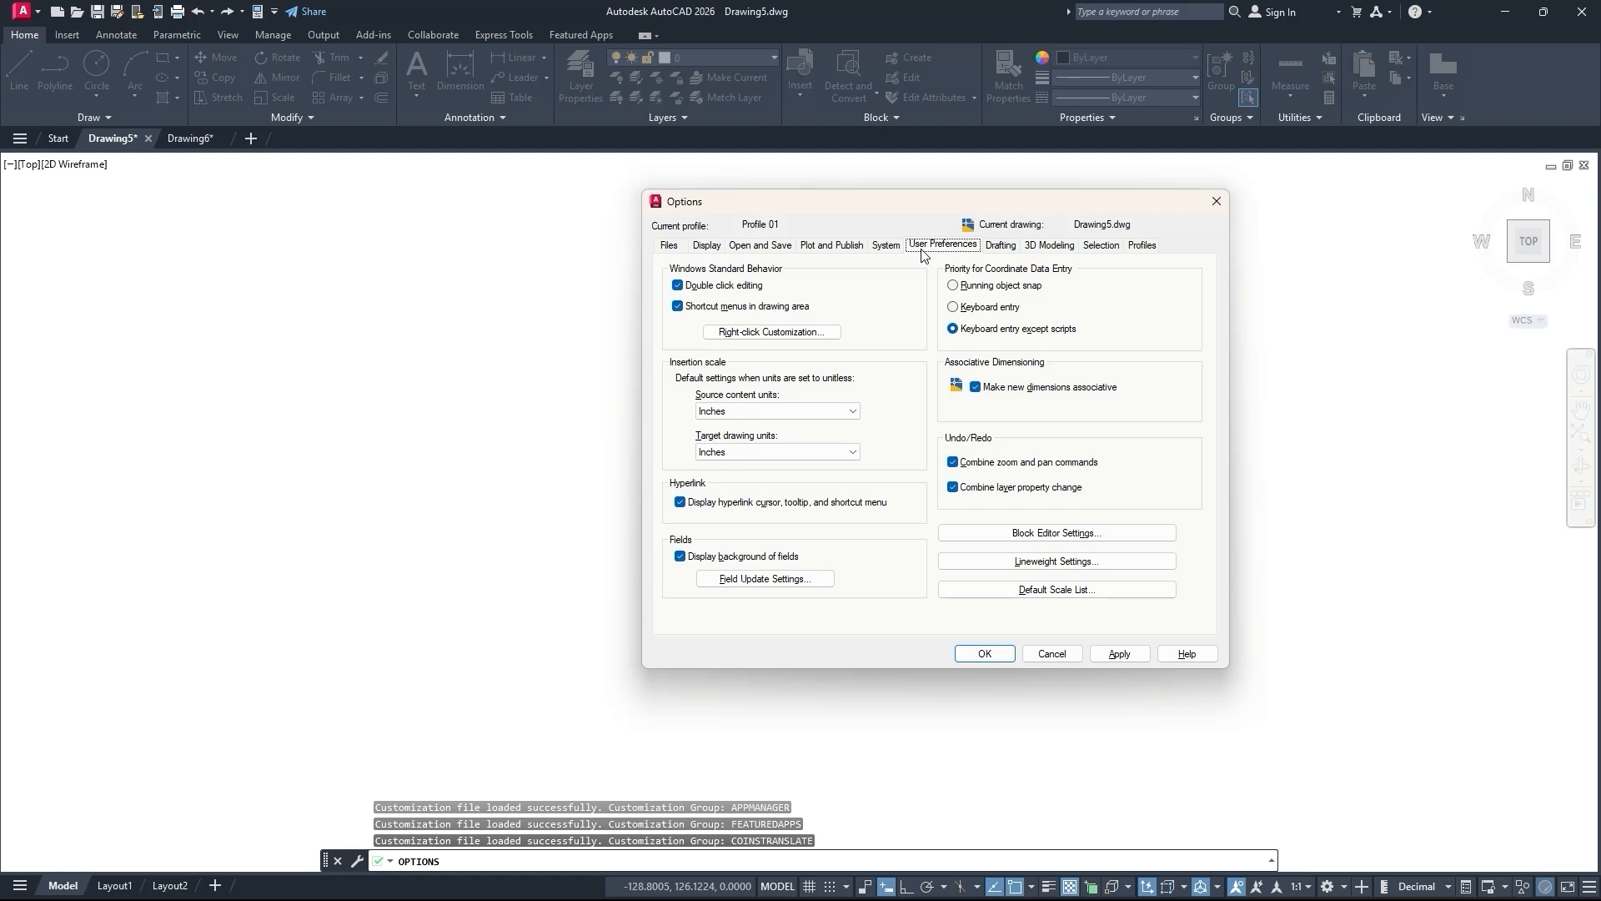
click(1004, 247)
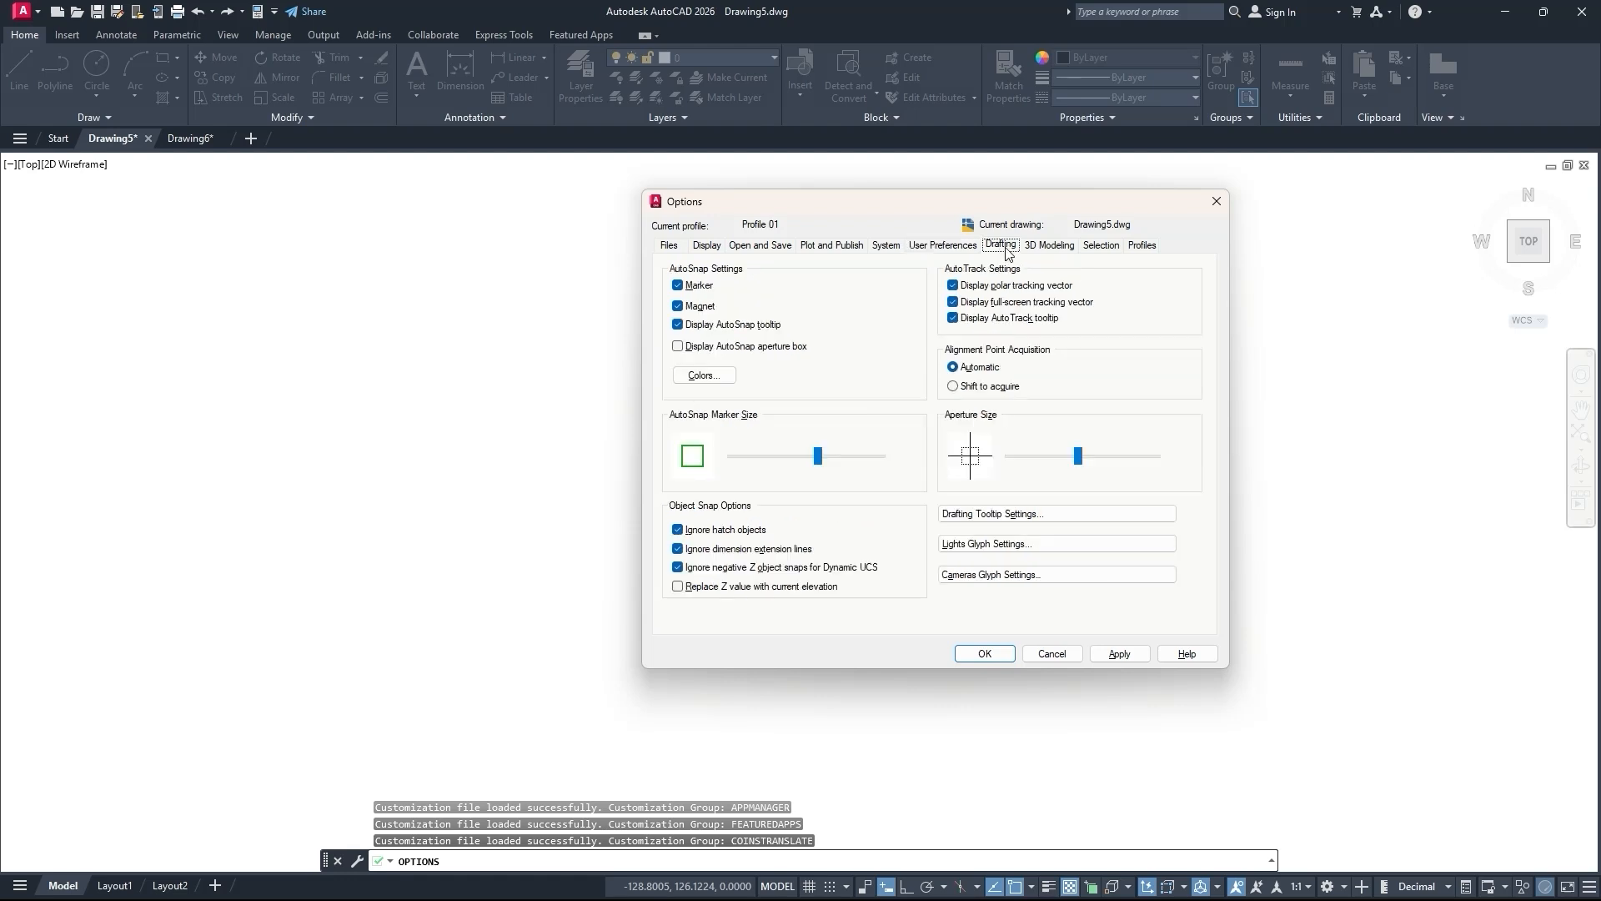
click(1050, 251)
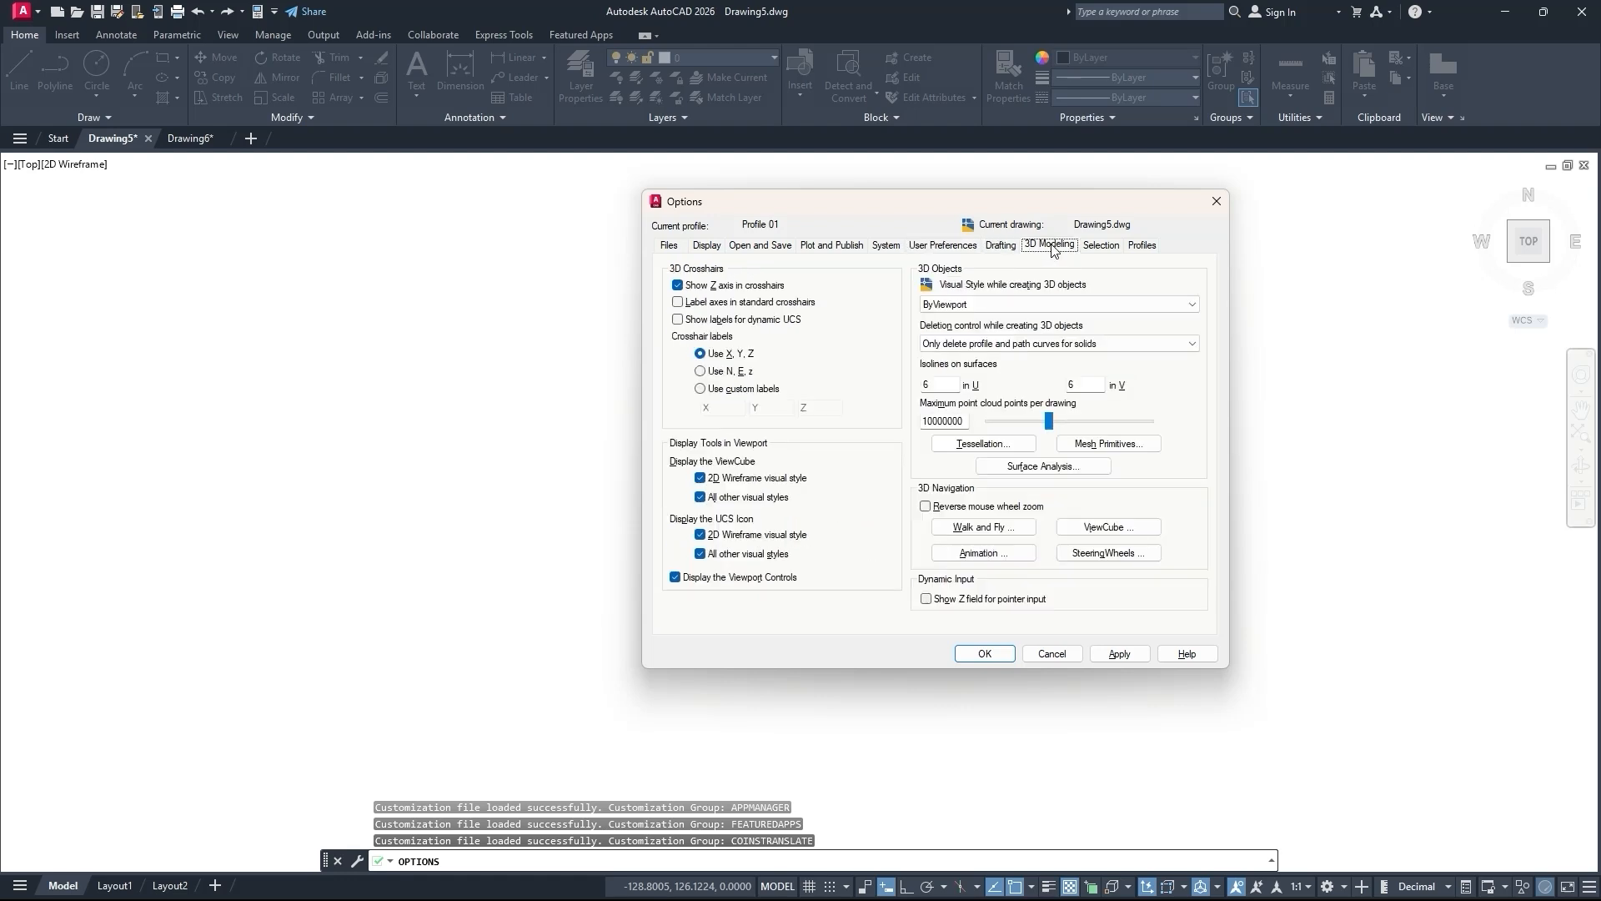
click(1099, 251)
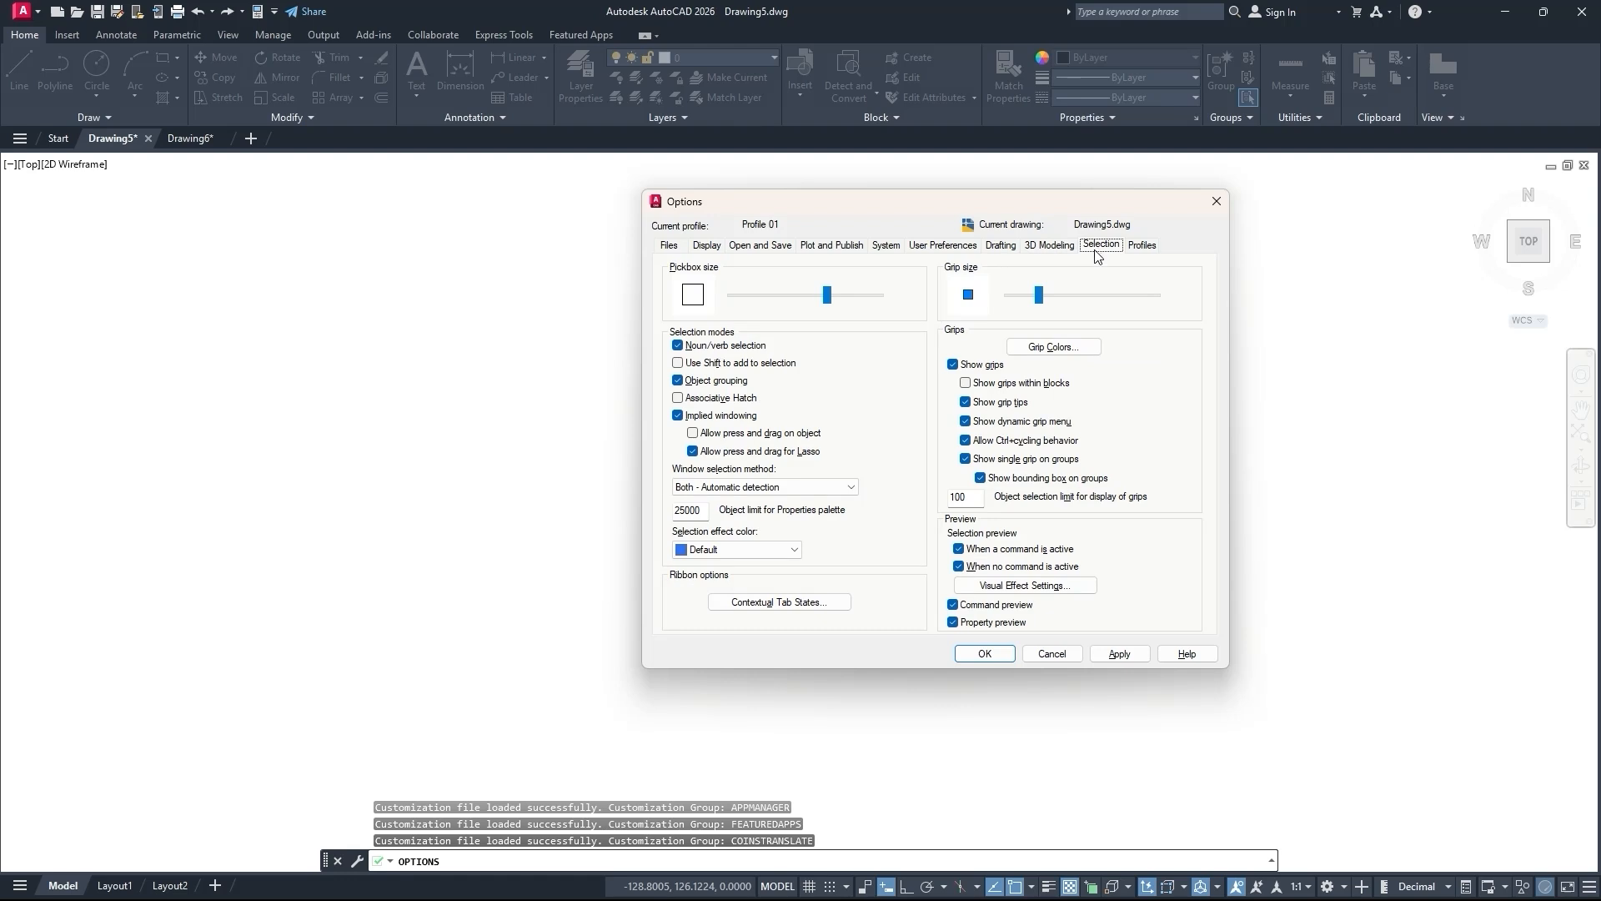
click(830, 302)
drag(830, 302, 845, 302)
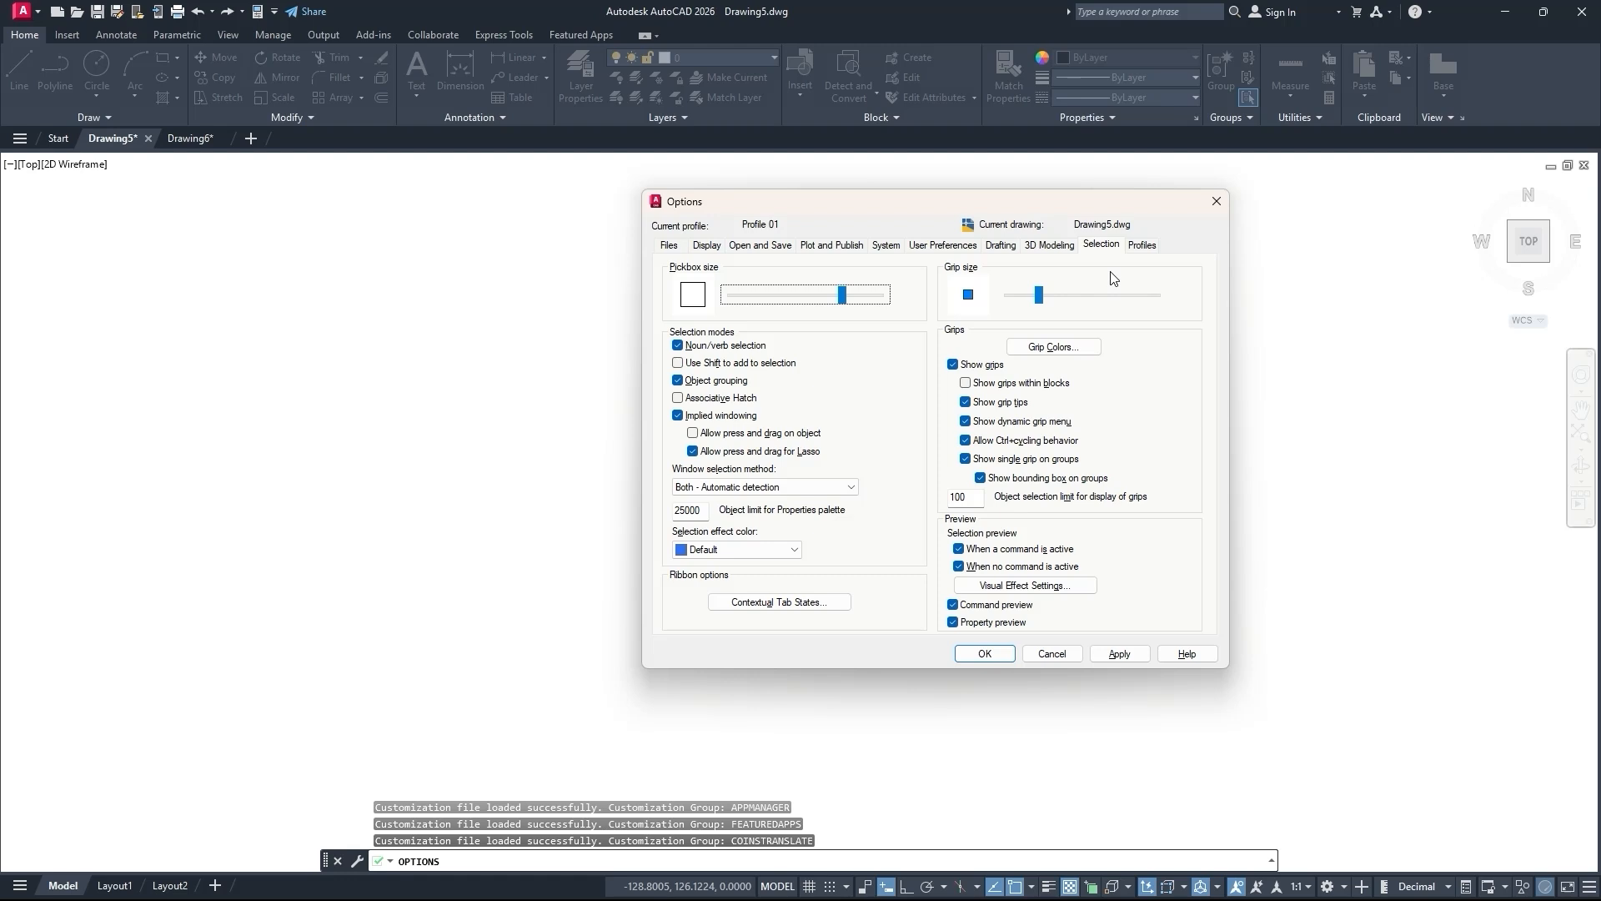
click(1120, 654)
click(986, 654)
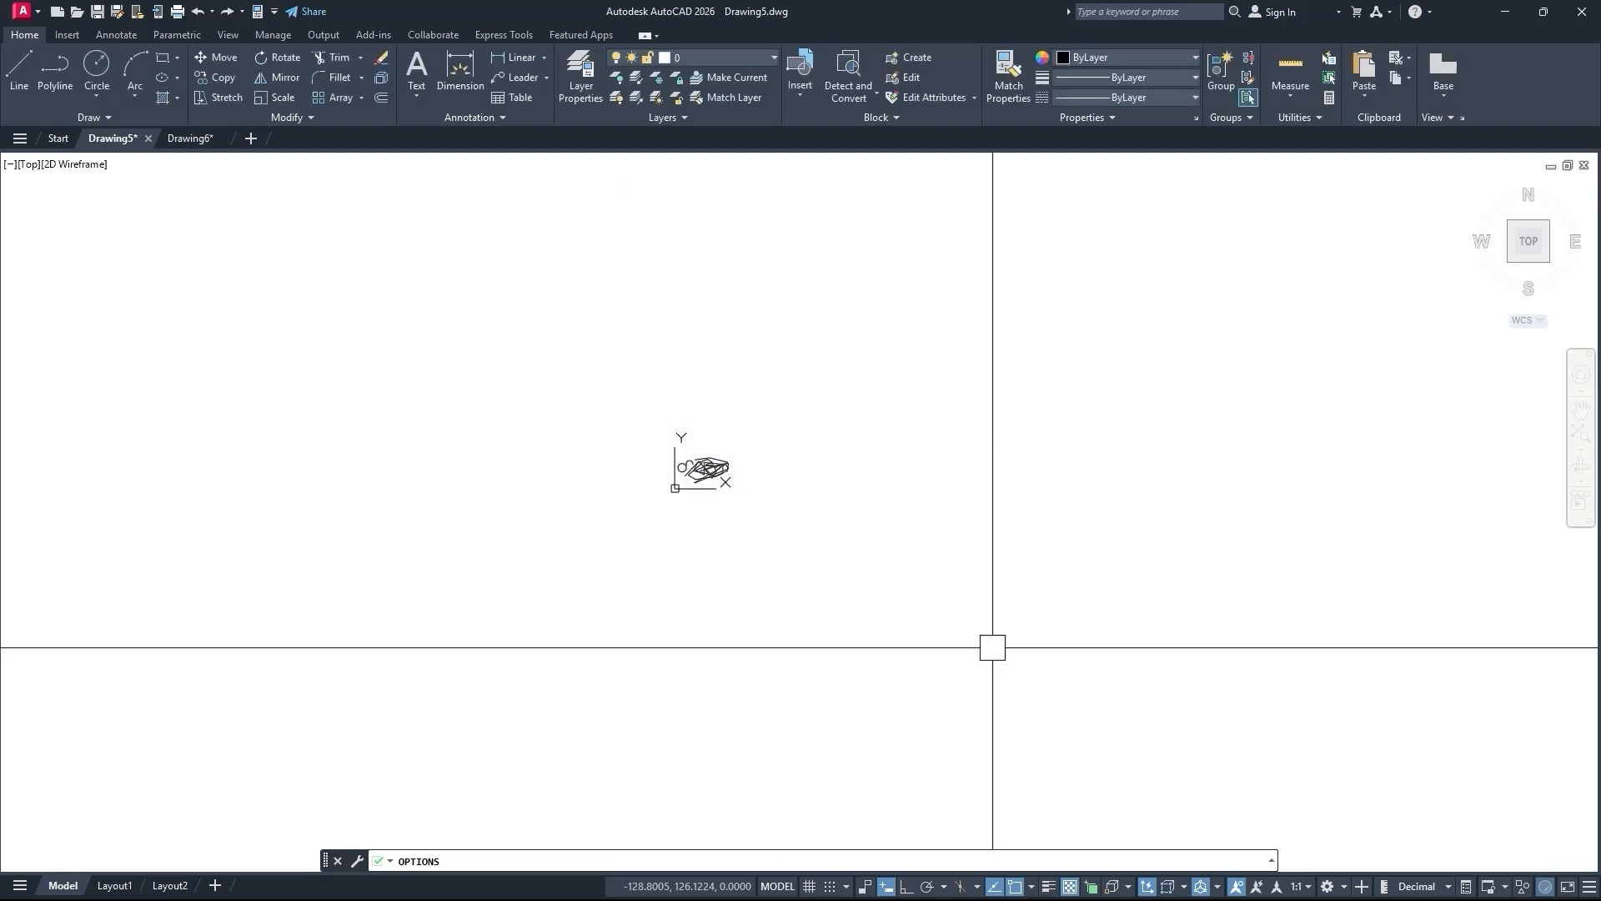
Reopen the Options dialog with OP, set Profile 01's color theme to Light, apply it and close the dialog.
middle_drag(998, 393, 761, 407)
scroll(739, 393, down, 2)
scroll(739, 399, up, 2)
text(op)
key(Return)
click(711, 246)
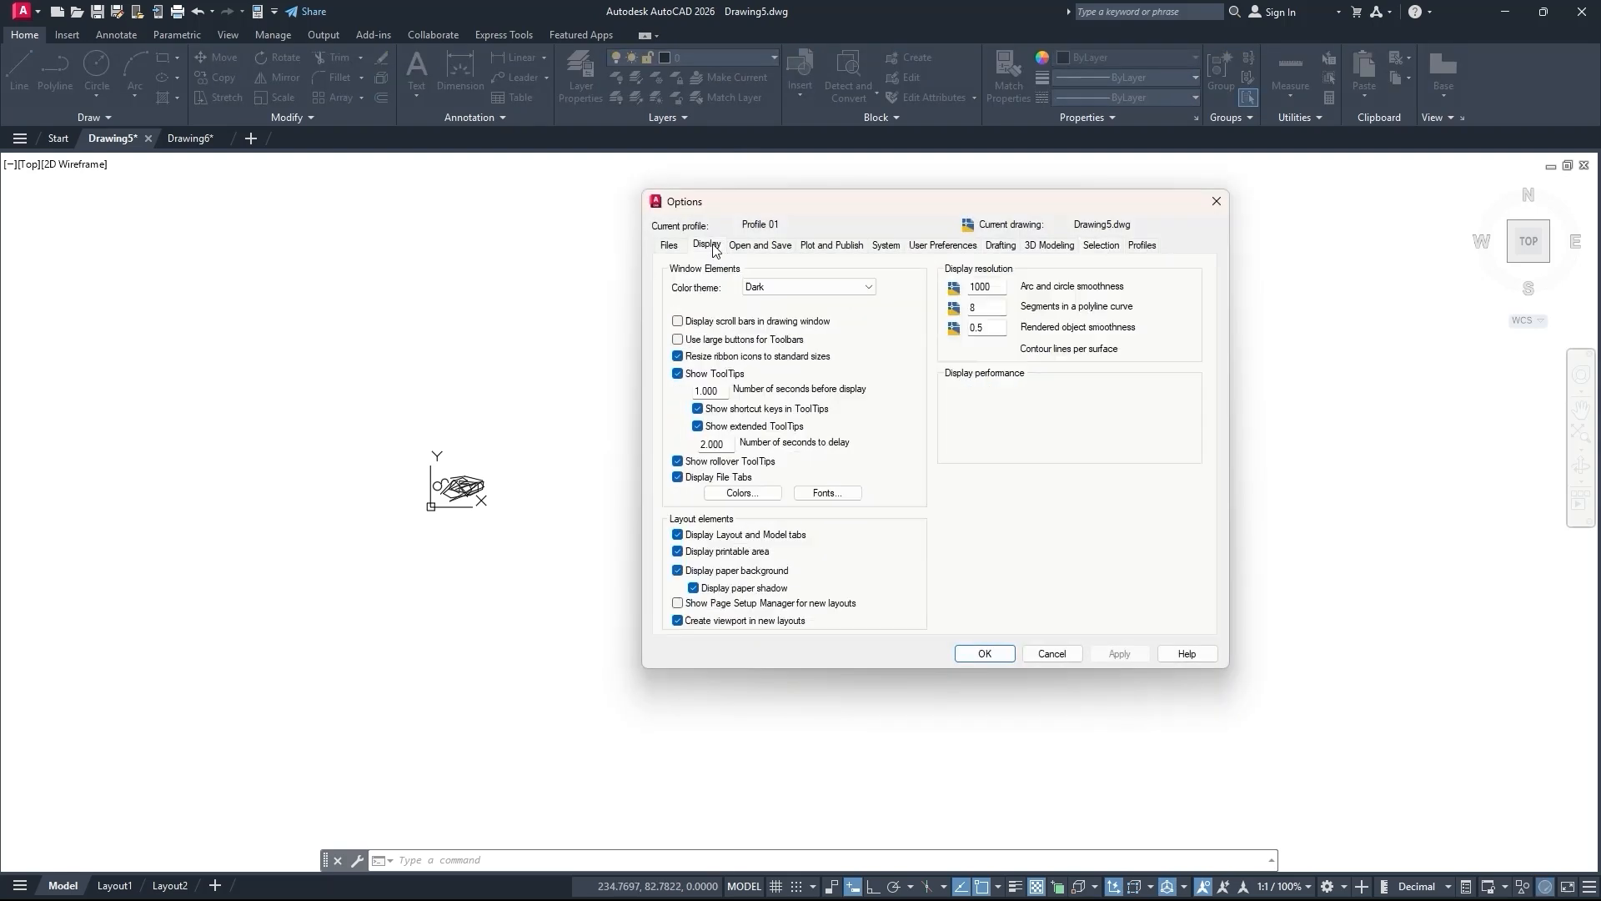
click(774, 287)
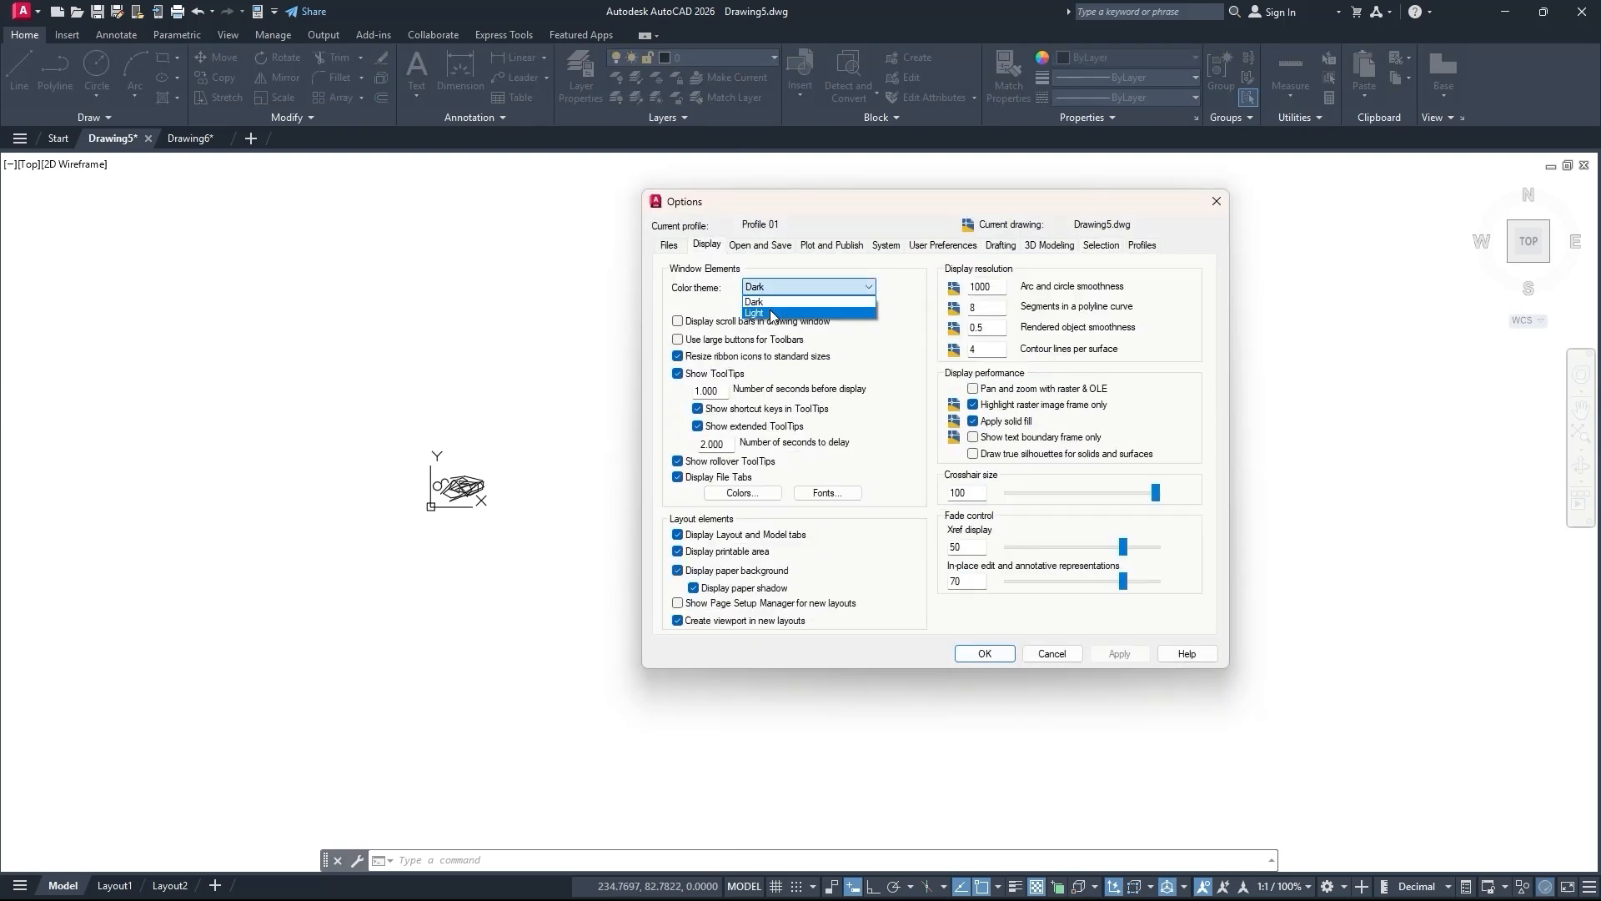
click(771, 314)
click(1120, 654)
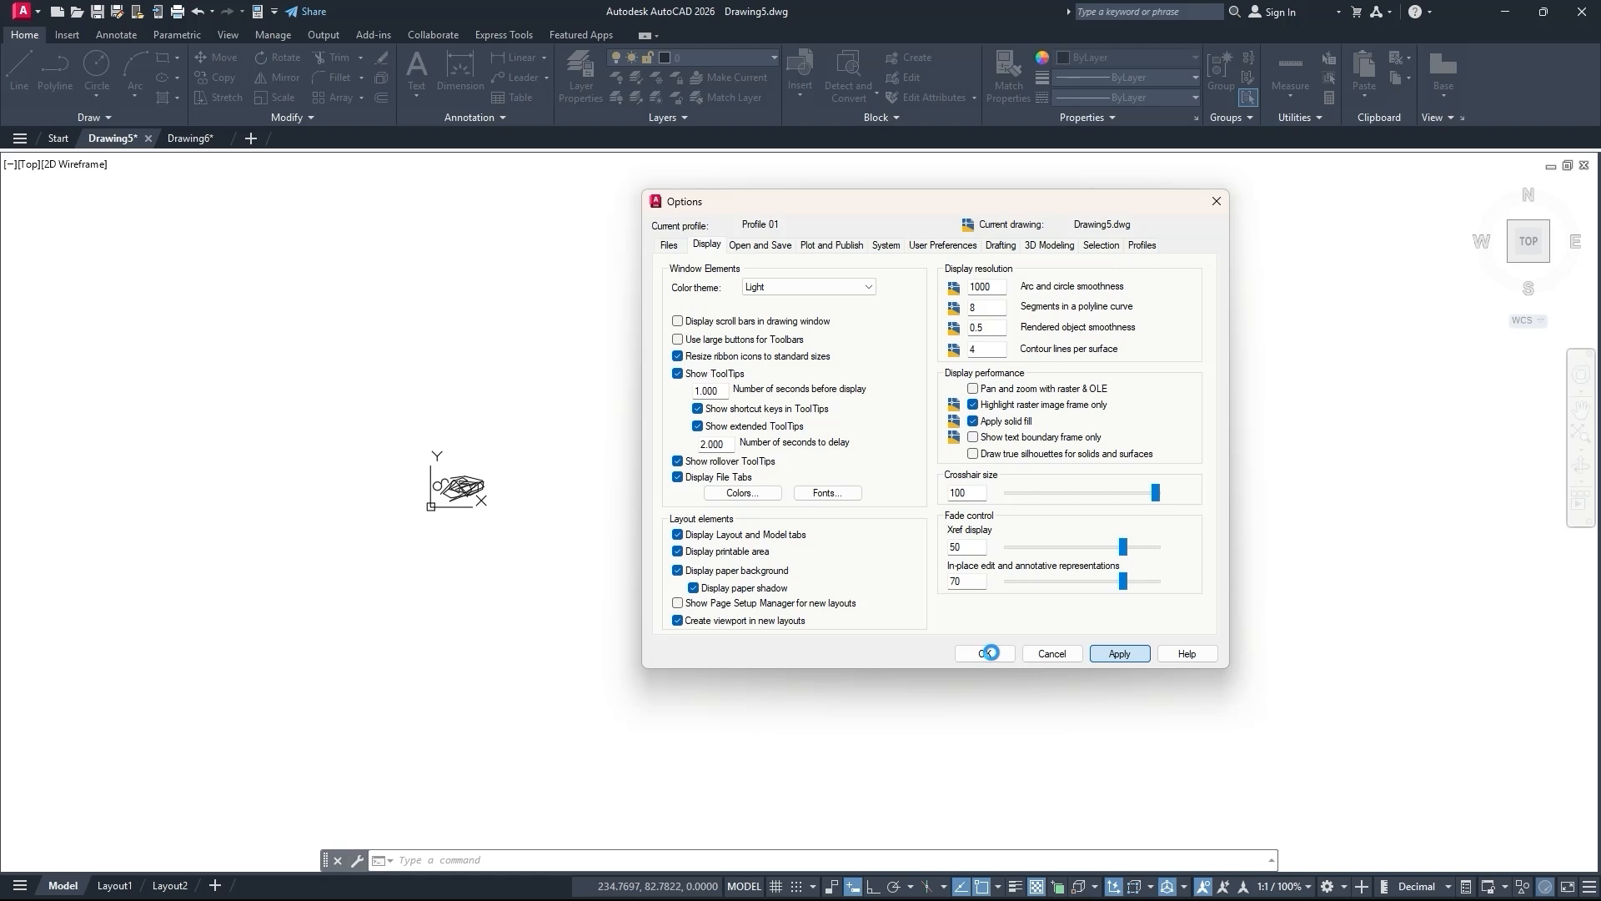
click(991, 653)
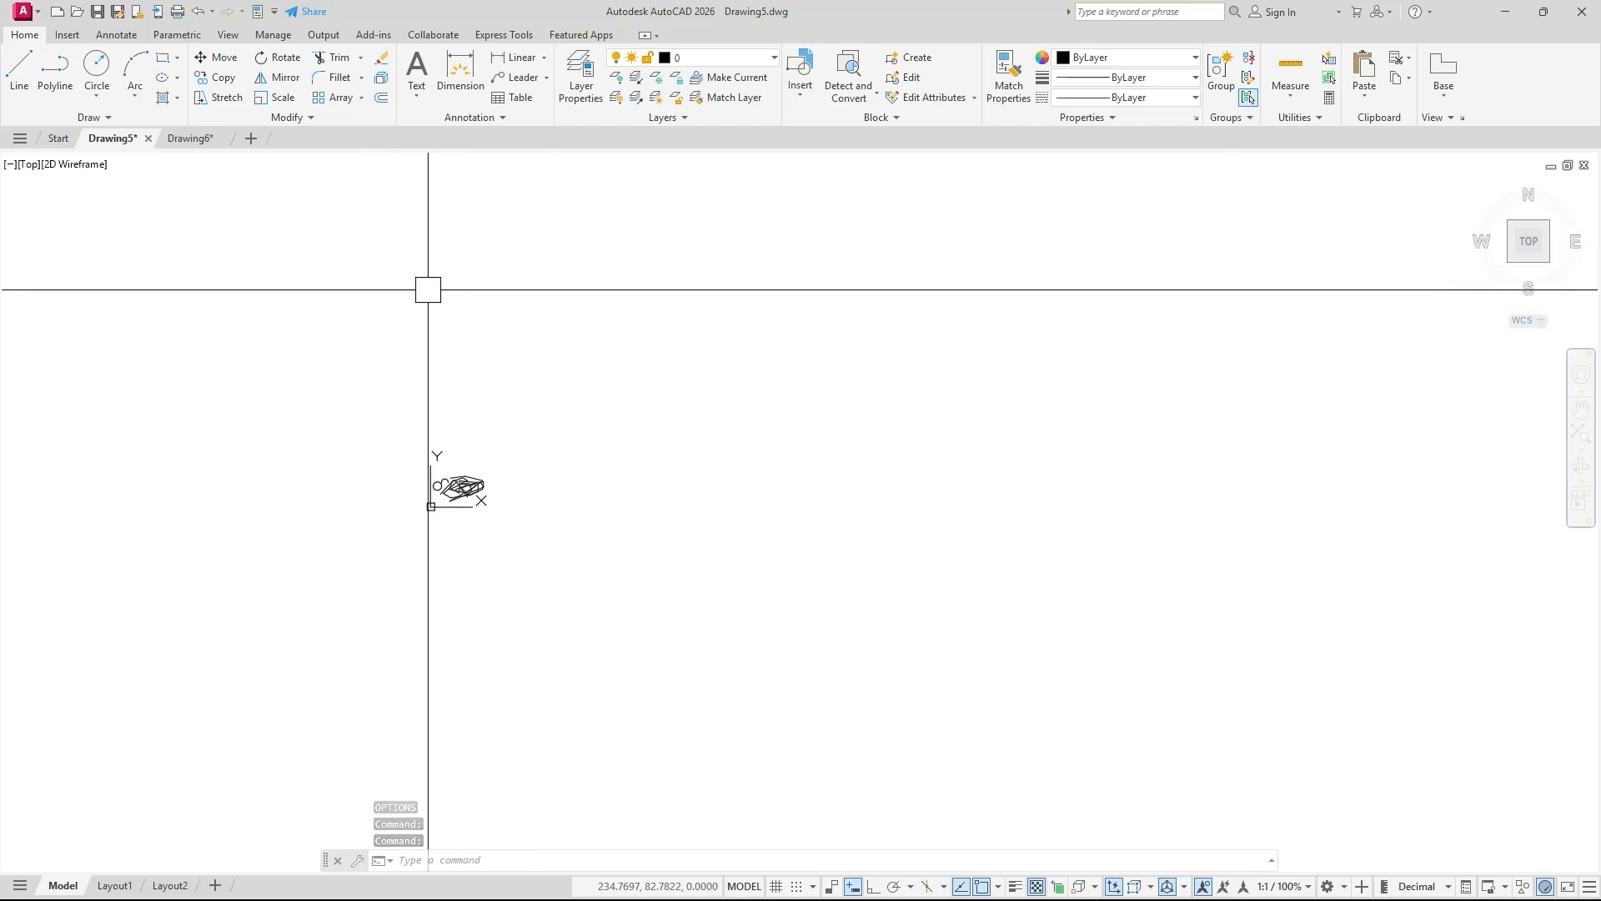
Make Profile 02 the current profile in the Options dialog and close the dialog.
text(op)
key(Return)
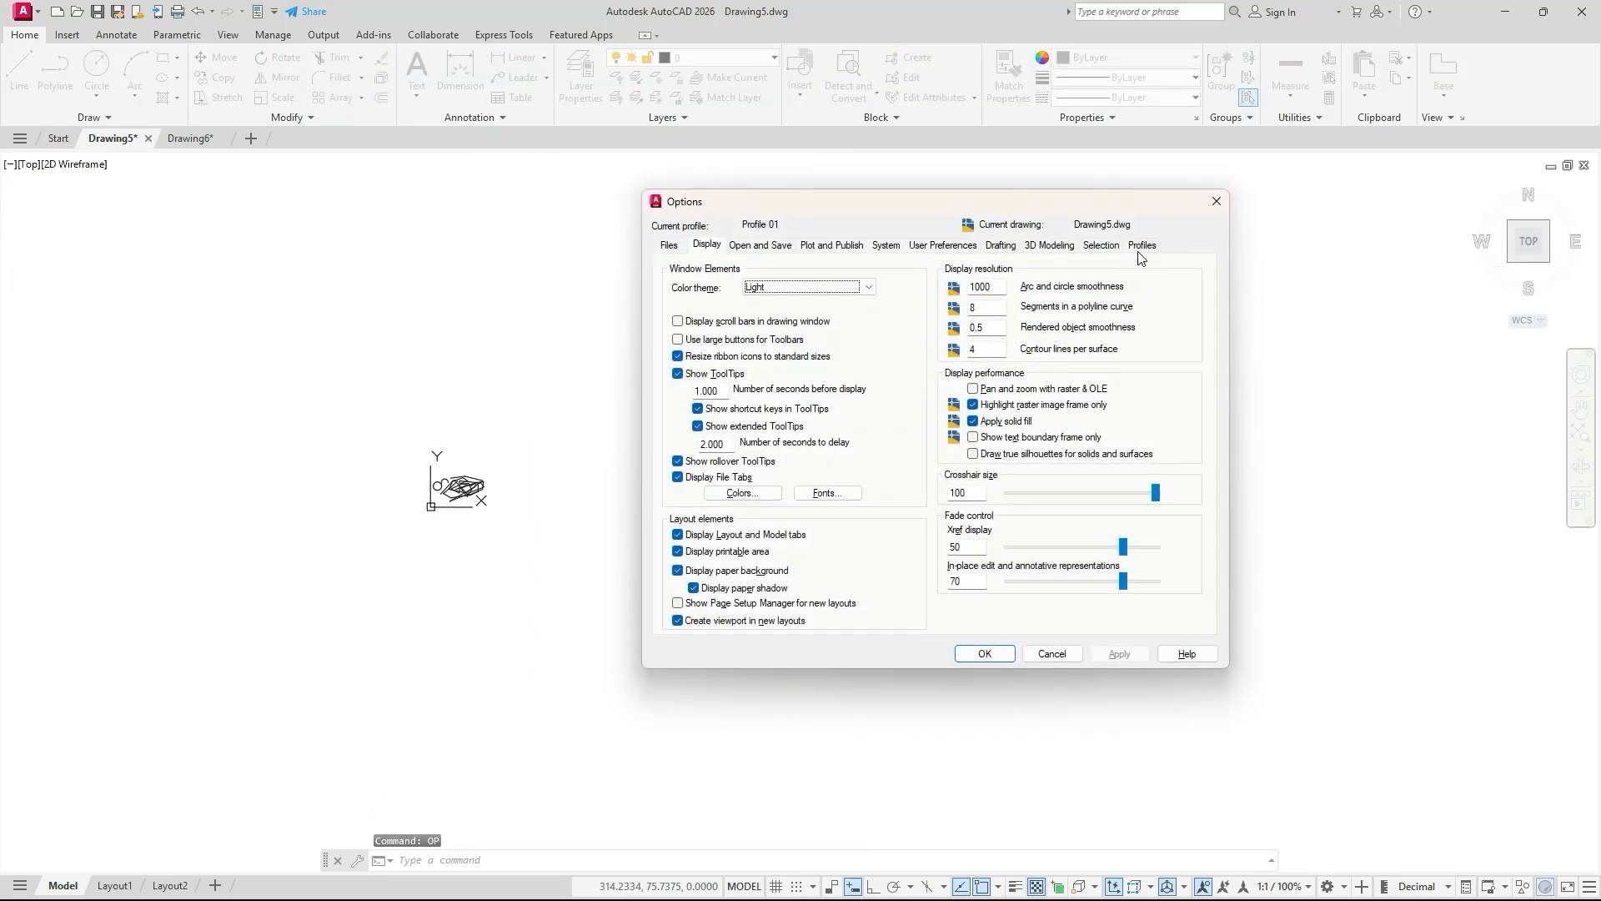
click(1142, 245)
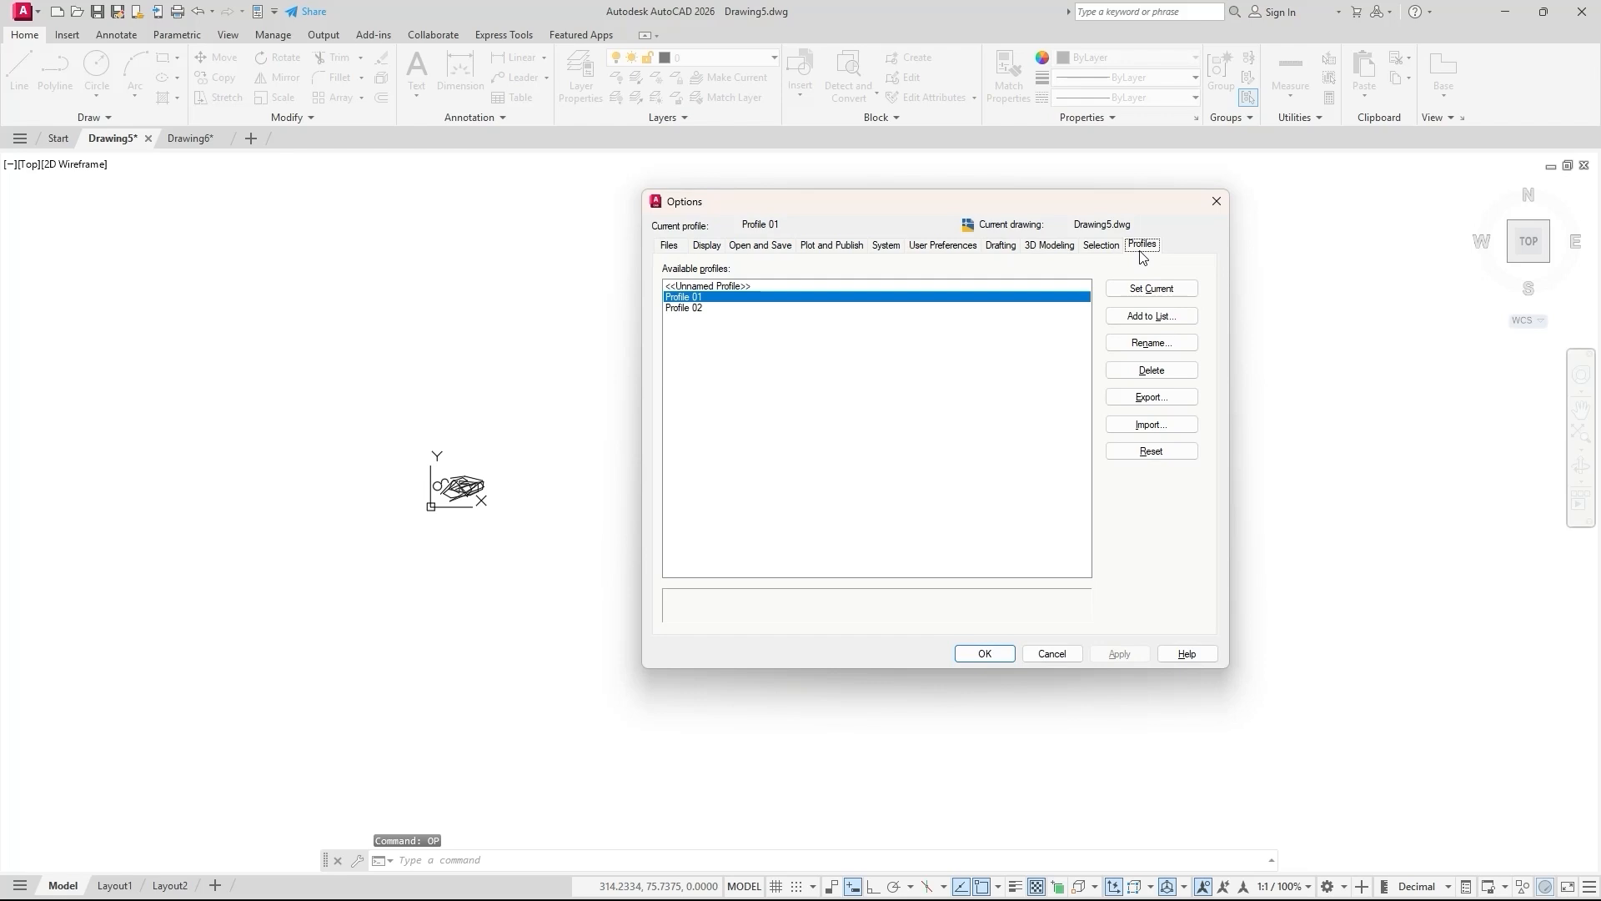
click(709, 308)
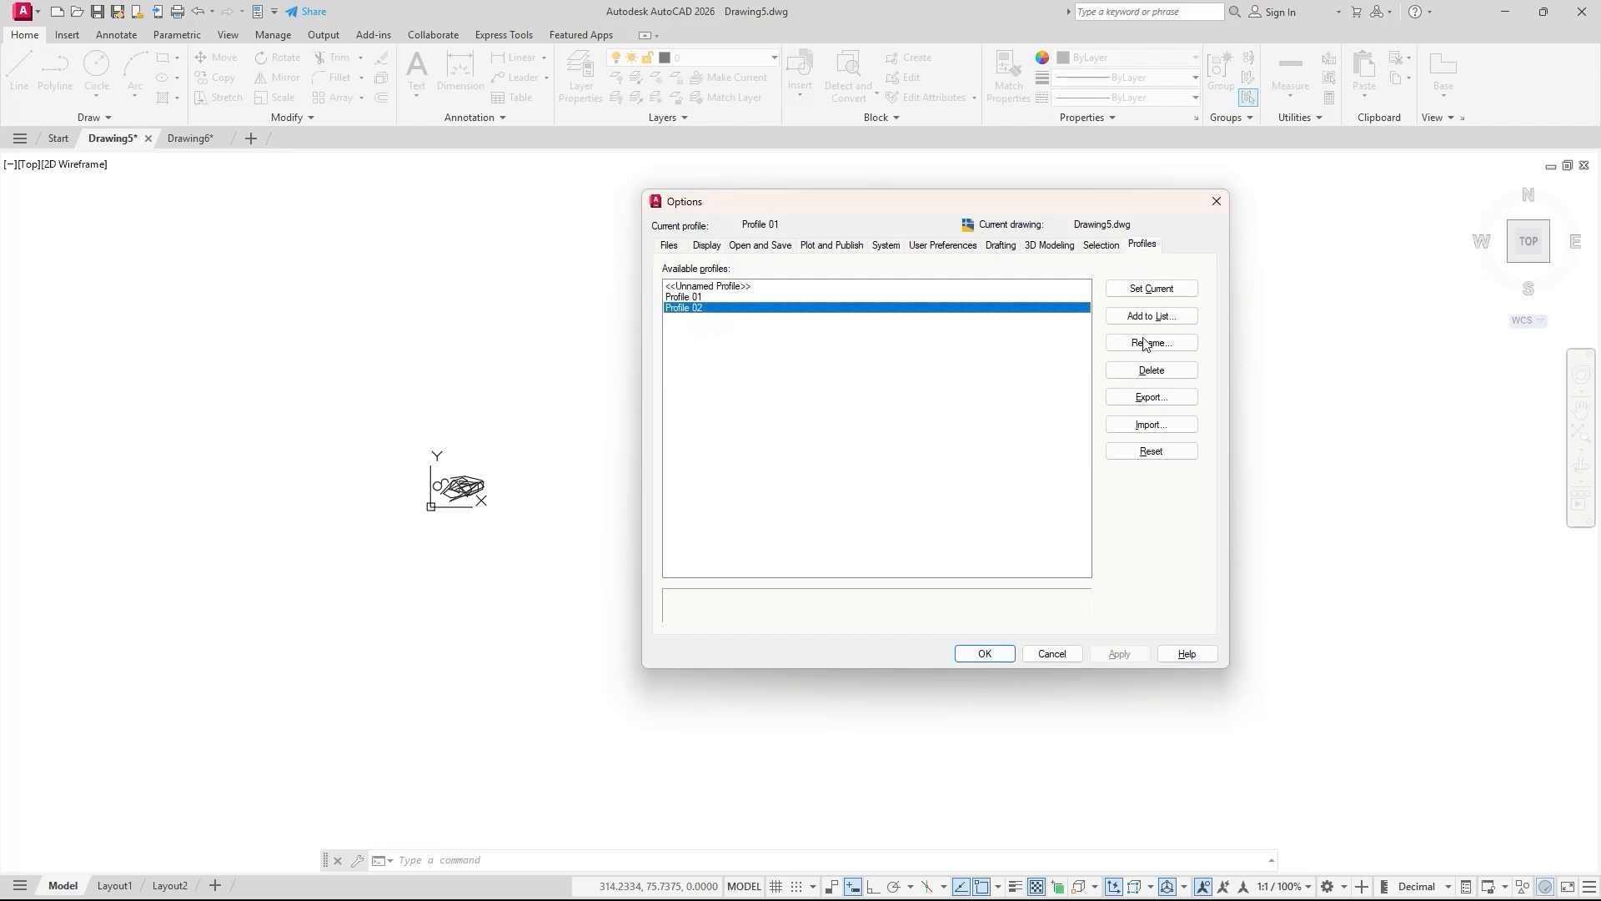
click(1168, 290)
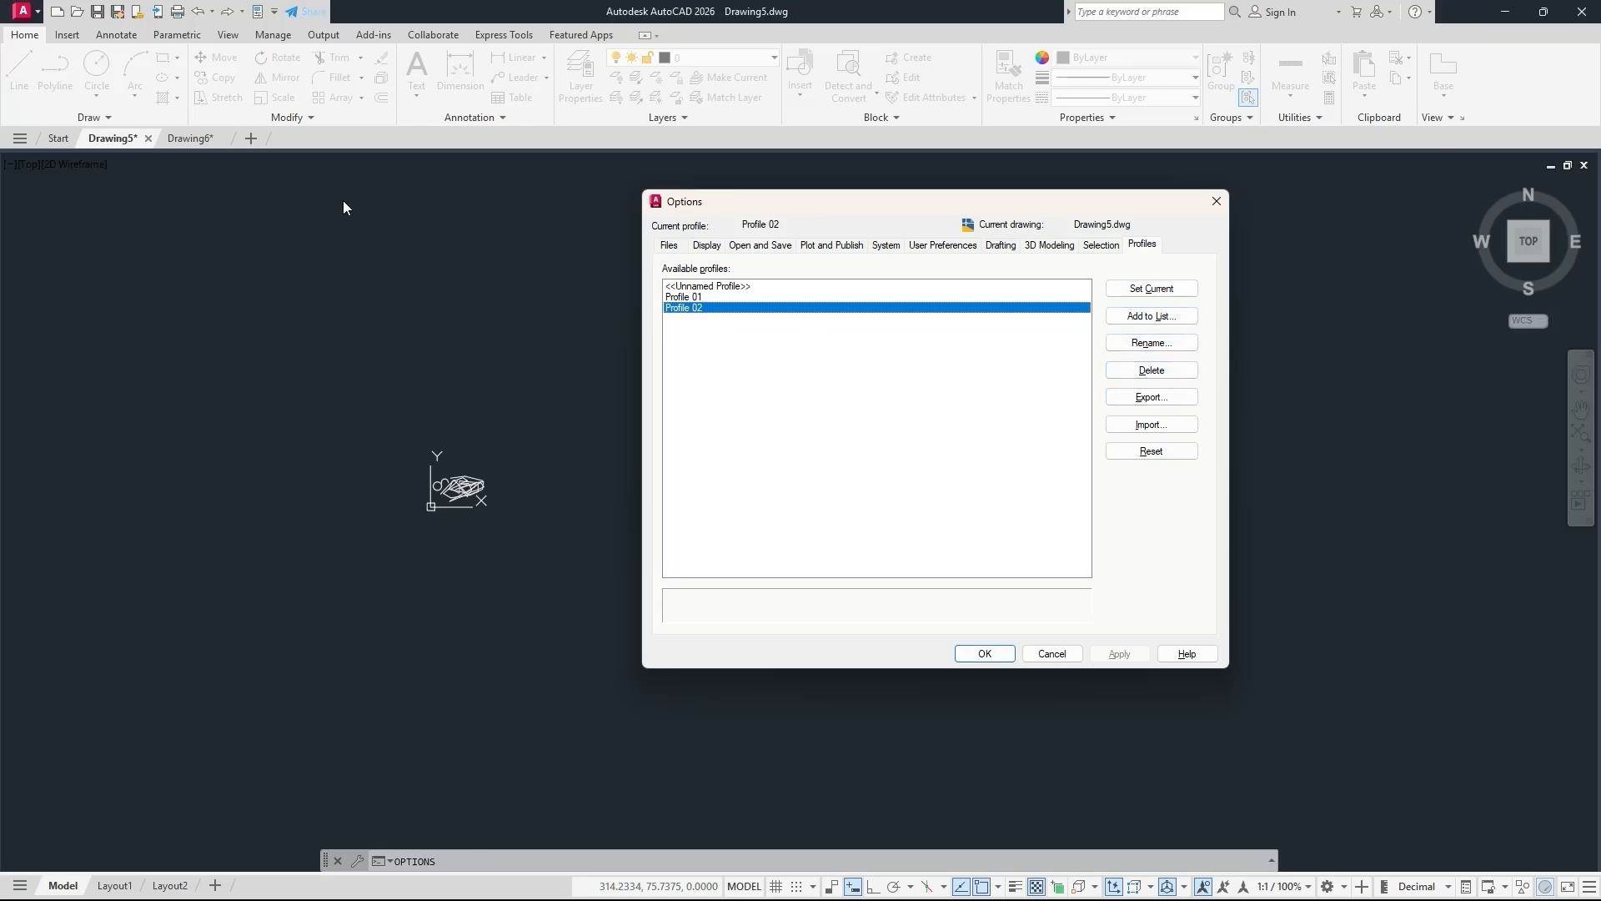
click(1005, 652)
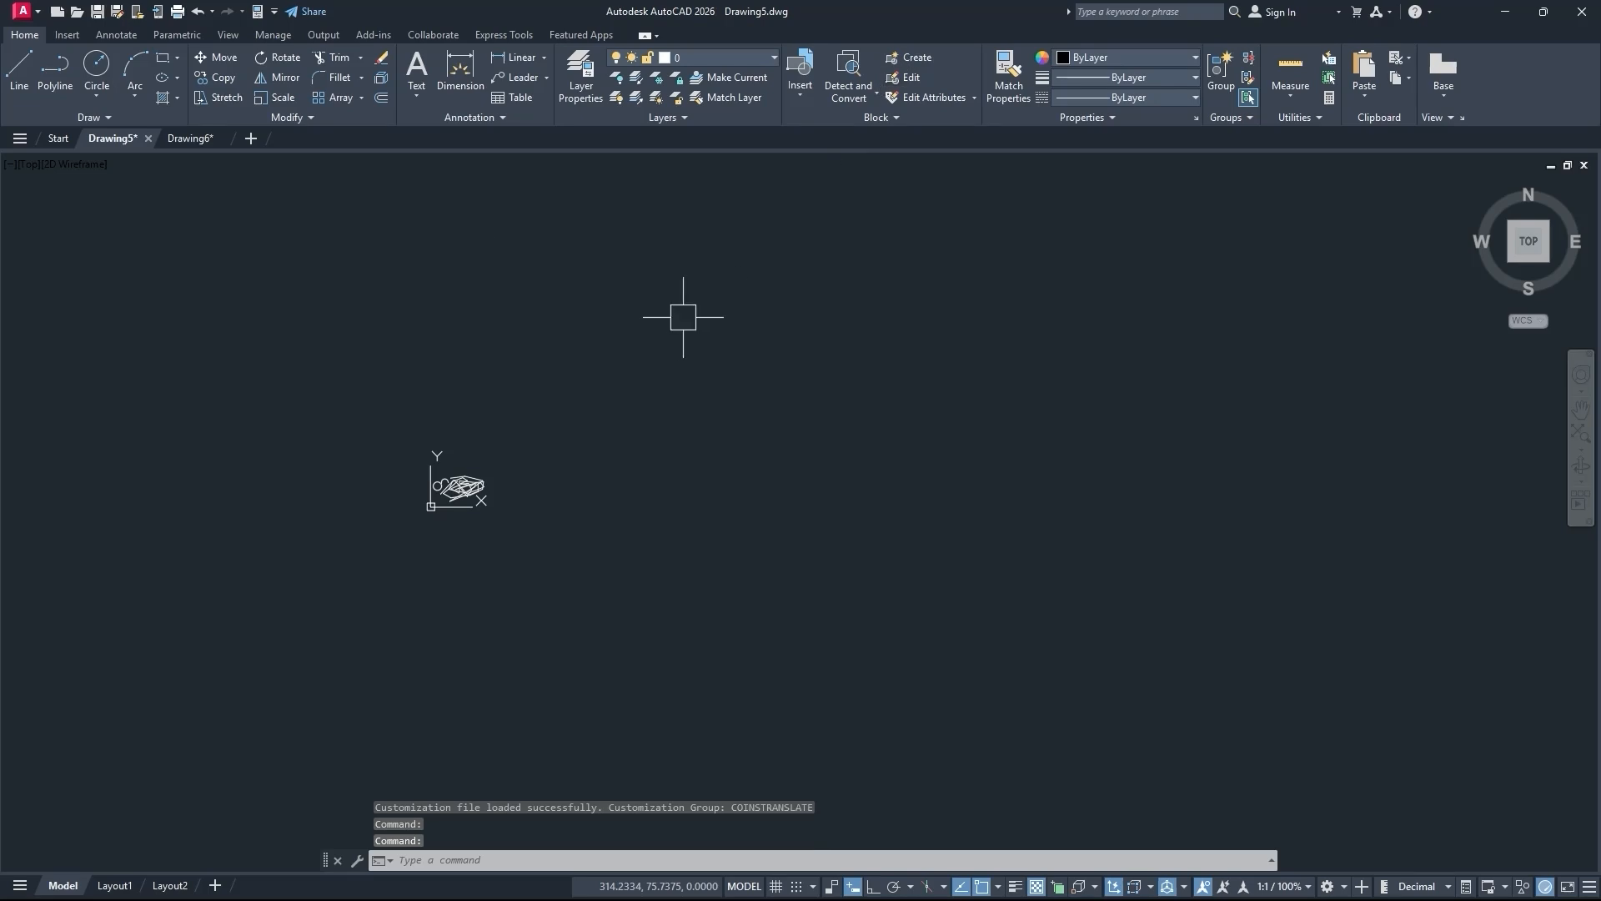
Reopen Options to check Profile 02's display and save format settings, then make Profile 01 current and close the dialog.
text(OP)
key(Return)
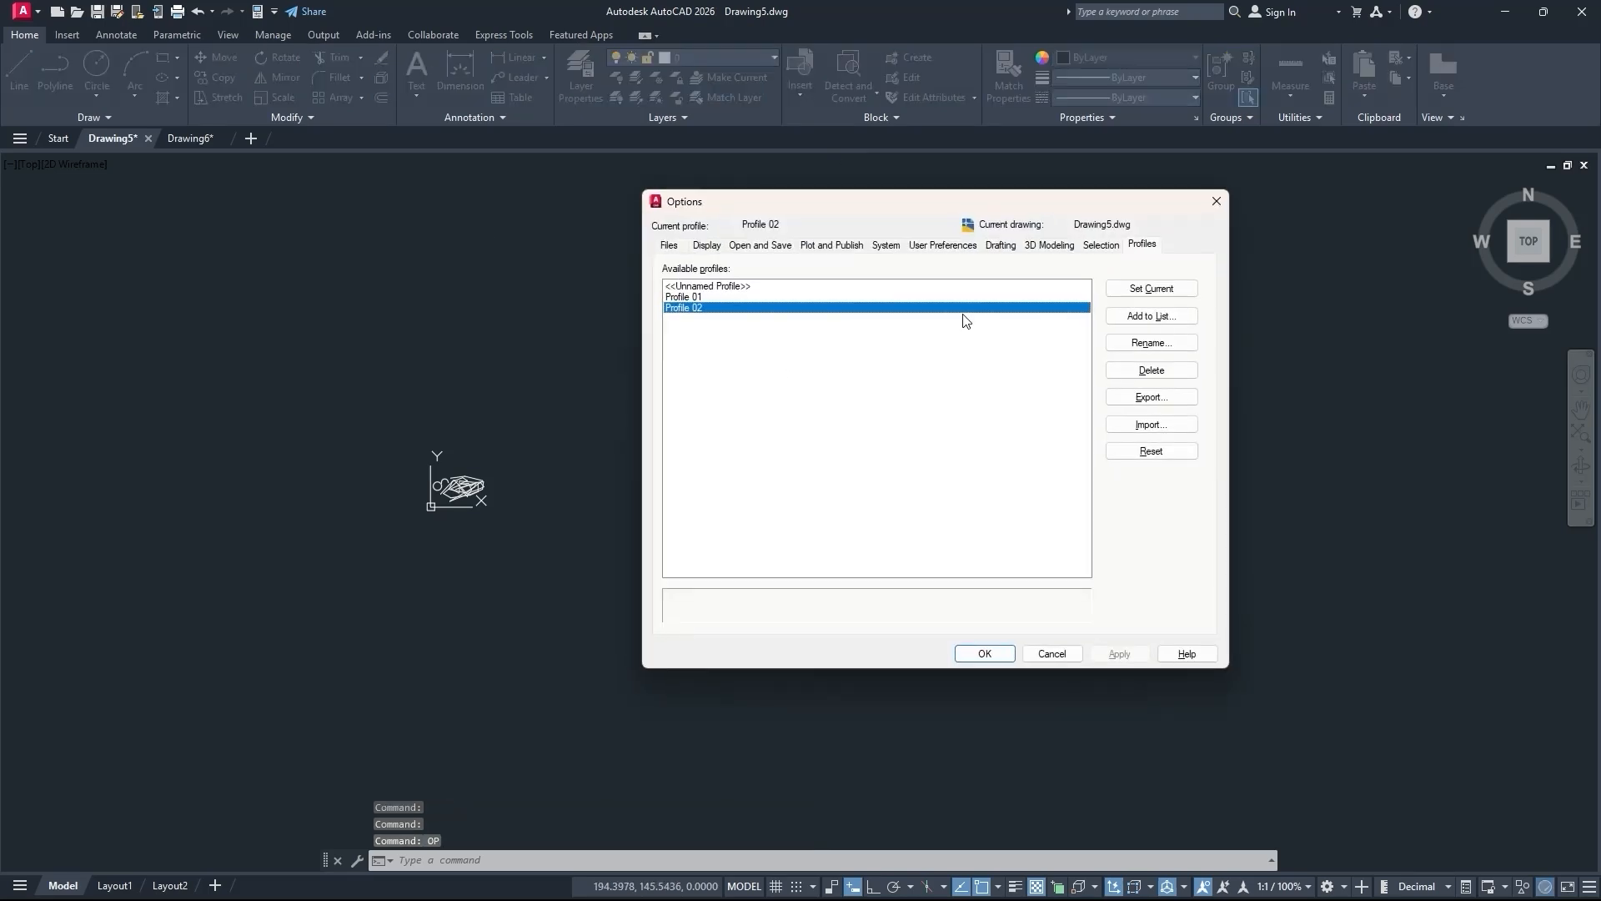
click(739, 297)
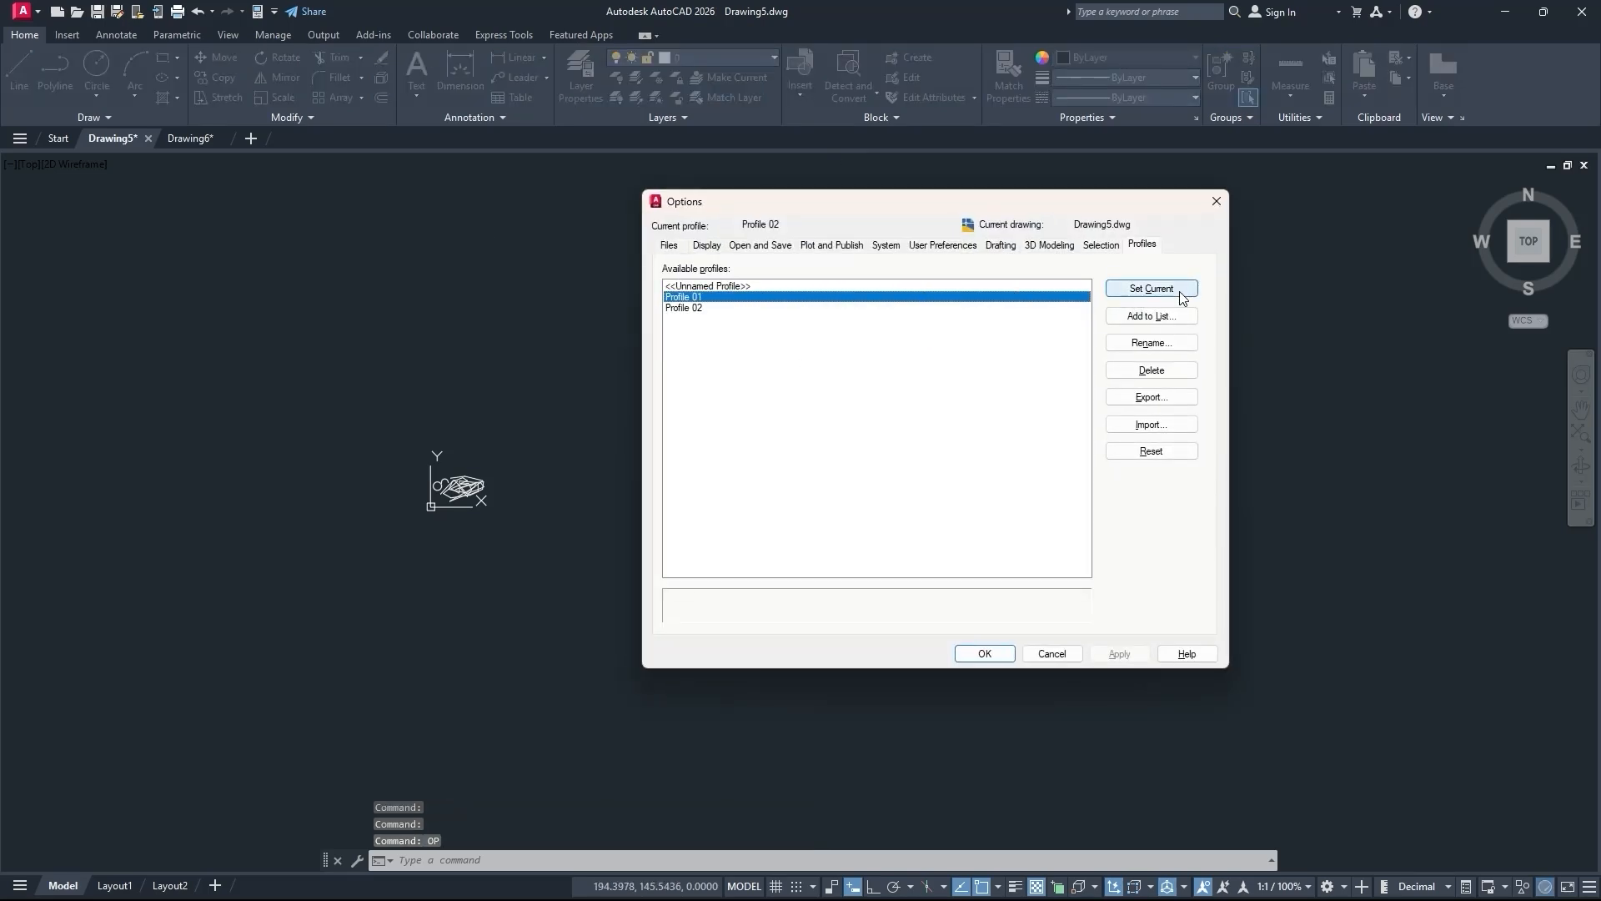
click(709, 245)
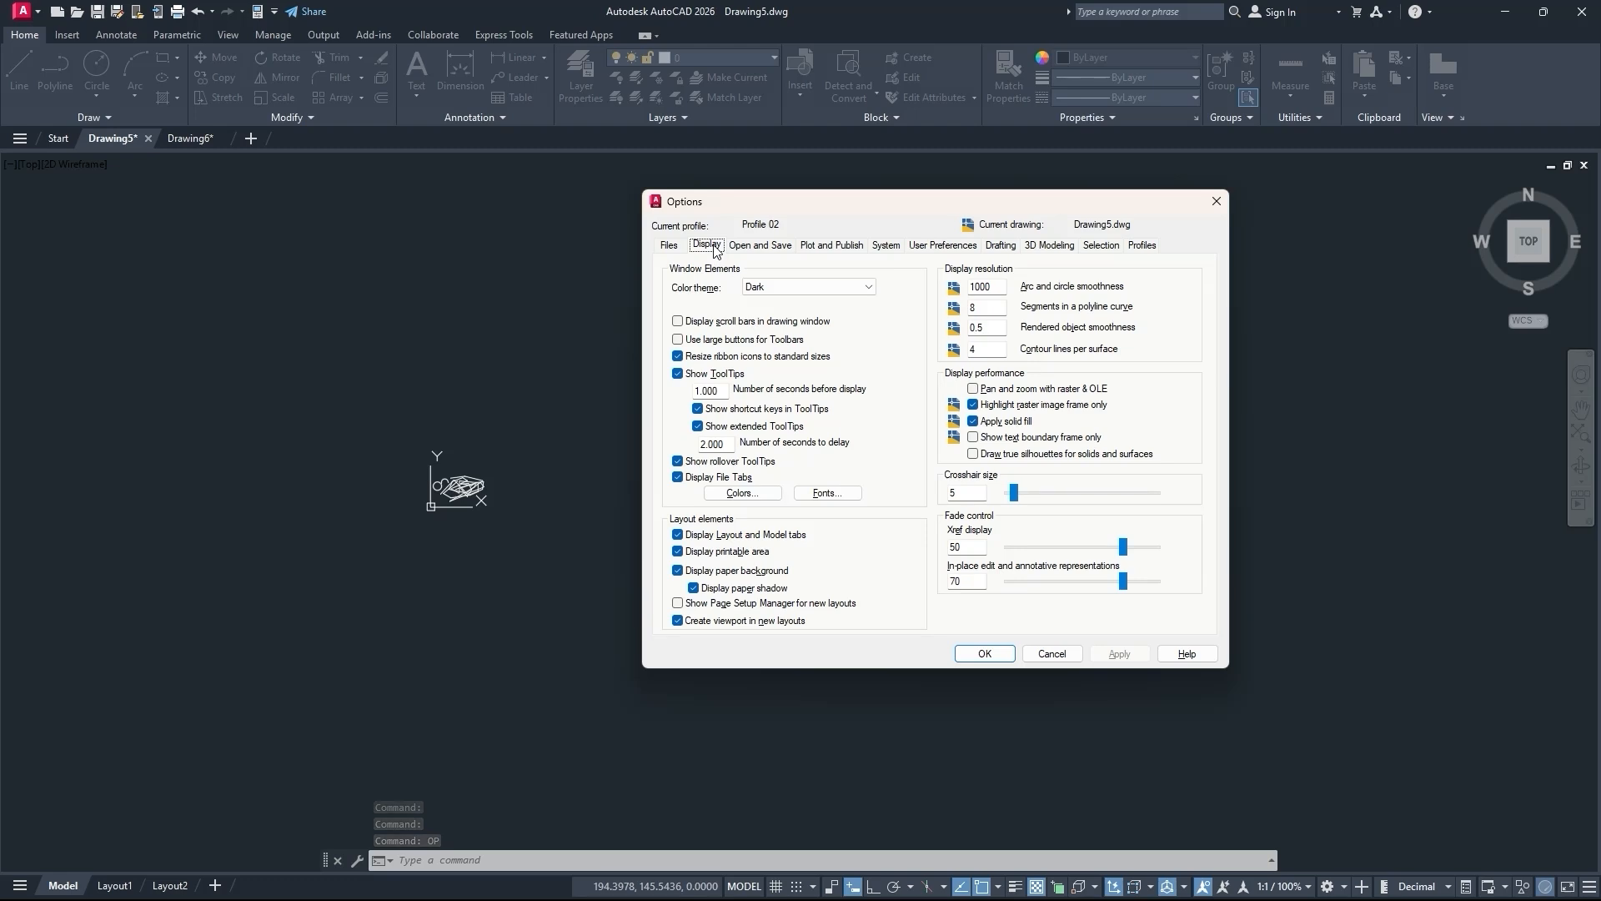
click(757, 245)
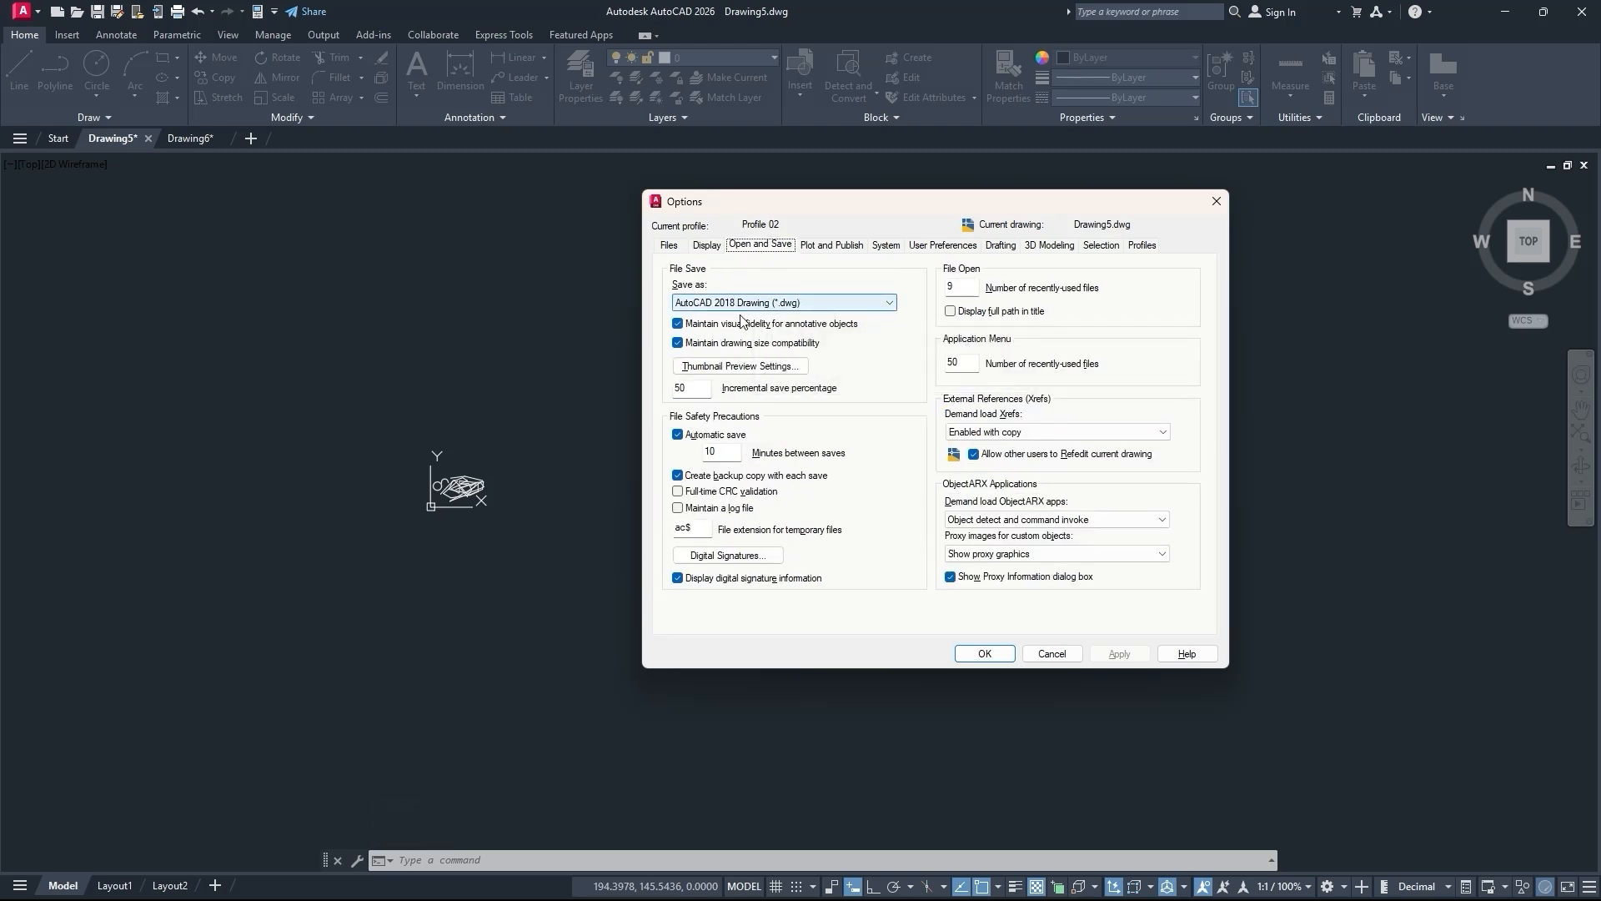
click(1142, 245)
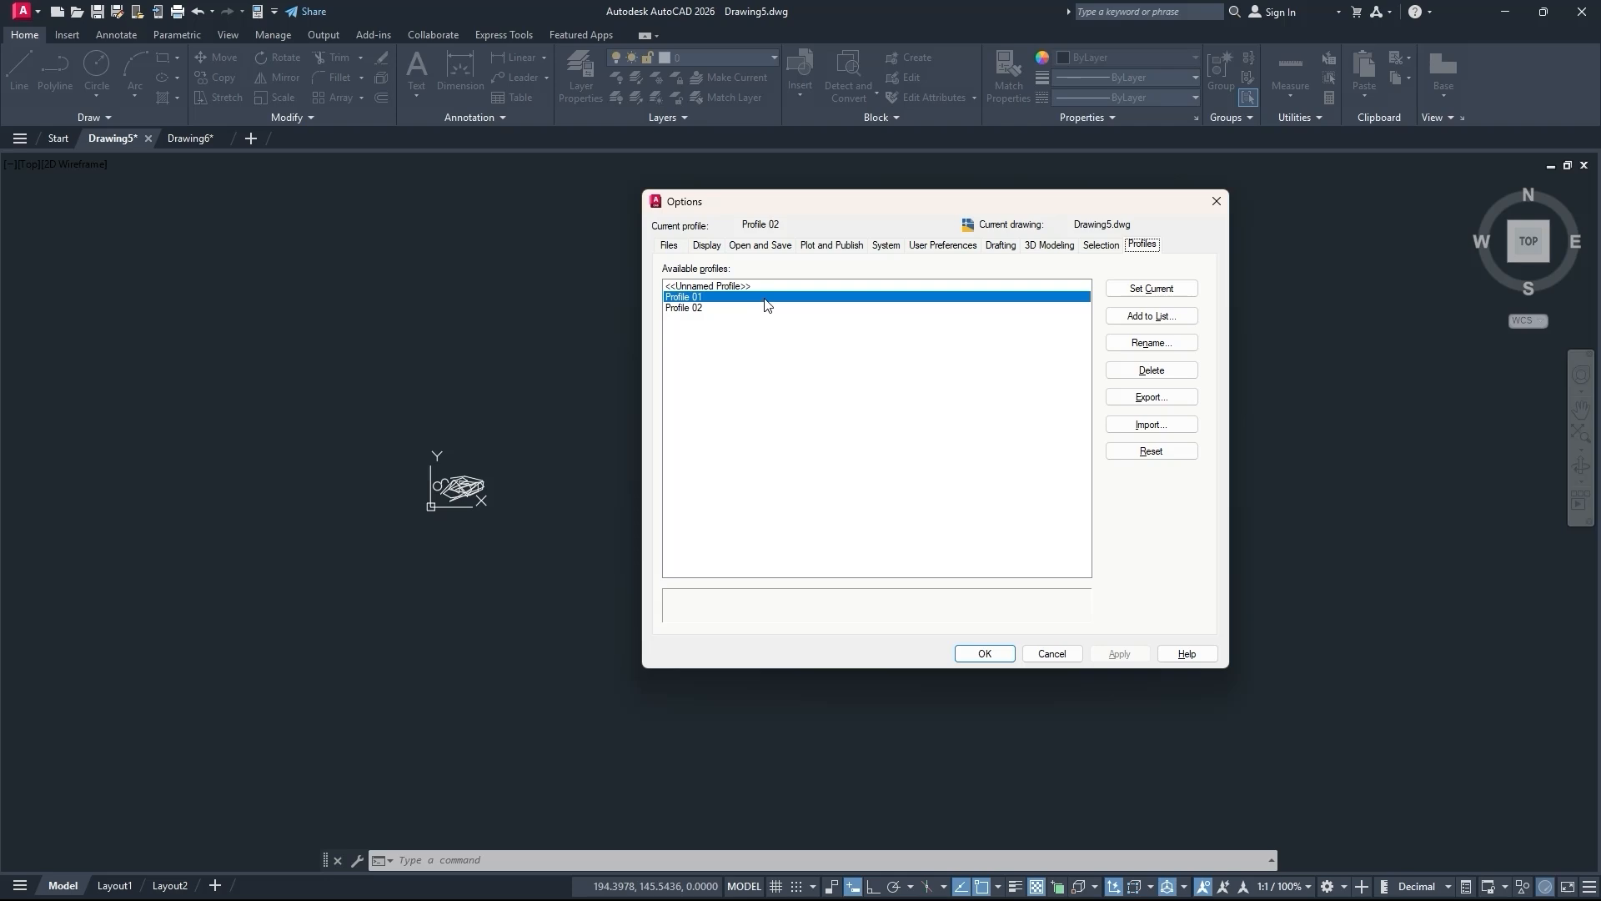
click(1140, 289)
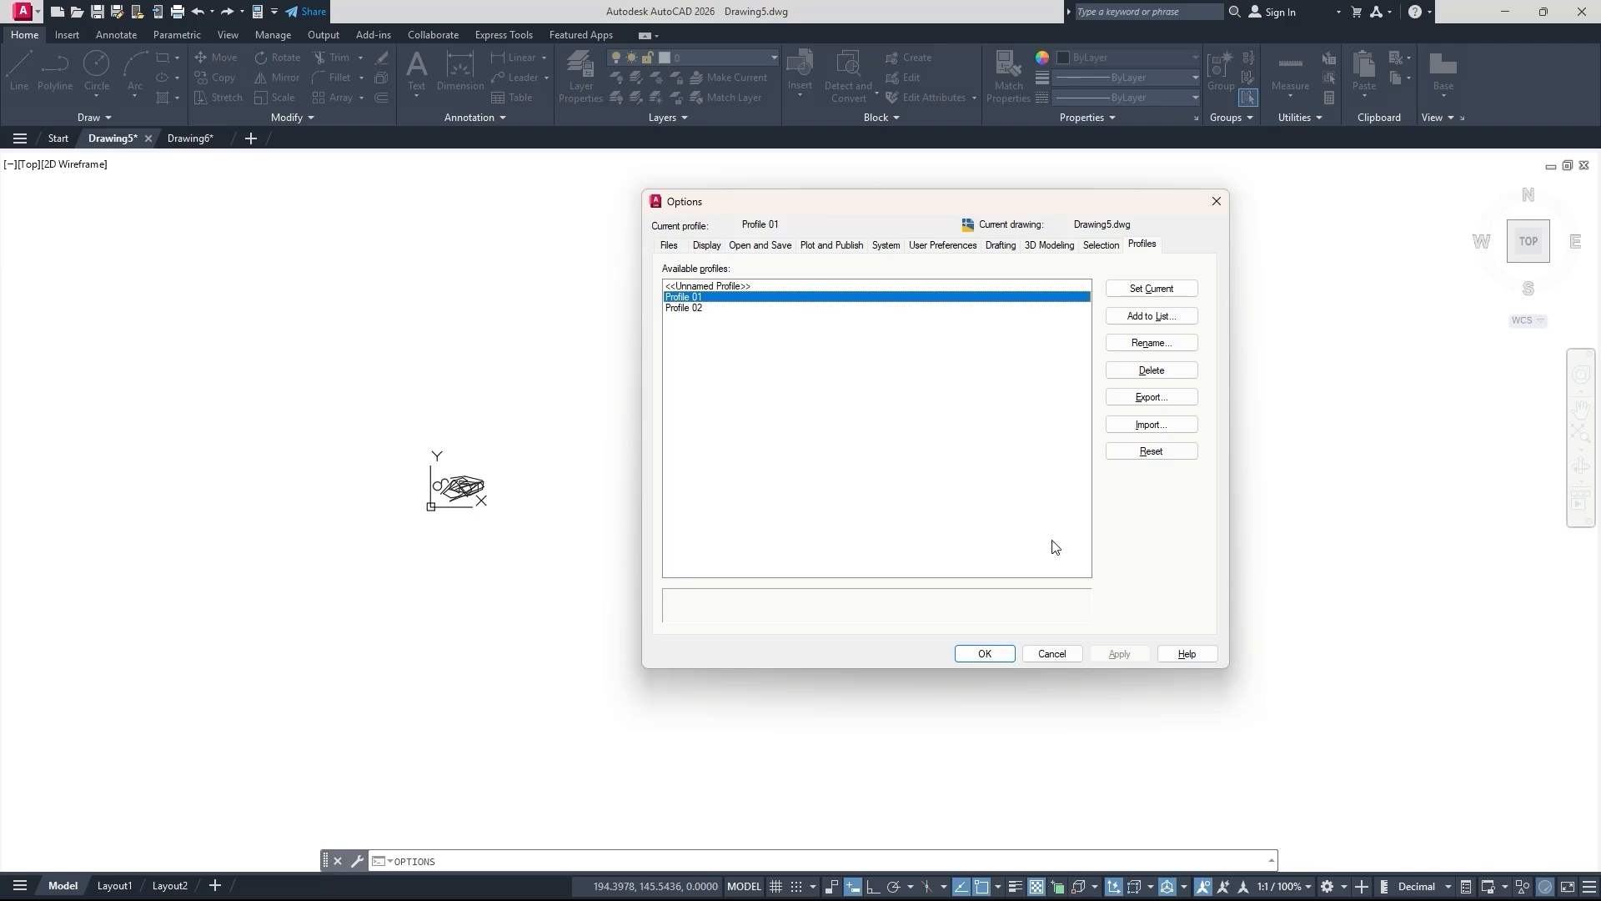
click(982, 652)
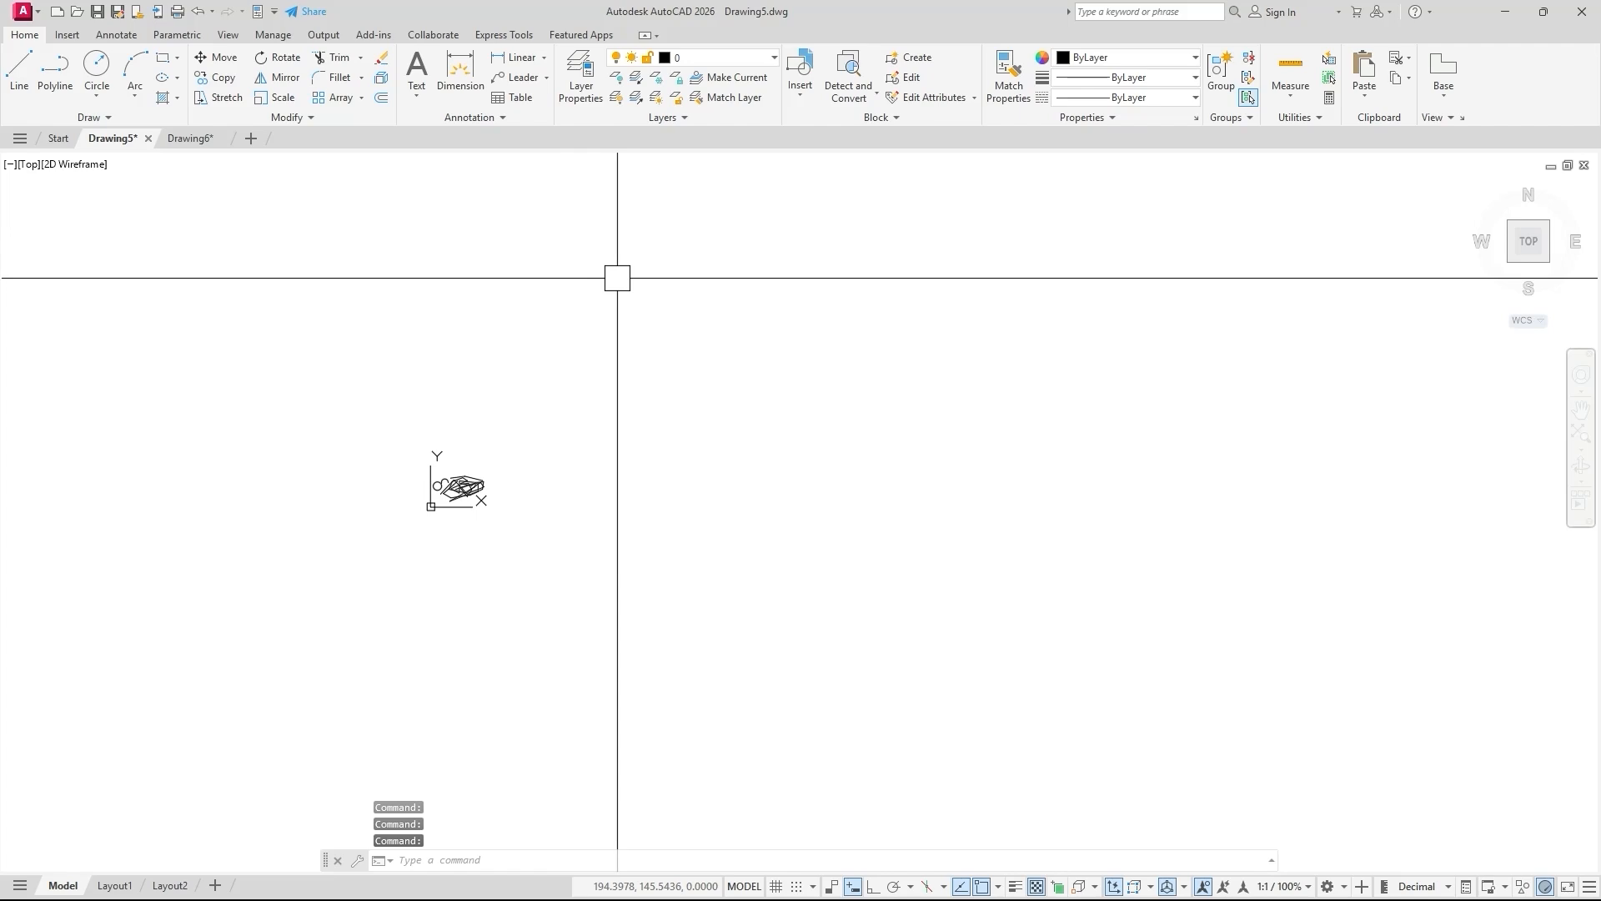
Reopen the Options dialog with OP and check the display and save format settings stored in Profile 01.
text(op)
key(Return)
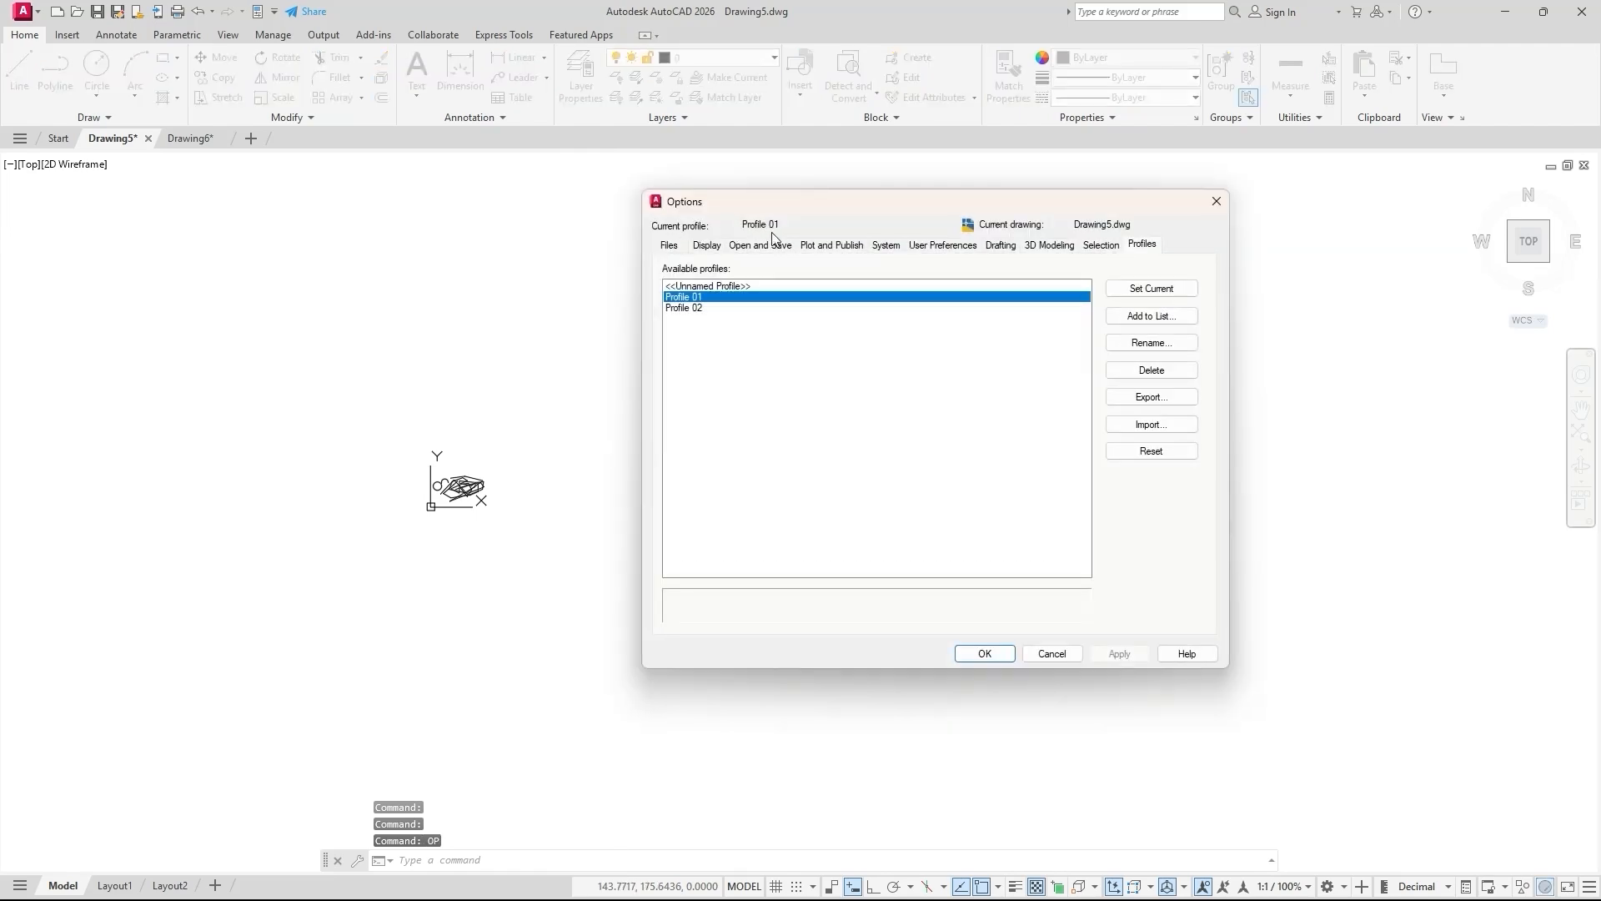
click(719, 249)
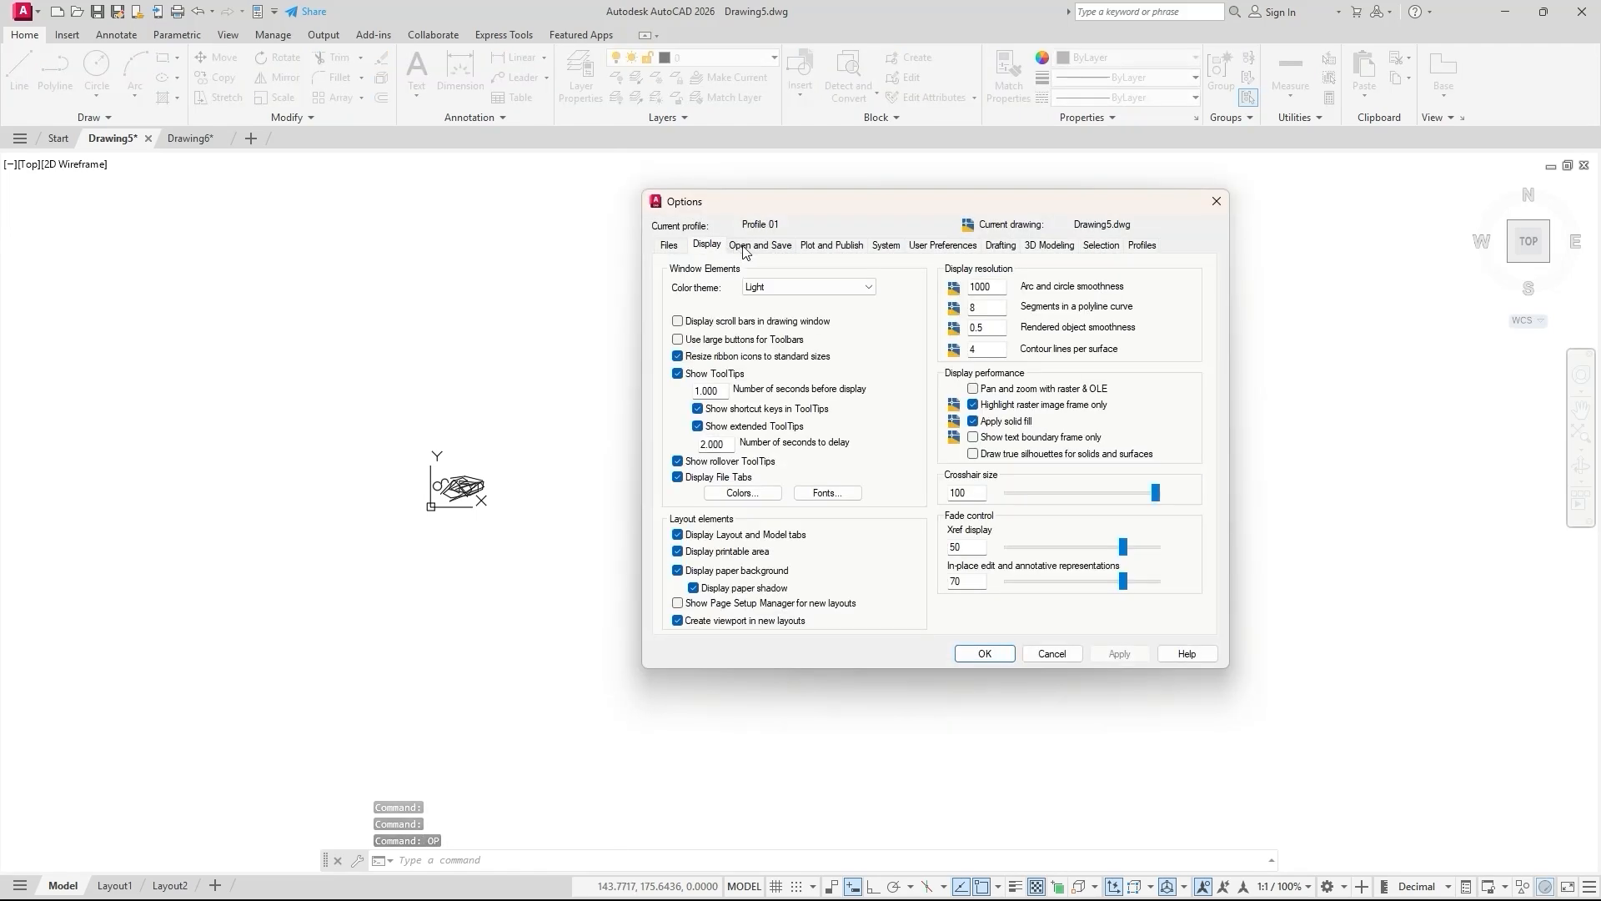
click(751, 247)
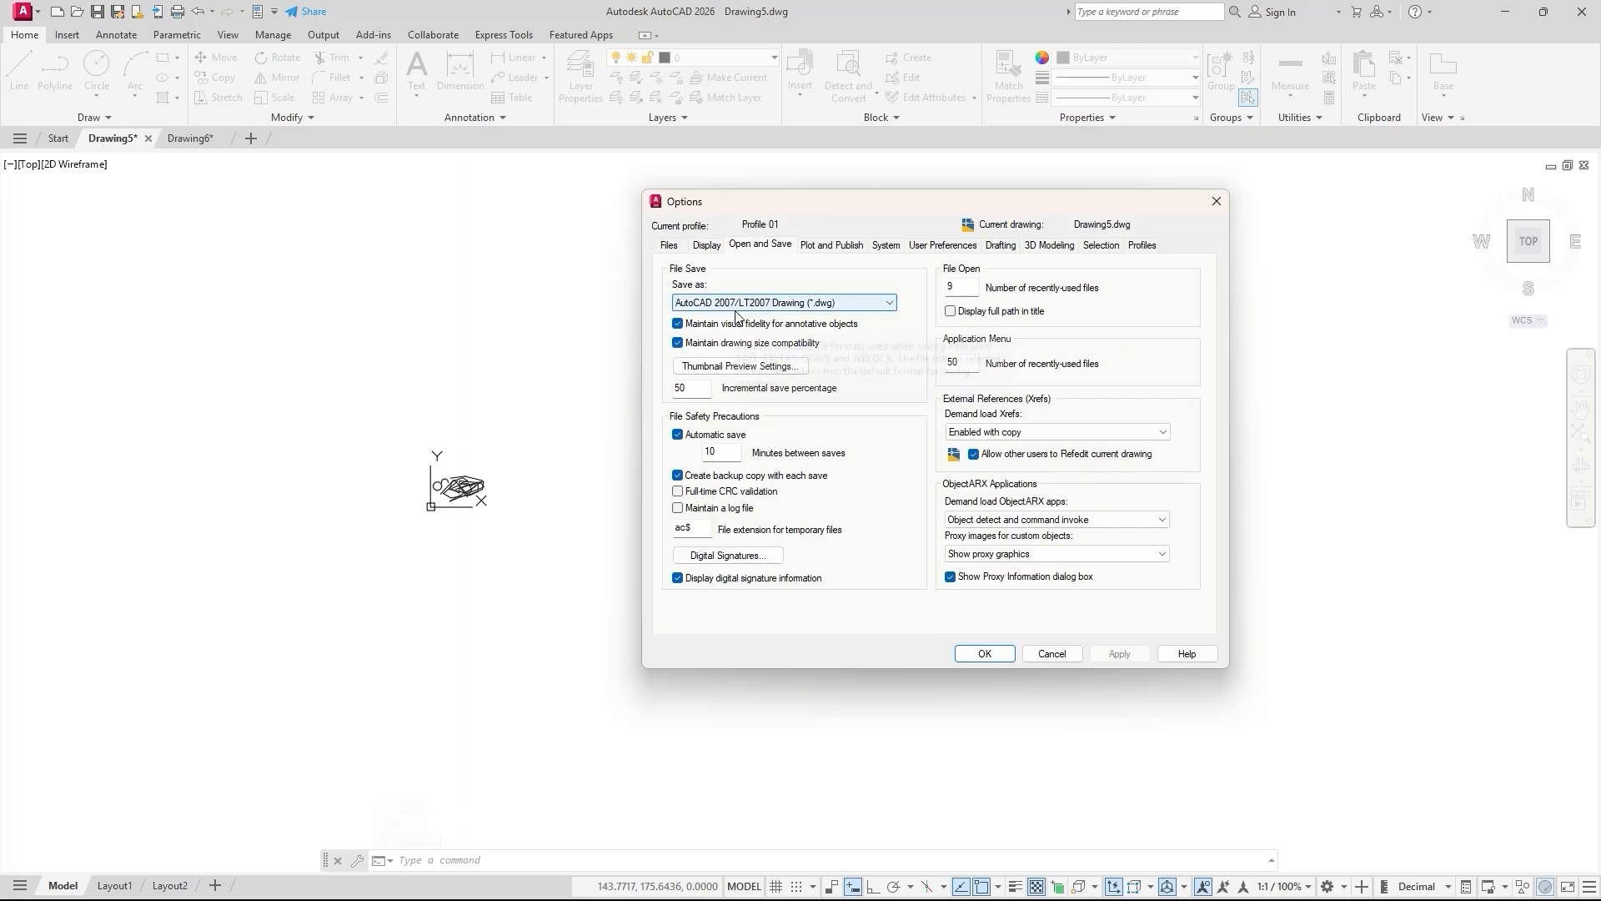
Switch the current profile back to Profile 02 and check its display and save format settings.
click(1142, 245)
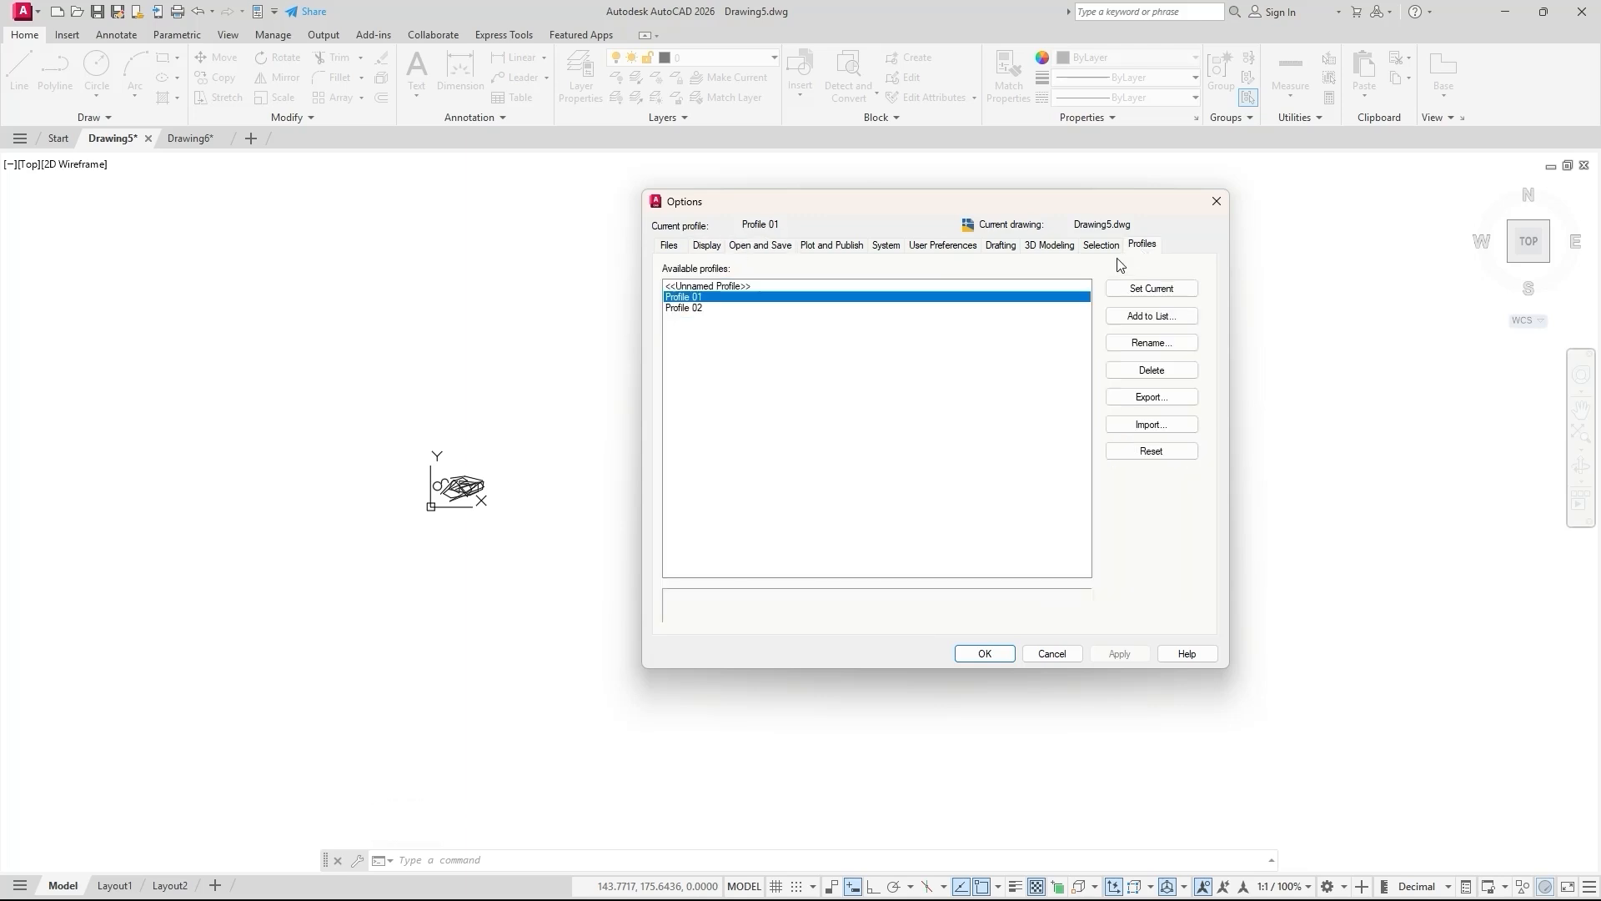
click(725, 309)
double_click(725, 309)
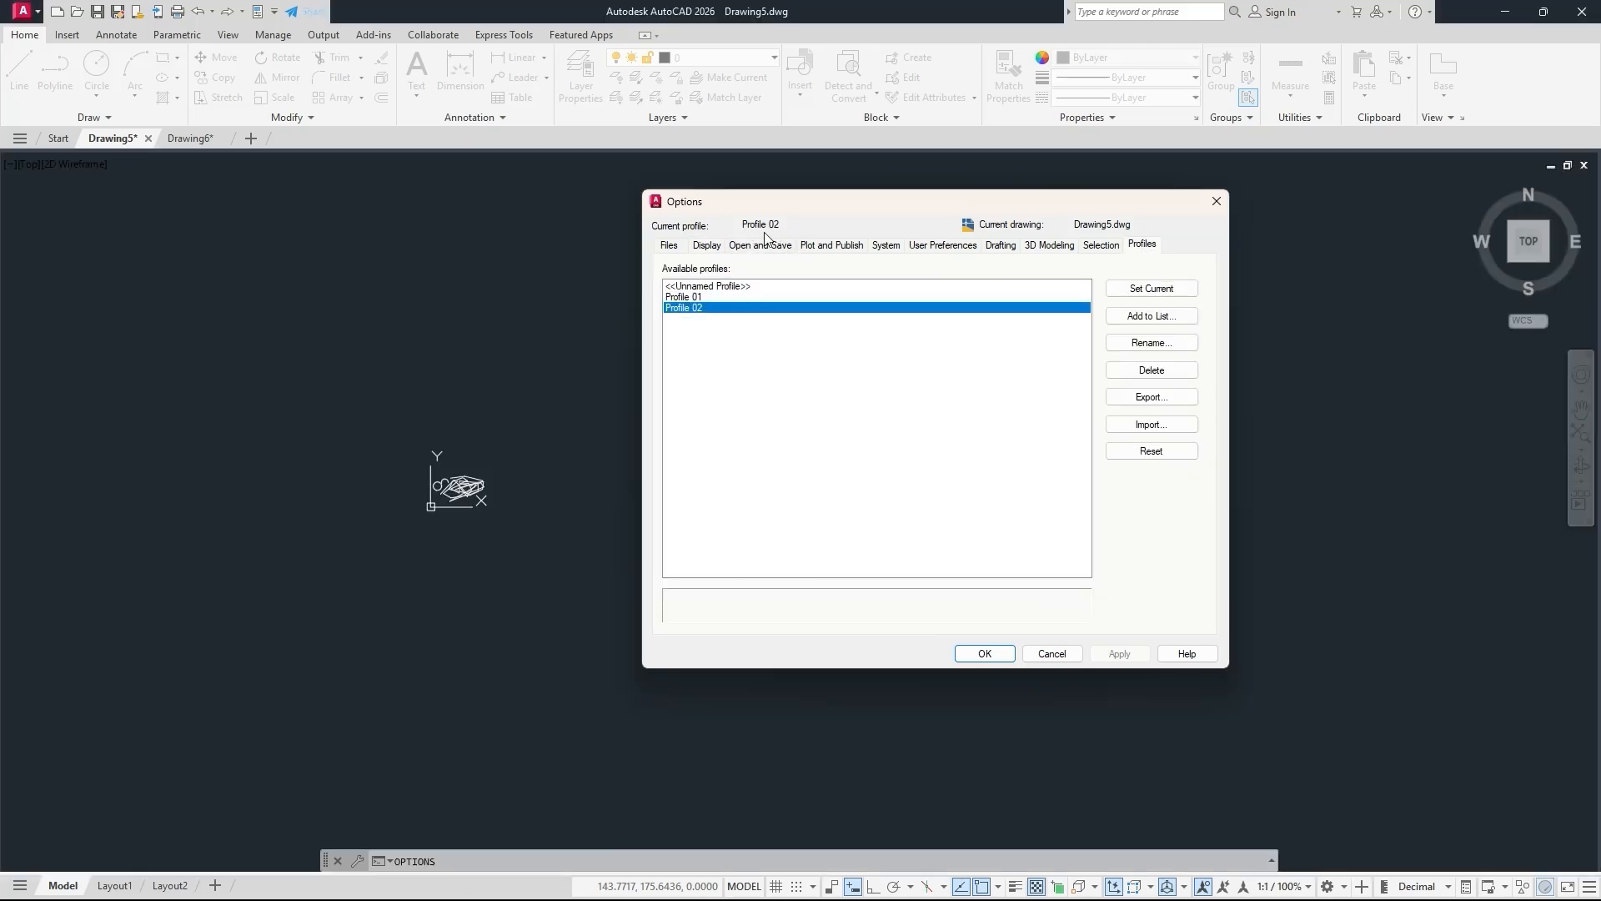
click(705, 250)
click(757, 249)
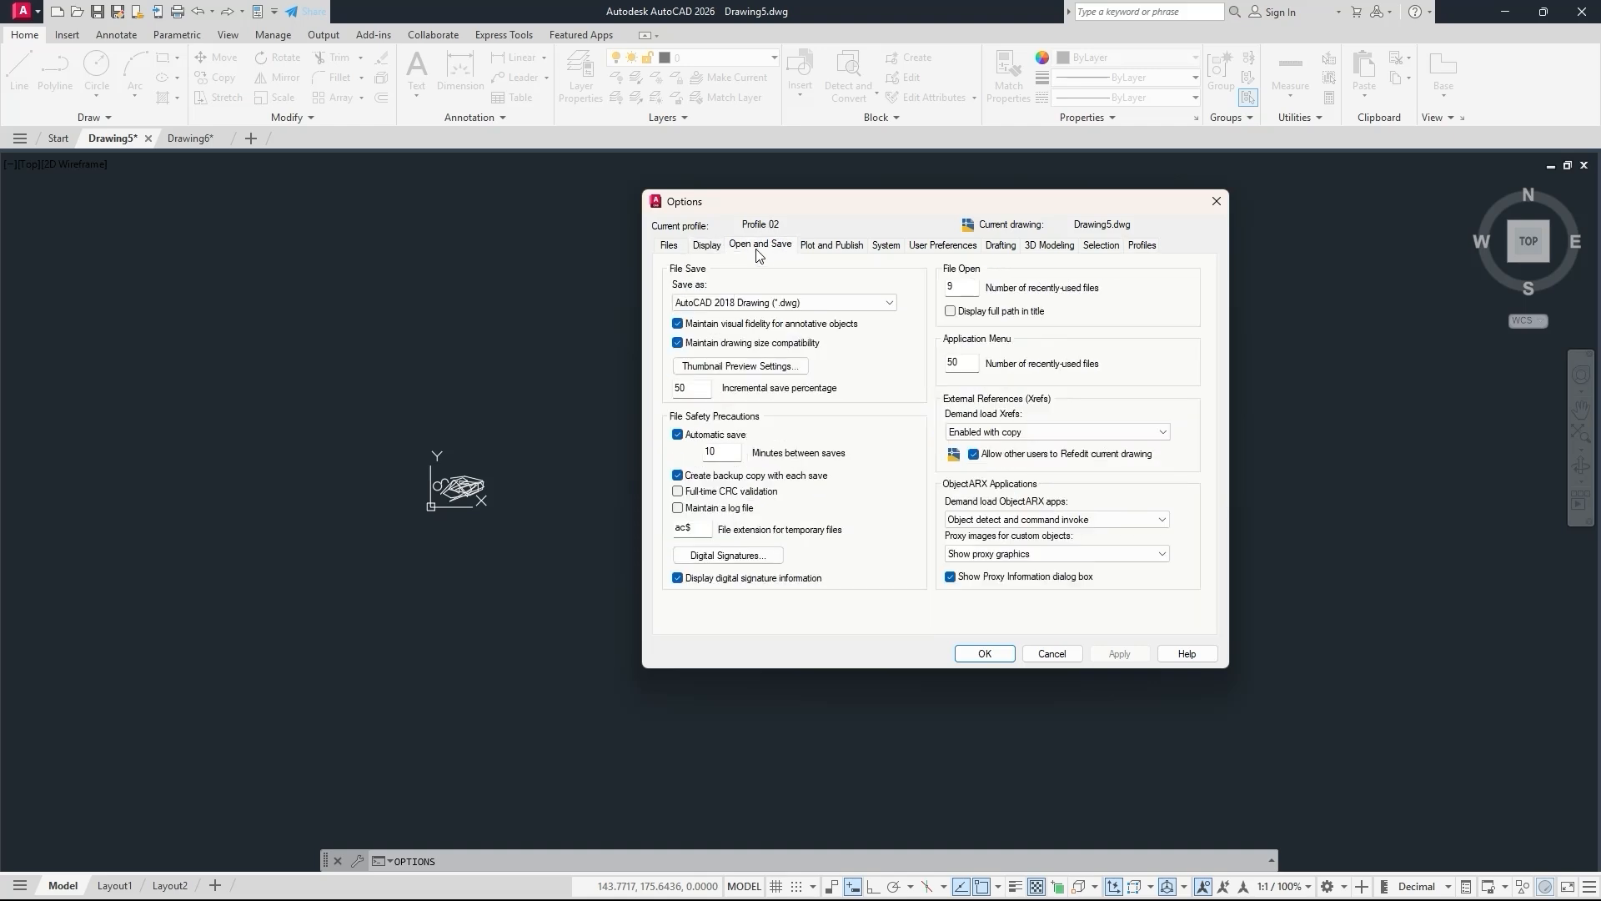
Look over the System and Plot and Publish settings, then close the Options dialog.
click(882, 253)
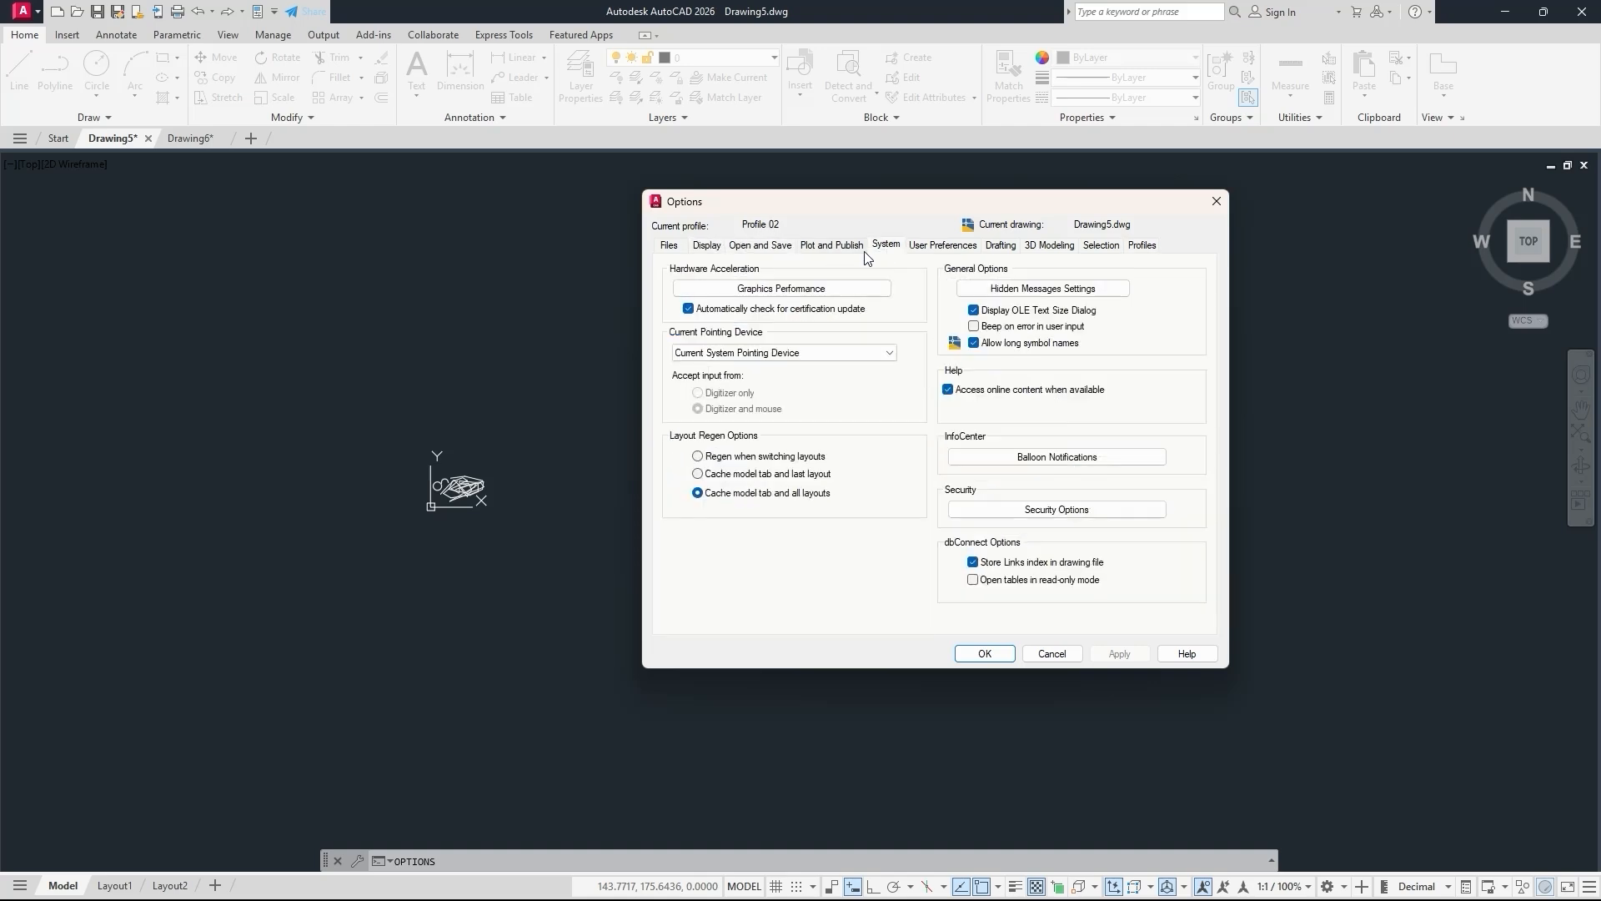
click(831, 248)
click(984, 653)
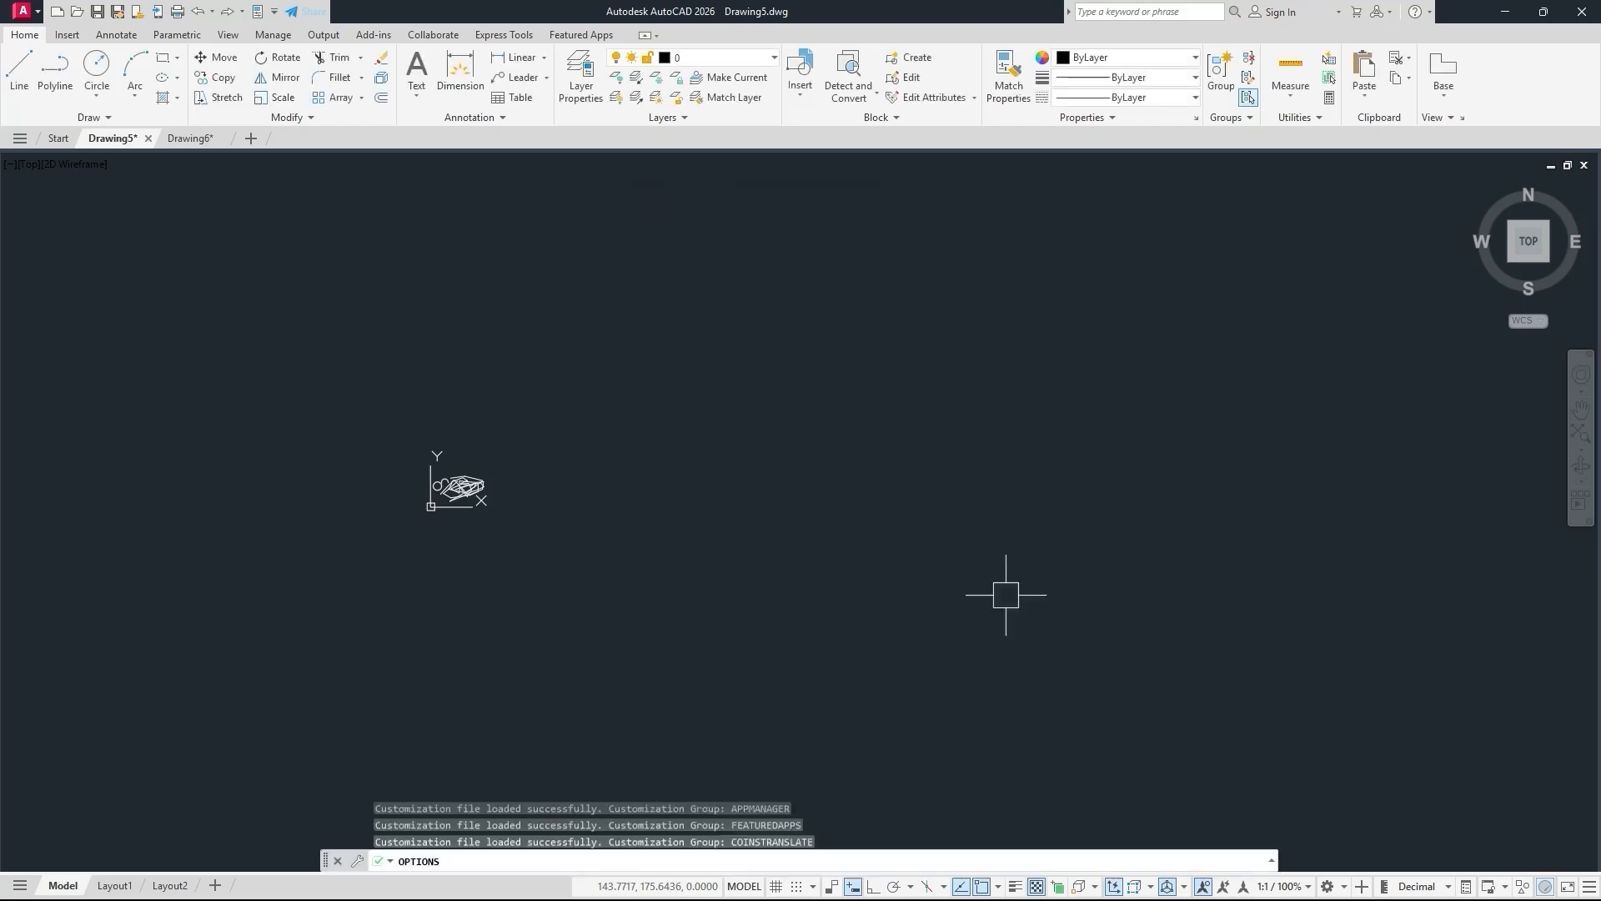
Draw a series of two-point crossing selection windows in the empty space beside the drawn objects.
click(860, 236)
click(665, 422)
click(1077, 281)
click(783, 414)
click(1077, 271)
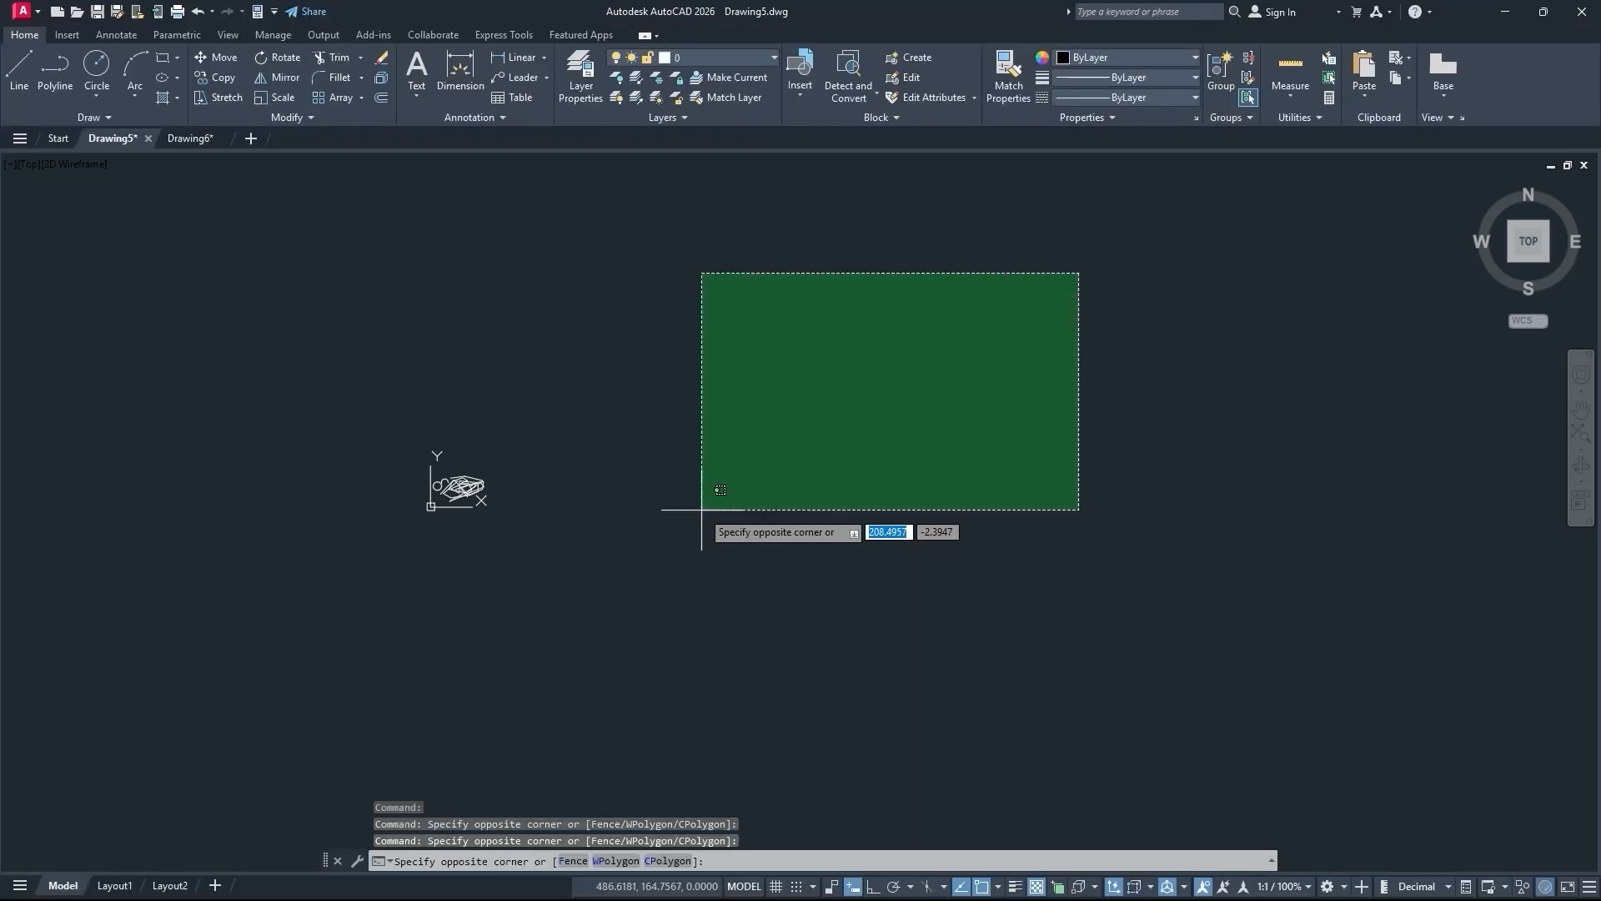
click(701, 510)
scroll(529, 465, up, 3)
middle_drag(529, 465, 679, 458)
click(1017, 287)
click(834, 509)
click(1136, 293)
click(829, 497)
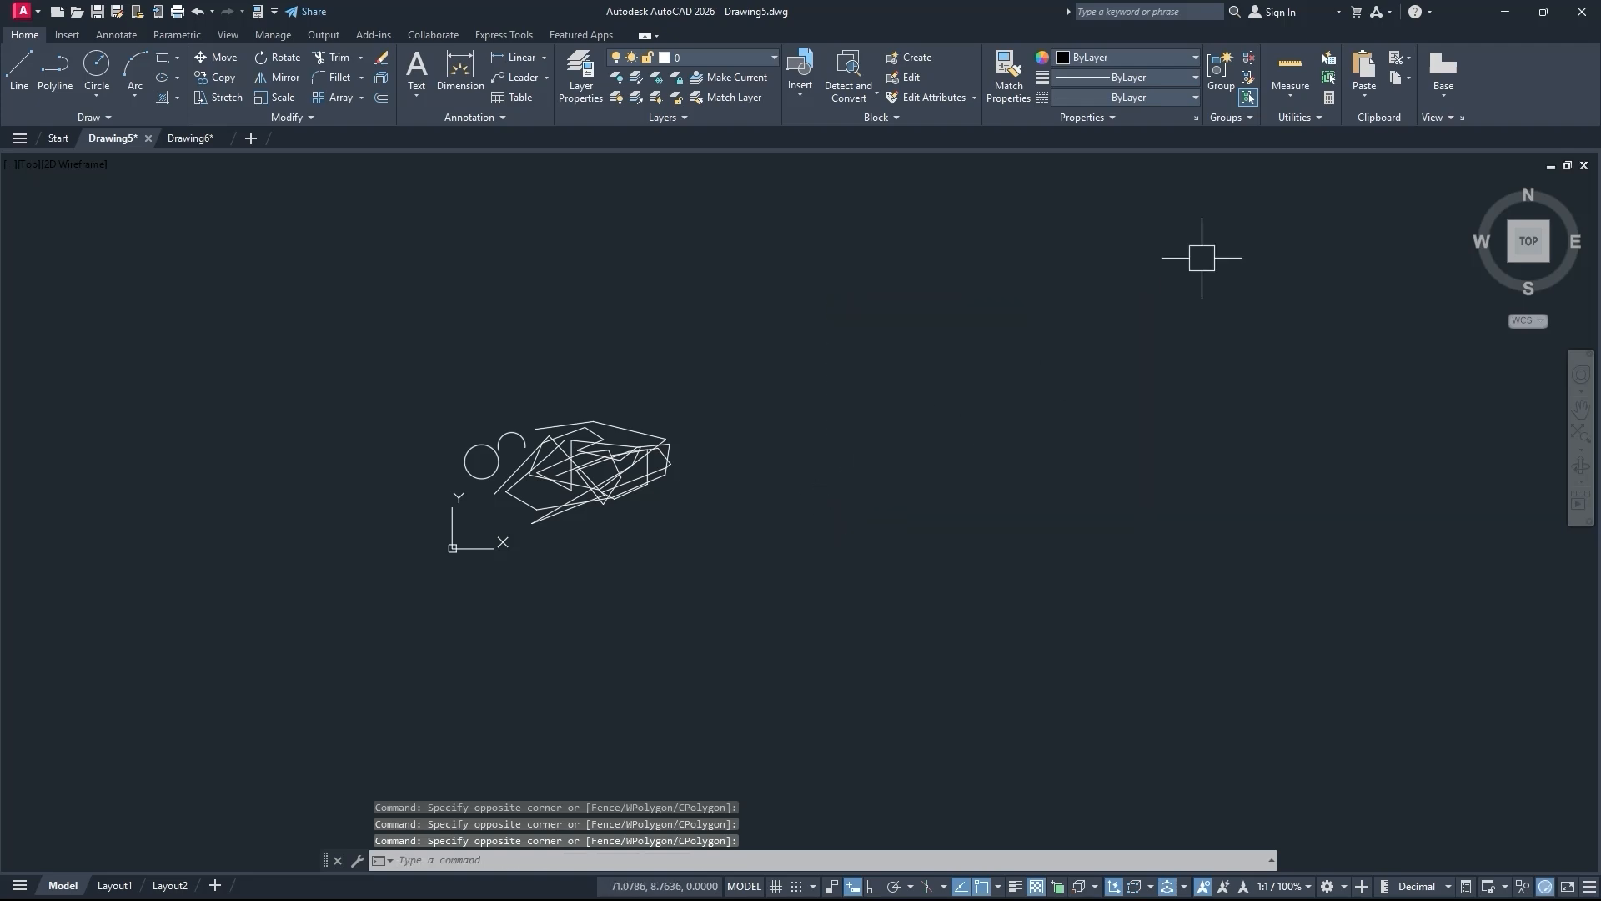
click(1202, 257)
click(929, 477)
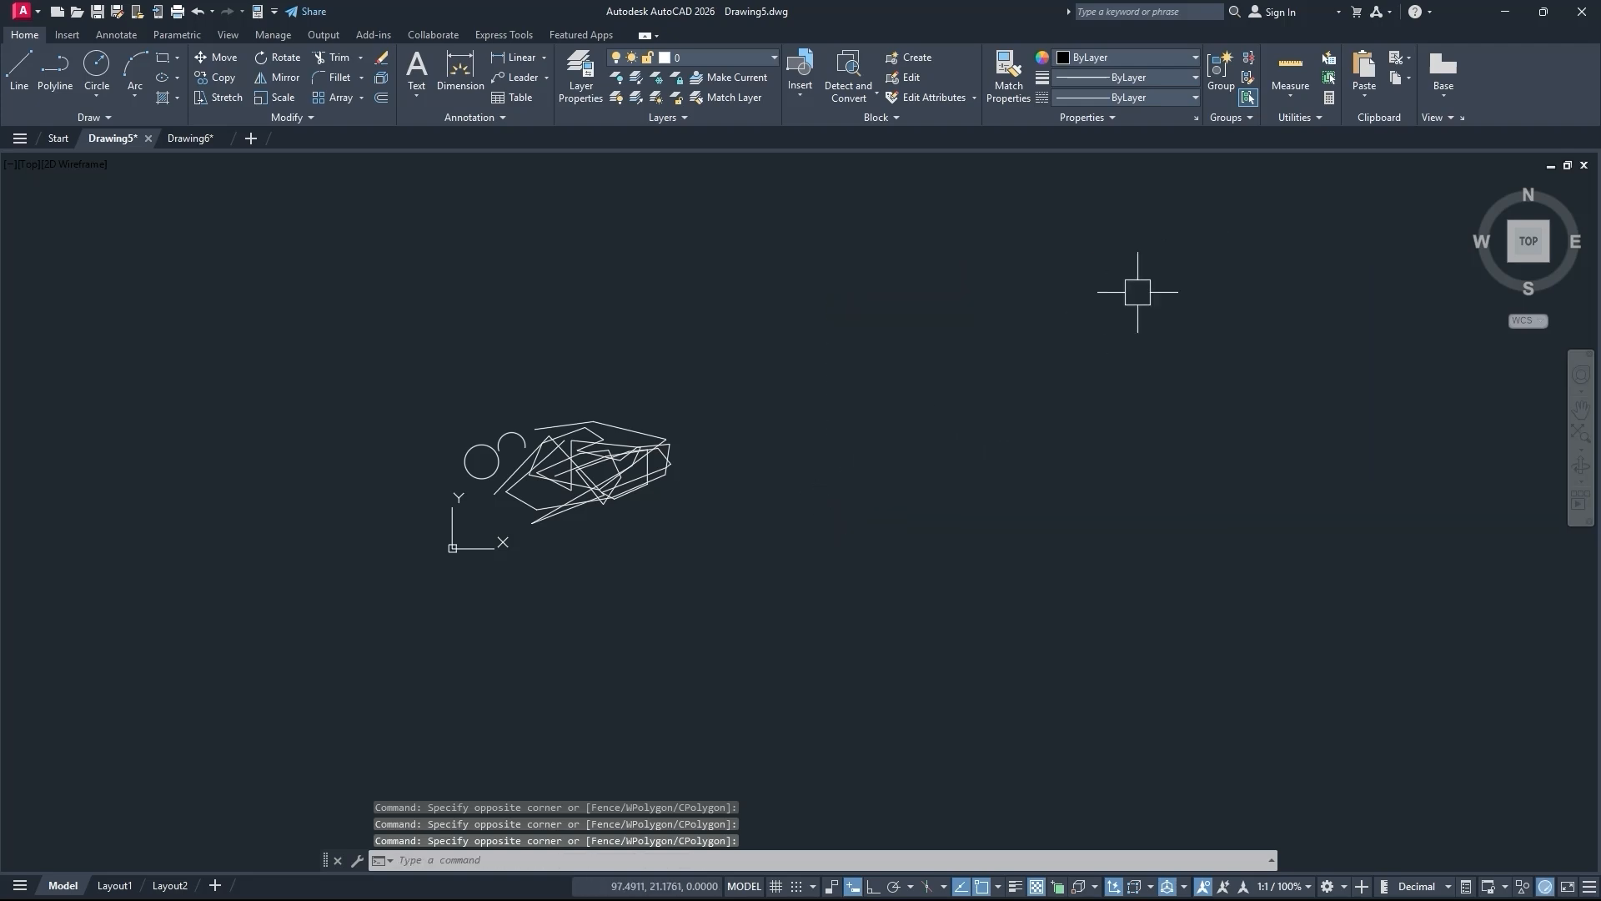
click(1237, 215)
click(887, 512)
click(1191, 293)
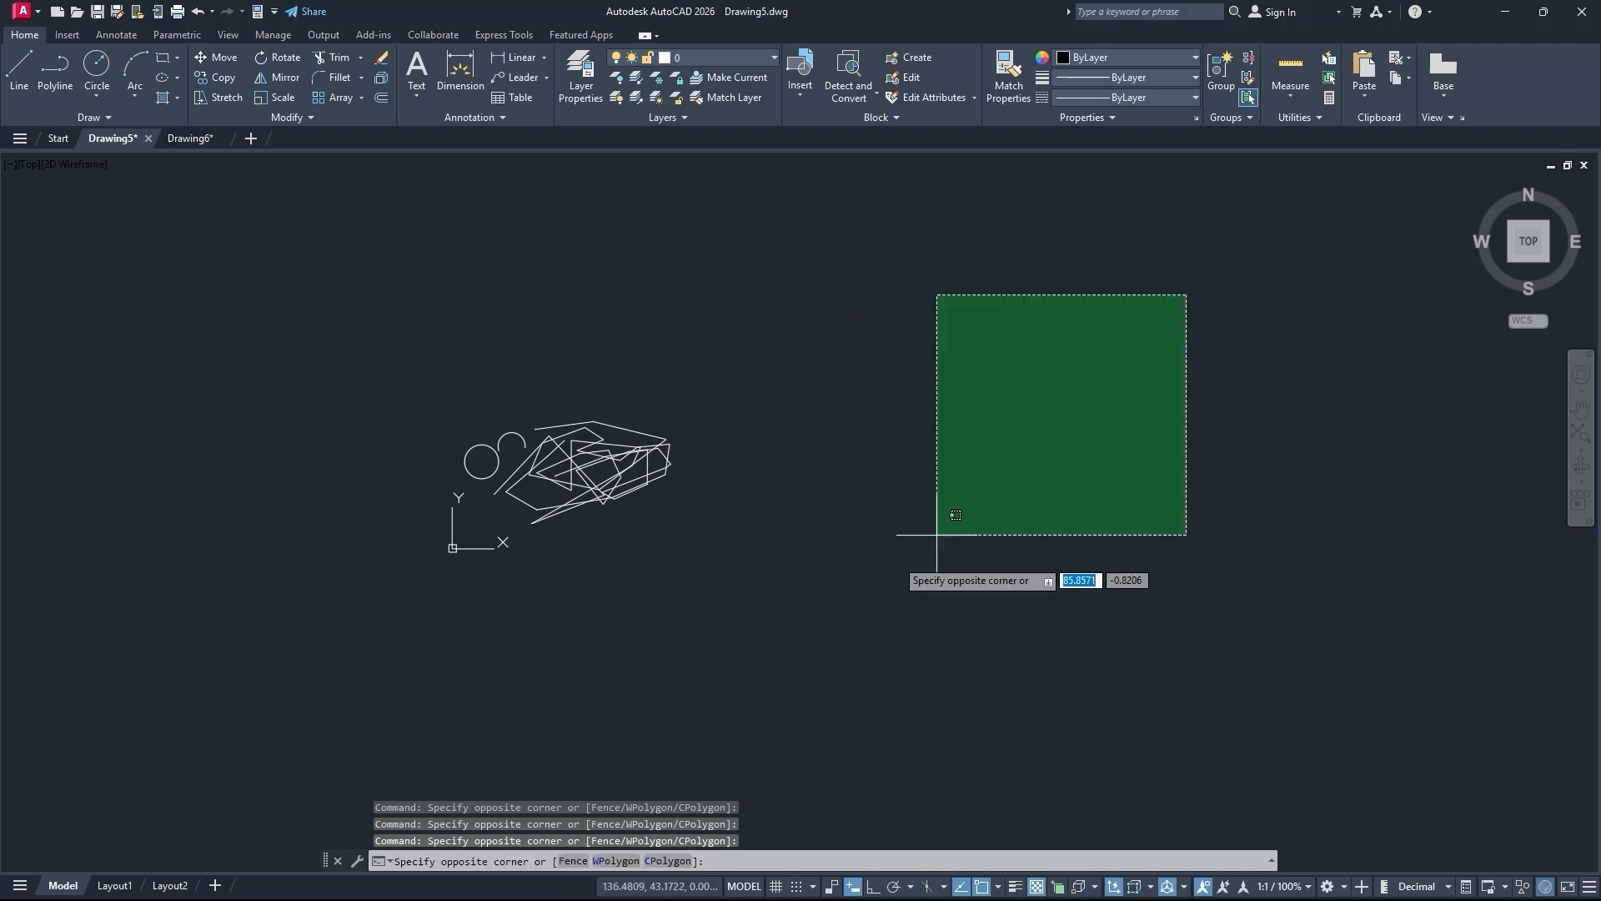
click(930, 556)
Select all the drawn objects with one large crossing window, then clear the selection.
click(1037, 275)
click(402, 642)
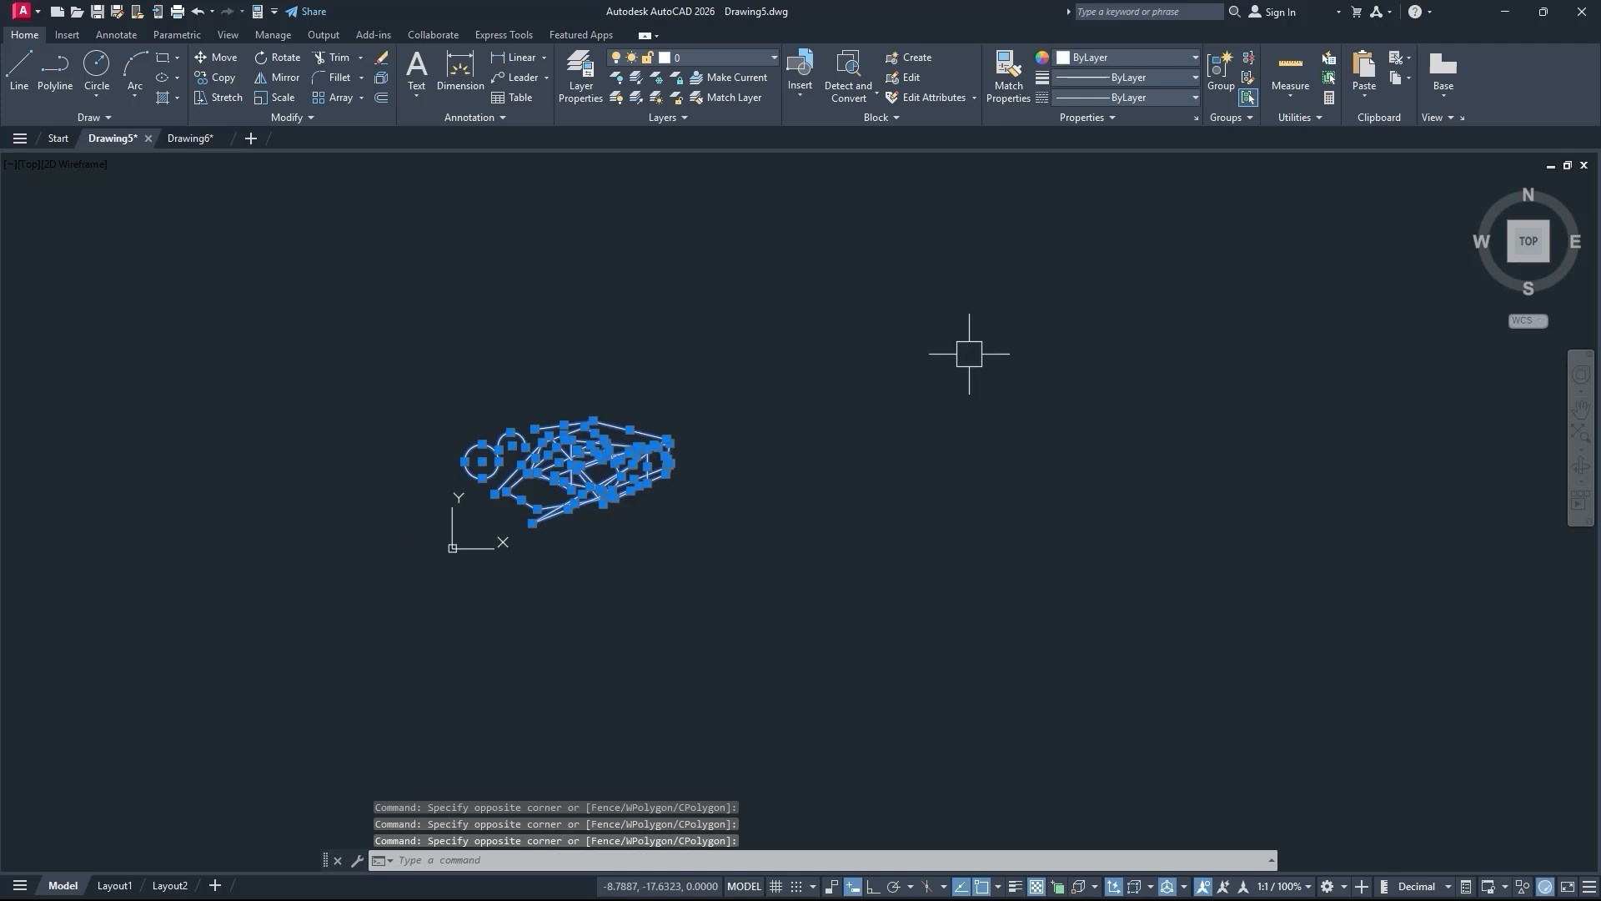
key(Escape)
click(969, 304)
click(843, 454)
Select the circle and the neighbouring arc in turn, clearing each selection.
scroll(534, 542, up, 5)
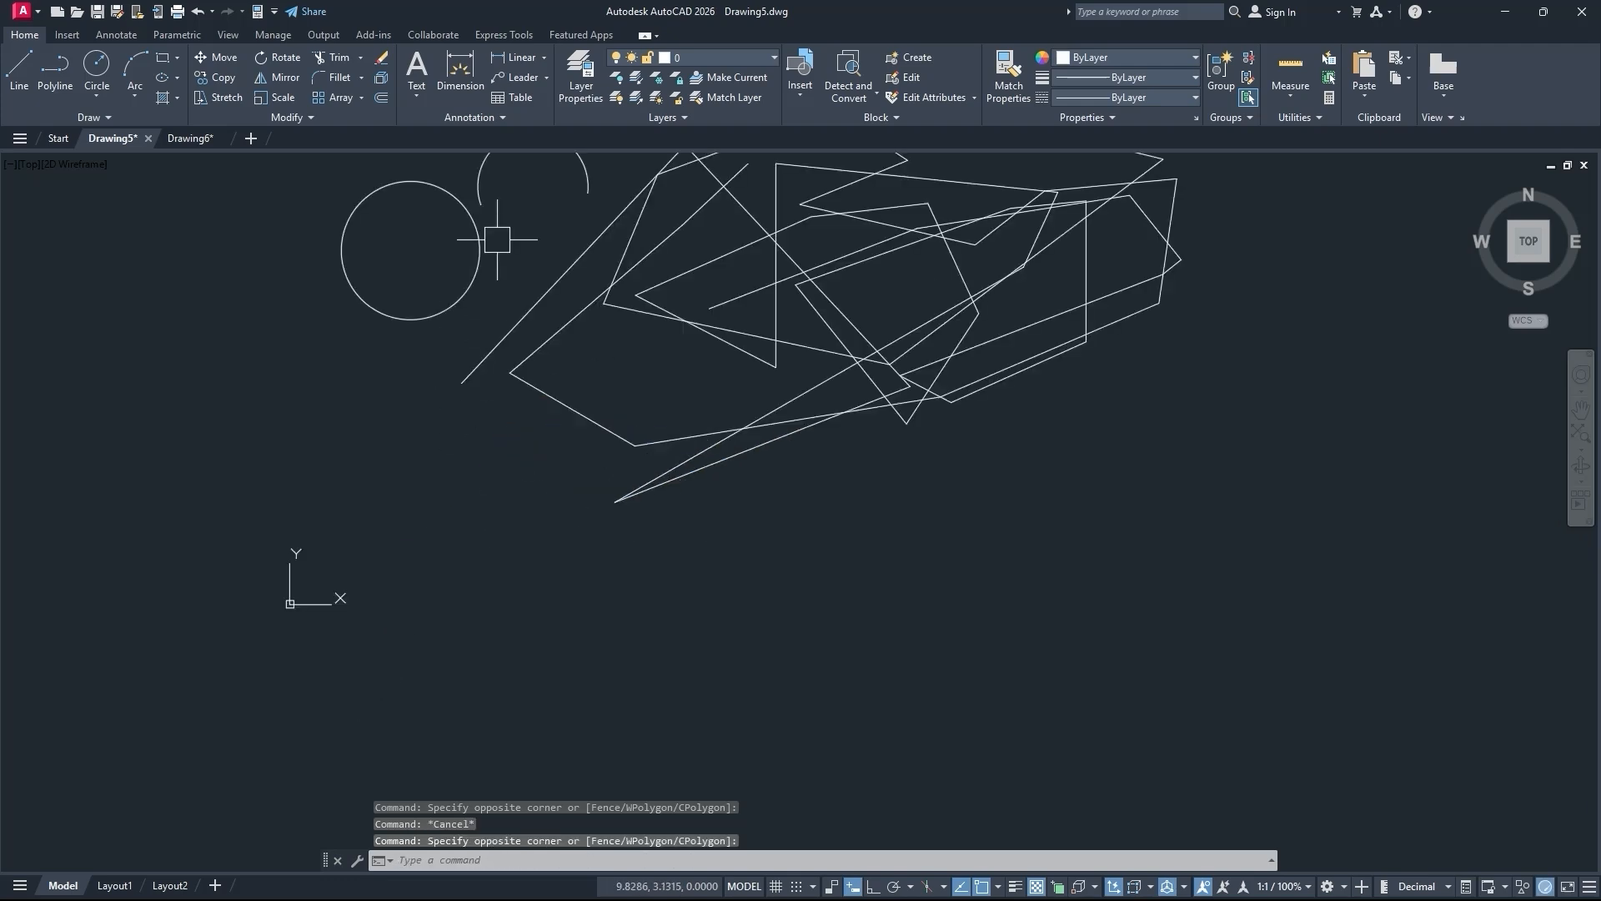
click(406, 305)
mouse_move(408, 349)
middle_down()
mouse_move(391, 503)
mouse_move(341, 578)
middle_up()
key(Escape)
click(557, 272)
click(436, 402)
key(Escape)
Erase the circle after picking it with a crossing window, then undo the erase.
click(396, 342)
click(267, 489)
text(e)
key(Return)
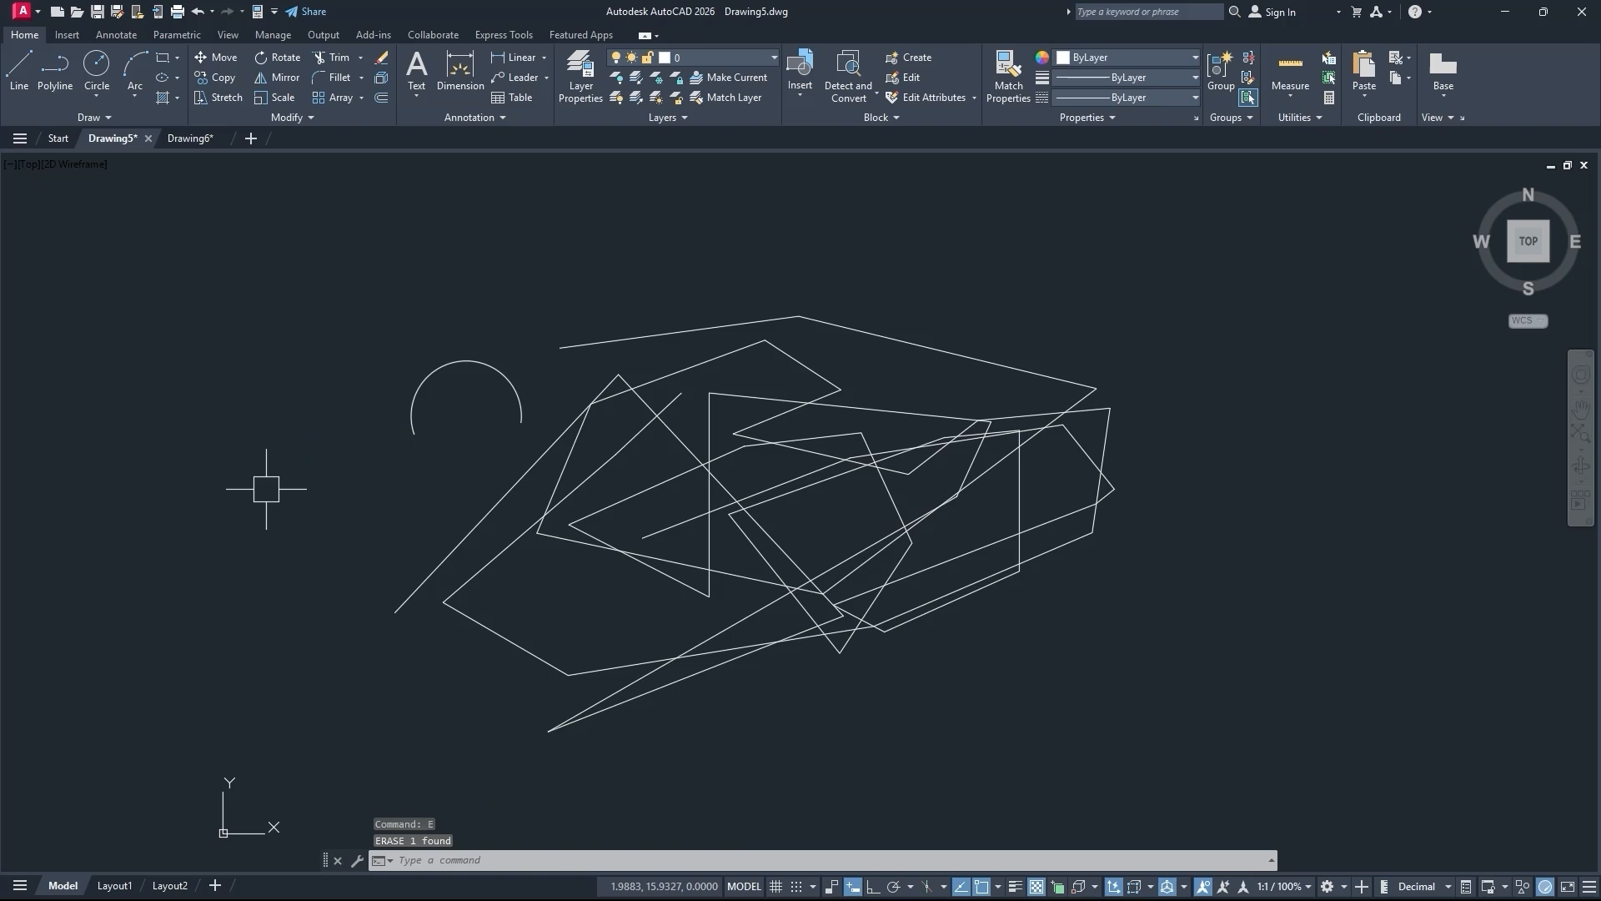
key(ctrl+z)
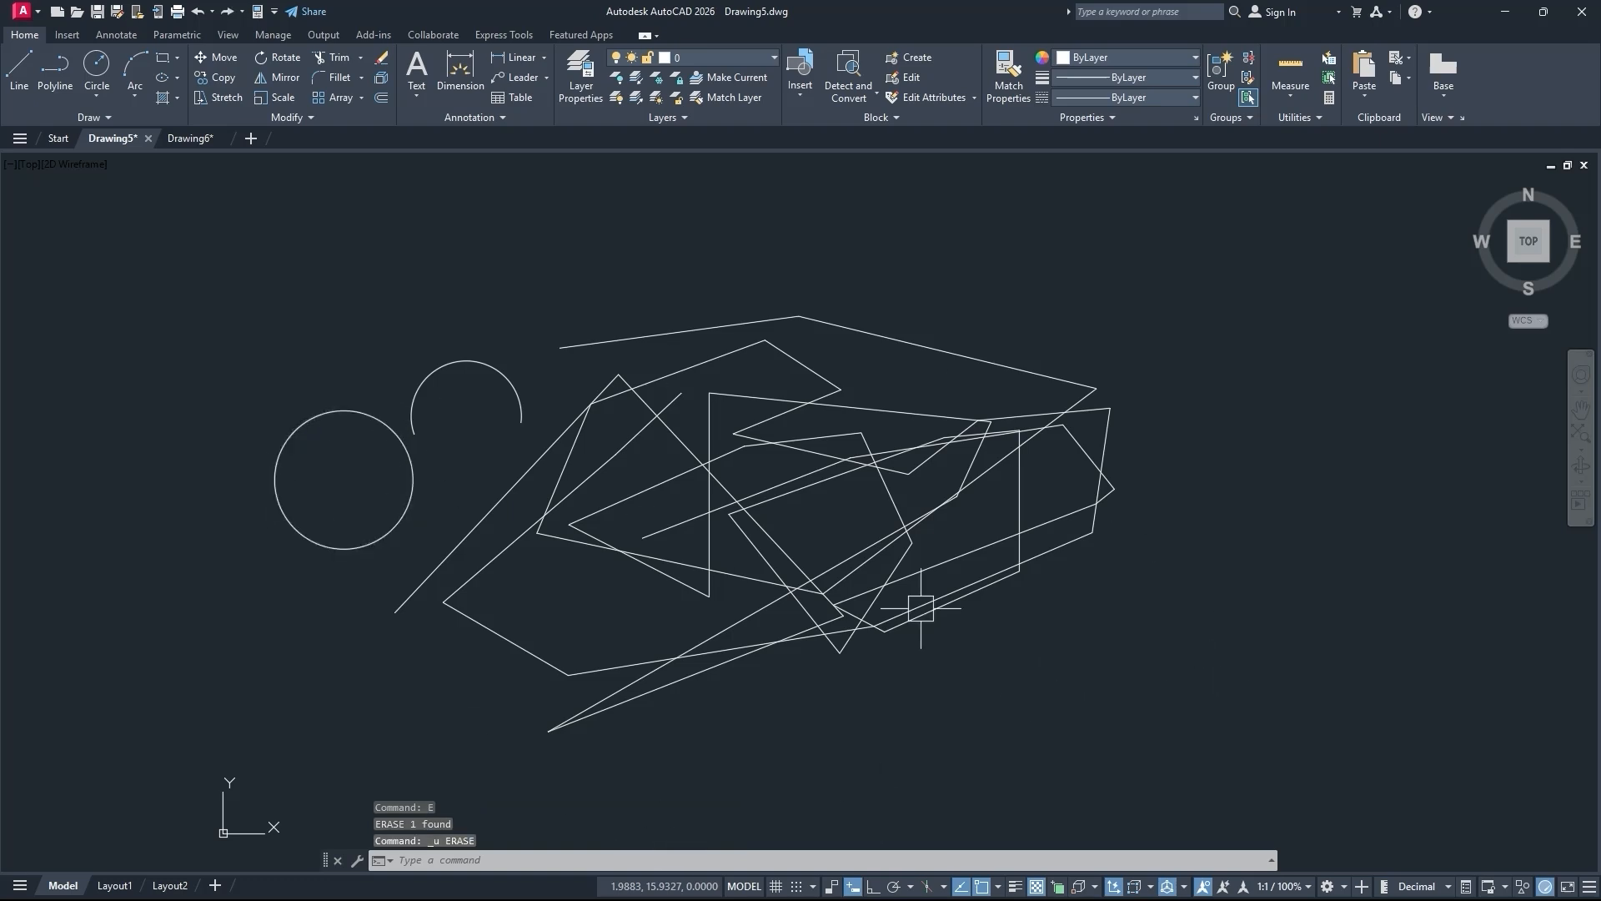
Erase the lines at the right side of the cluster using a crossing window, then undo it and clear any selection.
scroll(1135, 371, down, 4)
middle_drag(1130, 383, 1037, 411)
click(1136, 297)
click(903, 565)
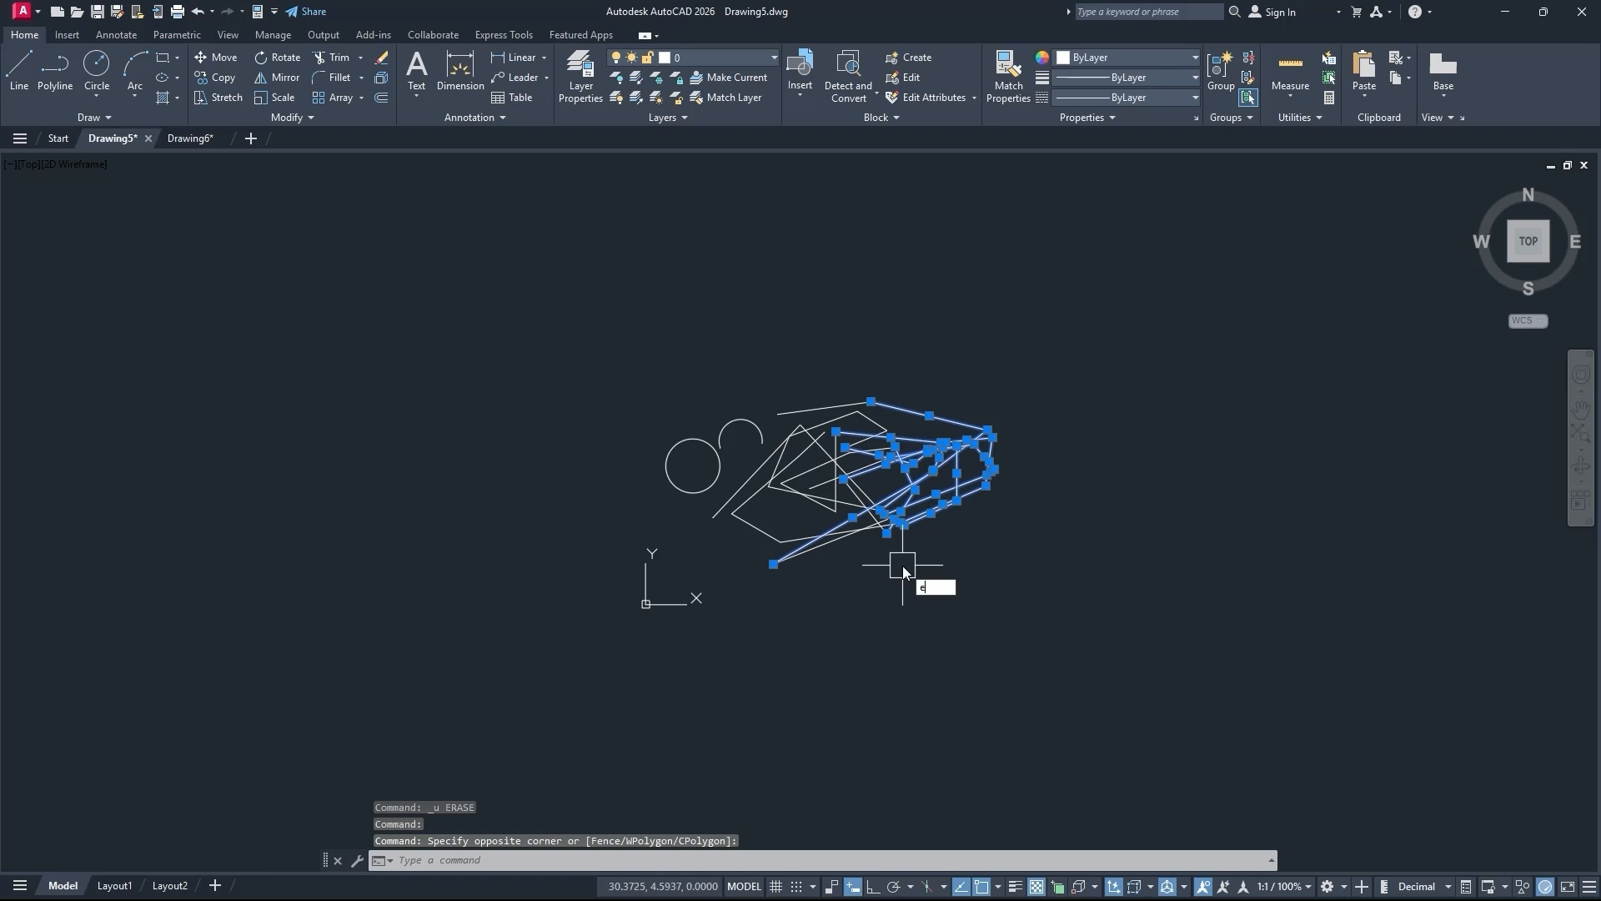
text(e)
key(Return)
key(ctrl+z)
click(902, 565)
click(1179, 339)
key(Escape)
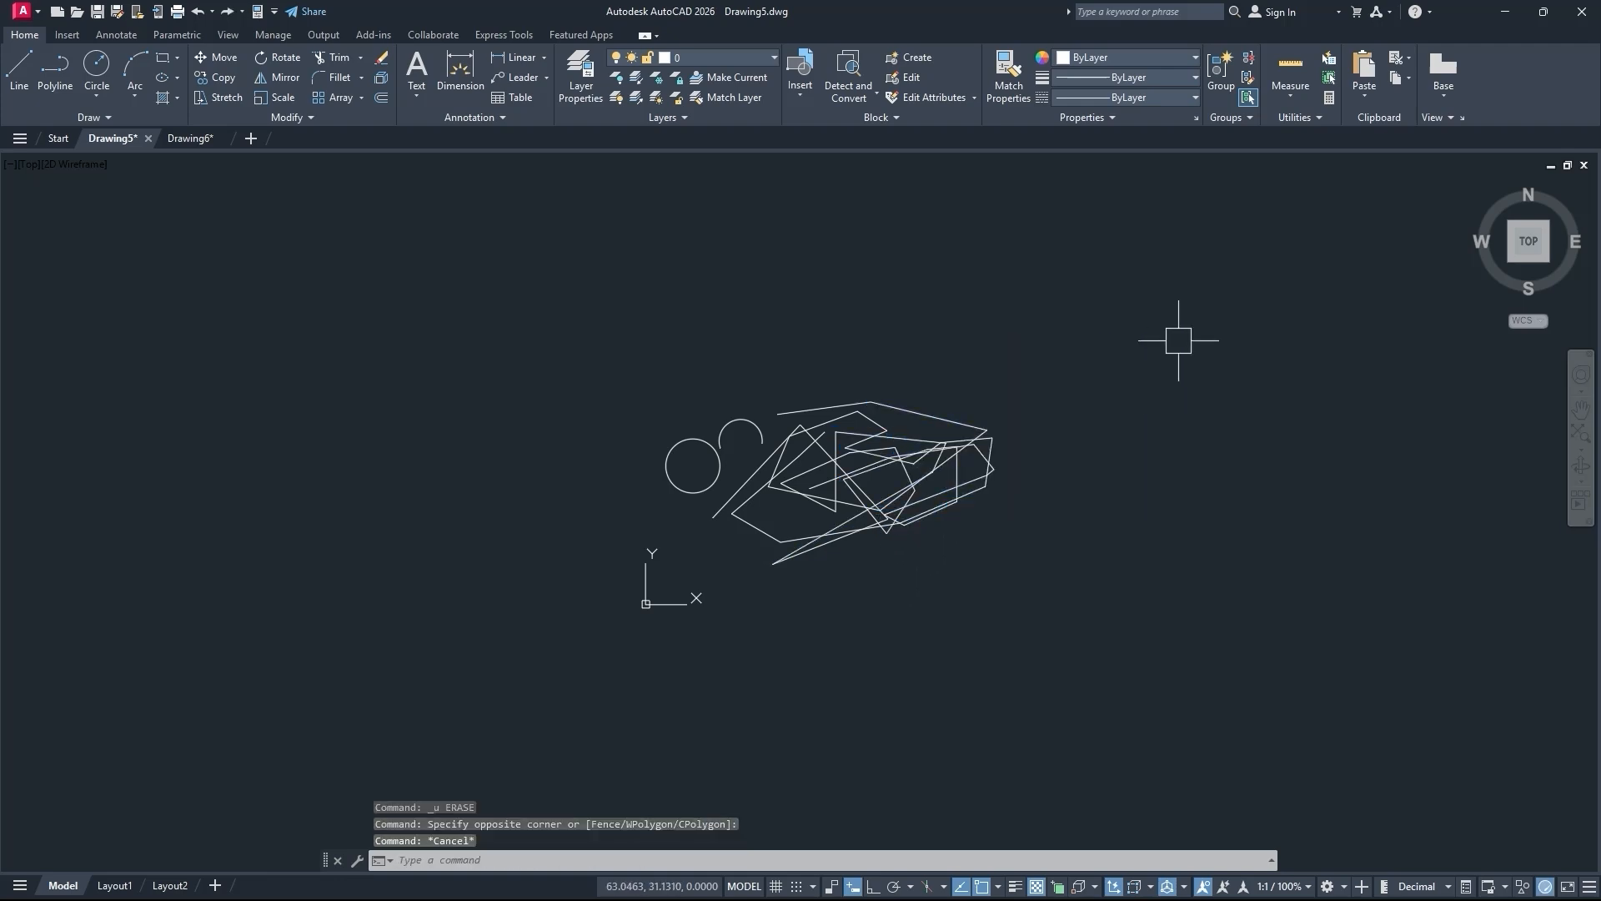
Reopen Options with OP and review the User Preferences, including the right-click customization for each mode.
text(op)
key(Return)
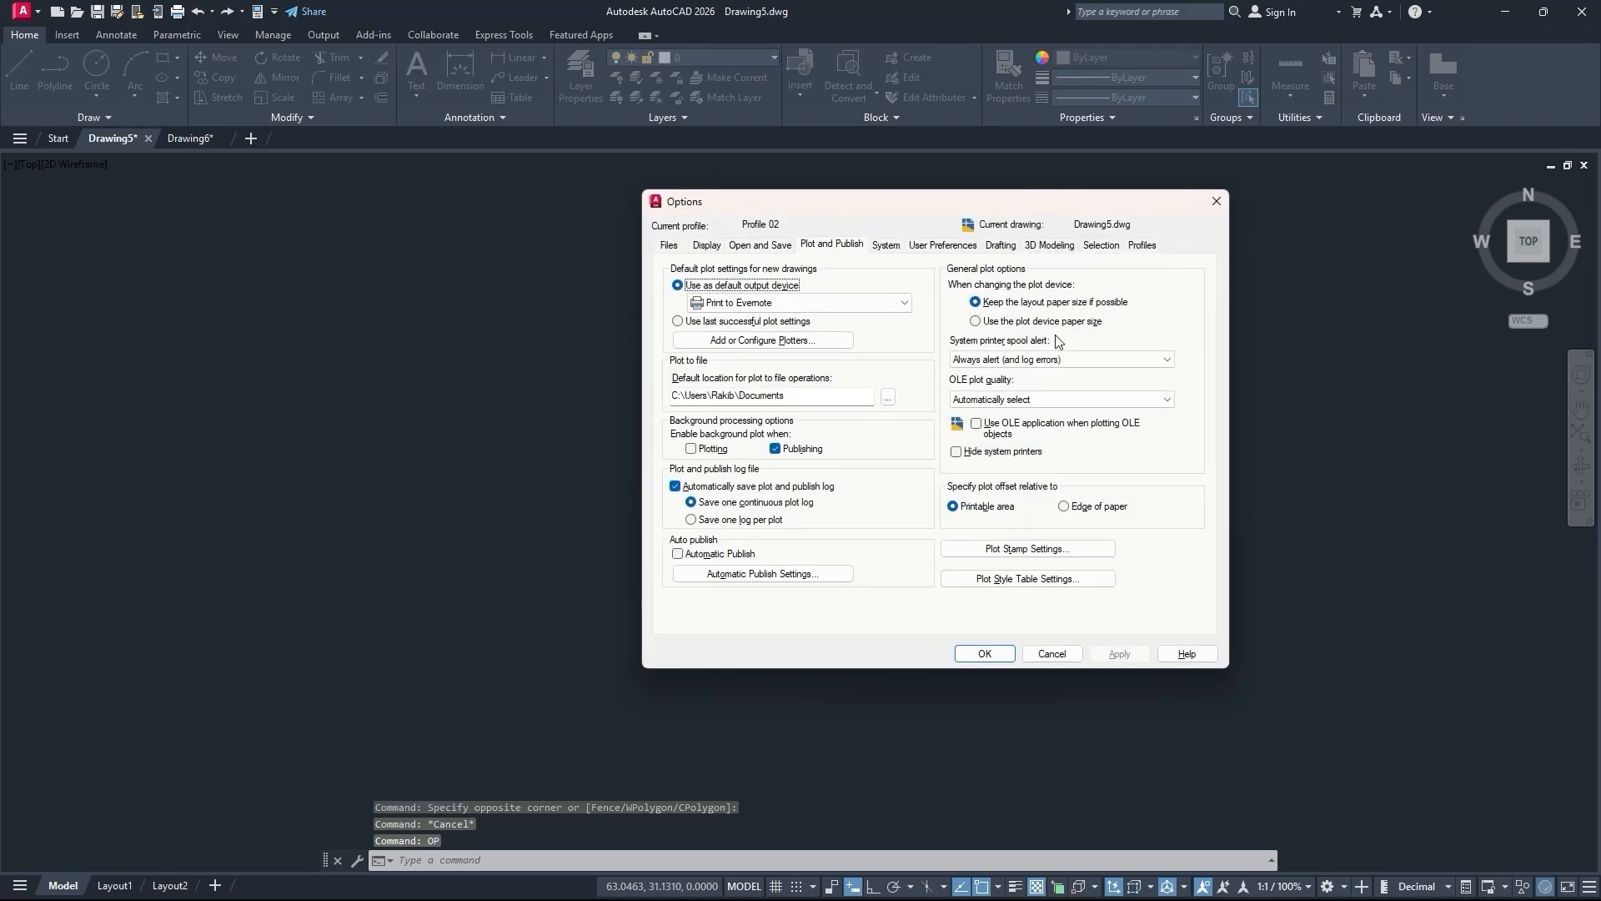
click(966, 255)
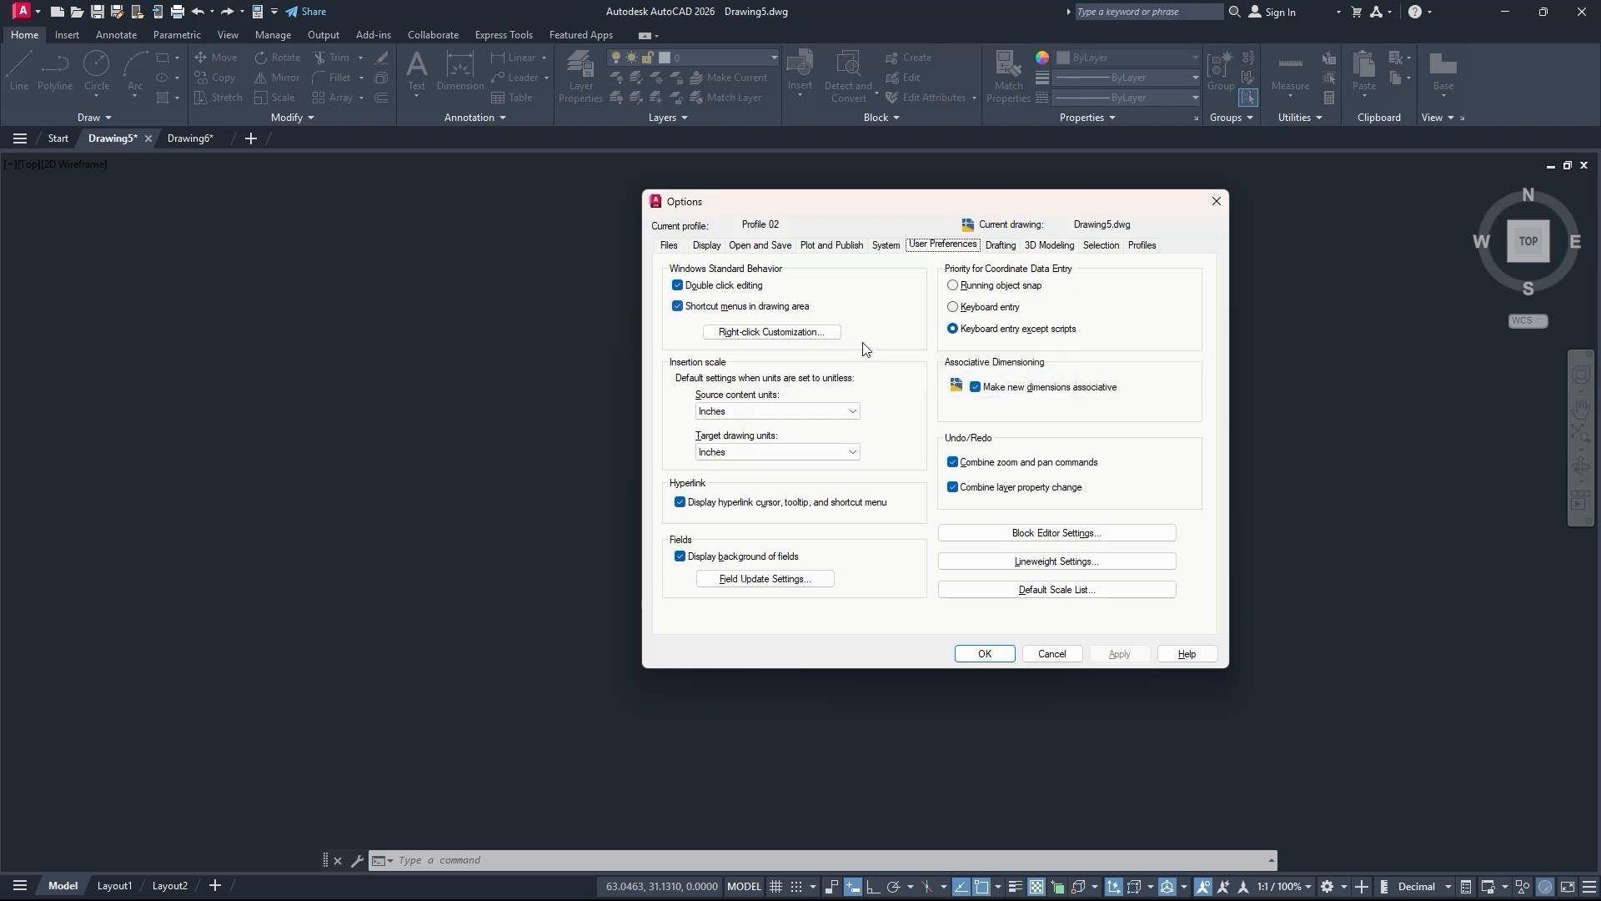
click(822, 332)
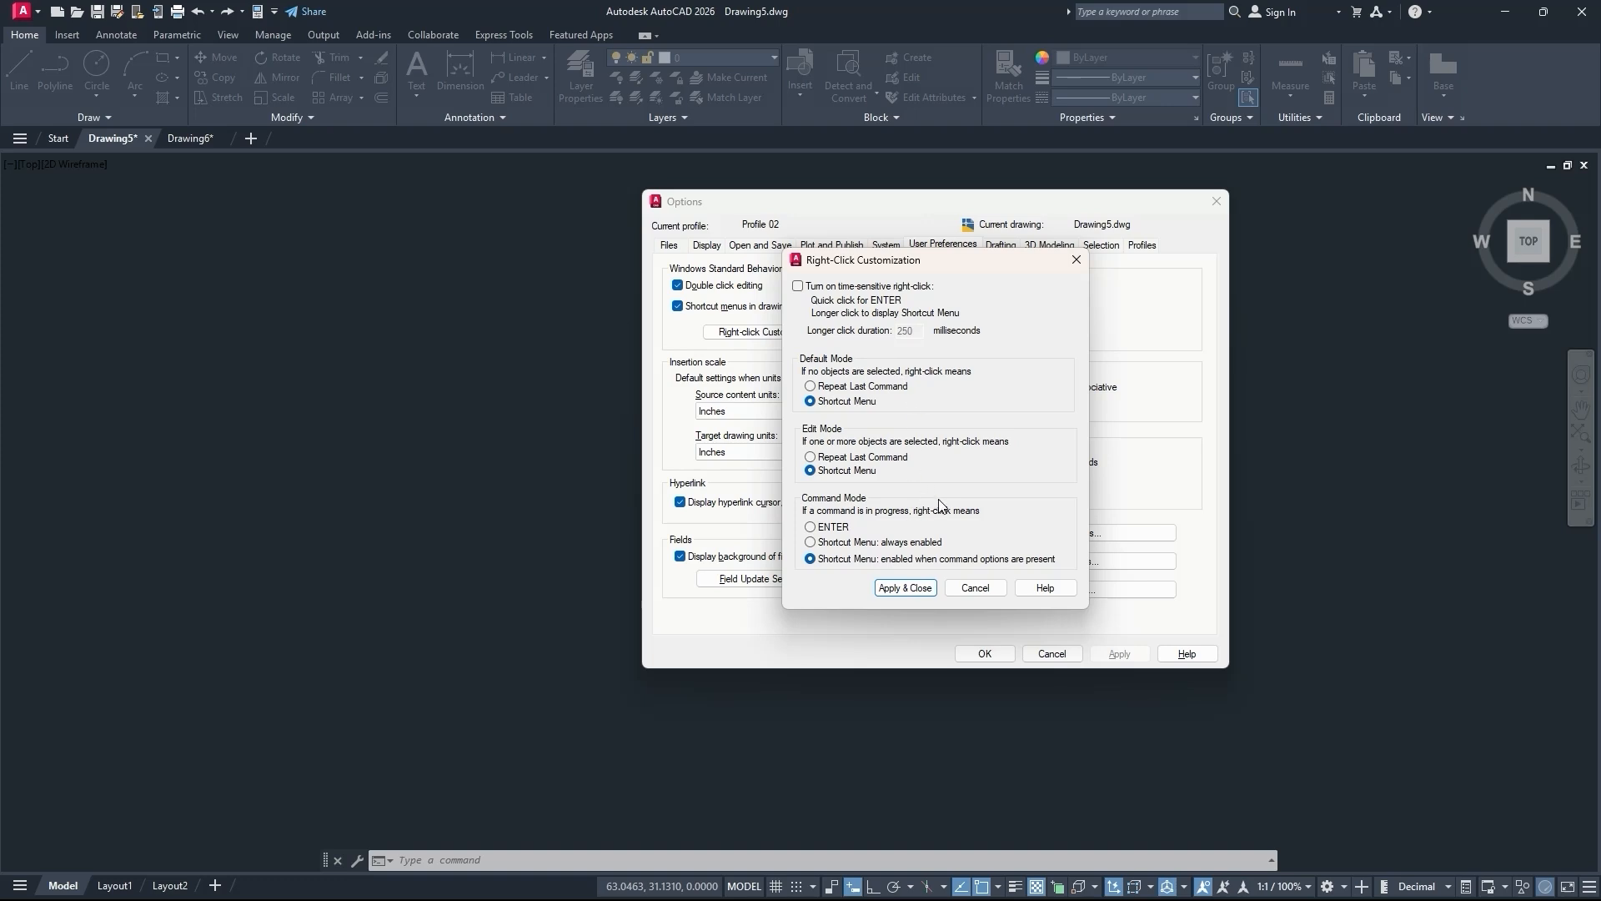
click(905, 589)
click(1001, 245)
click(943, 246)
Turn off Implied windowing in the Selection settings, apply the change and close the Options dialog.
click(1101, 245)
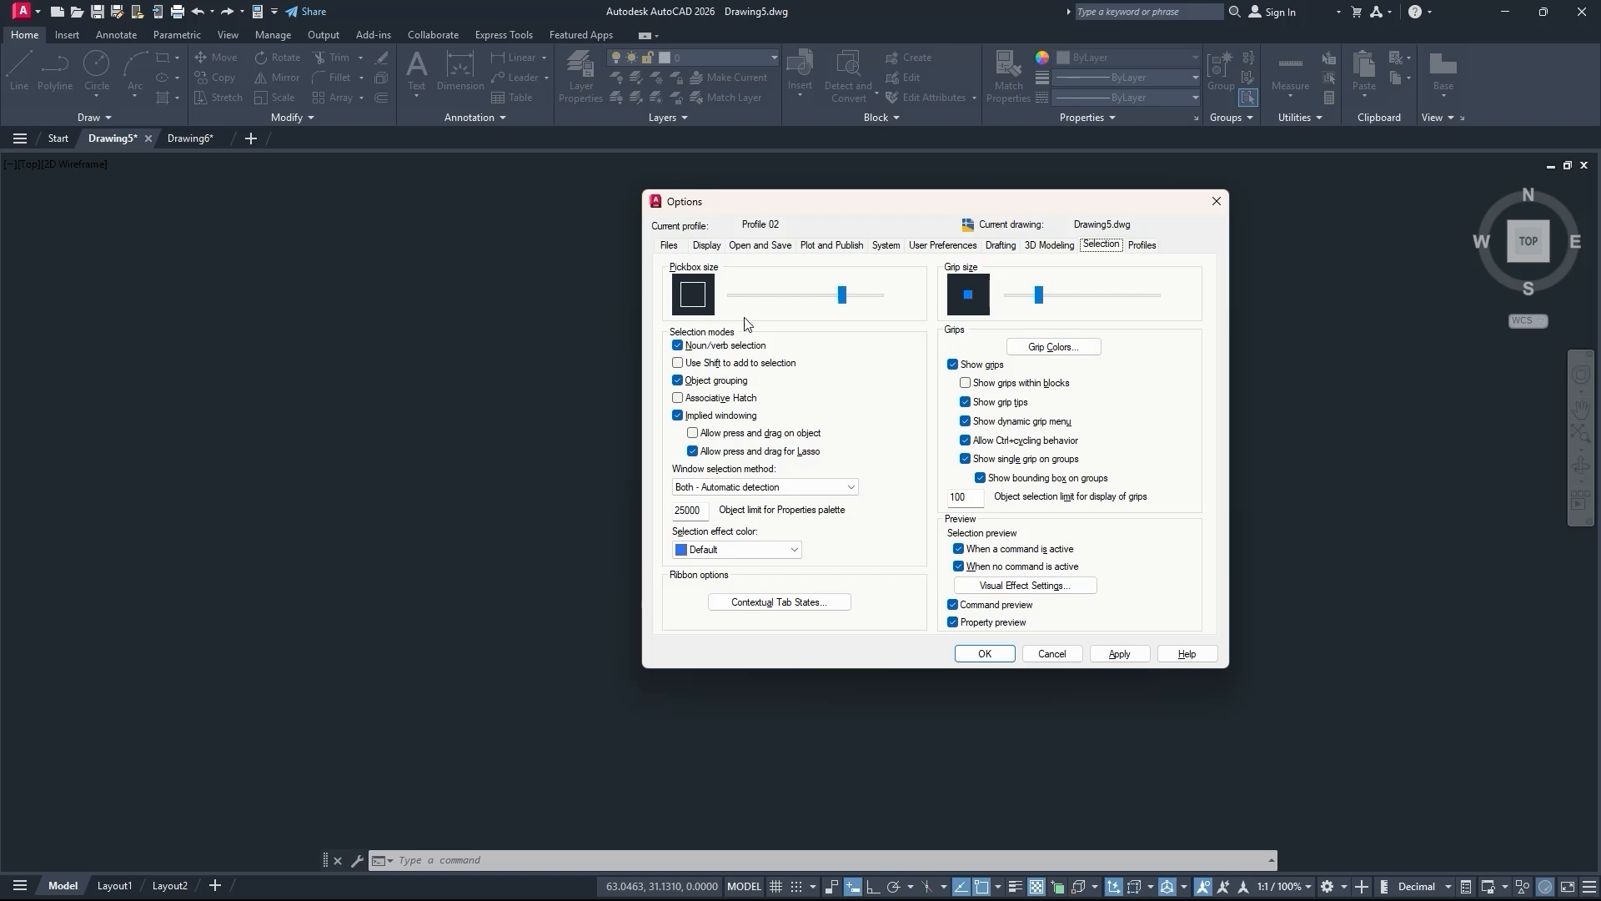
click(677, 416)
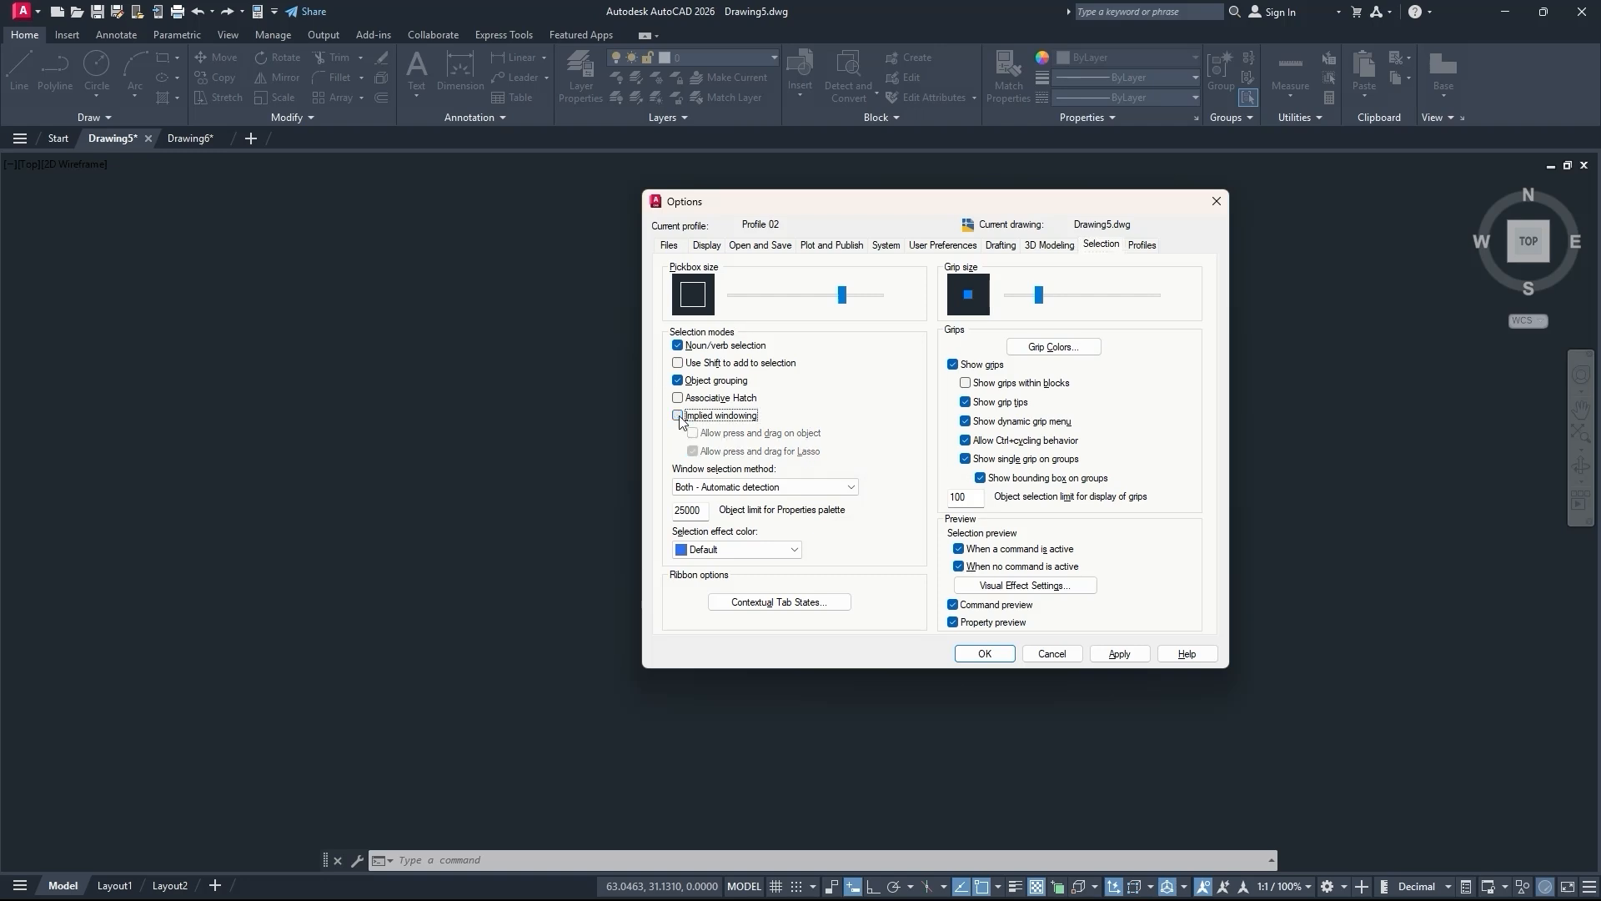
click(1118, 654)
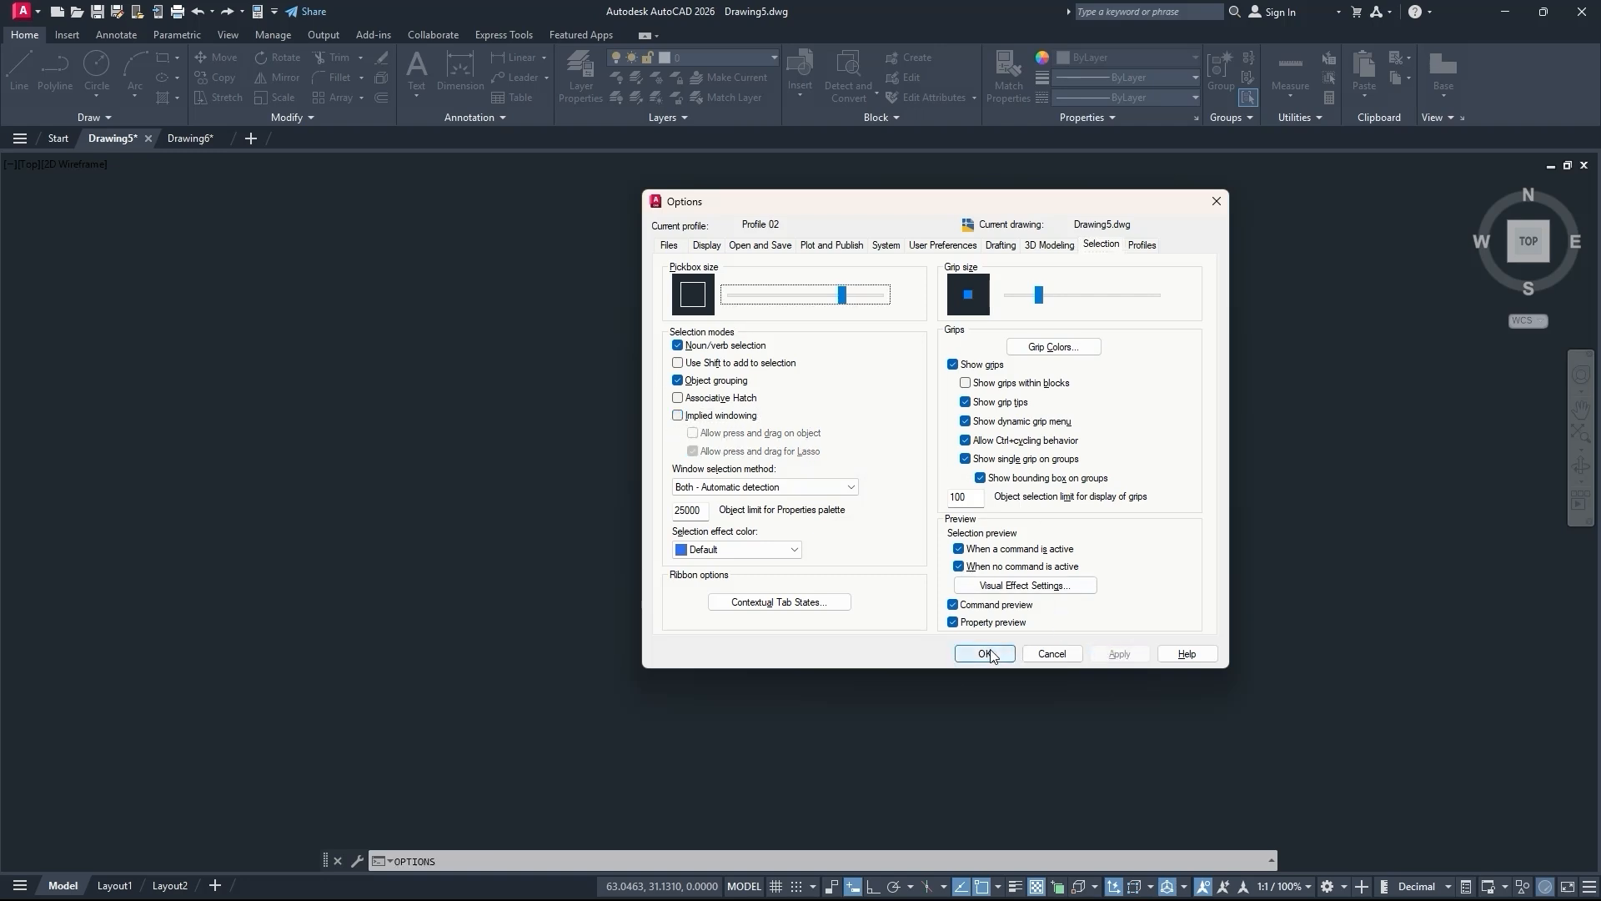
click(985, 654)
key(Escape)
key(Escape)
key(Escape)
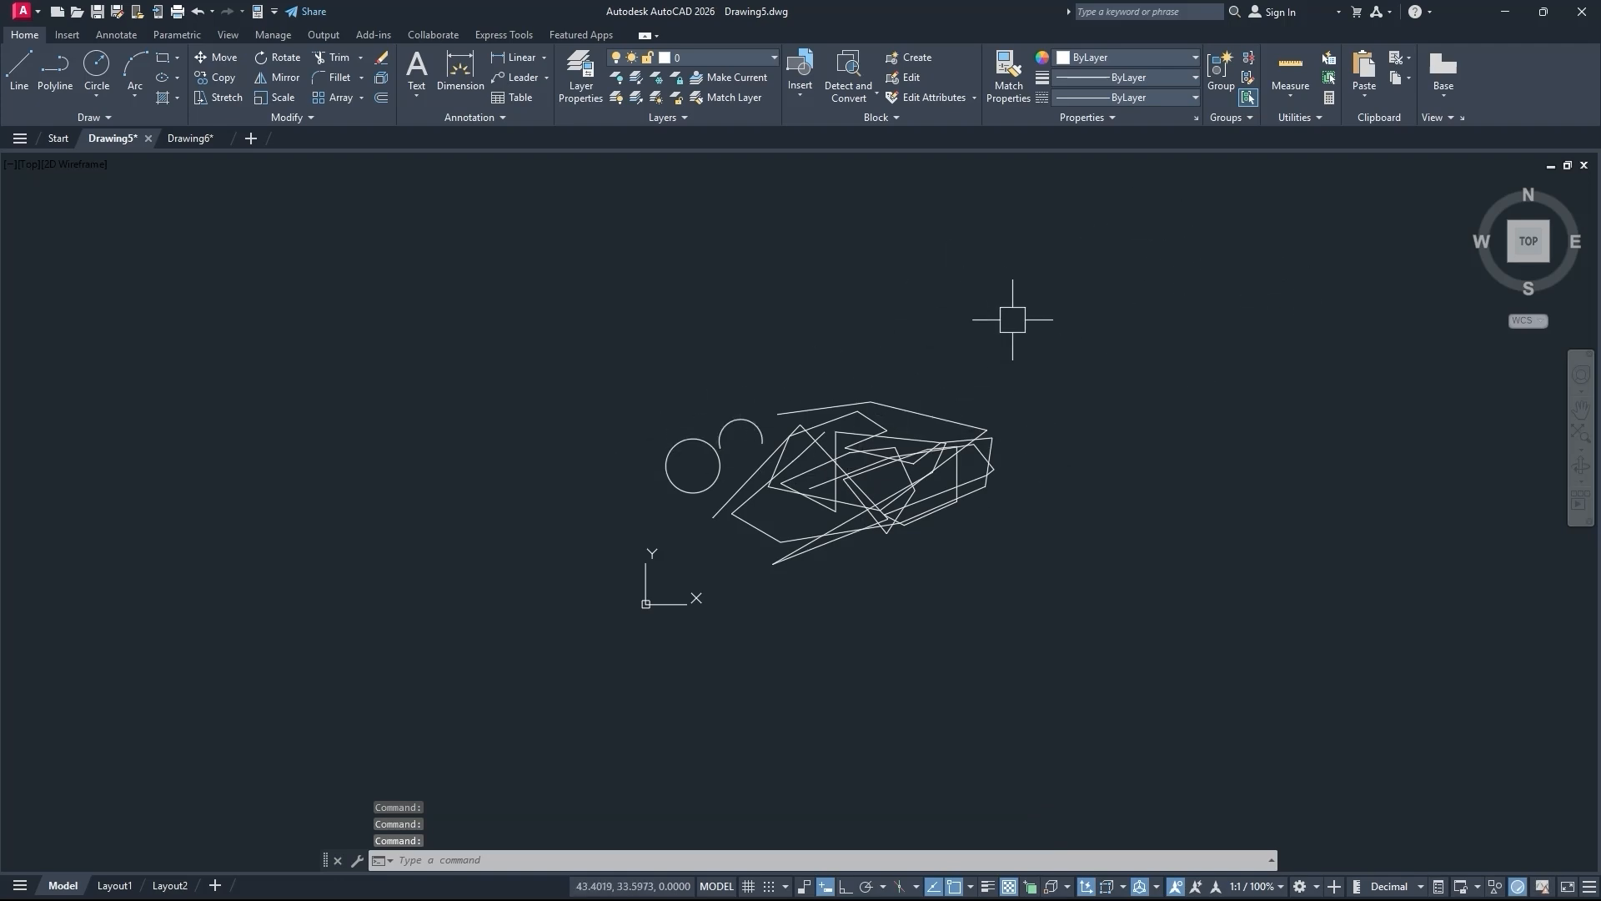
Select the circle, the arc and several individual lines one by one, then clear the selection.
click(674, 447)
click(739, 419)
click(834, 407)
click(928, 410)
click(859, 473)
click(819, 544)
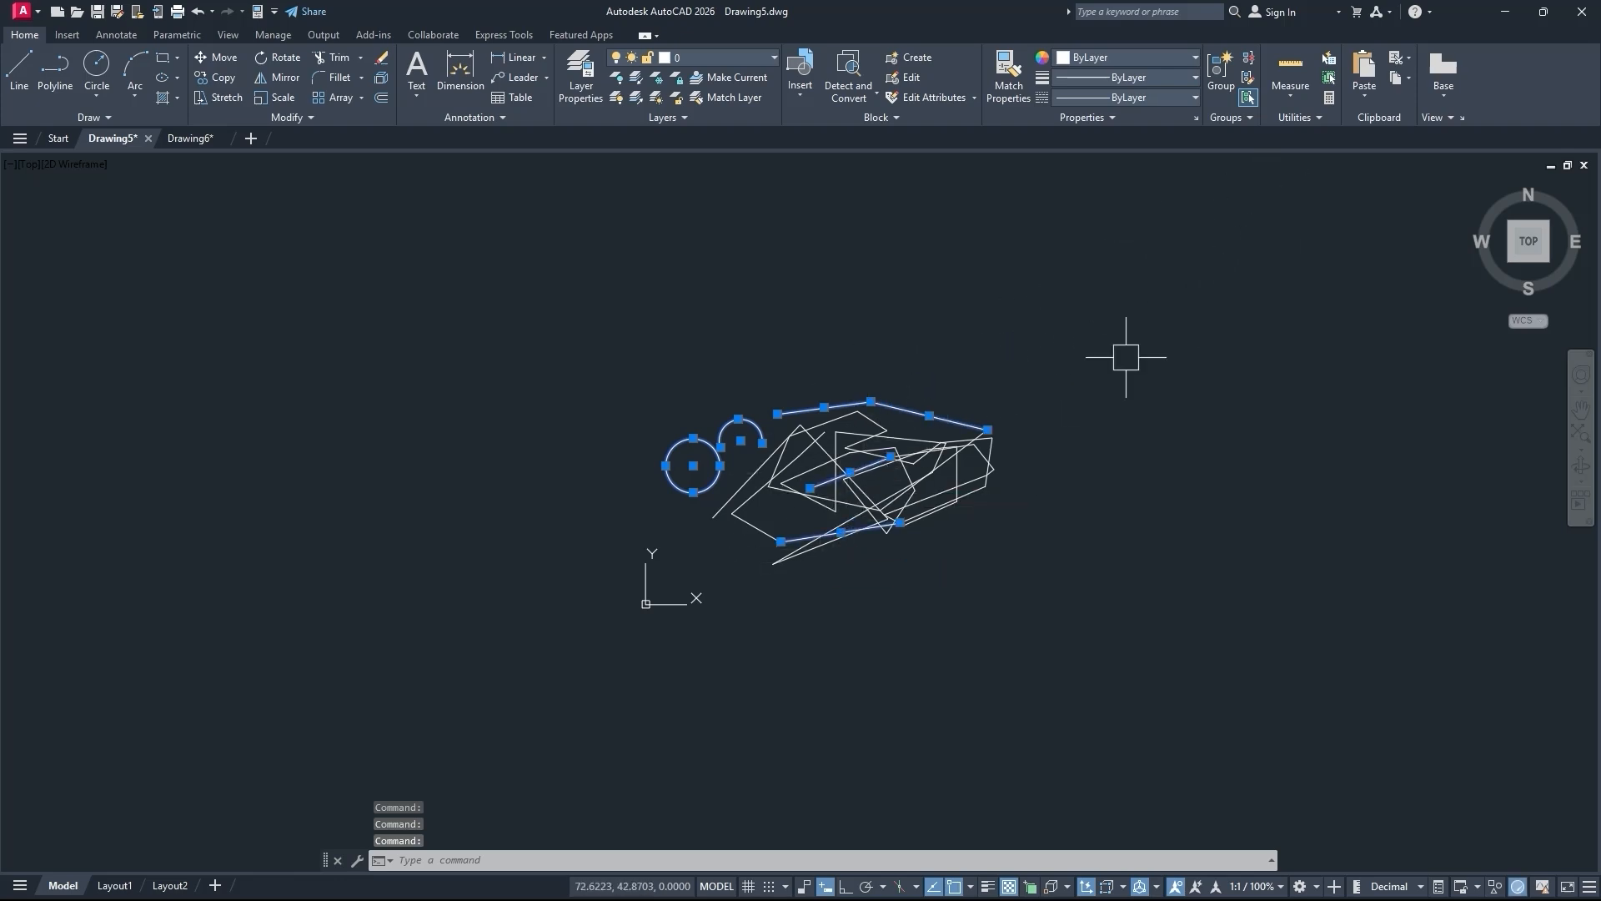
key(Escape)
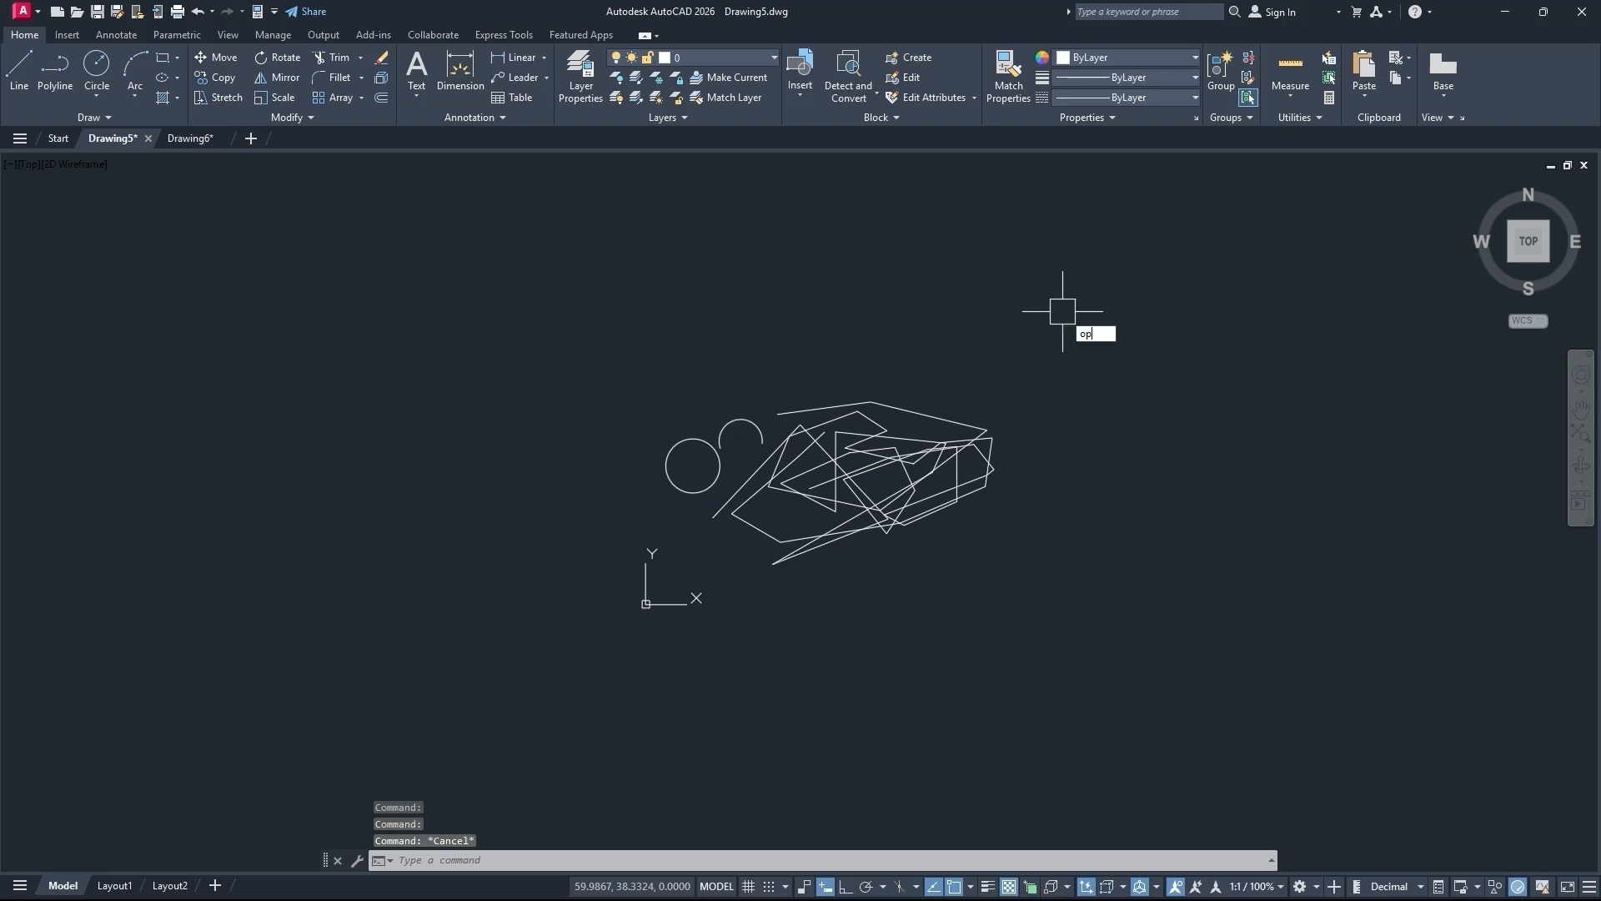
Reopen Options with OP, make Profile 01 the current profile and close the dialog.
text(op)
key(Return)
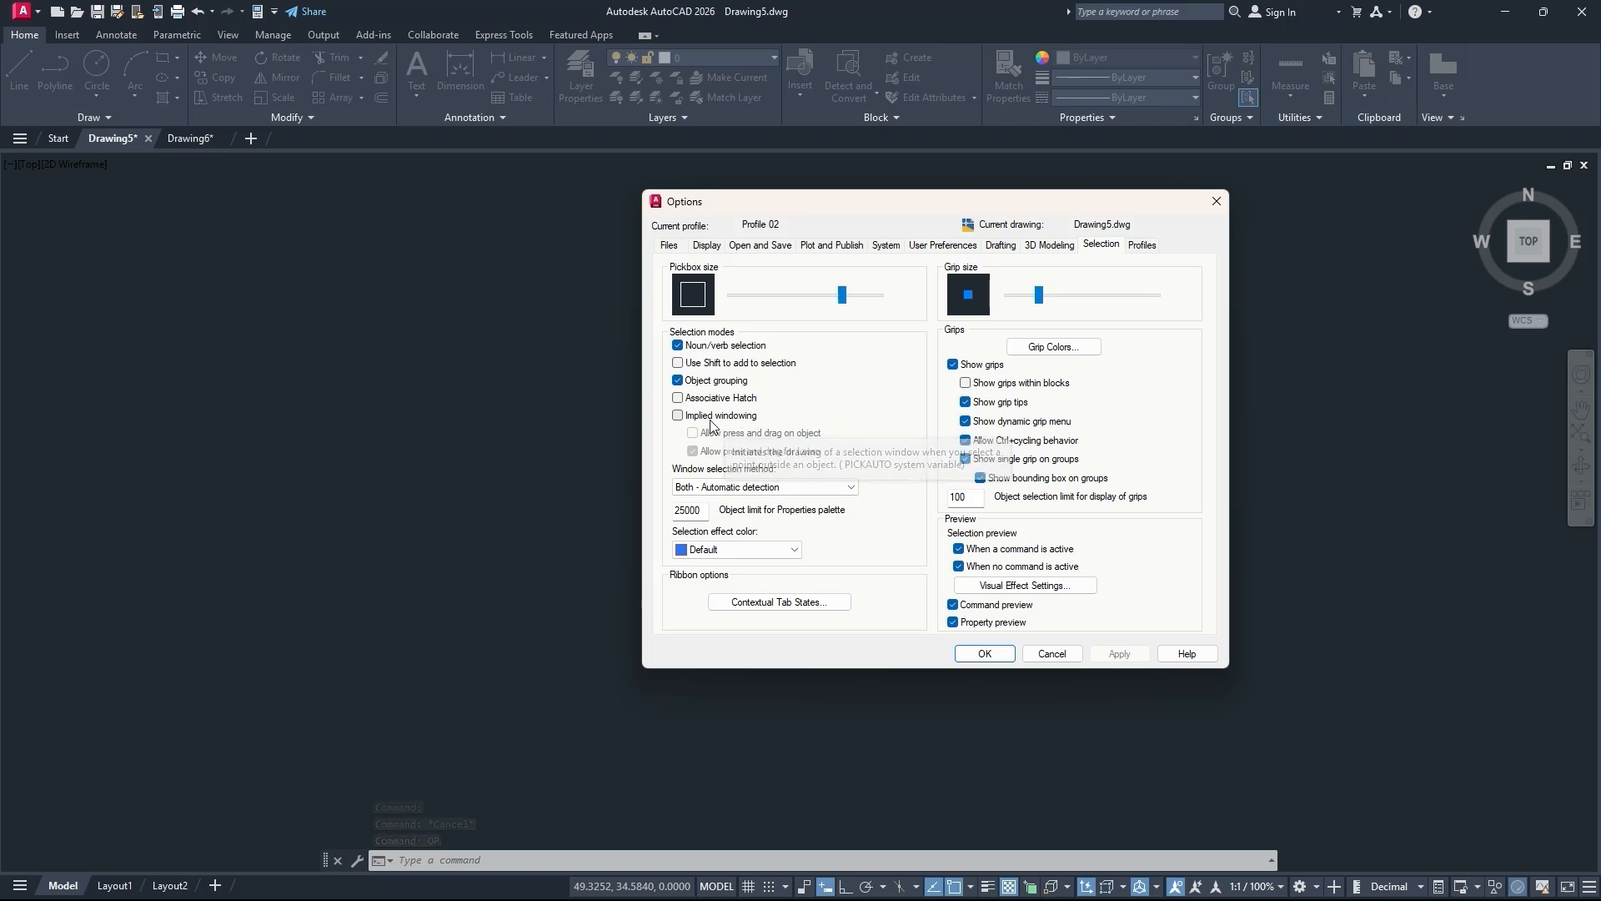
click(1143, 245)
click(718, 296)
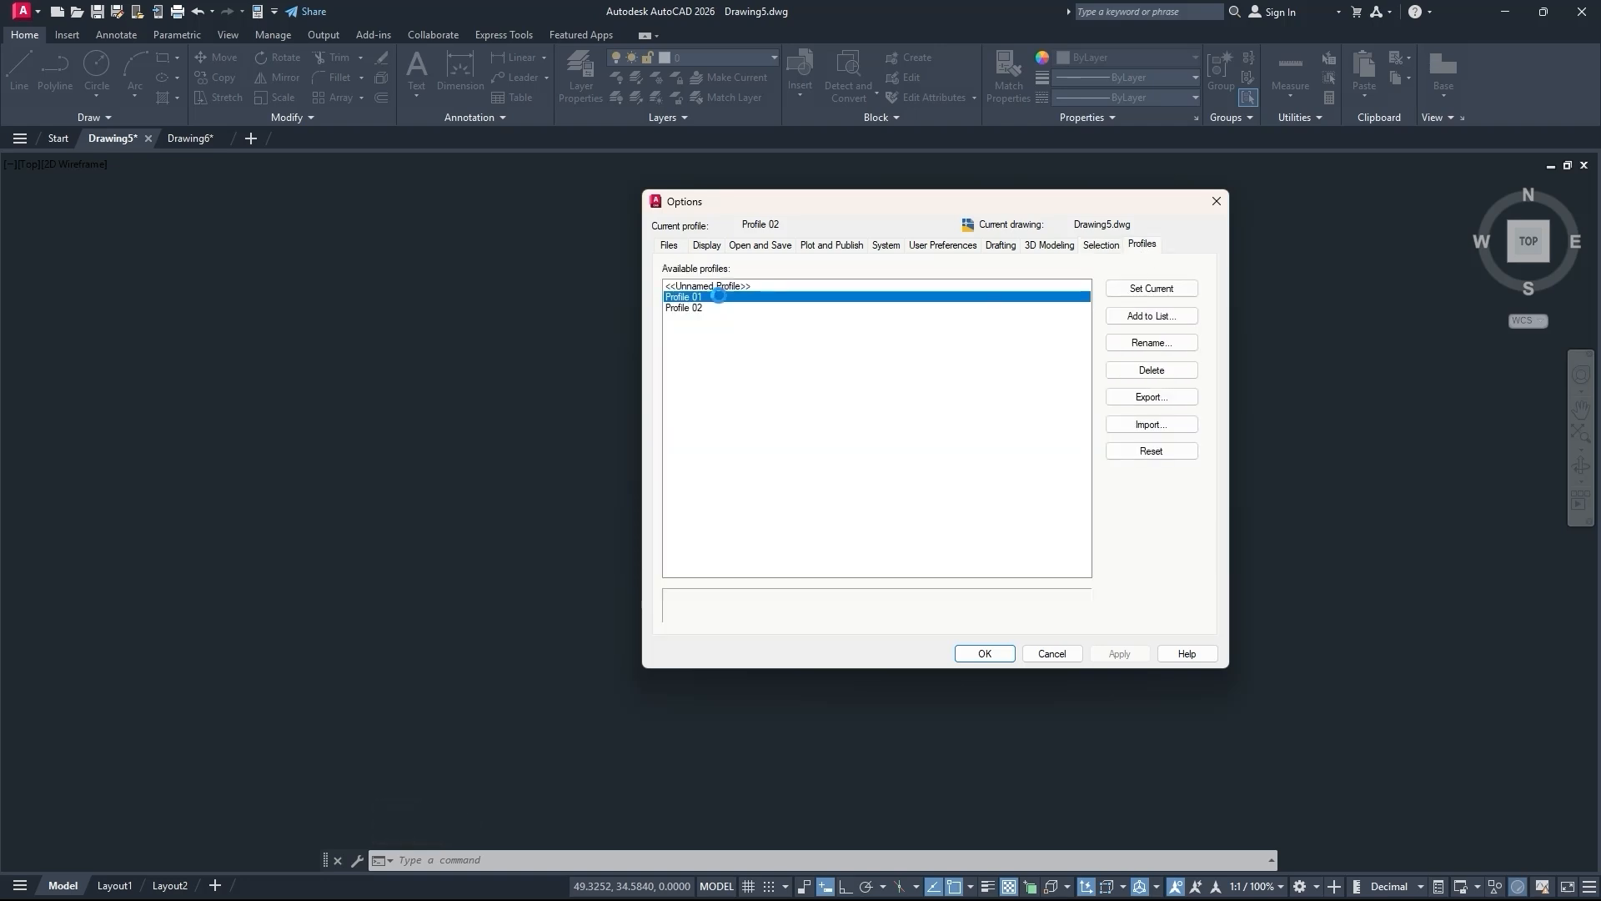
click(972, 653)
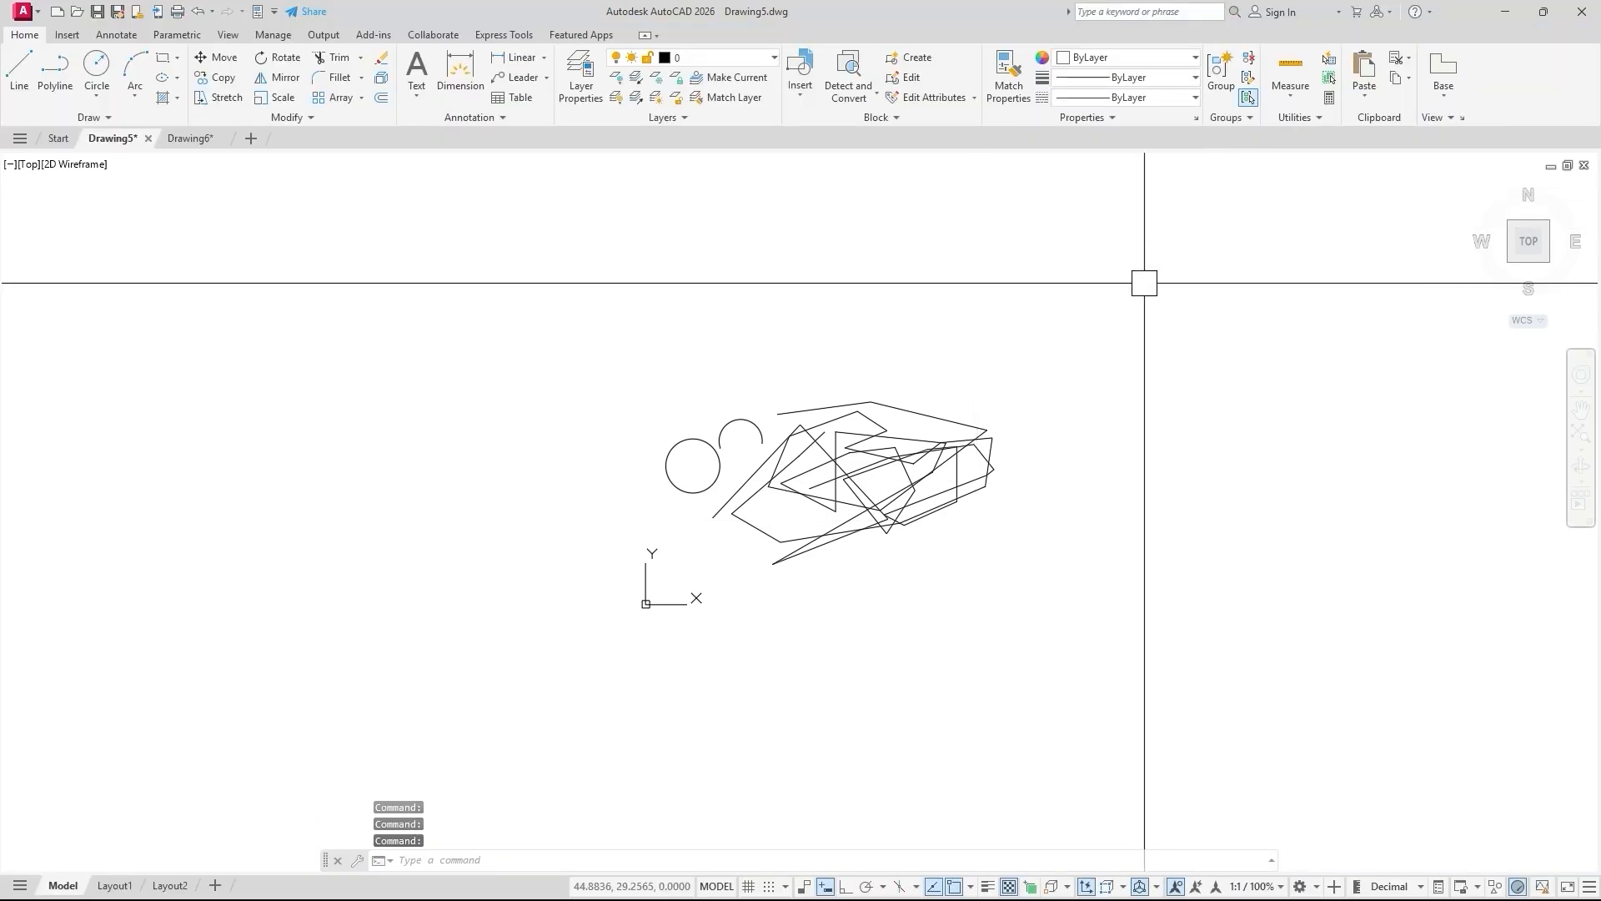
Reopen Options with OP, turn on Implied windowing in the Selection settings for Profile 01 and close the dialog.
text(op)
key(Return)
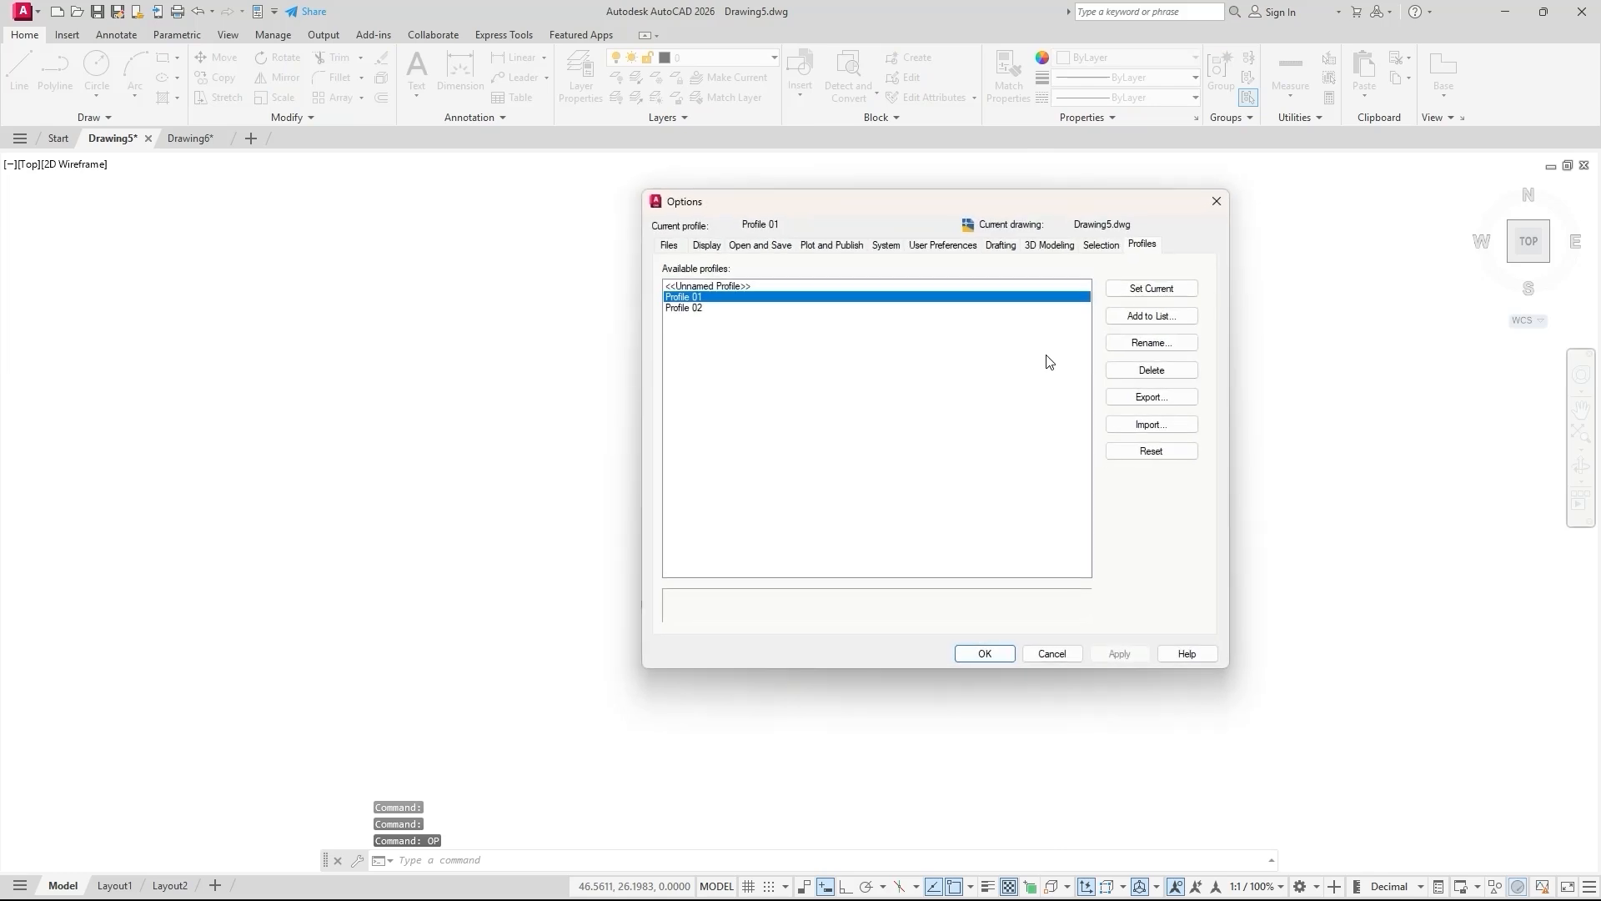
click(1095, 249)
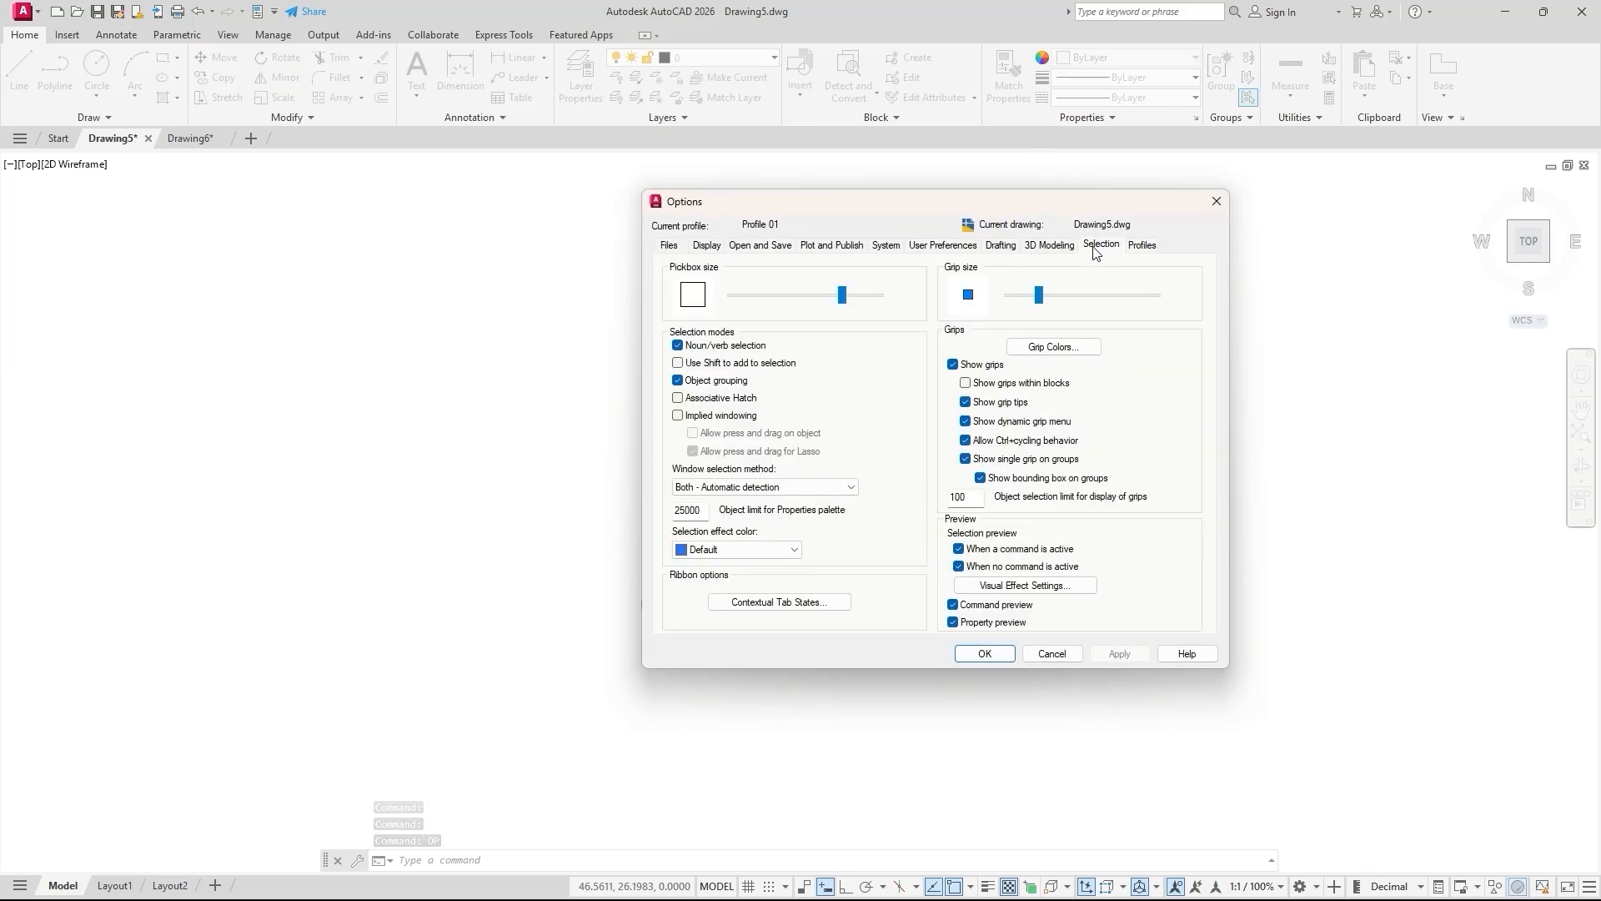
mouse_move(705, 427)
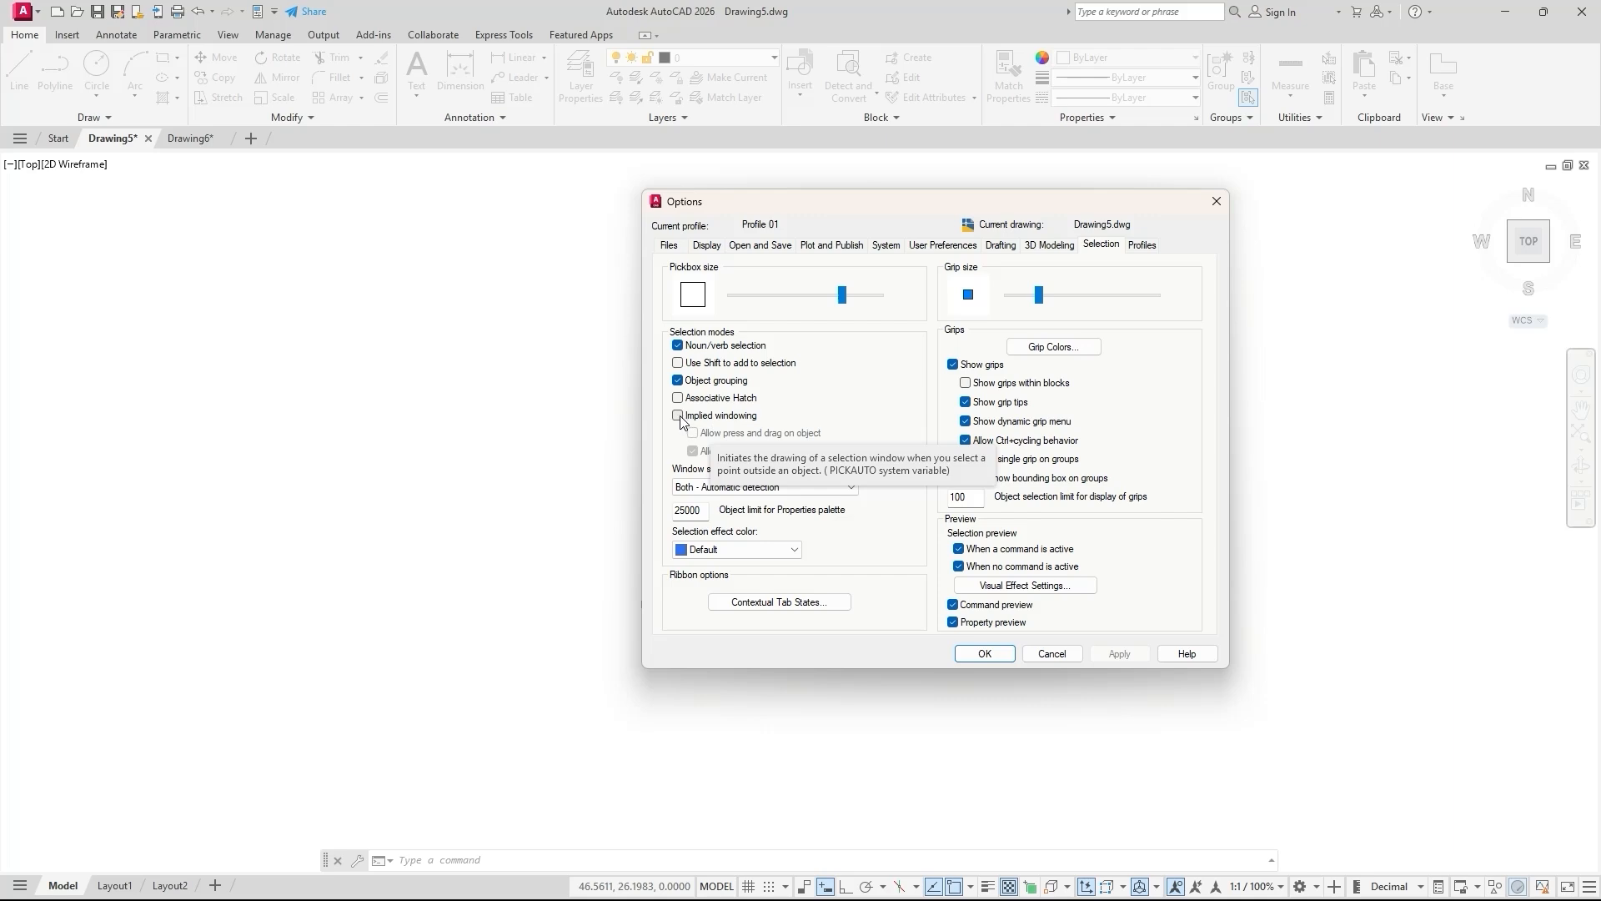
click(678, 416)
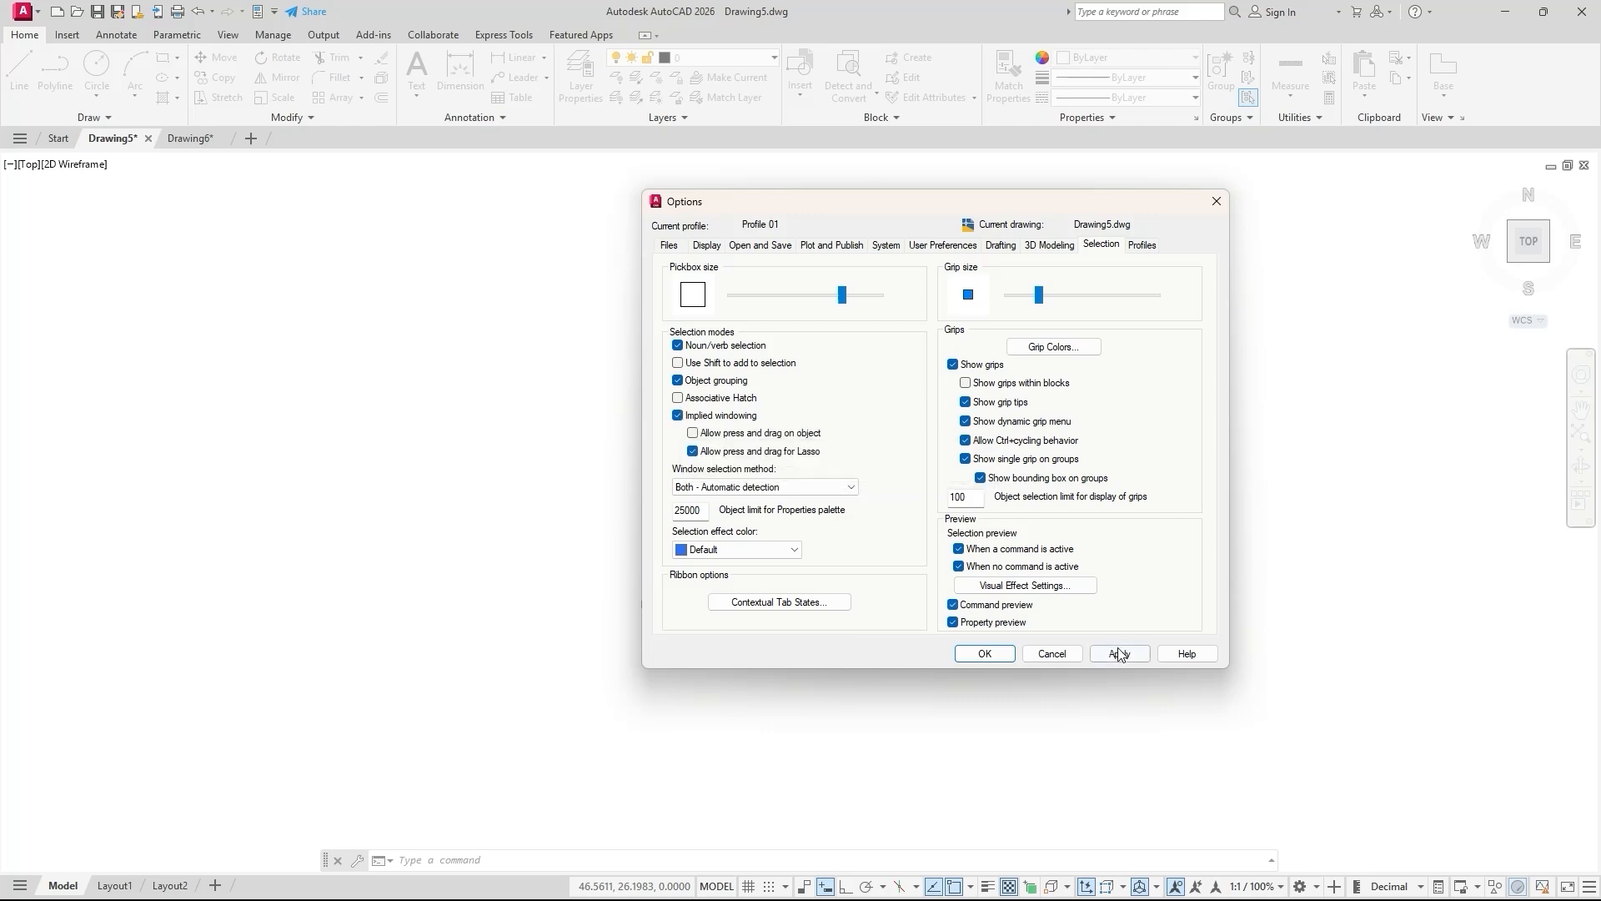
click(985, 654)
Select the line cluster with several crossing windows started from its right side, then clear the selection.
click(1198, 360)
click(939, 484)
click(1151, 370)
click(851, 492)
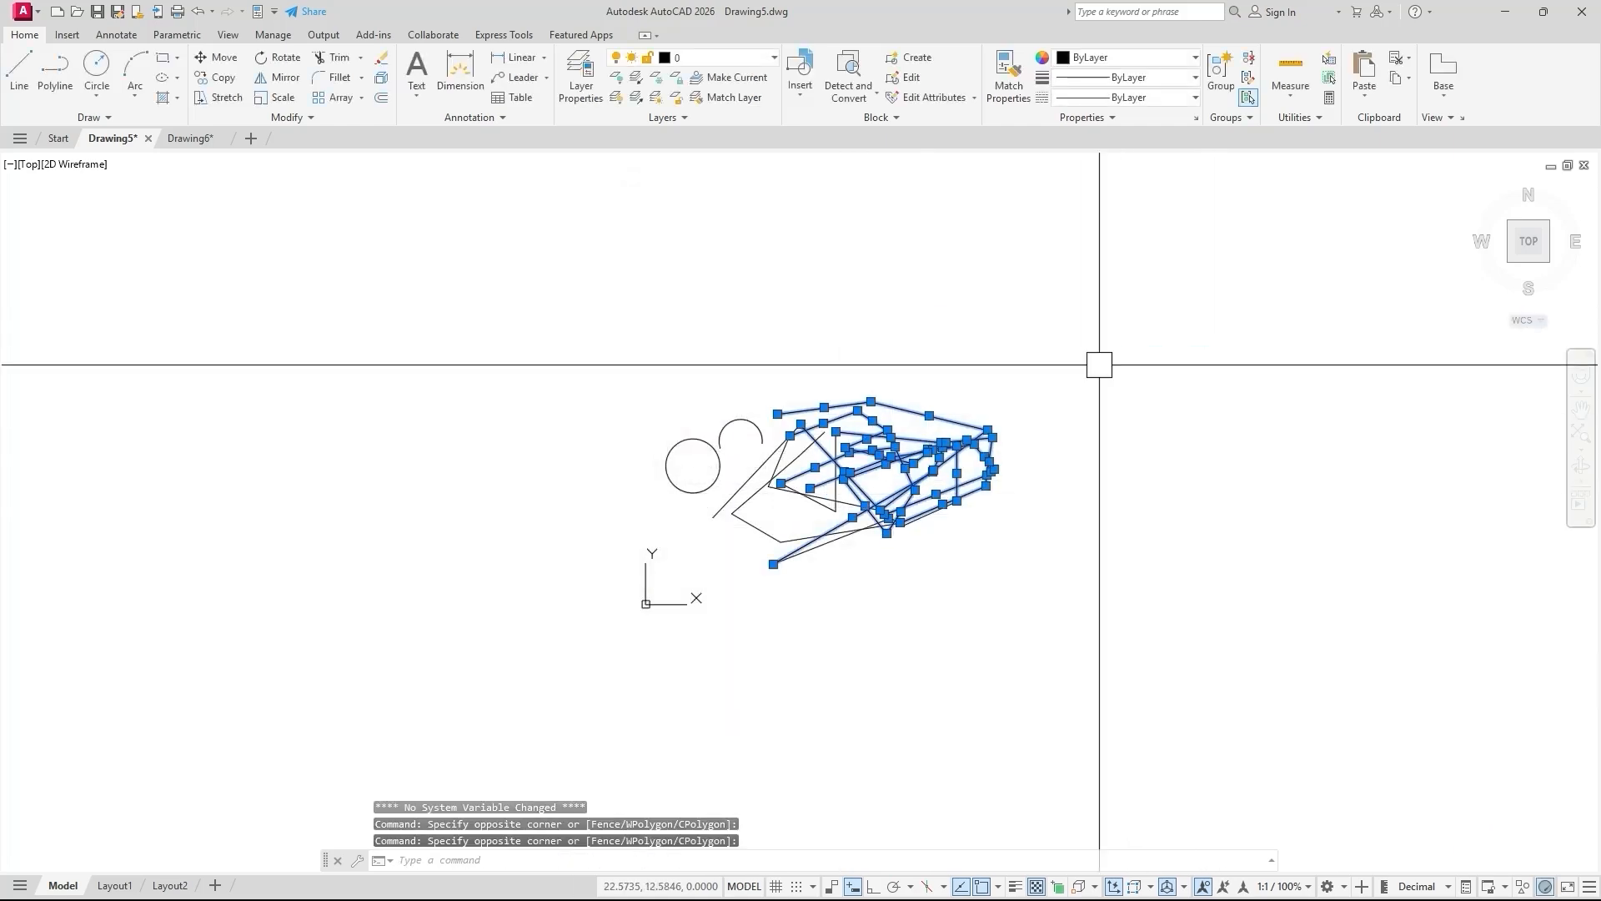
click(1084, 367)
click(693, 509)
click(1242, 384)
click(1140, 458)
key(Escape)
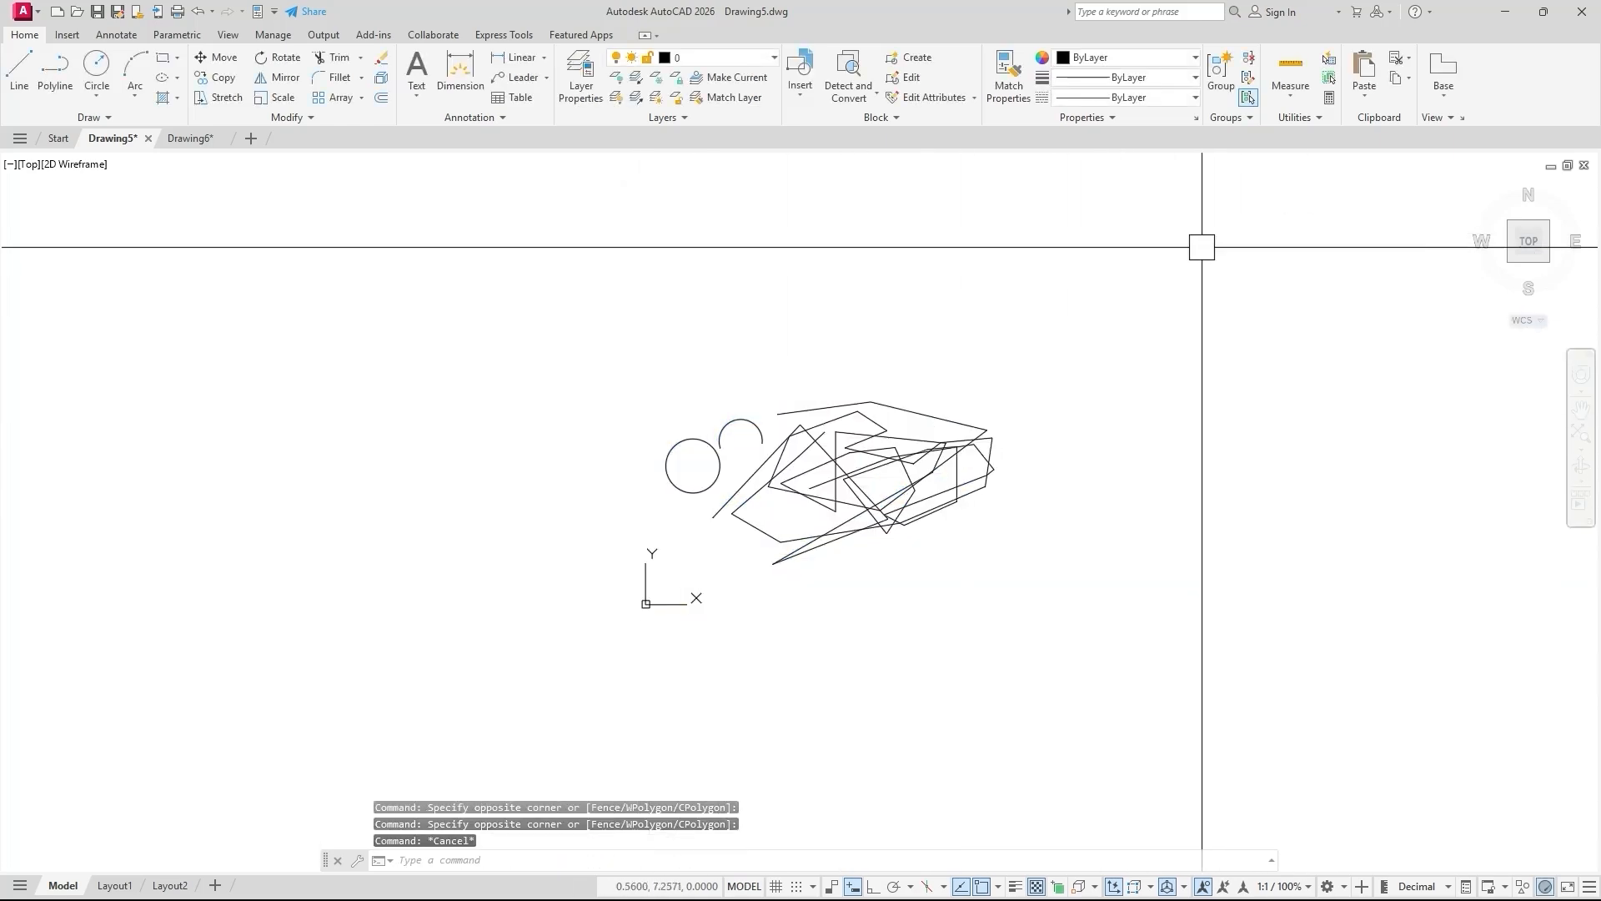
Start crossing windows in the empty space, stretch one over the line cluster, and cancel each of them.
click(1299, 221)
key(Escape)
click(1237, 236)
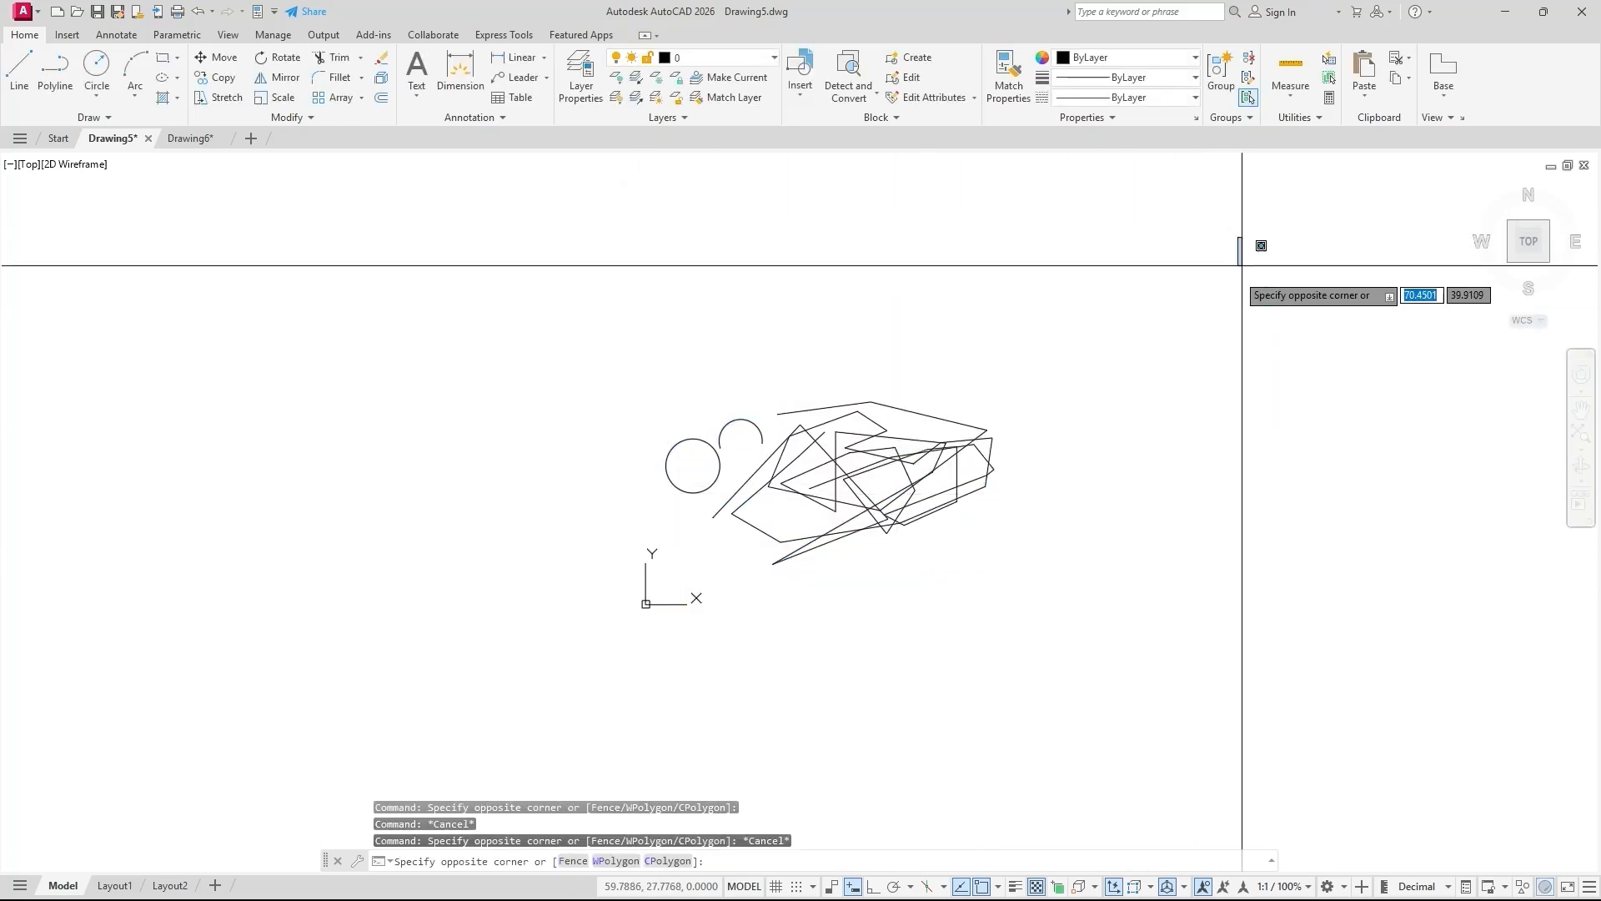
key(Escape)
click(1108, 430)
click(1109, 430)
key(Escape)
click(1223, 301)
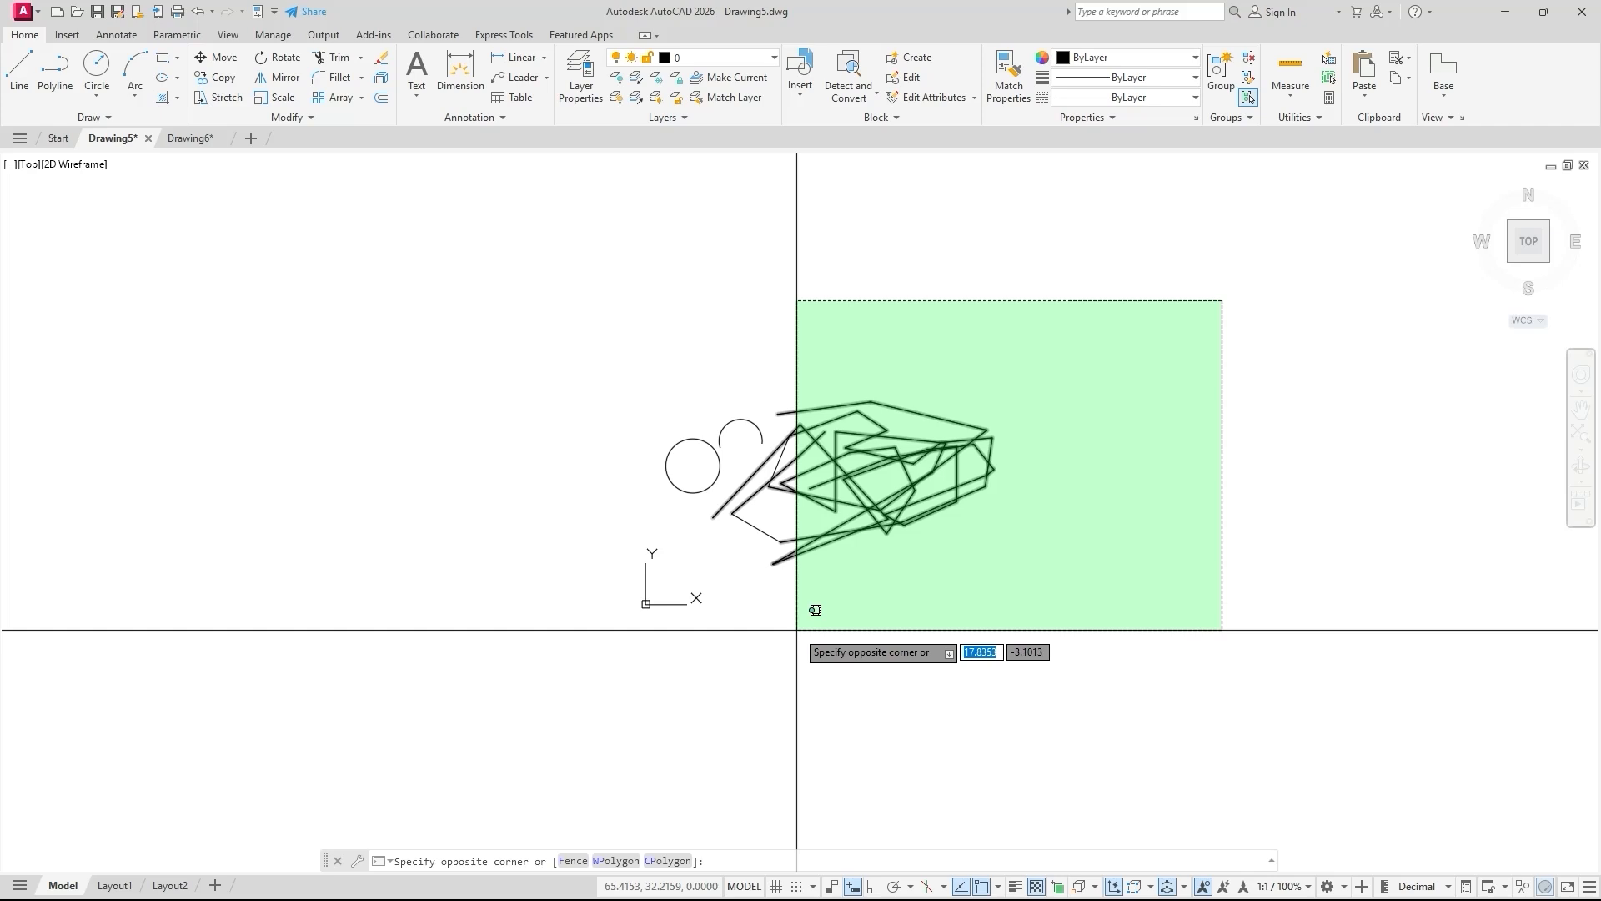
key(Escape)
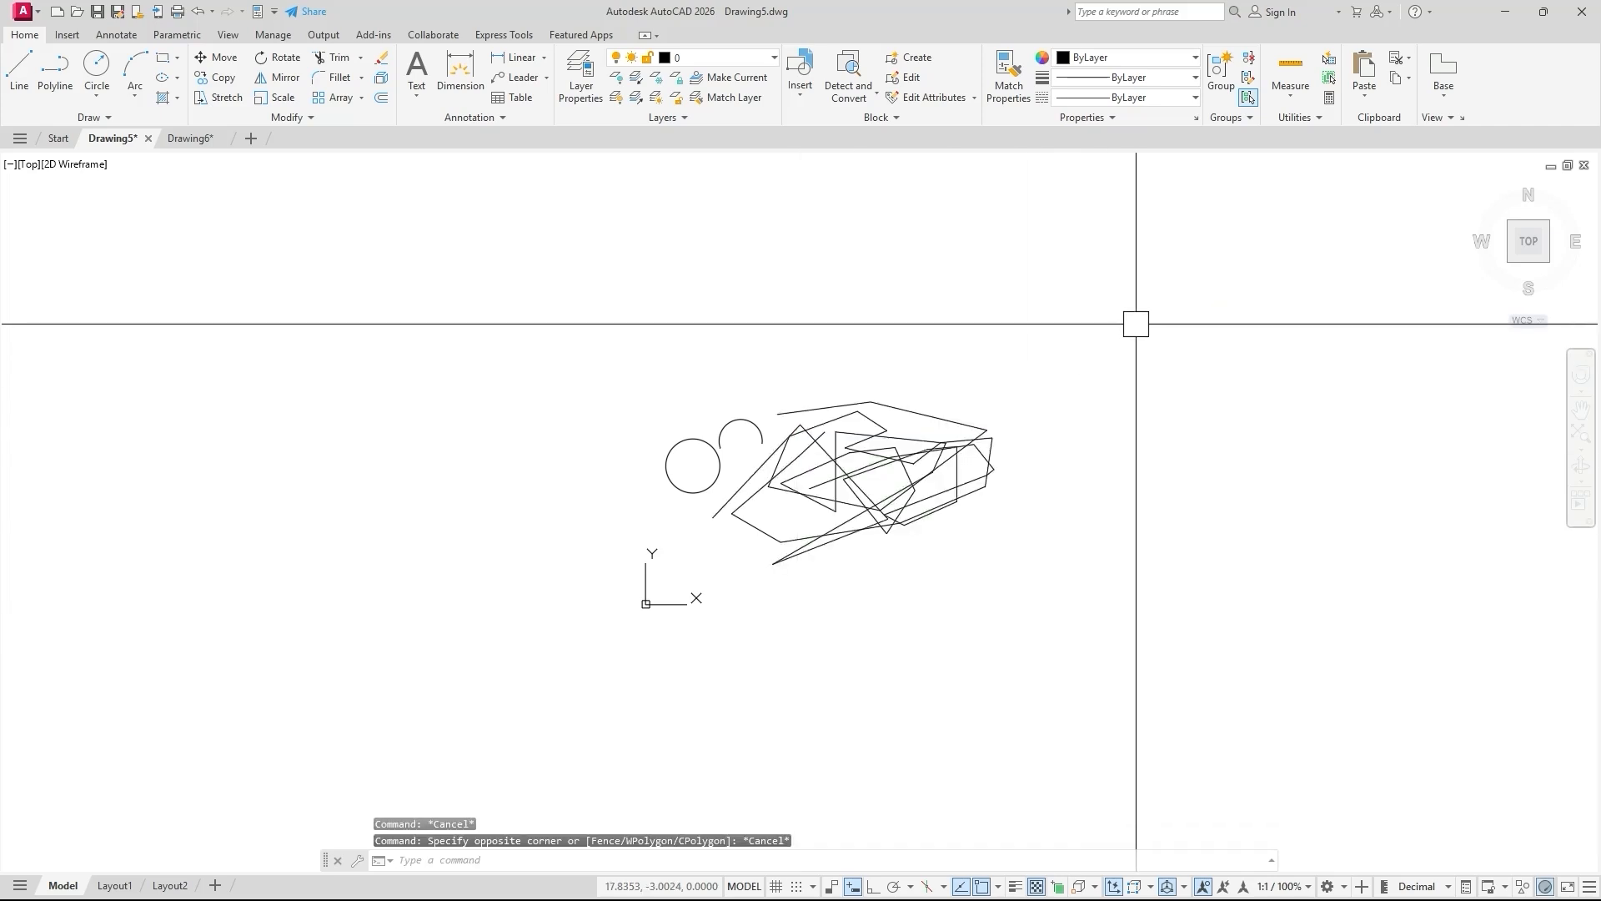